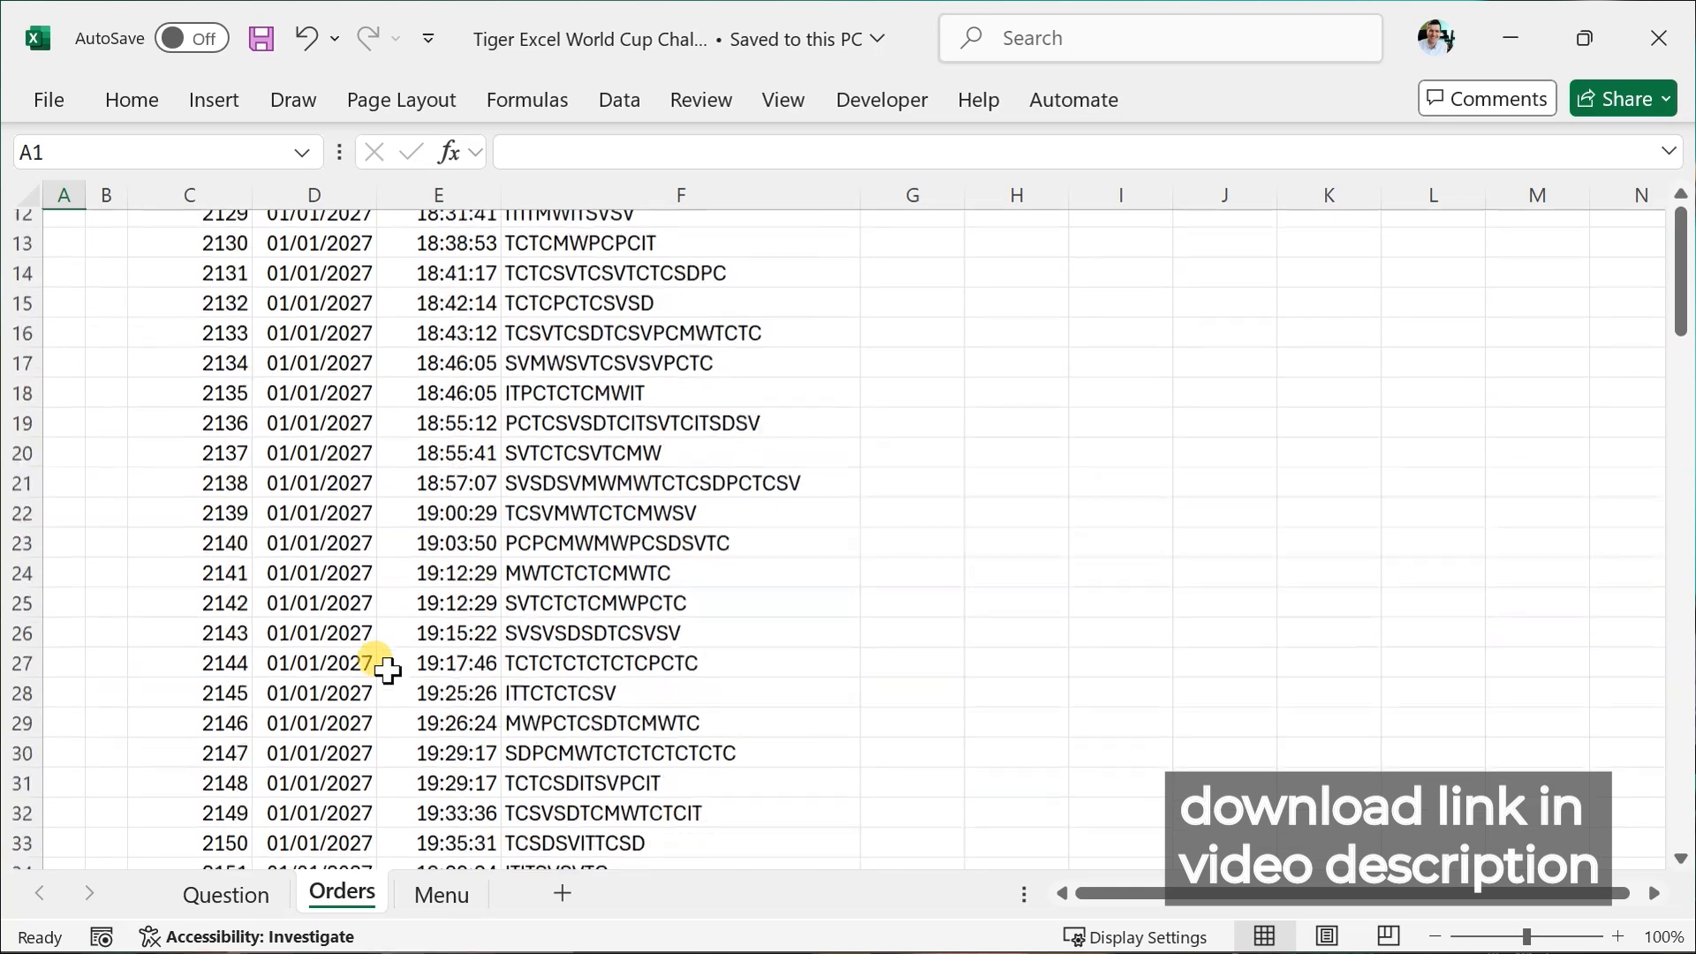
Open the Question sheet and look at the answer key box below the order list.
click(231, 895)
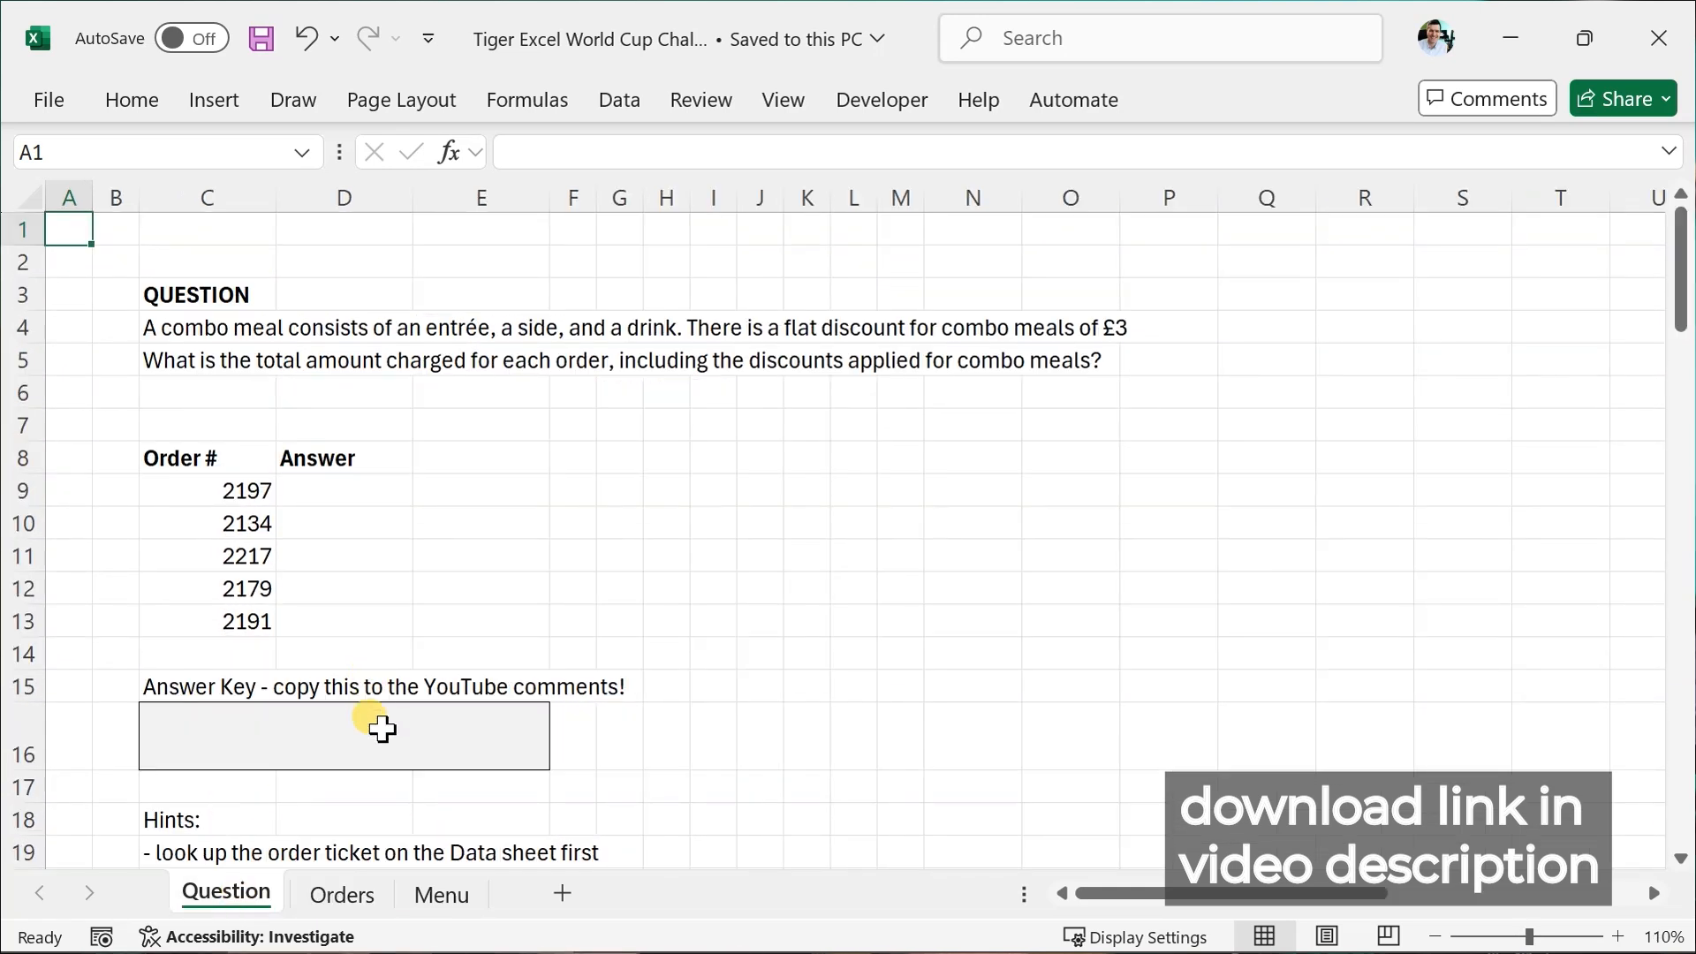
click(382, 729)
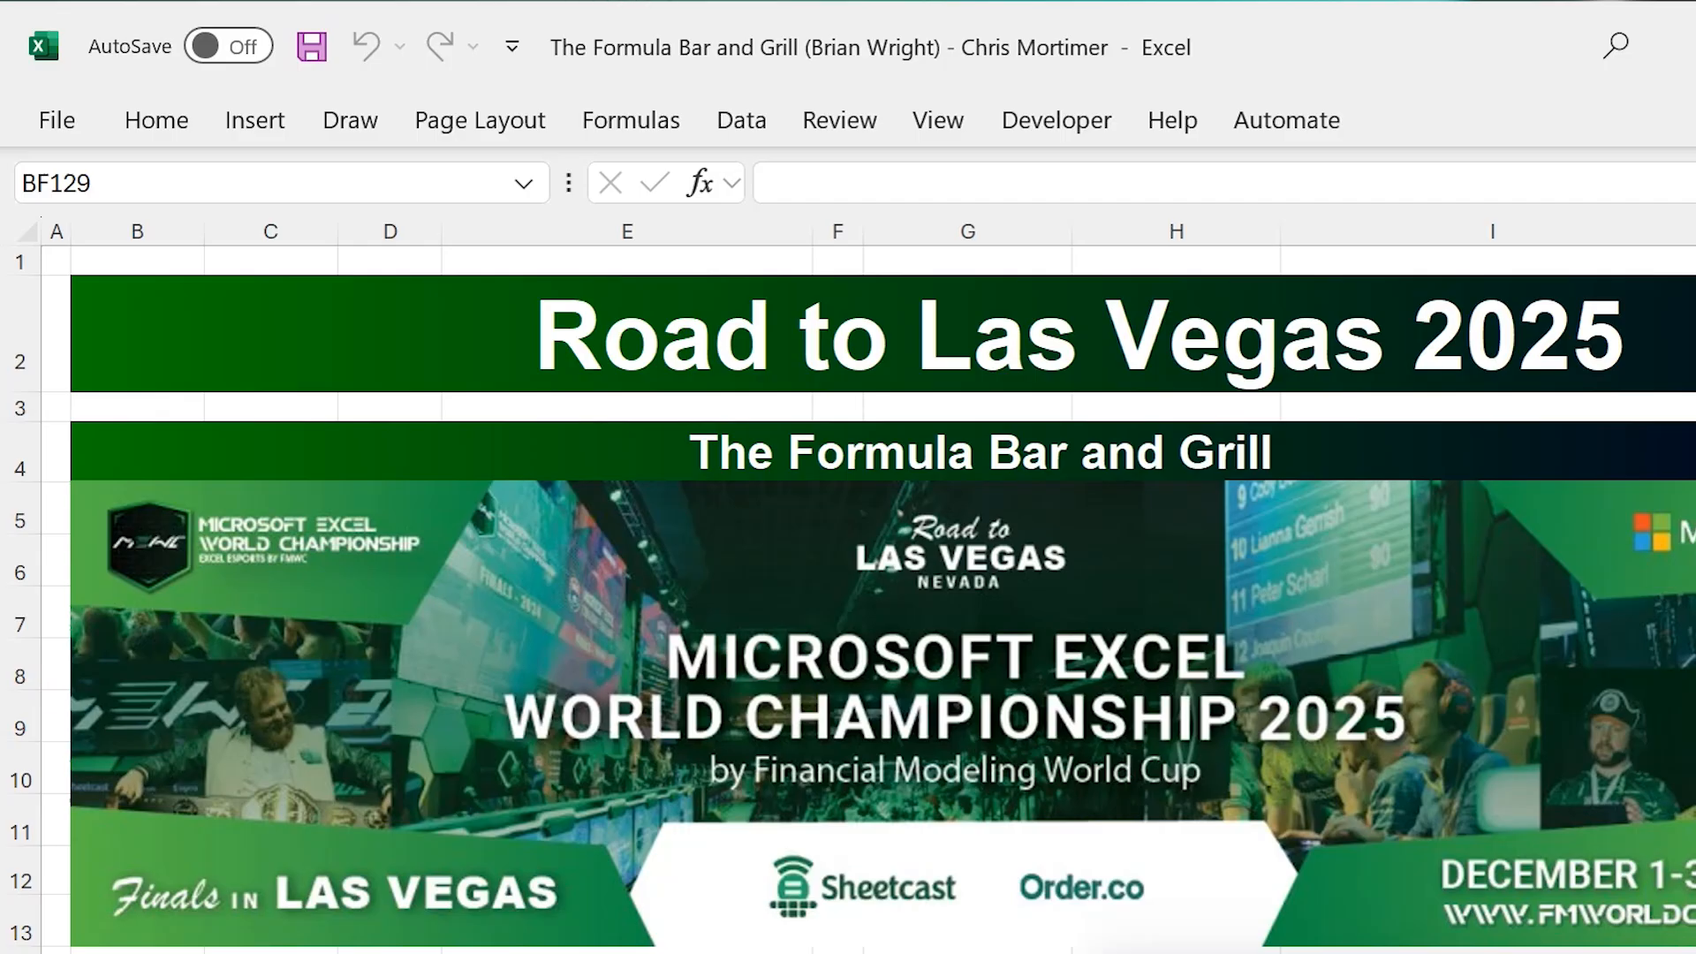
Switch to the Historical Orders sheet and scroll through the order tickets and customer orders.
key(ctrl+Page_Down)
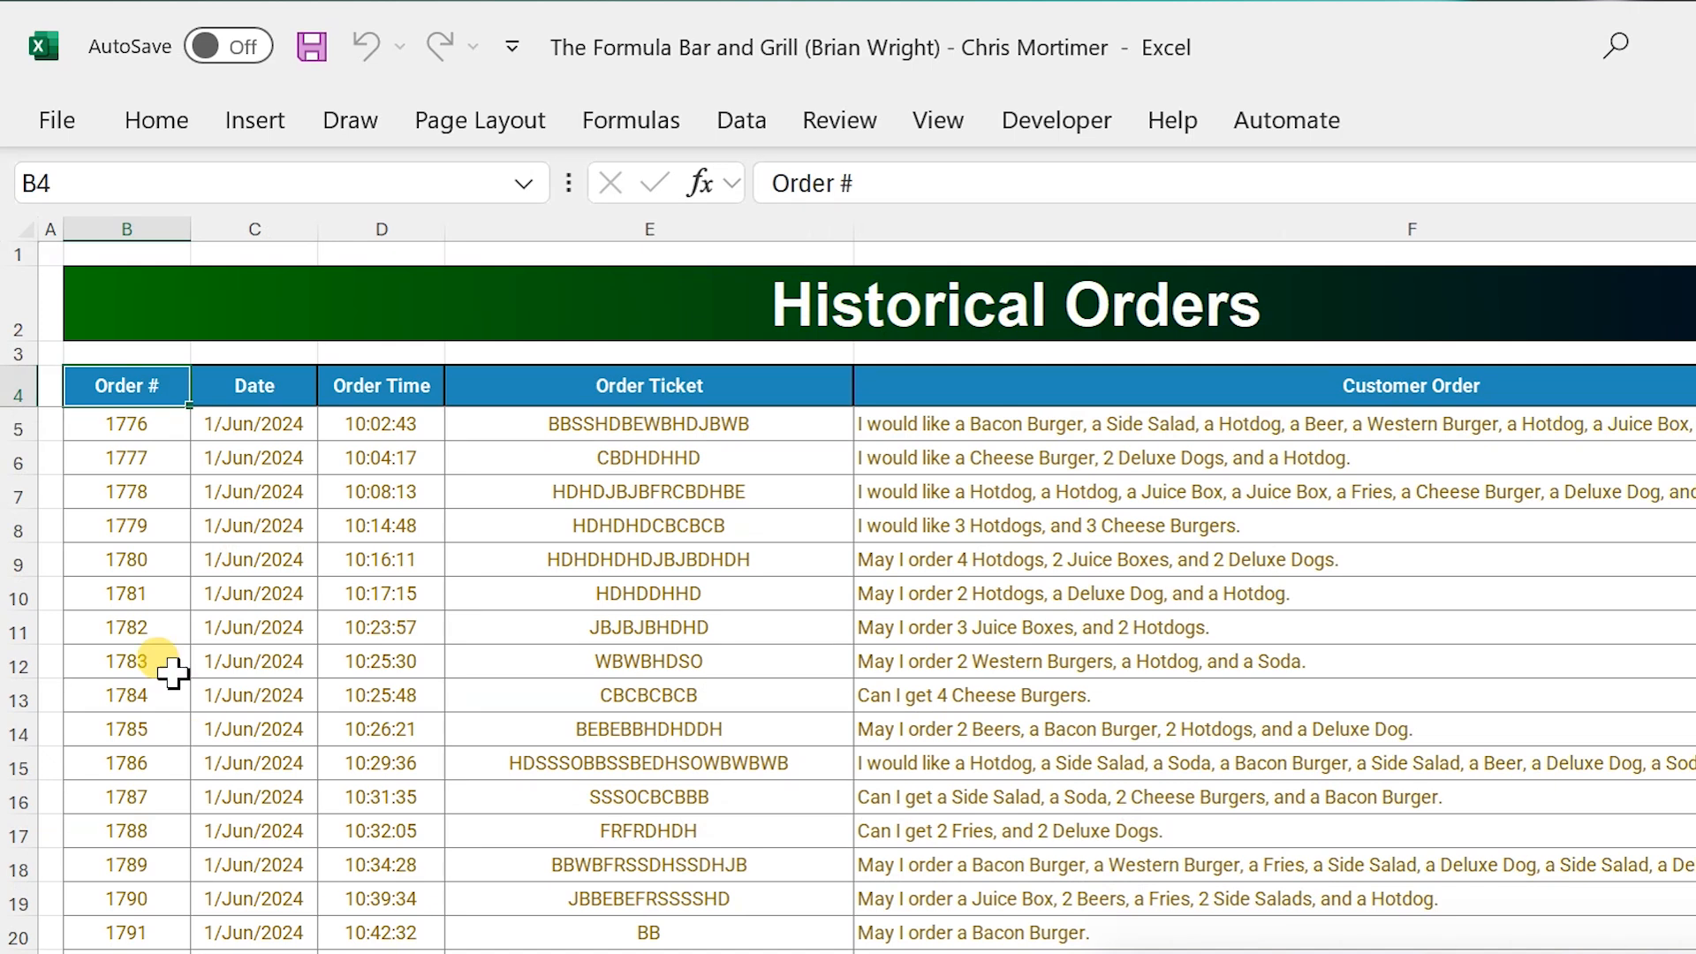
scroll(167, 662, down, 3)
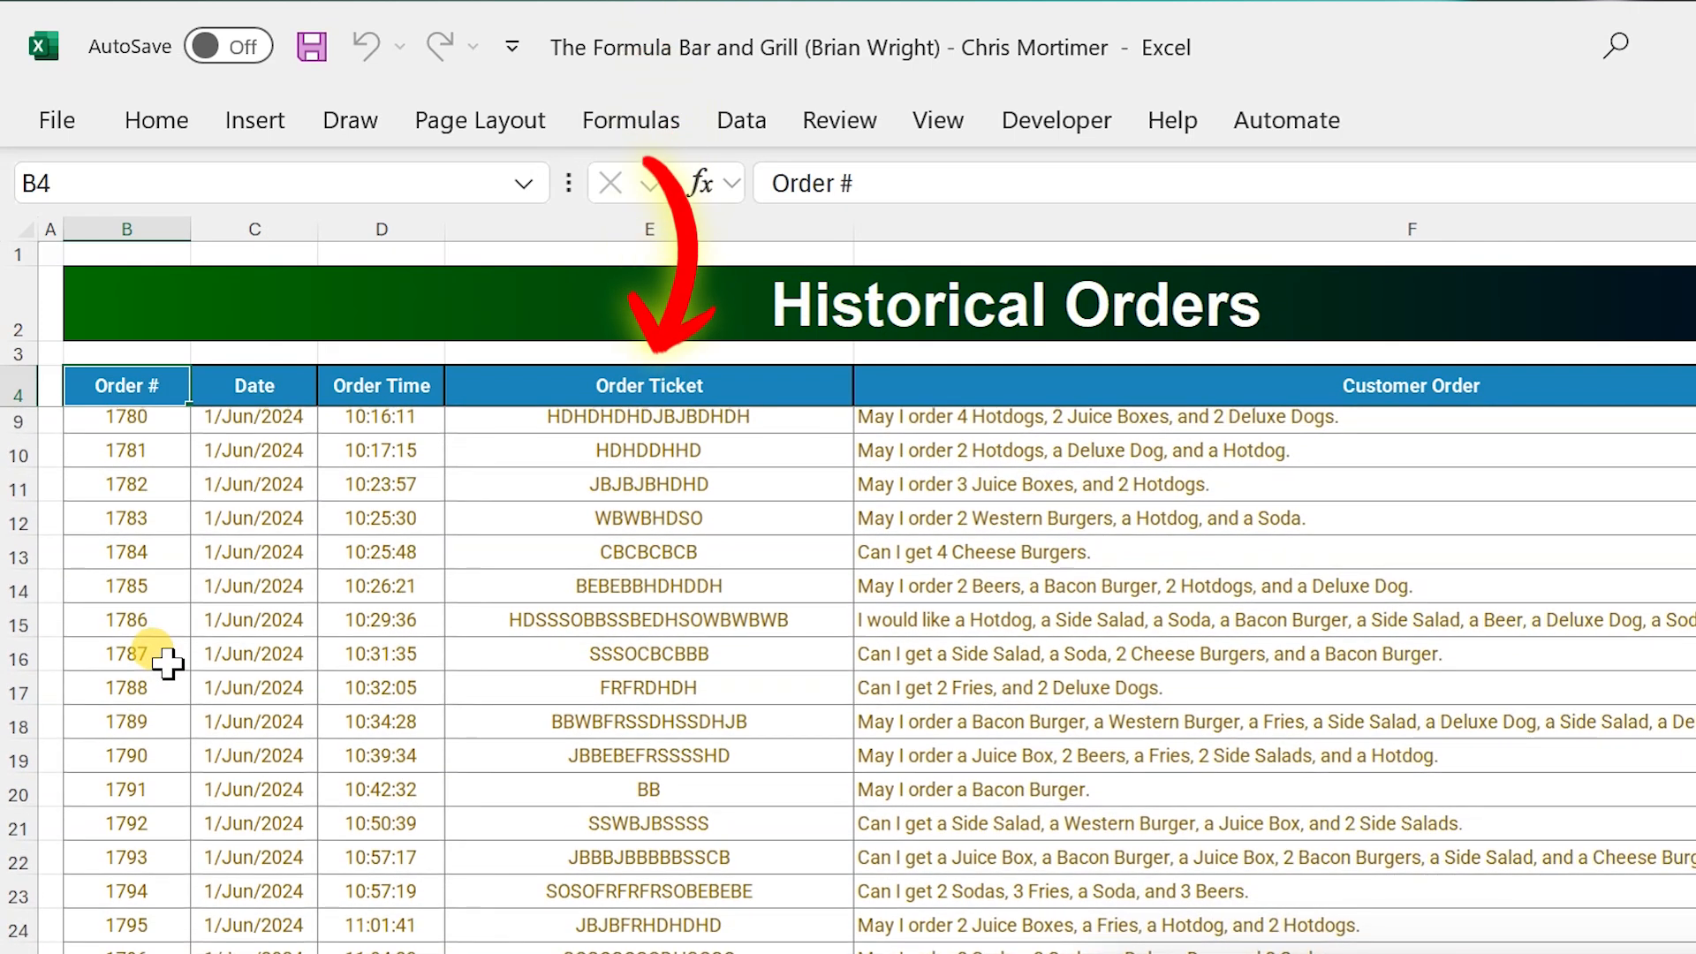
scroll(167, 663, down, 3)
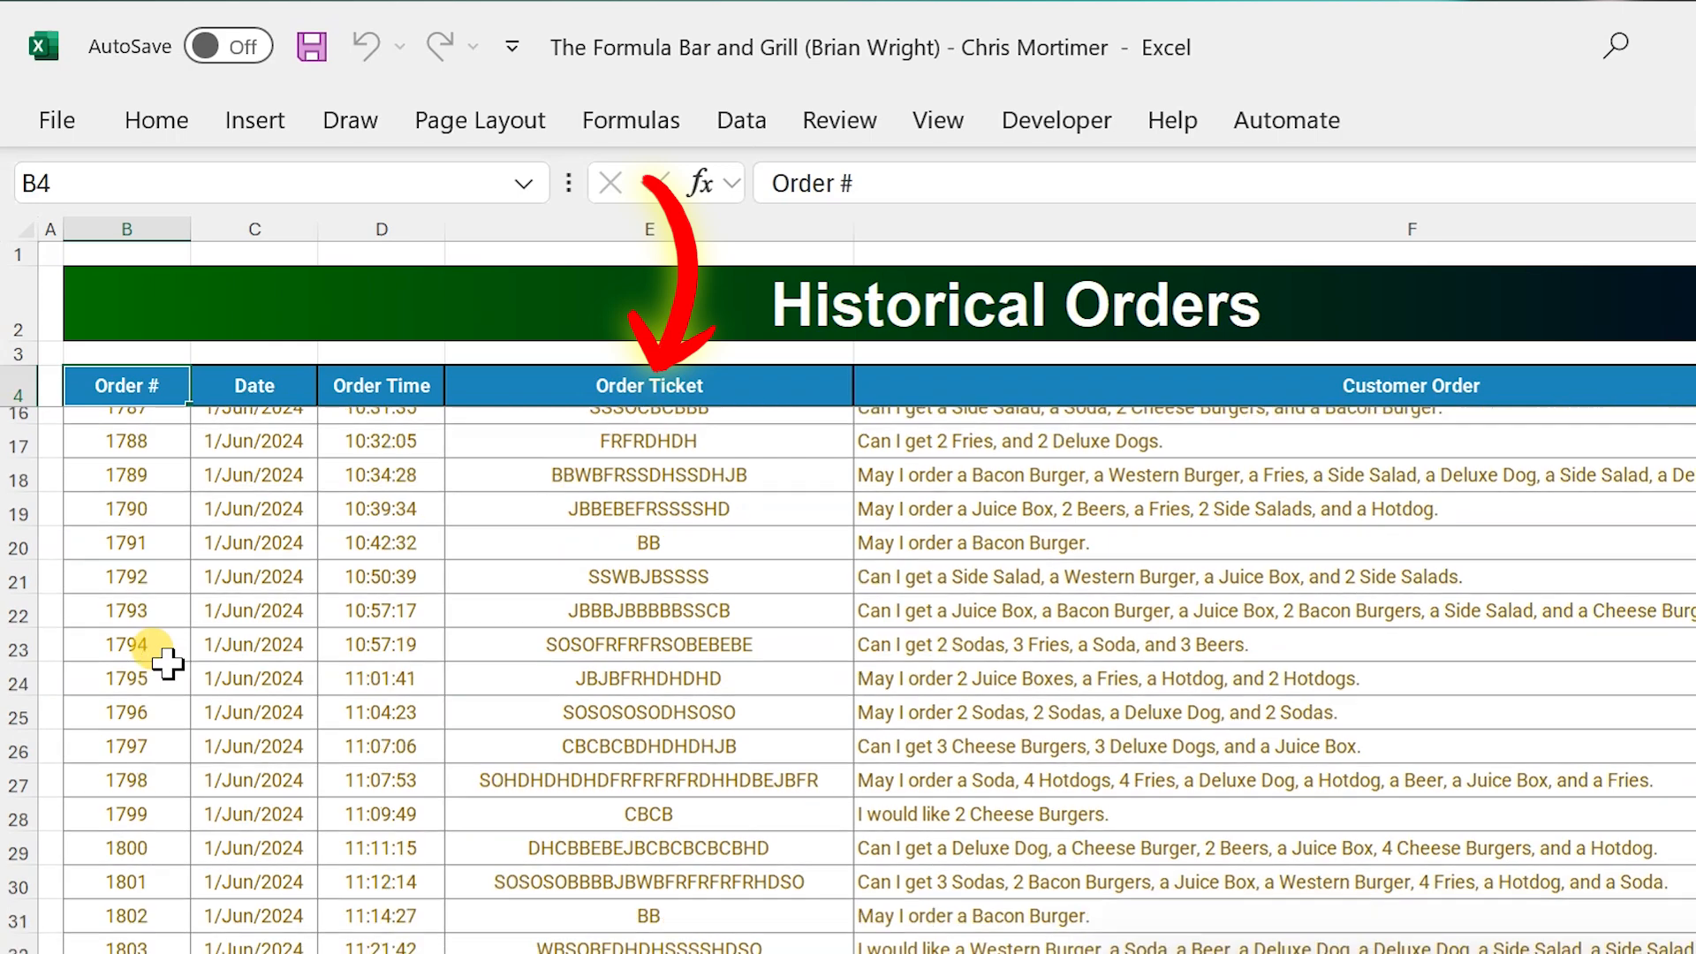
scroll(167, 662, down, 3)
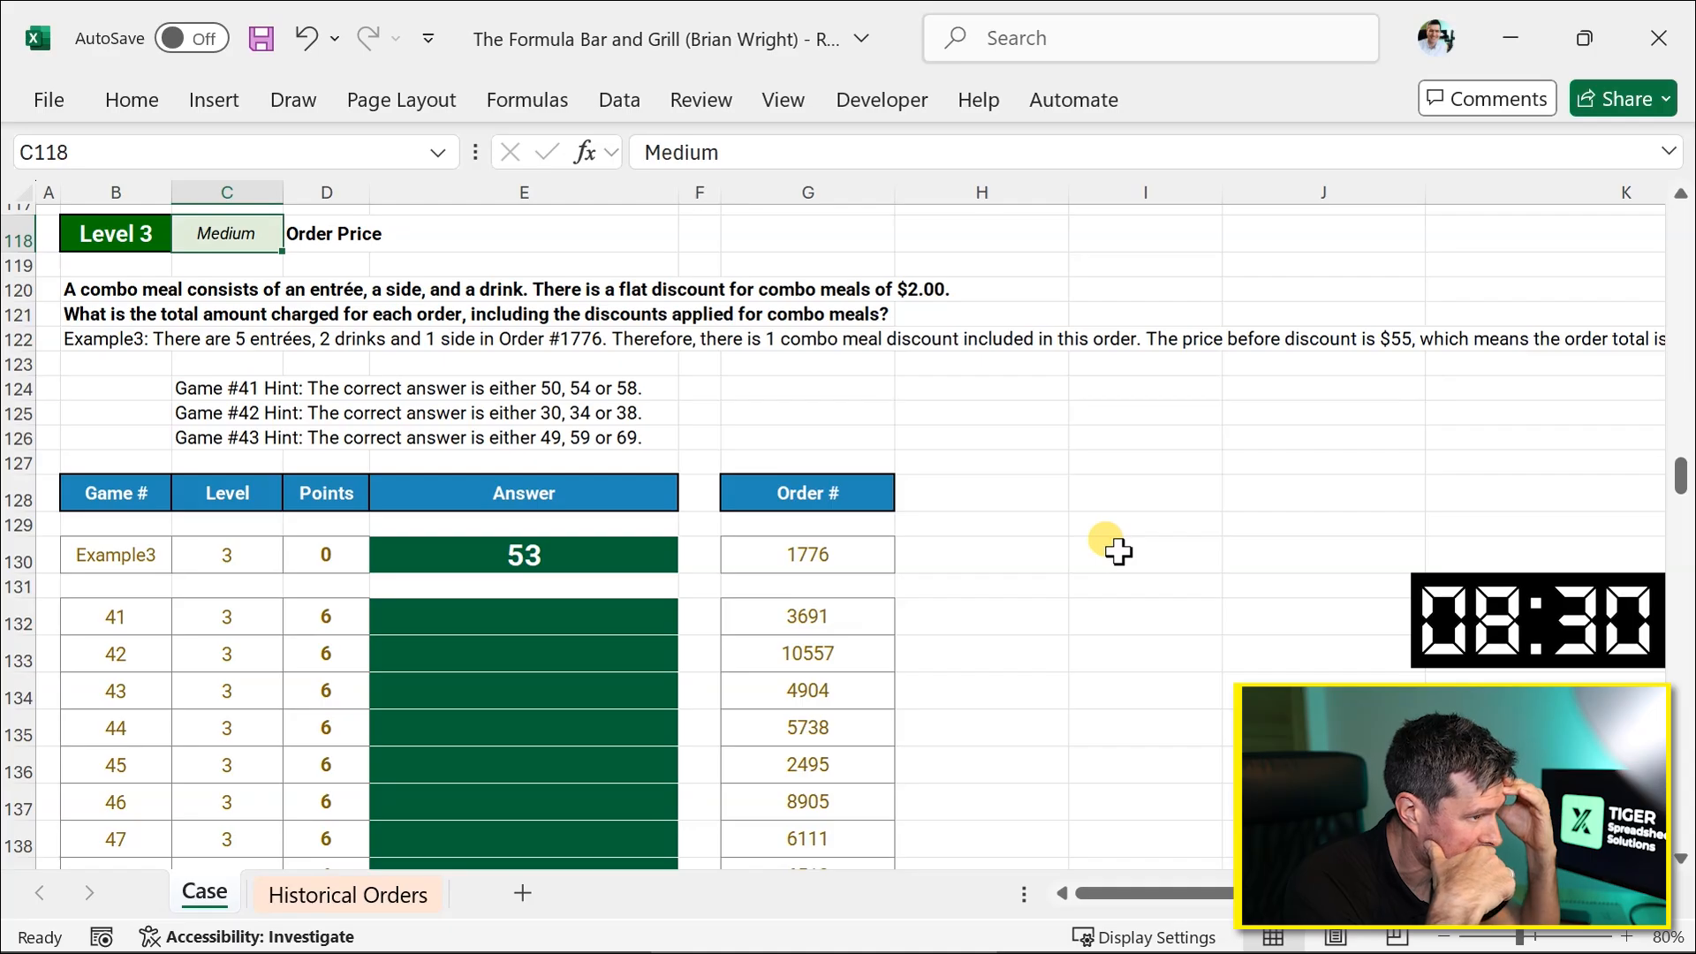
Review the Level 3 combo meal question and the helper columns built for the previous level.
scroll(1117, 551, down, 3)
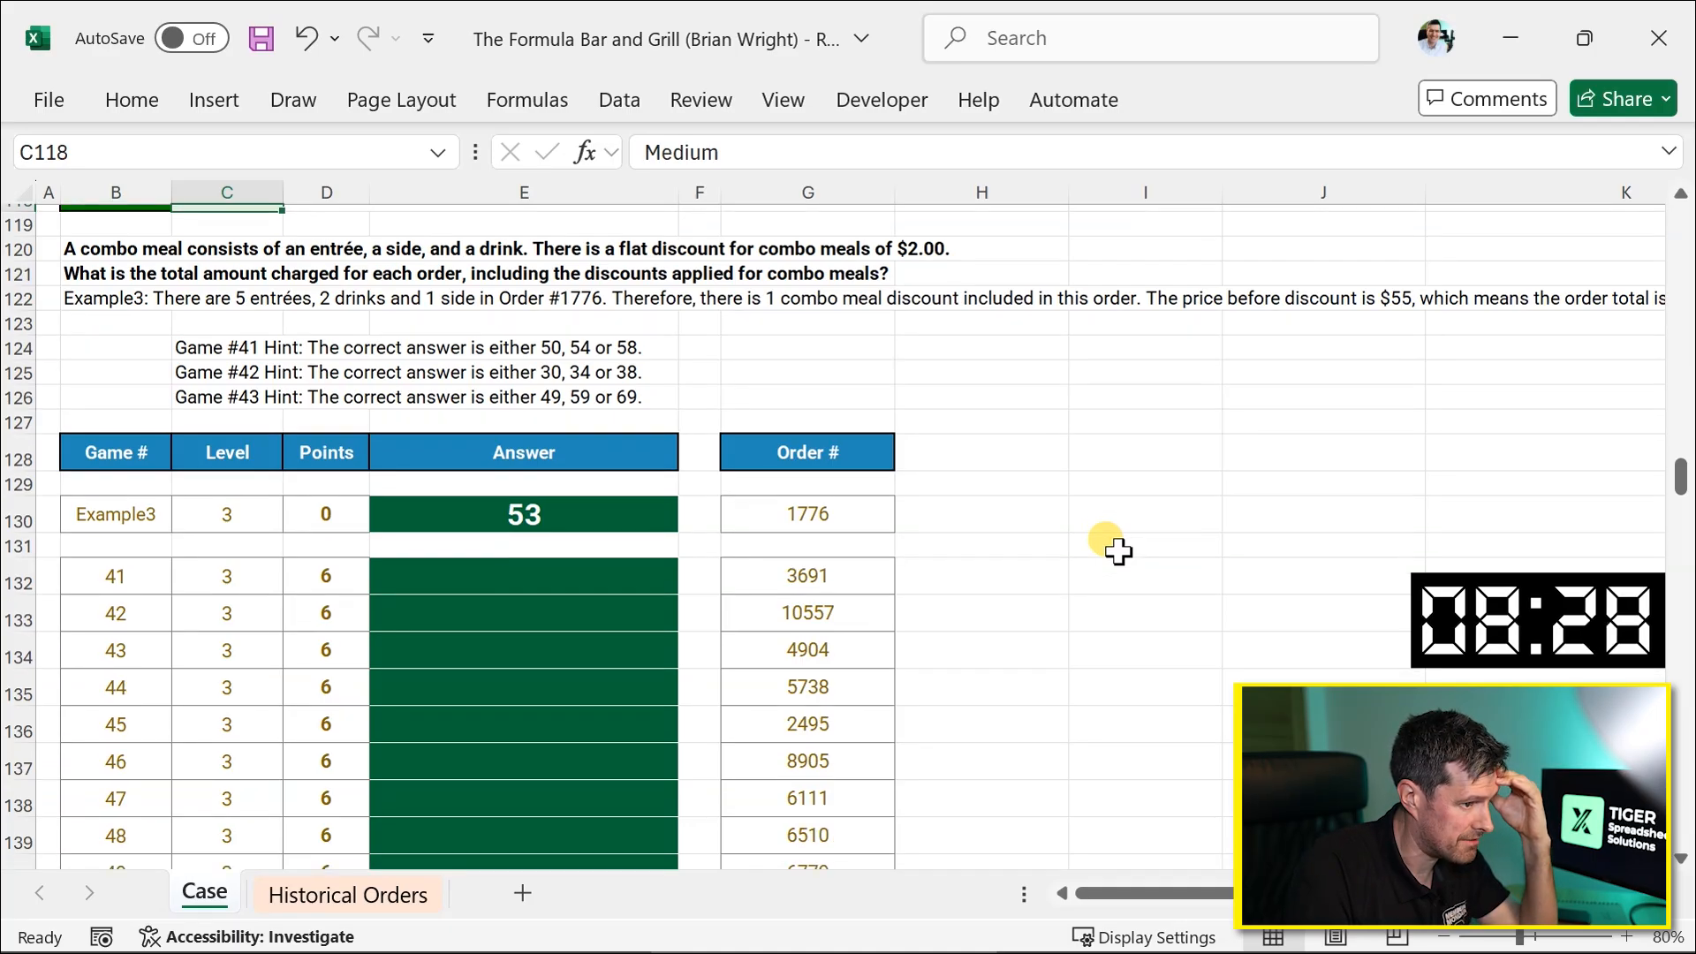
scroll(1118, 551, up, 5)
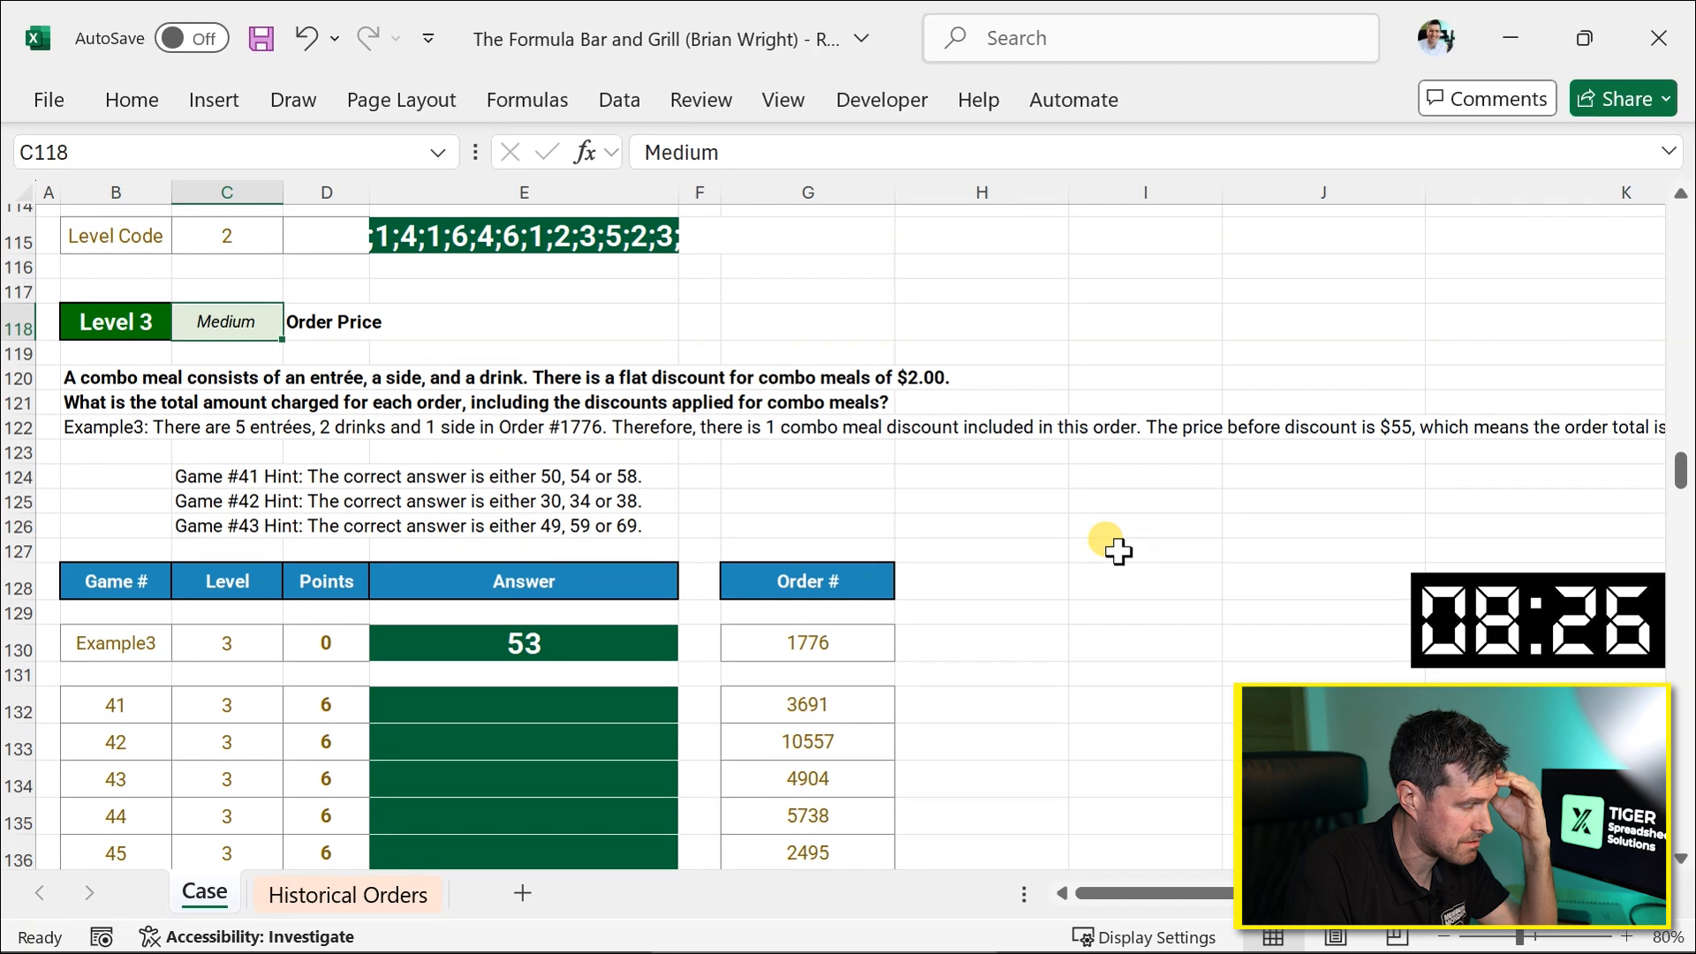
scroll(1117, 551, down, 1)
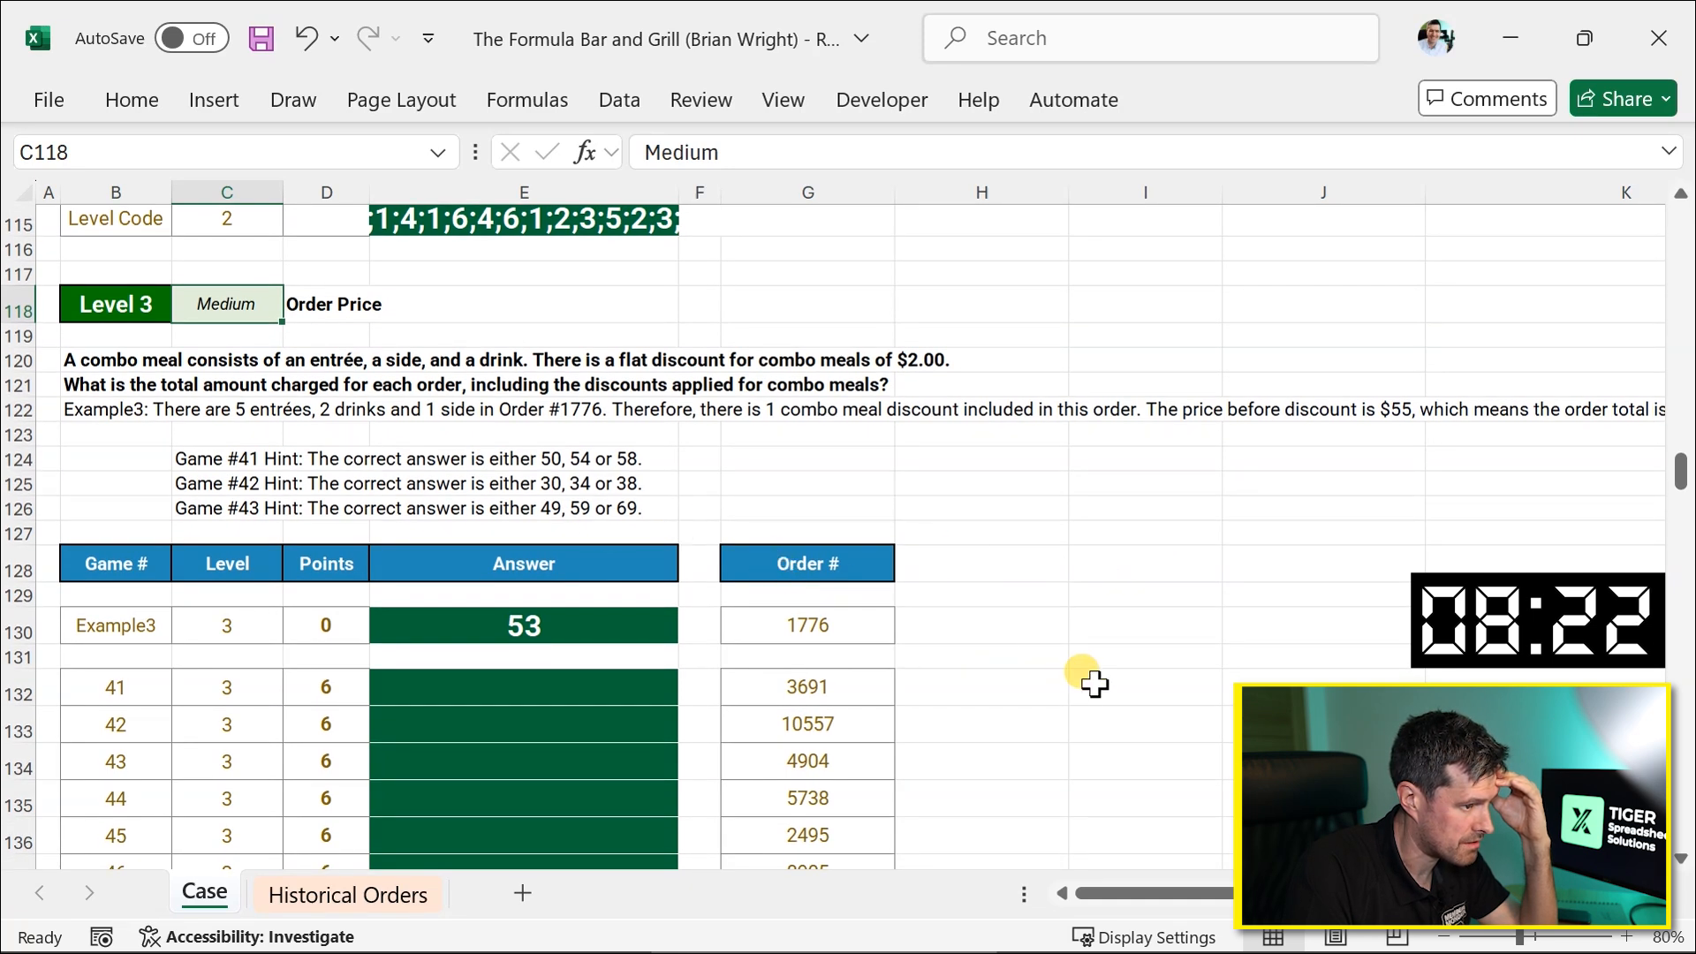
scroll(1095, 684, down, 3)
scroll(1094, 683, up, 12)
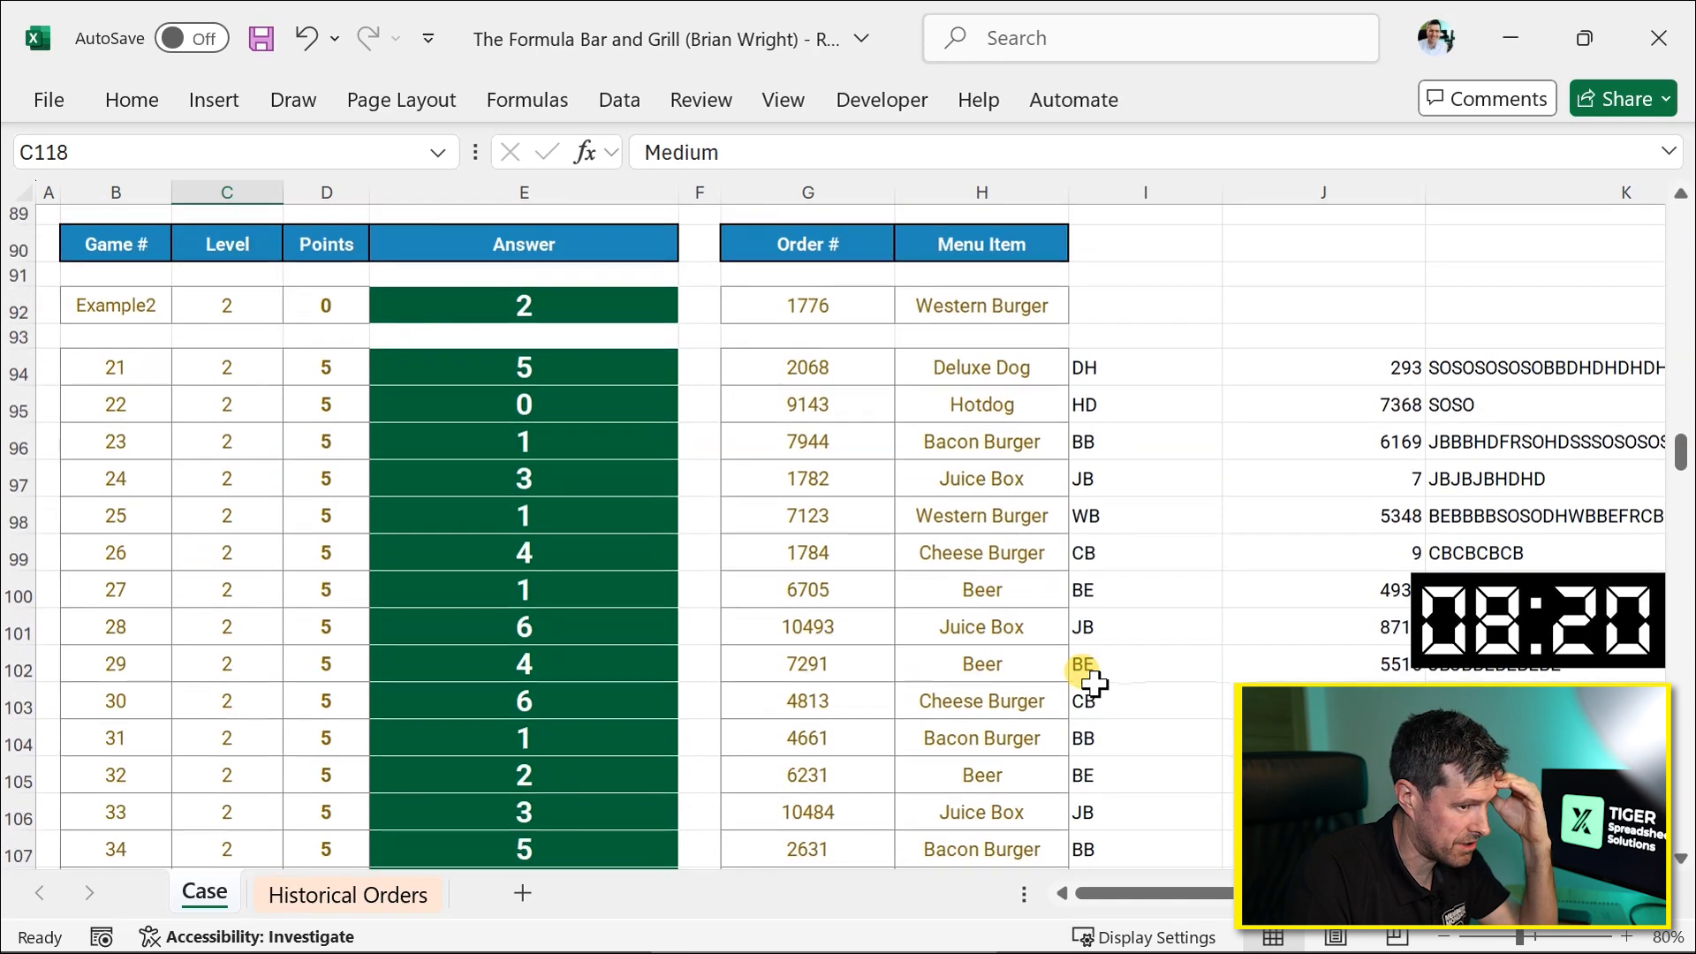
scroll(1094, 684, right, 6)
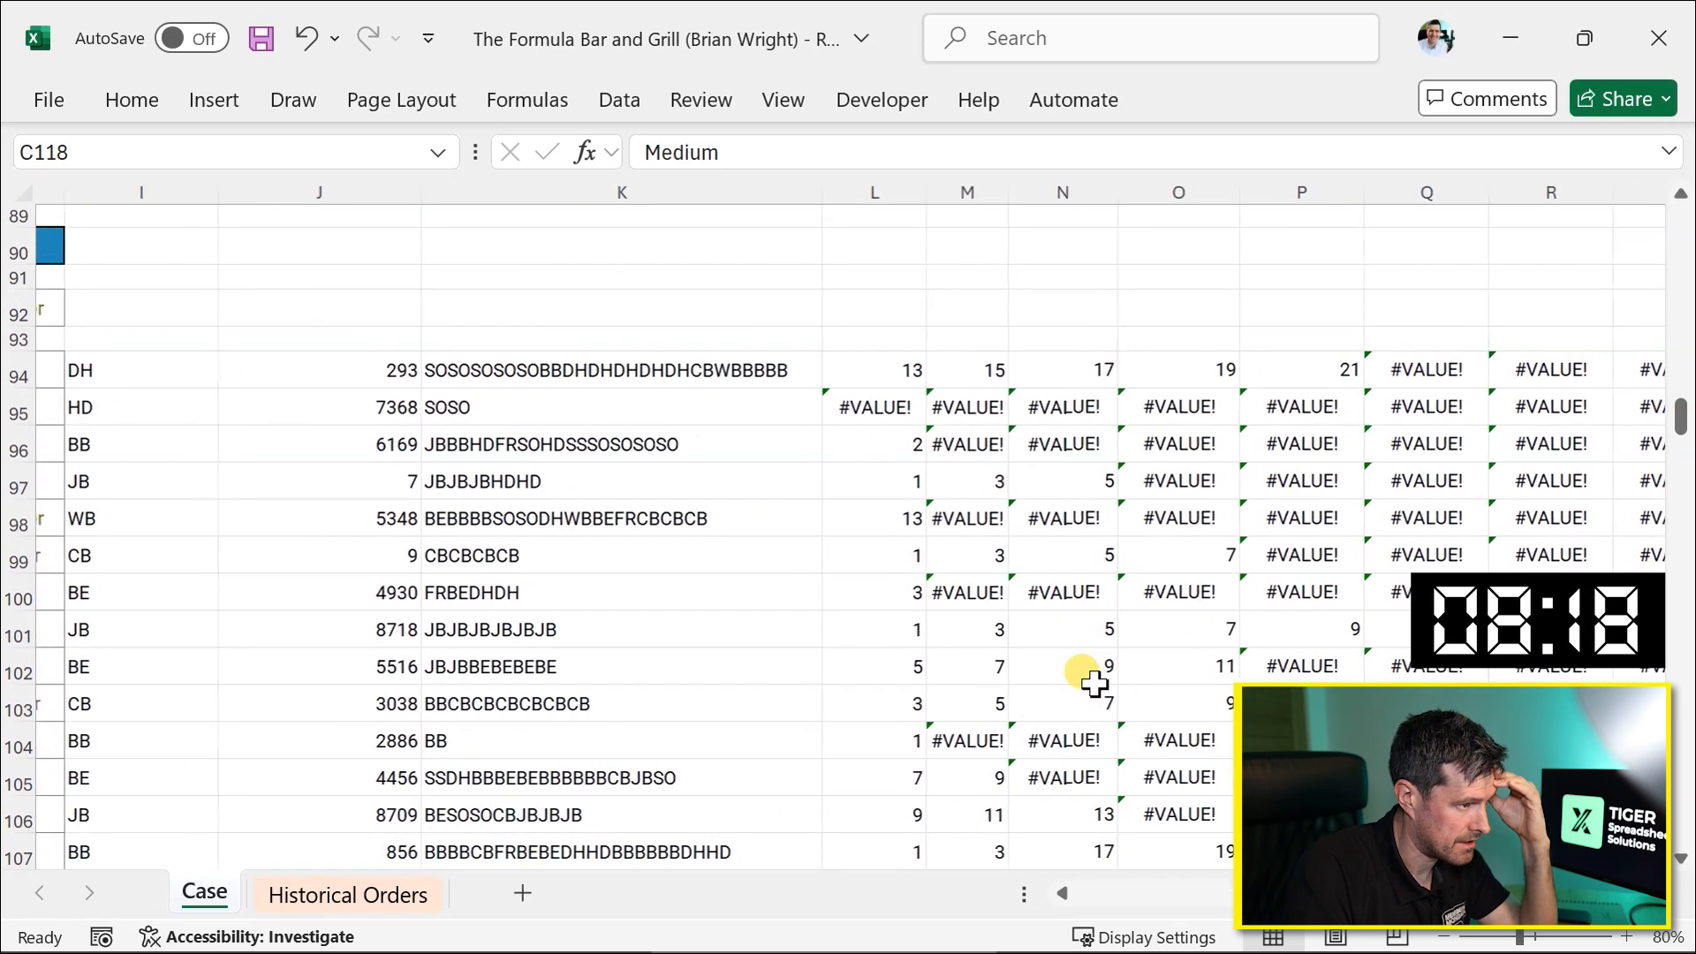
scroll(654, 487, left, 1)
Copy the order-matching and ticket helper formulas from J94:K113 into H130 beside the Level 3 orders.
click(359, 362)
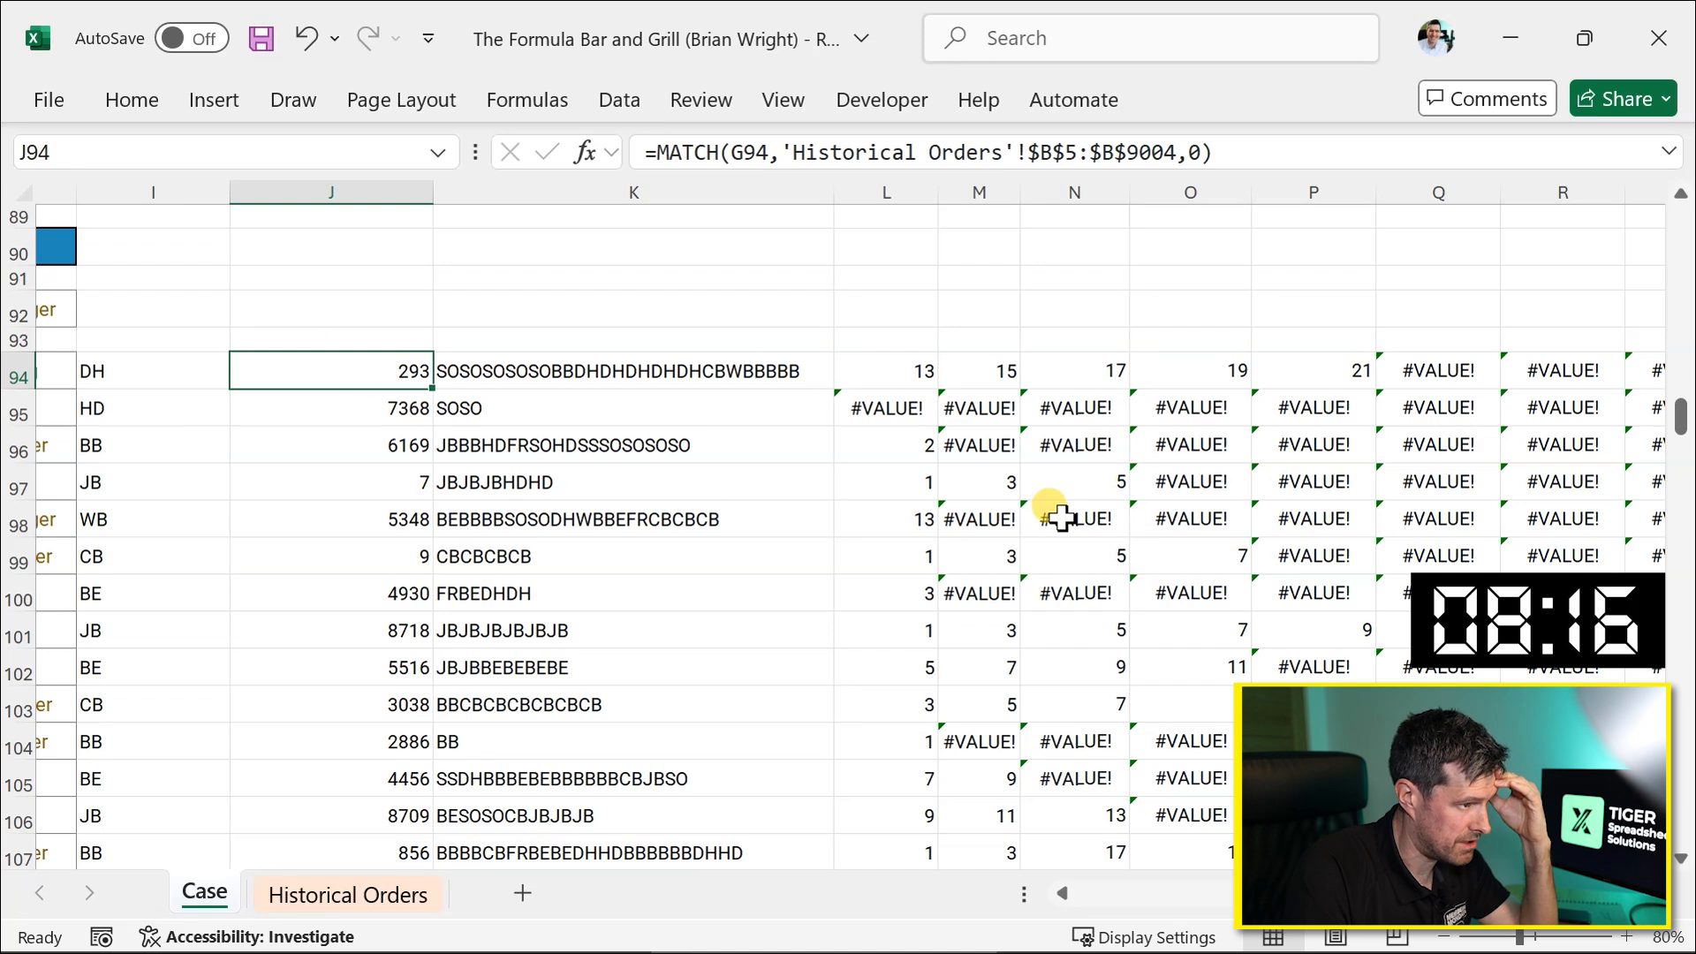
key(shift+Right)
key(shift+Down)
key(shift+Down)
key(shift+Down)
key(shift+Down)
key(shift+Down)
key(shift+Down)
key(shift+Down)
key(shift+Down)
key(shift+Down)
key(shift+Down)
key(shift+Down)
key(shift+Down)
key(shift+Down)
key(shift+Down)
key(shift+Down)
key(shift+Down)
key(shift+Down)
key(shift+Down)
key(shift+Down)
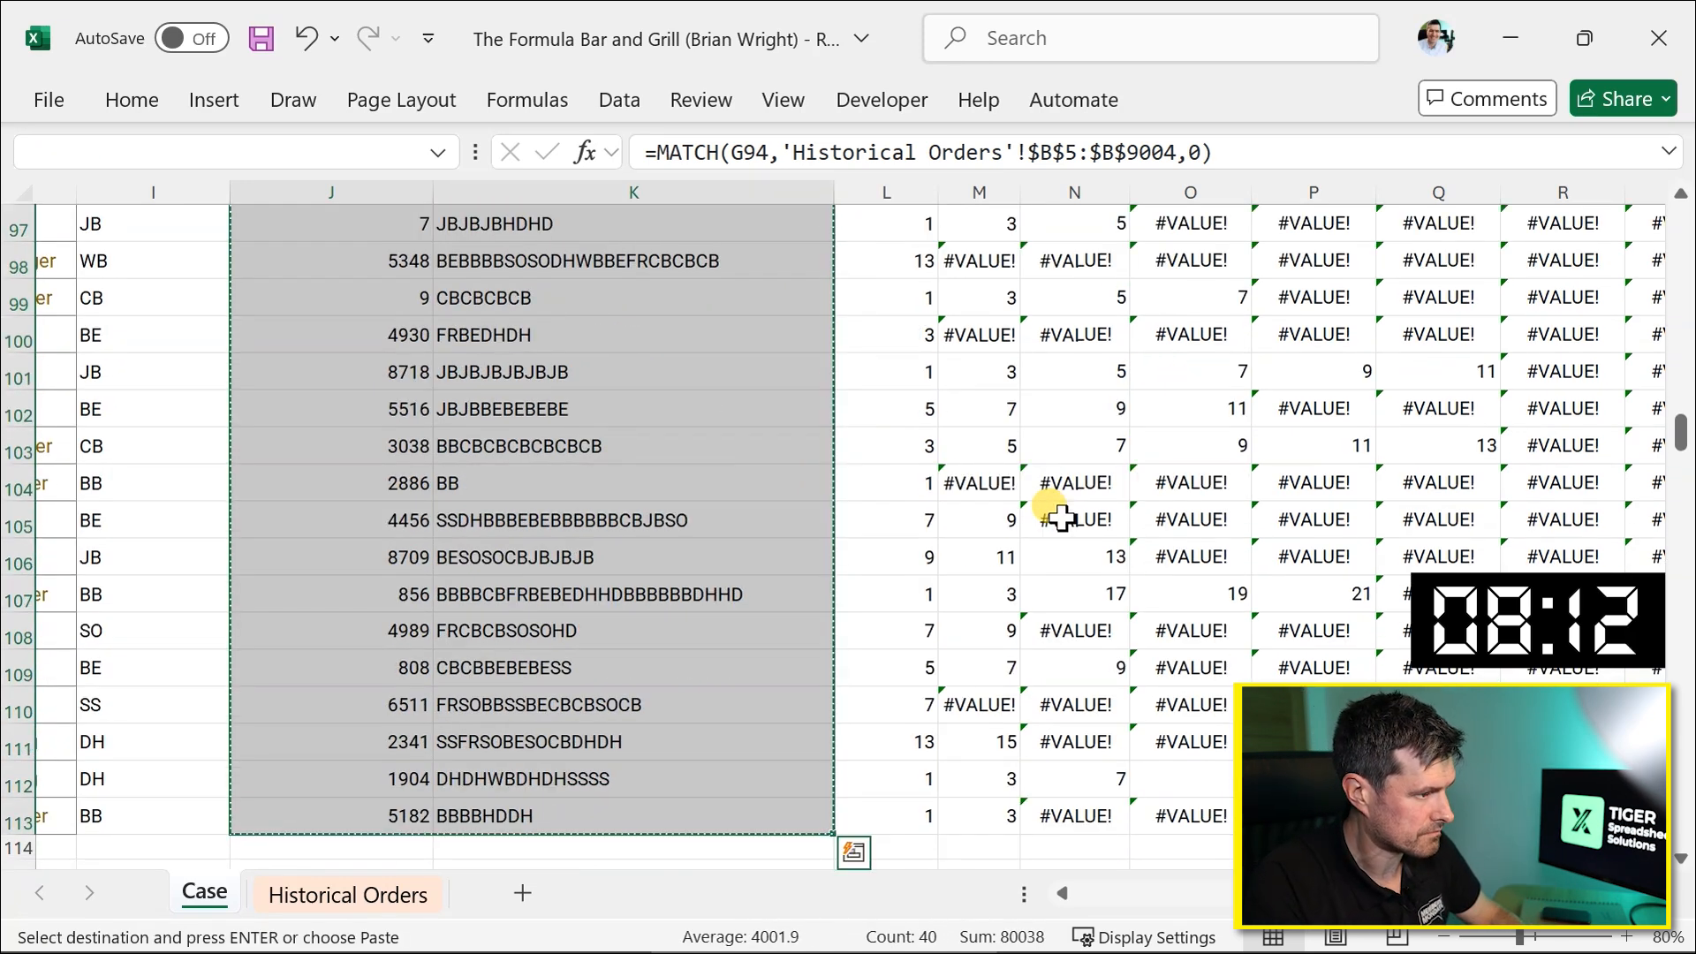
scroll(291, 606, left, 5)
scroll(291, 606, down, 8)
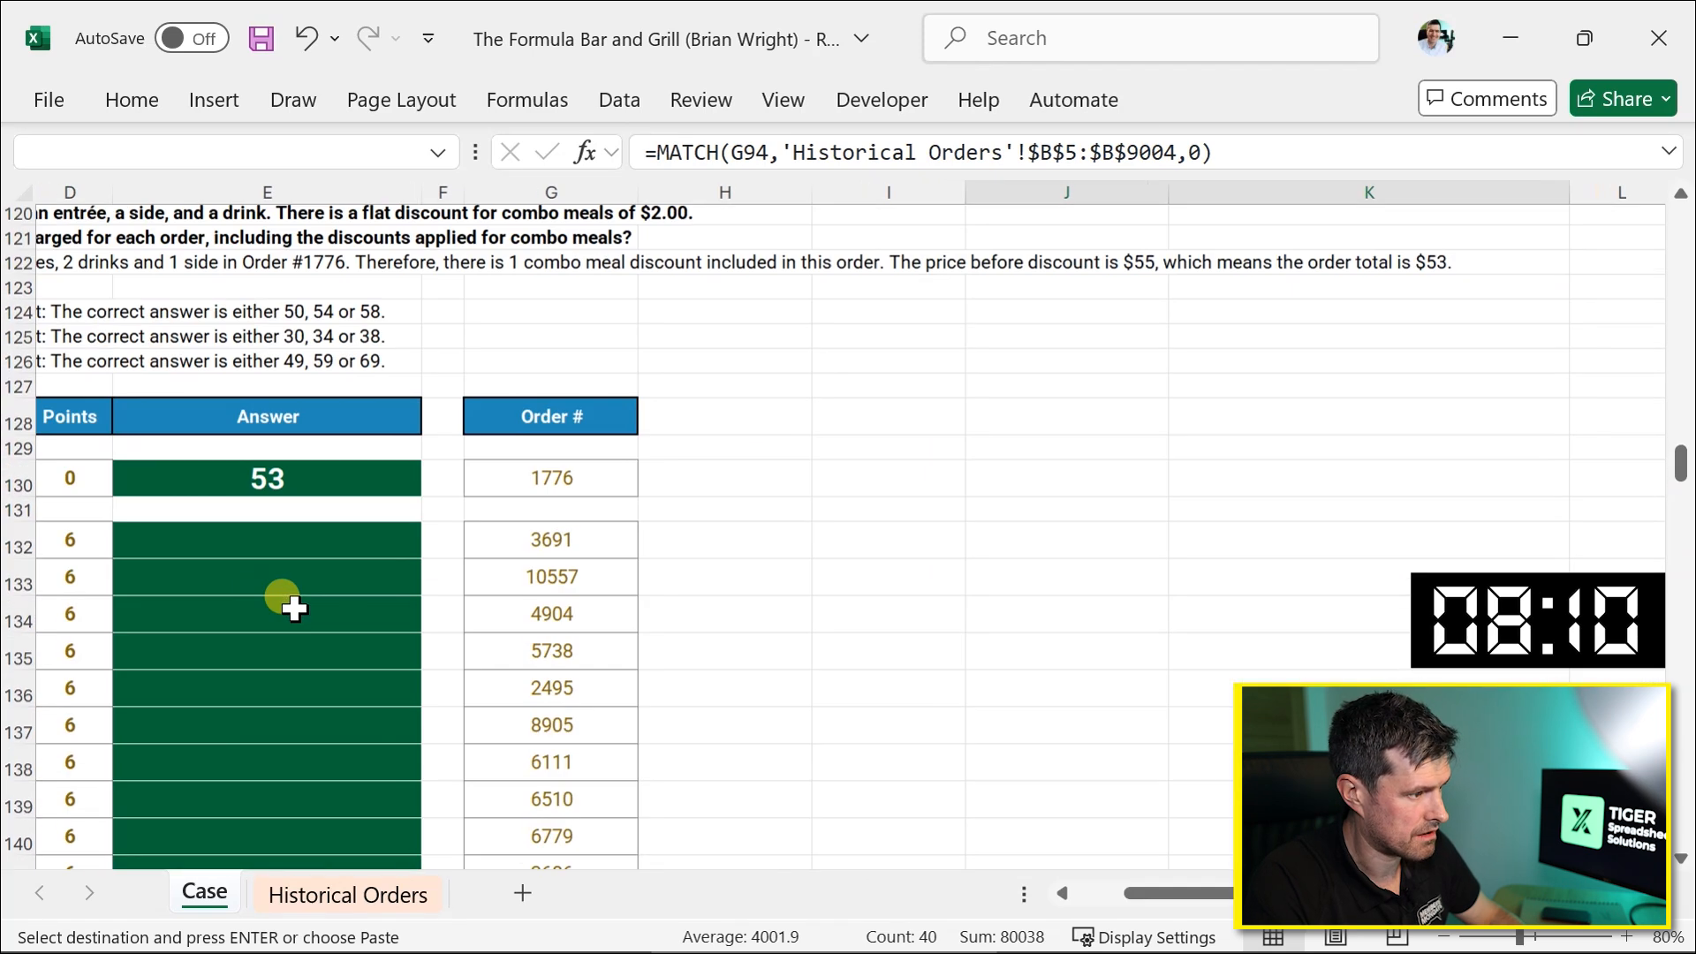
click(769, 475)
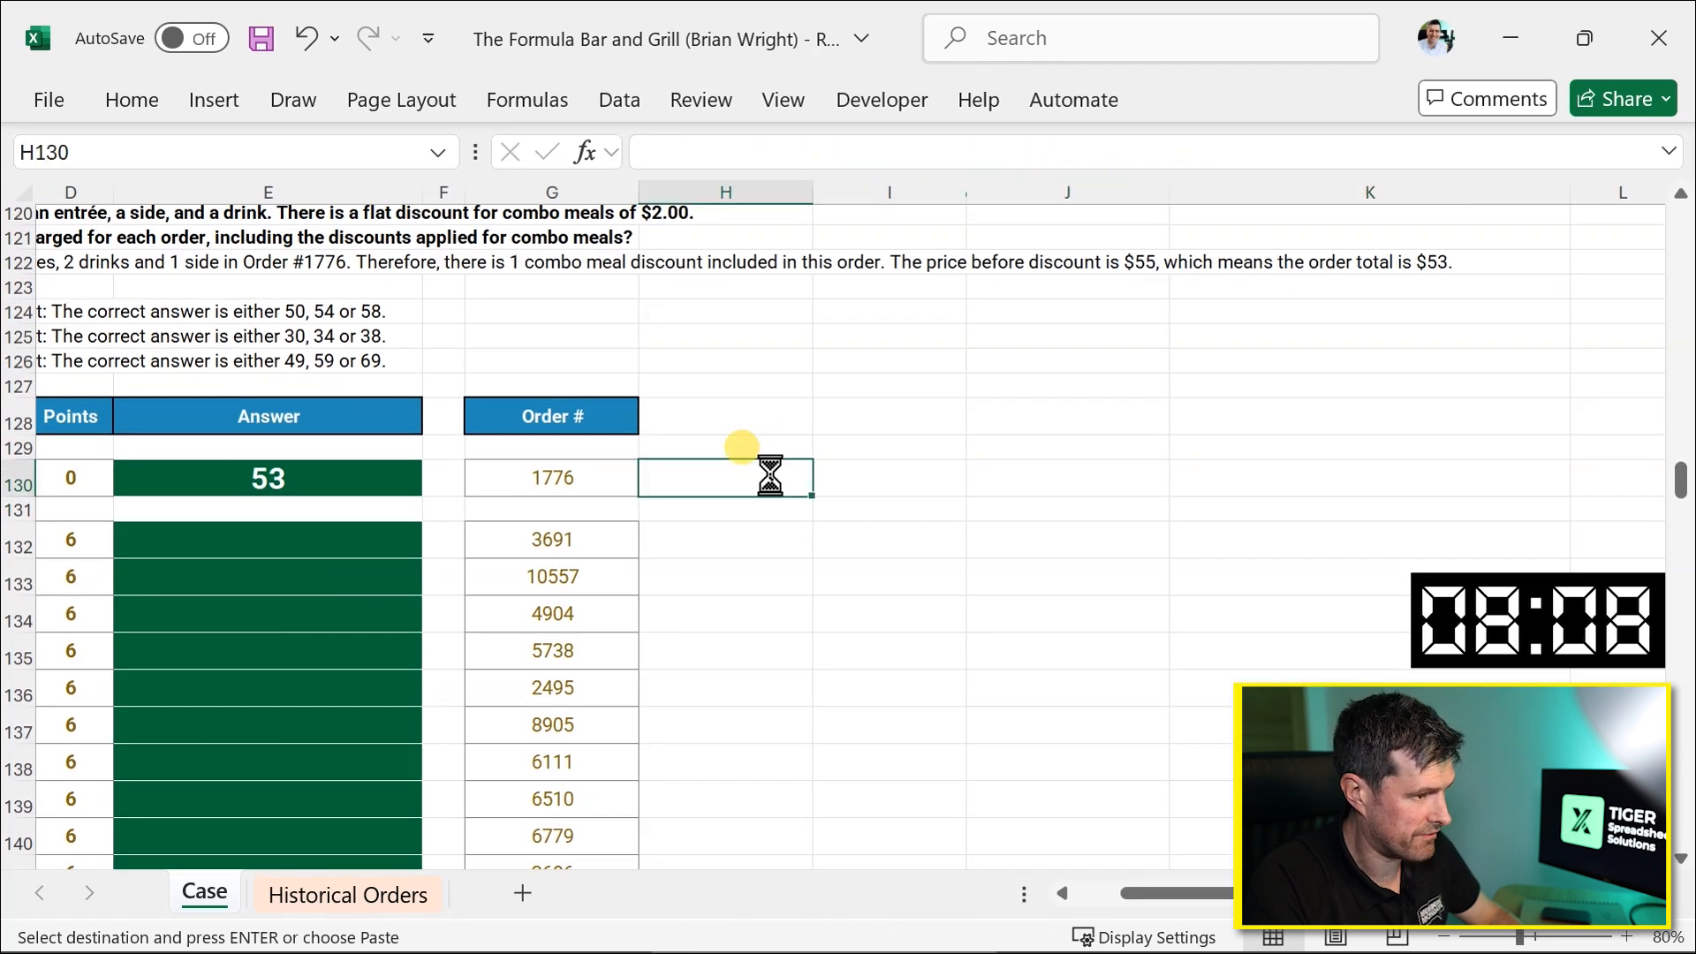
Point the pasted MATCH formula's lookup value to the order number in G130.
key(F2)
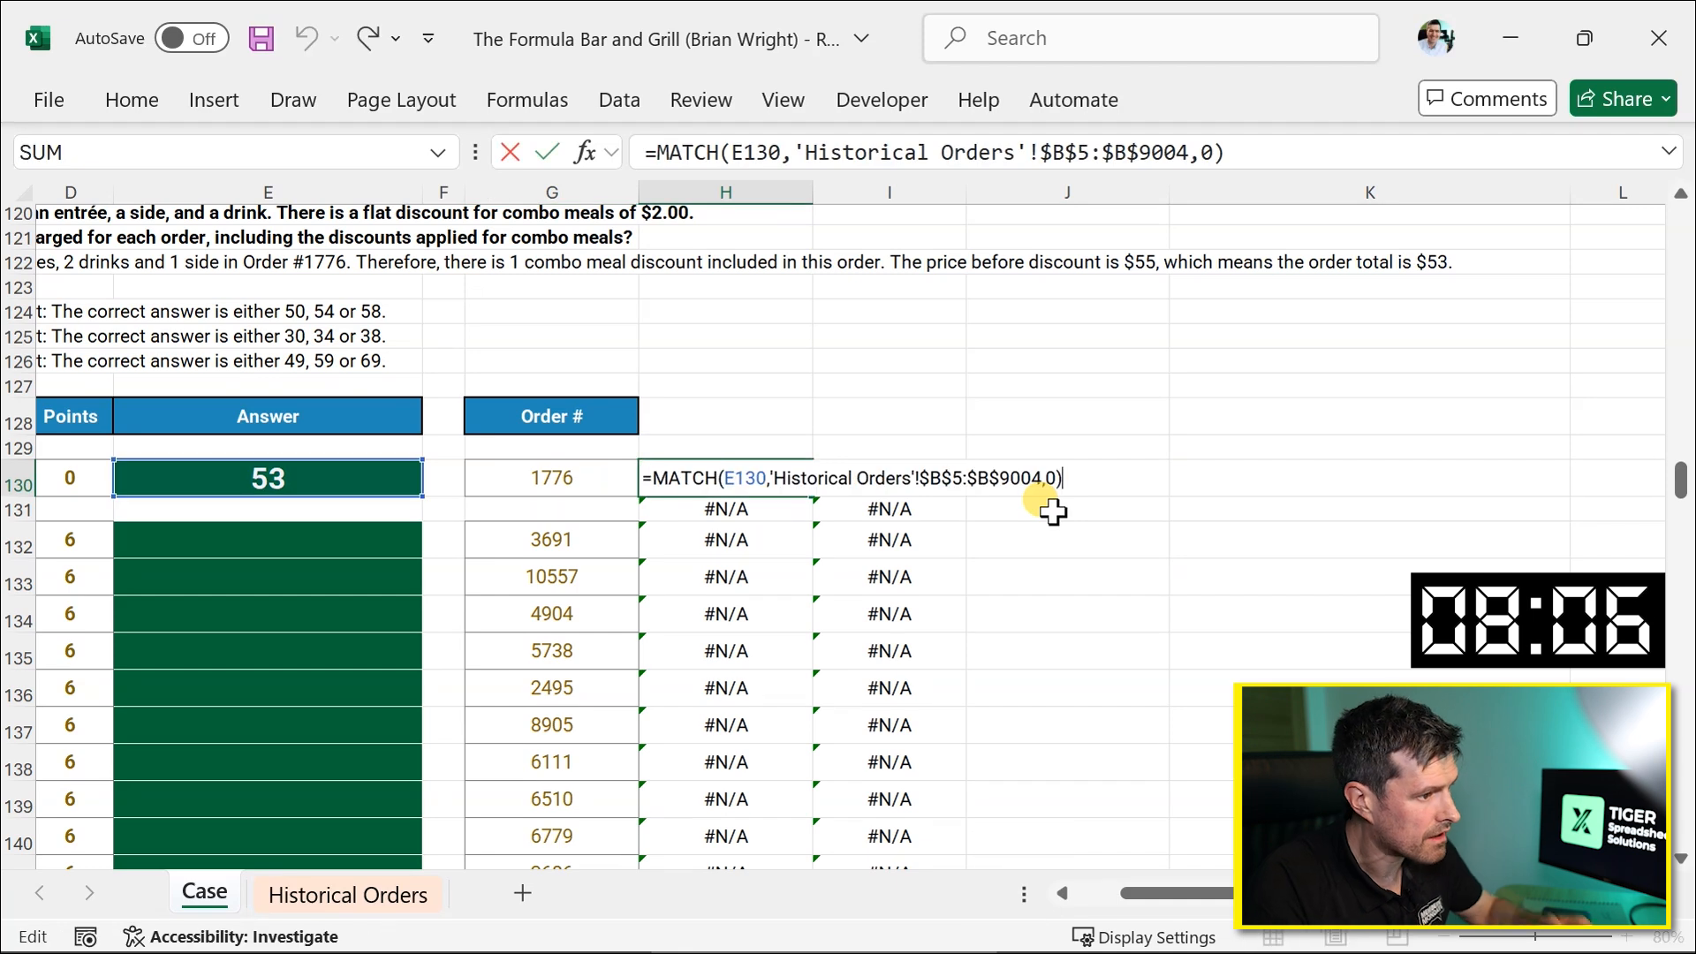
scroll(881, 521, left, 4)
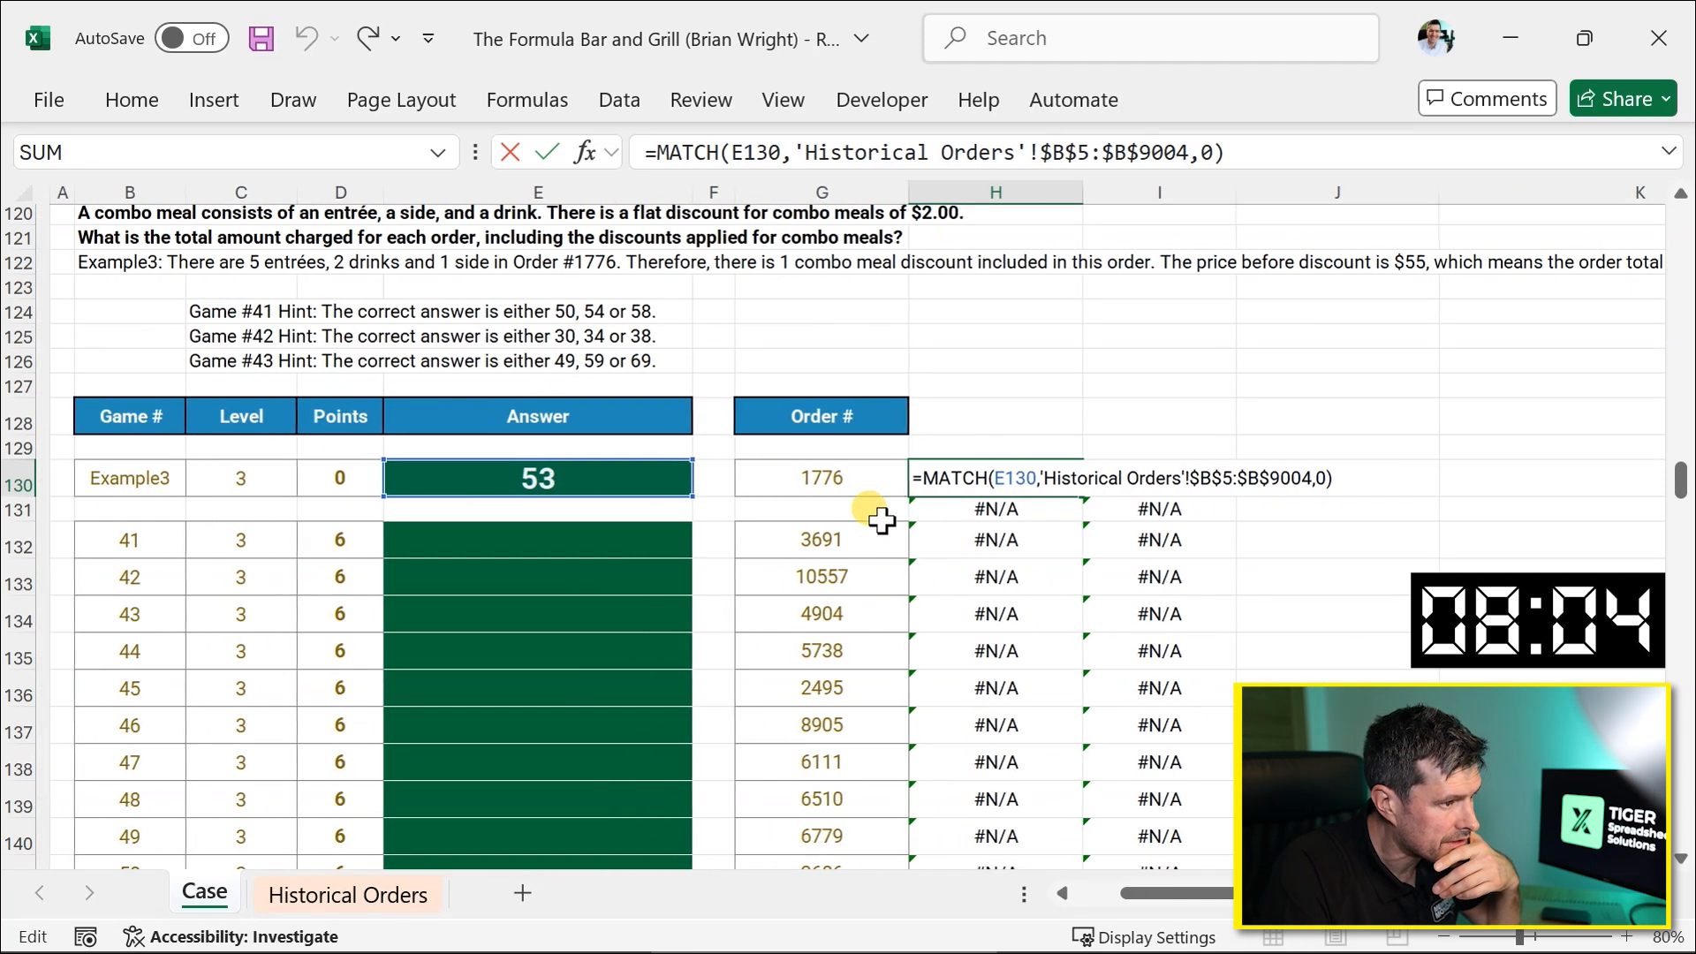
drag(606, 461, 825, 479)
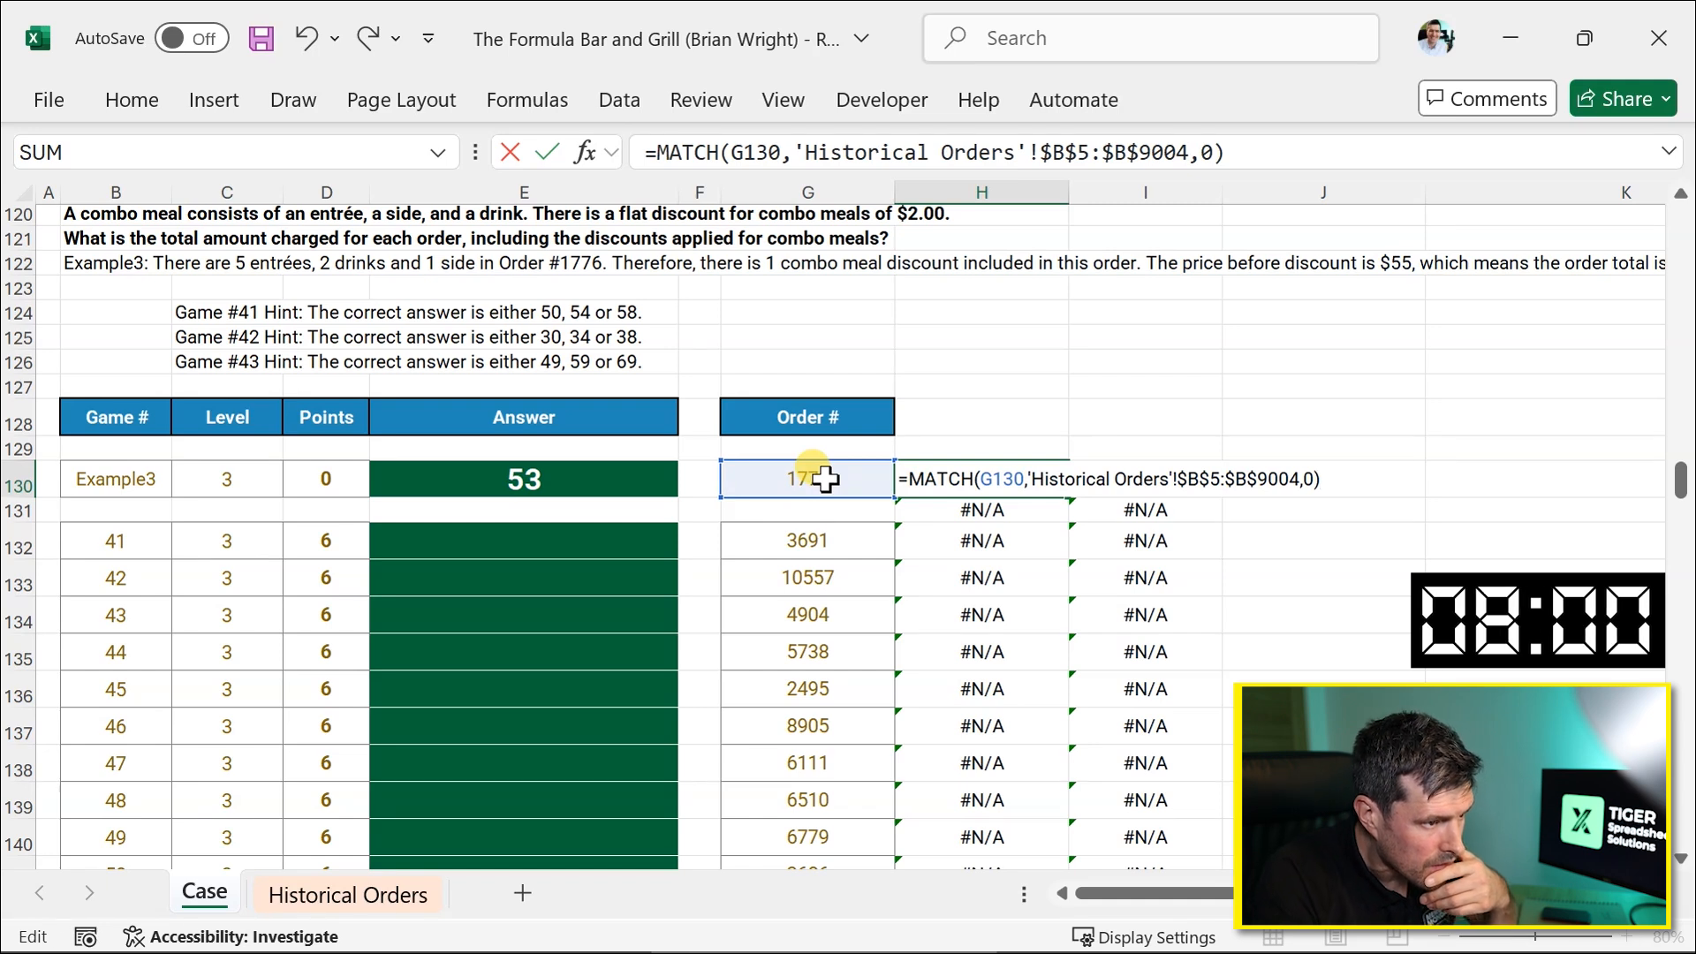
key(Return)
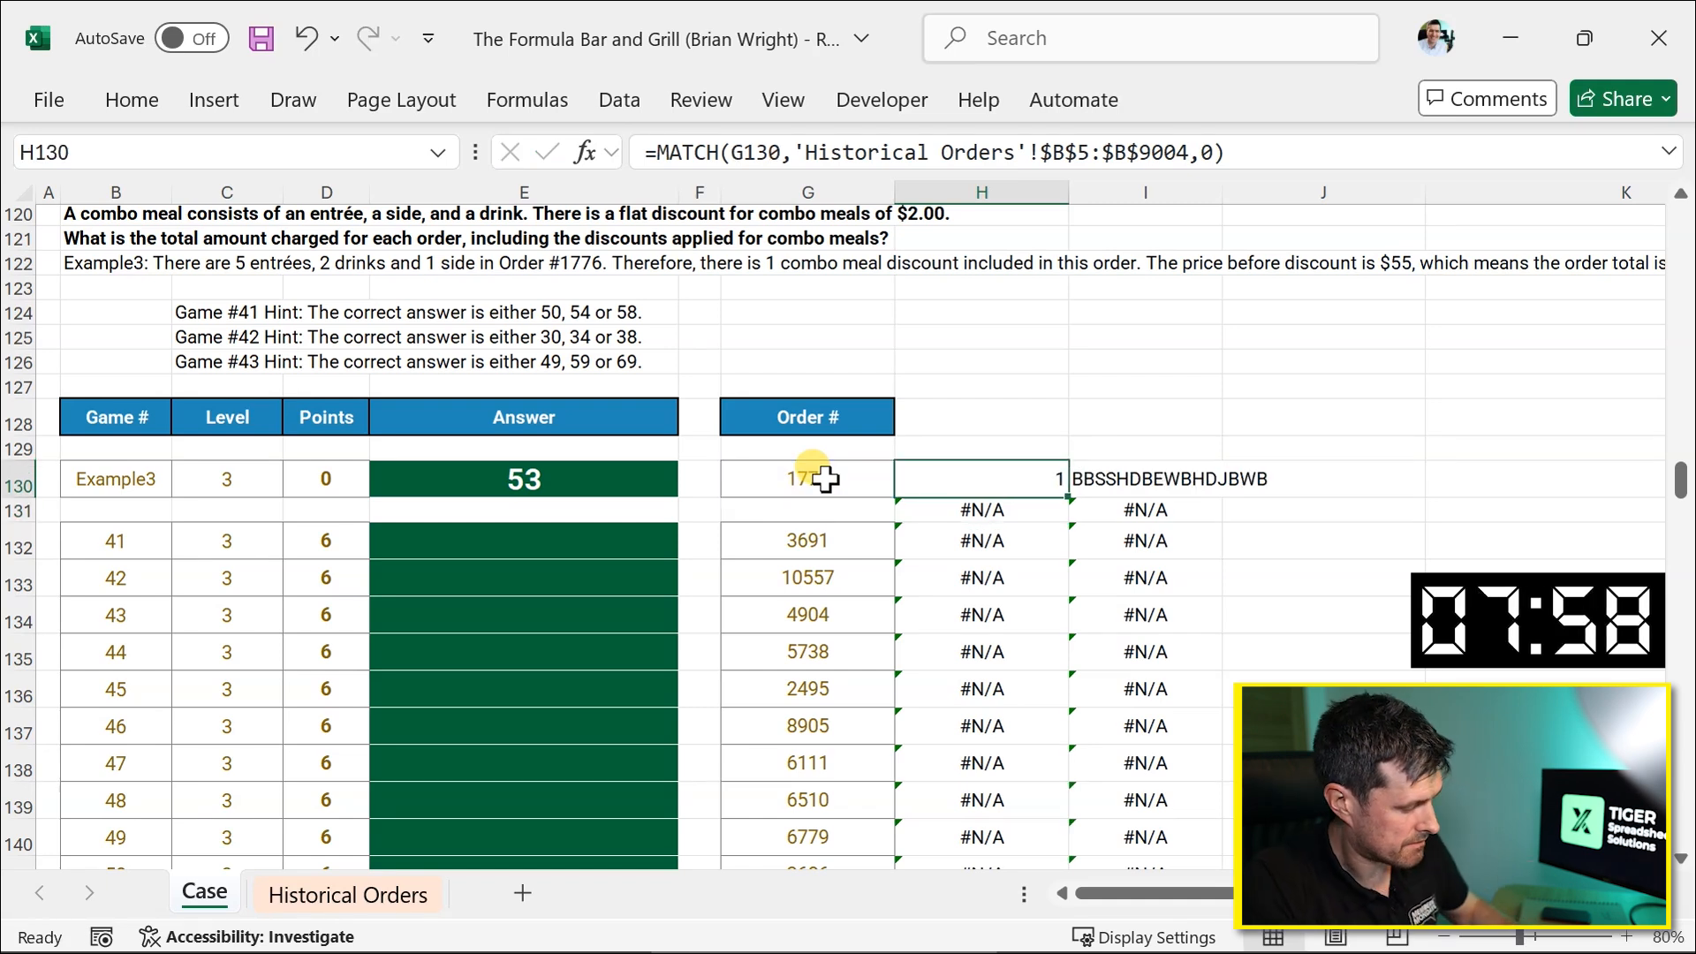
Fill the helper formulas down the Level 3 order list and clear the blank row 131.
key(ctrl+shift+Down)
key(ctrl+d)
key(Up)
key(Down)
key(Down)
key(shift+Right)
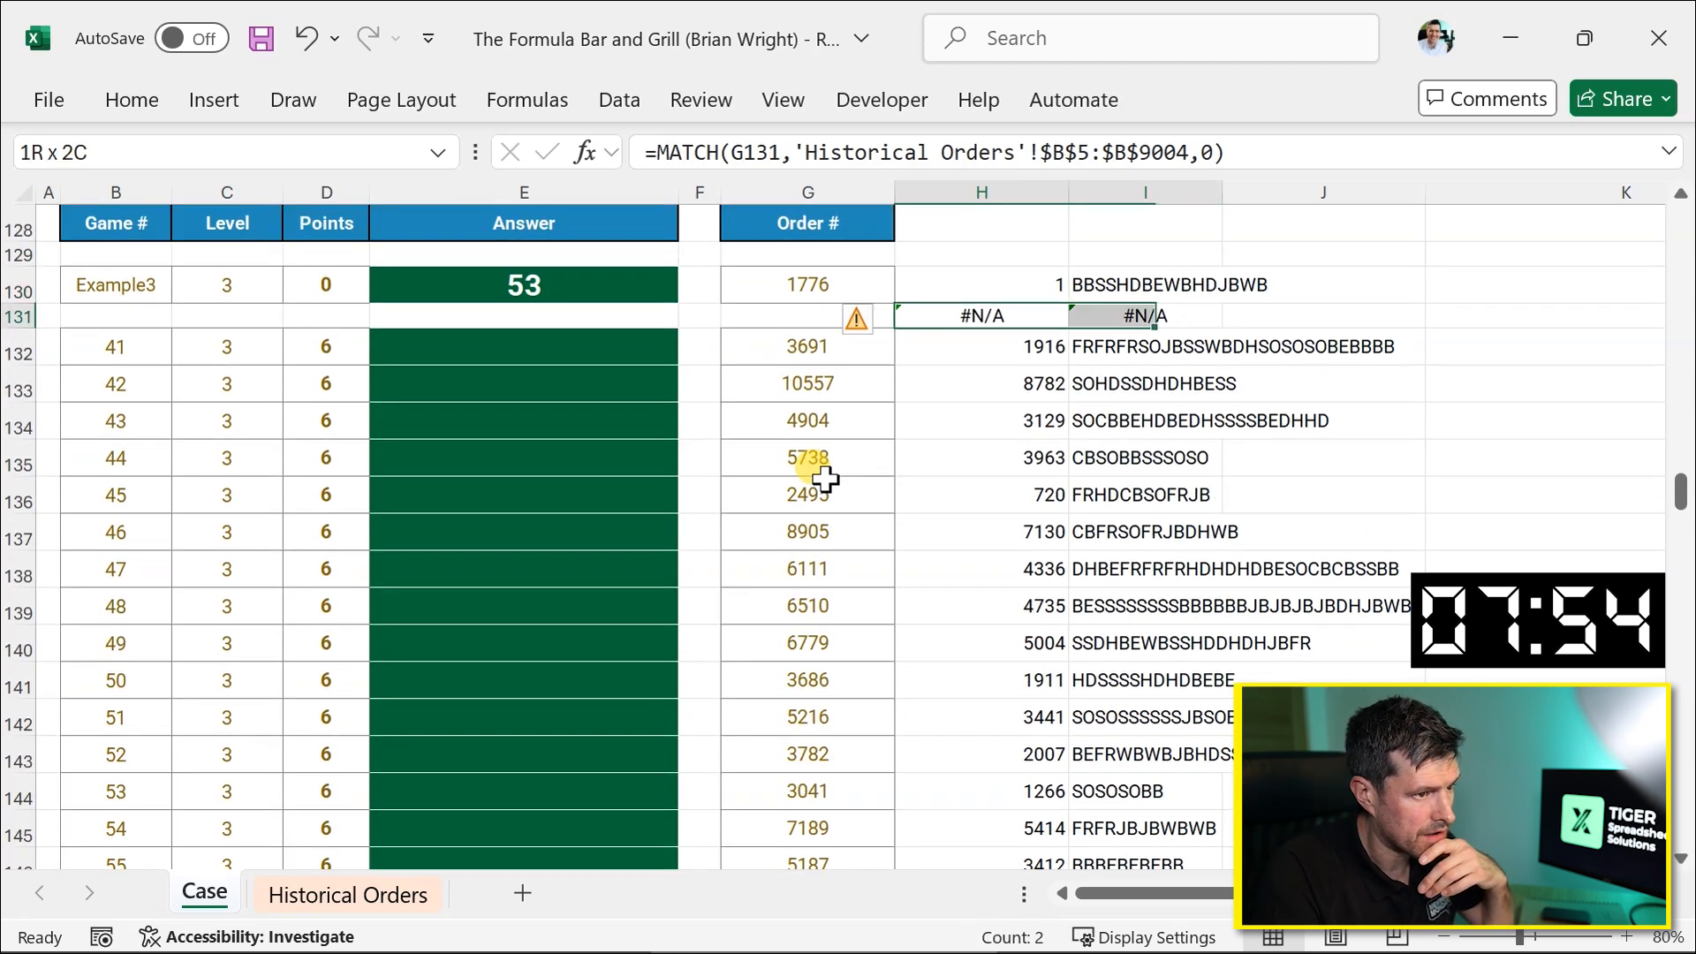
key(Delete)
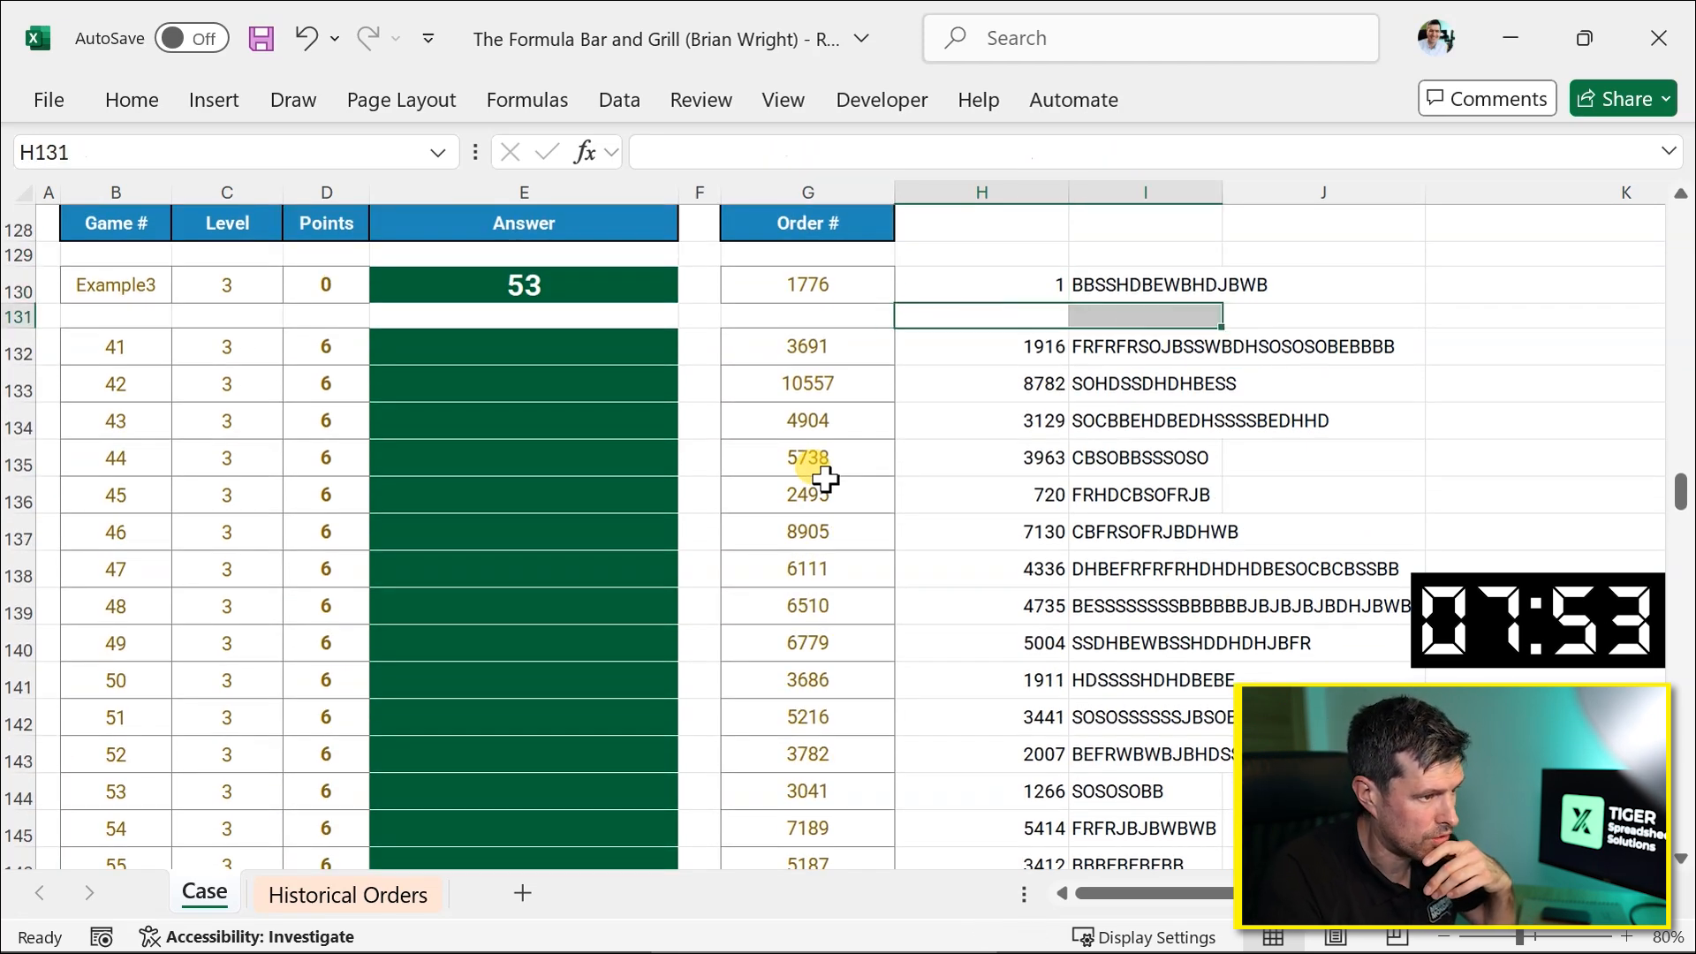
right_click(744, 476)
key(Escape)
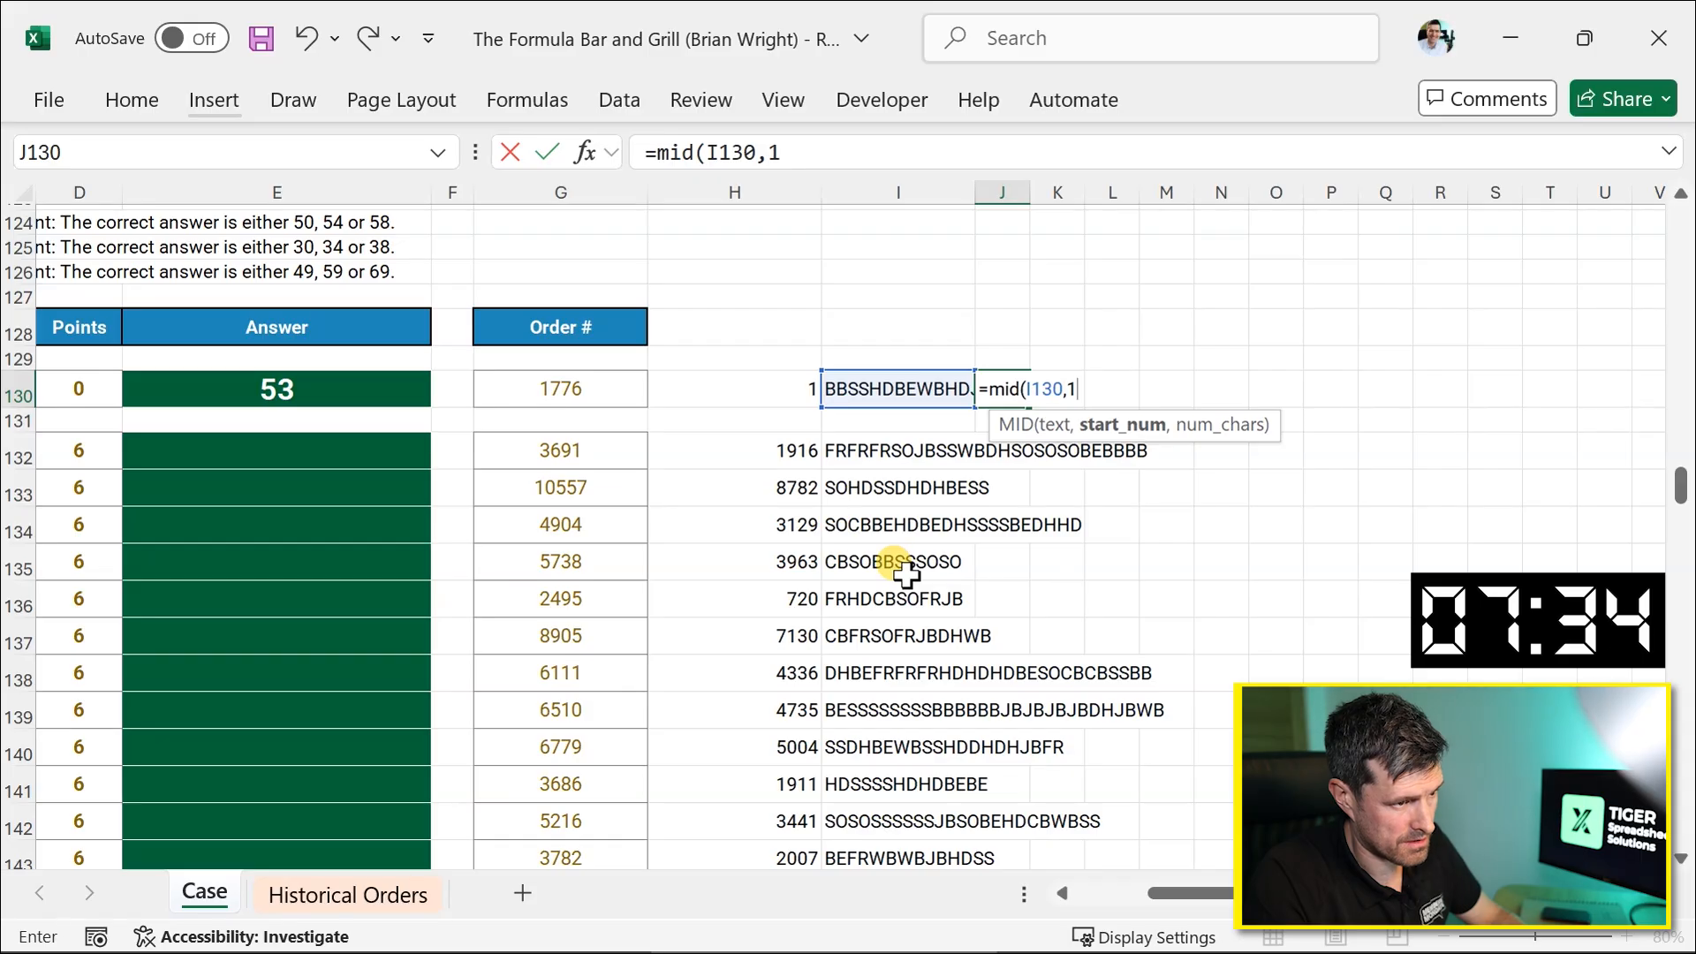
key(Escape)
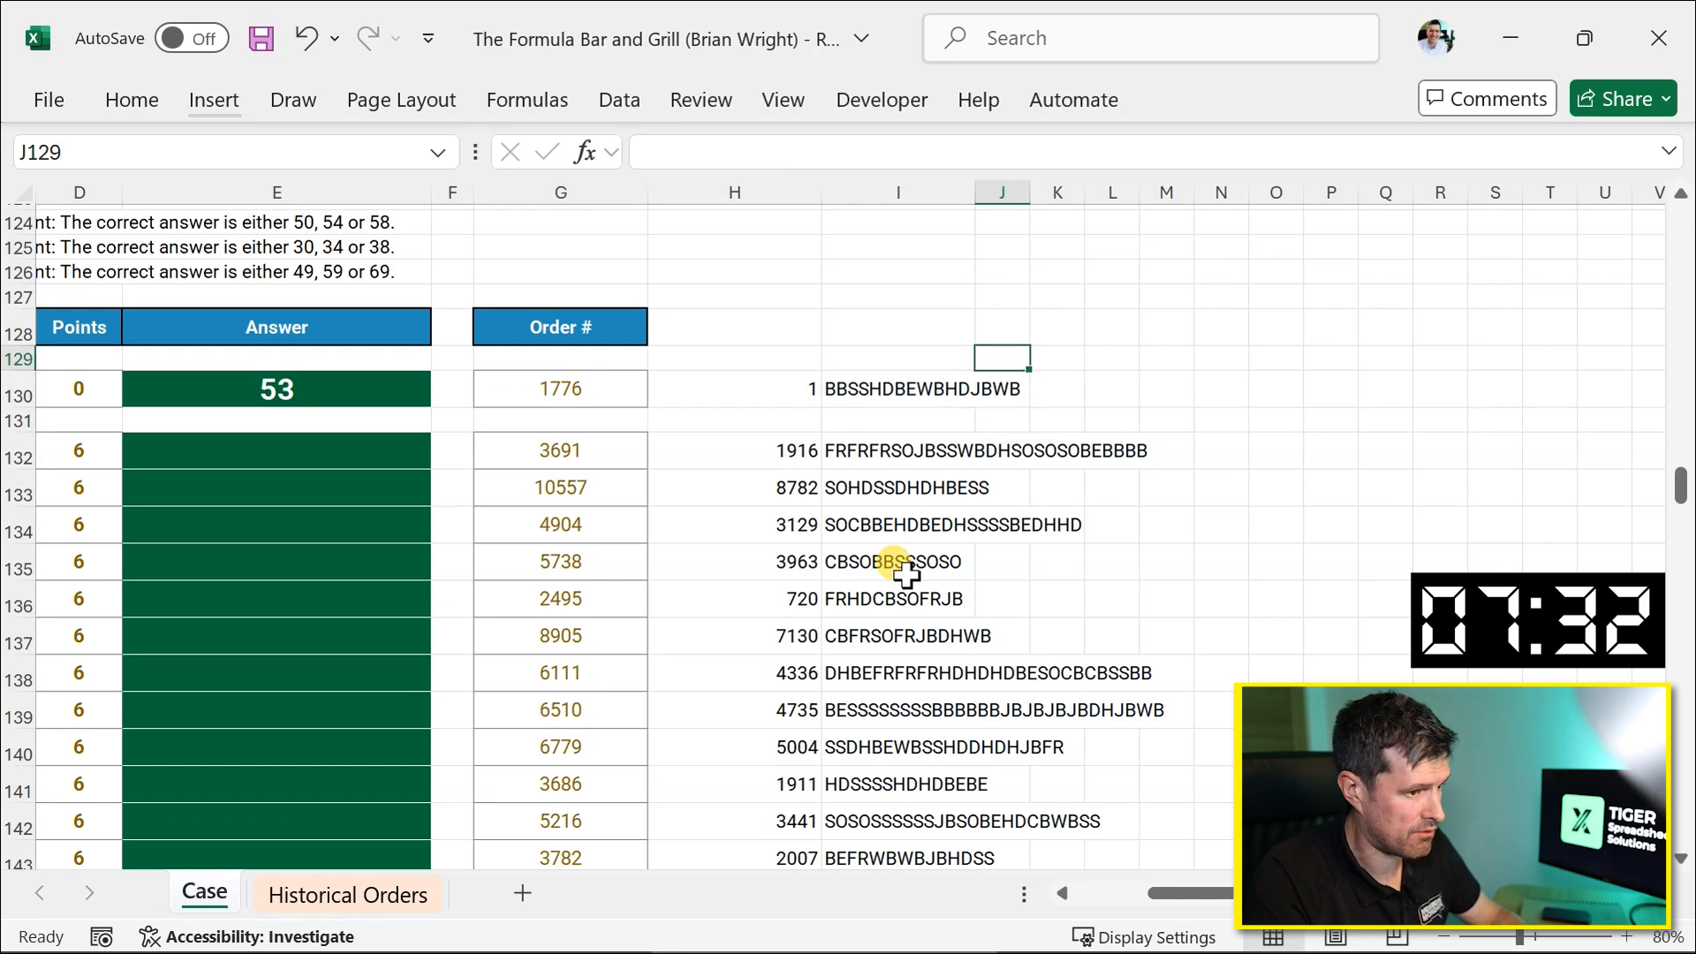
Enter 1 in J129 and fill row 129 with a formula adding 2 to the previous cell, through column AG.
text(1)
key(Tab)
text(=)
key(Left)
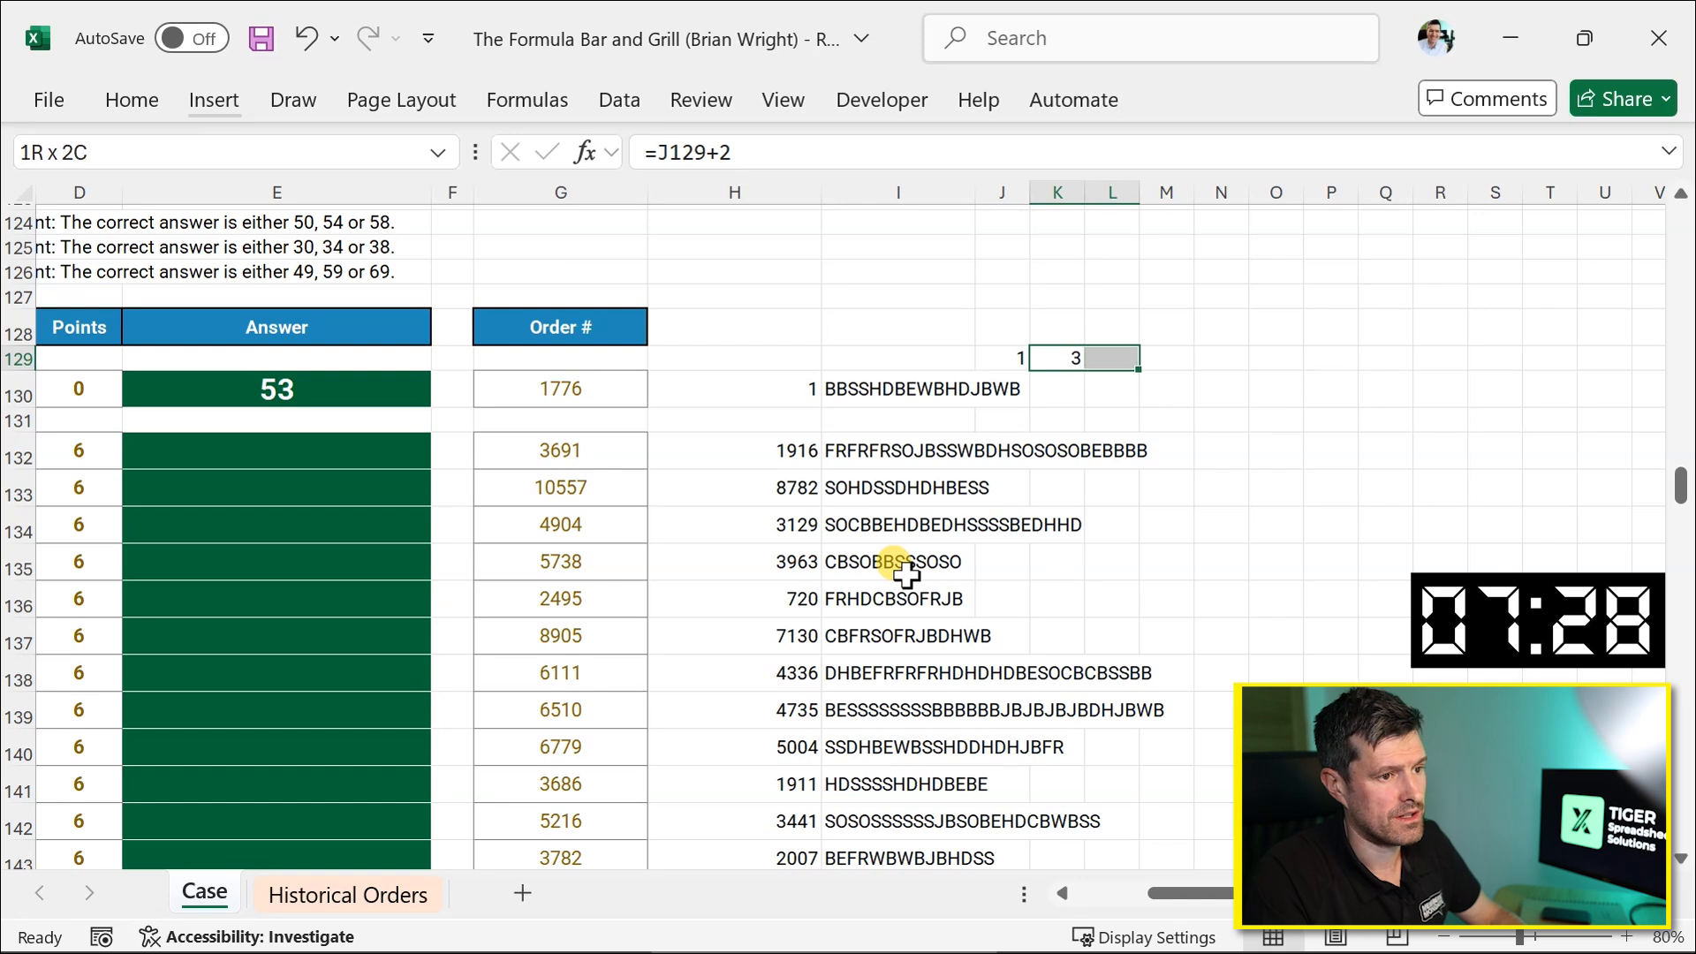
key(shift+Right)
key(shift+Right)
key(shift+Right)
key(shift+Right)
key(shift+Right)
key(shift+Right)
key(shift+Right)
key(shift+Right)
key(shift+Right)
key(shift+Right)
key(shift+Right)
key(shift+Right)
key(shift+Right)
key(shift+Right)
key(shift+Right)
key(shift+Right)
key(shift+Right)
key(shift+Right)
key(shift+Right)
key(shift+Right)
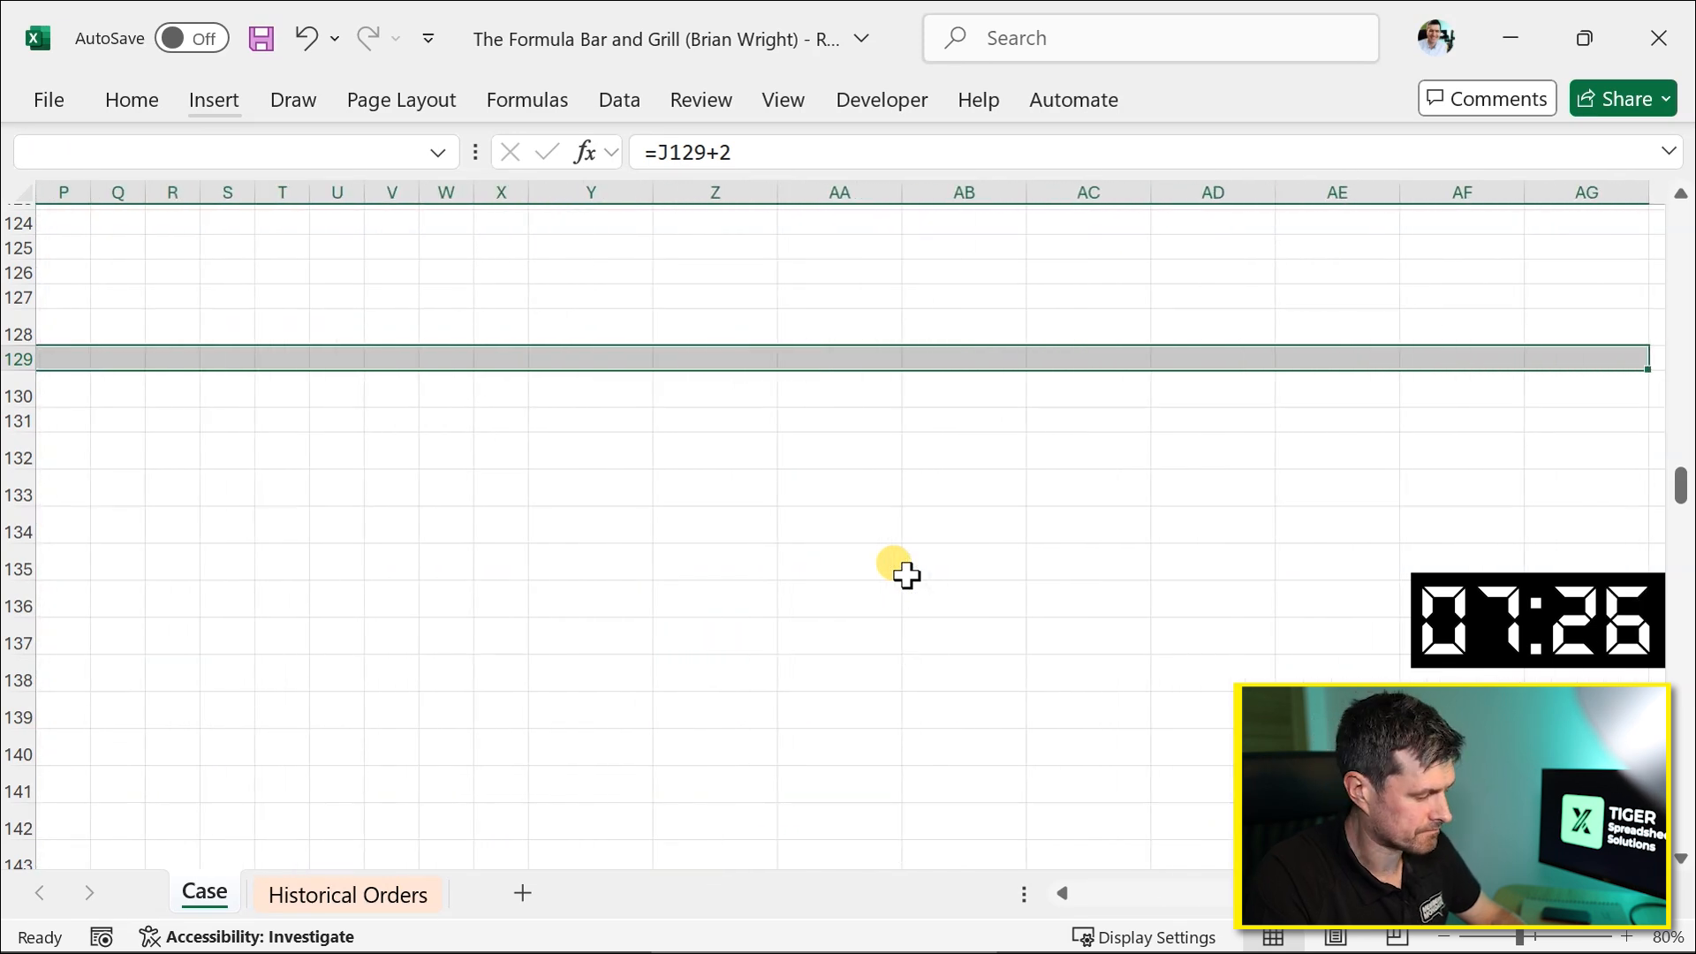
key(ctrl+Return)
Enter =MID($I130,J$129,2) in J130 to extract the two-letter item code at each start position.
key(Left)
key(Left)
key(Left)
key(Left)
key(Right)
key(Right)
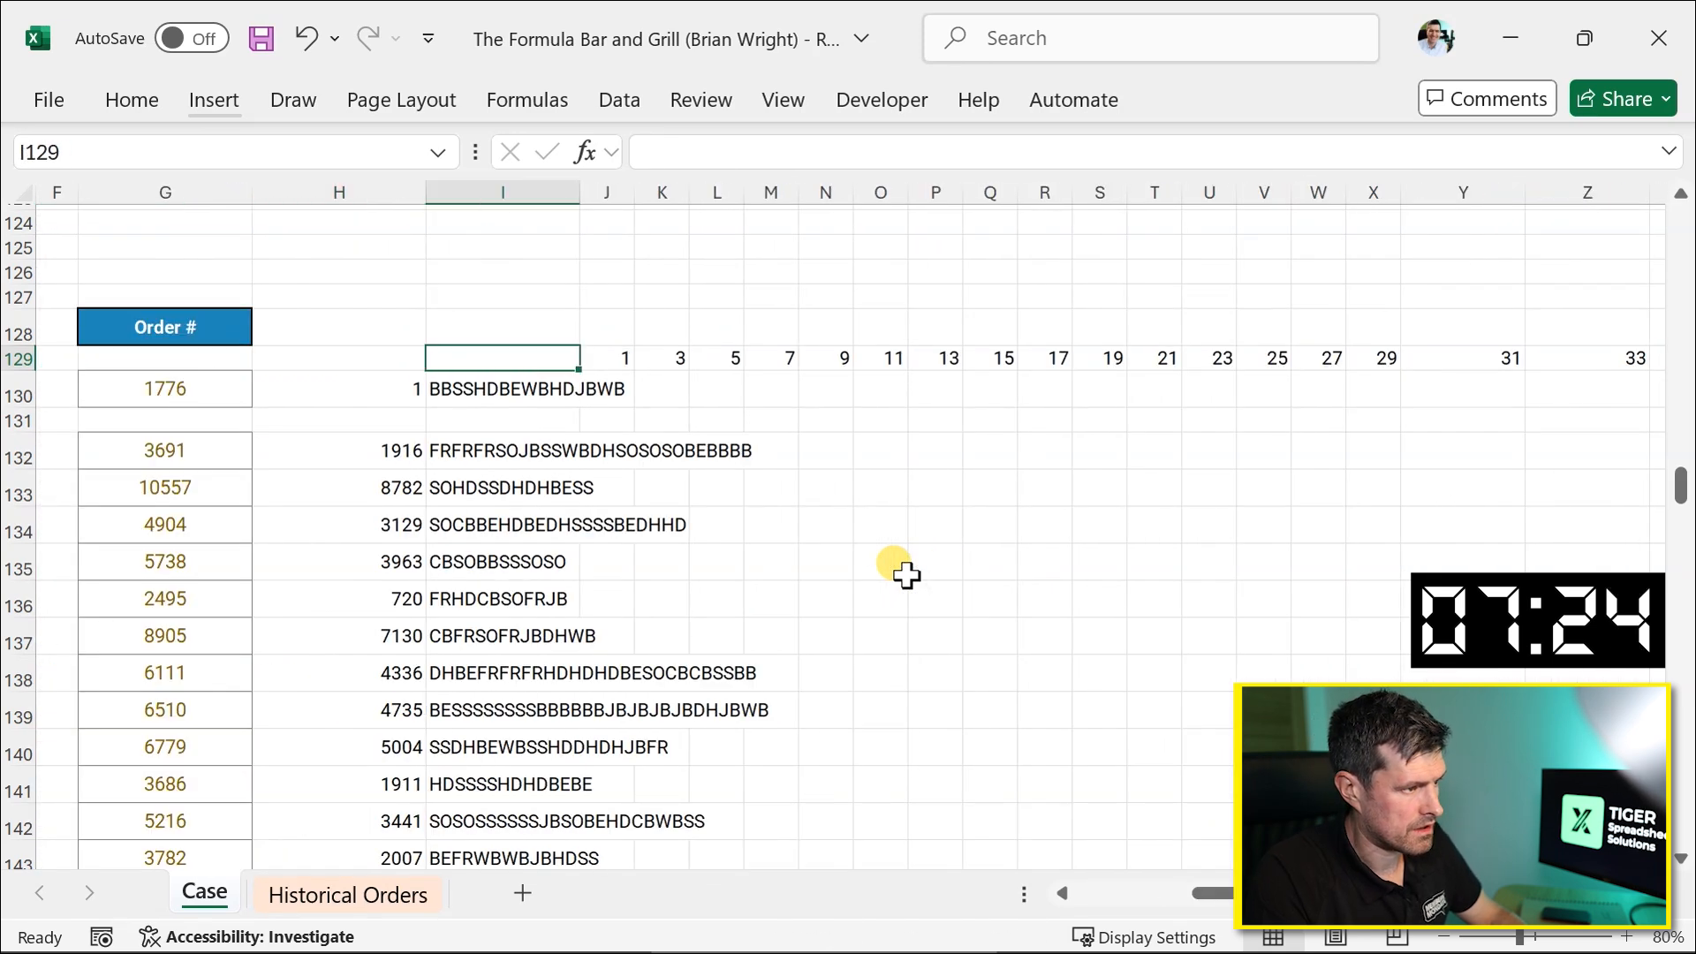
key(Right)
key(Down)
text(=mid()
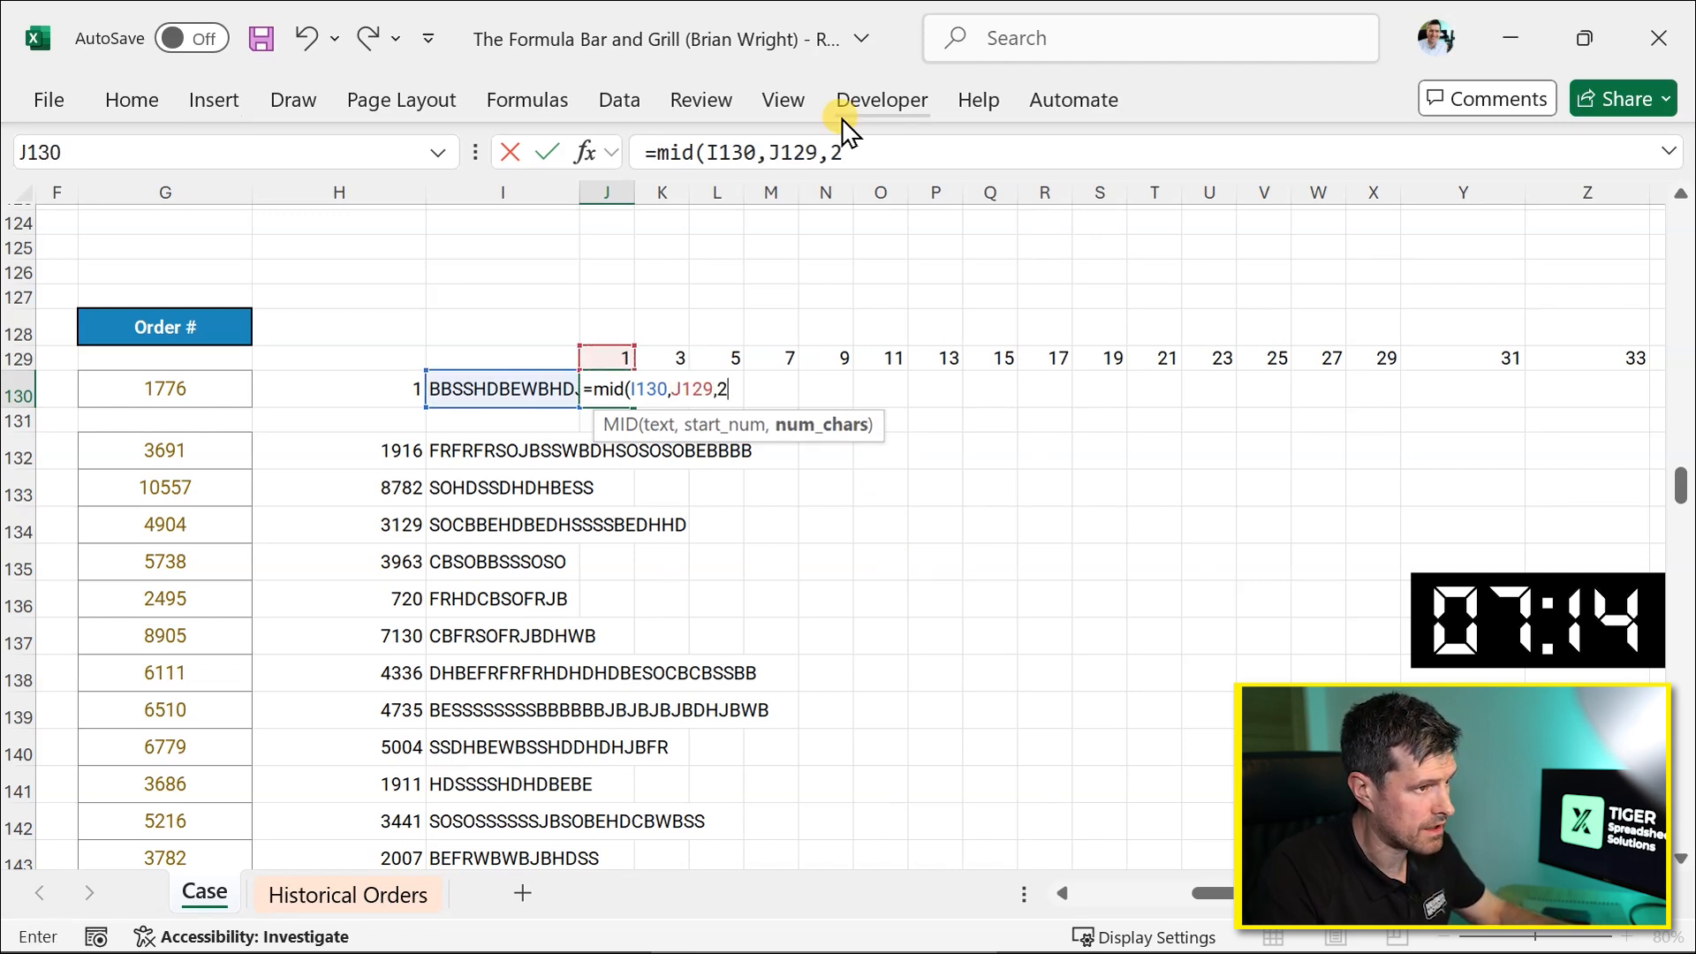
click(720, 152)
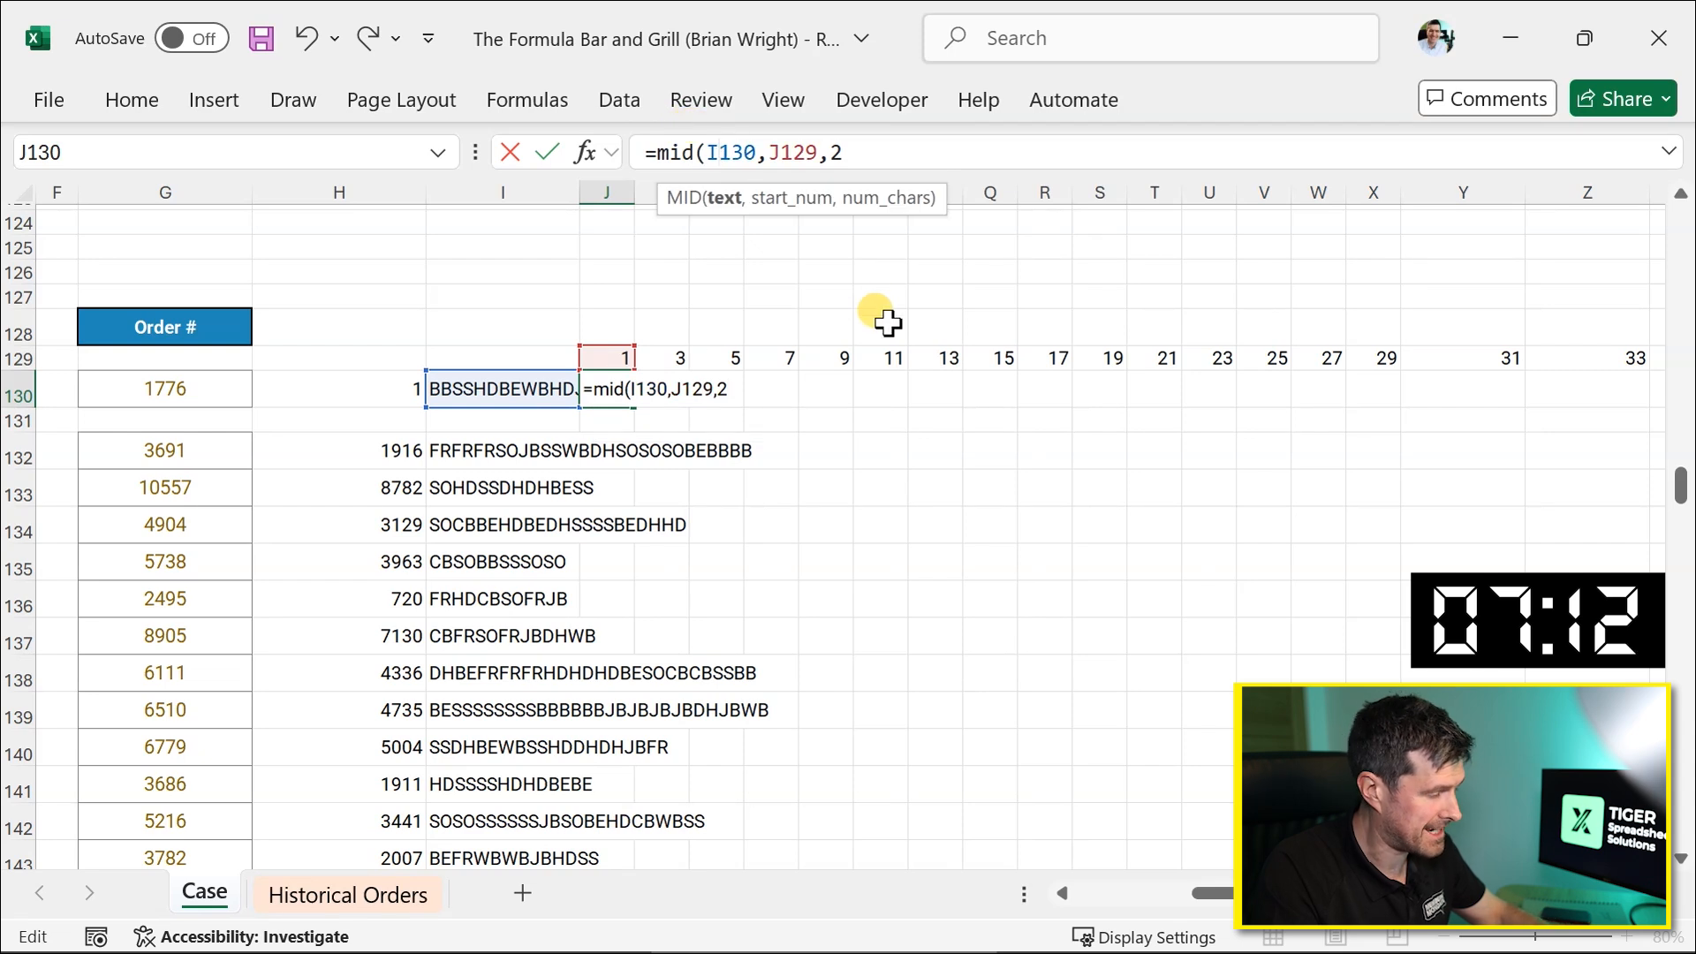
key(F4)
key(F4)
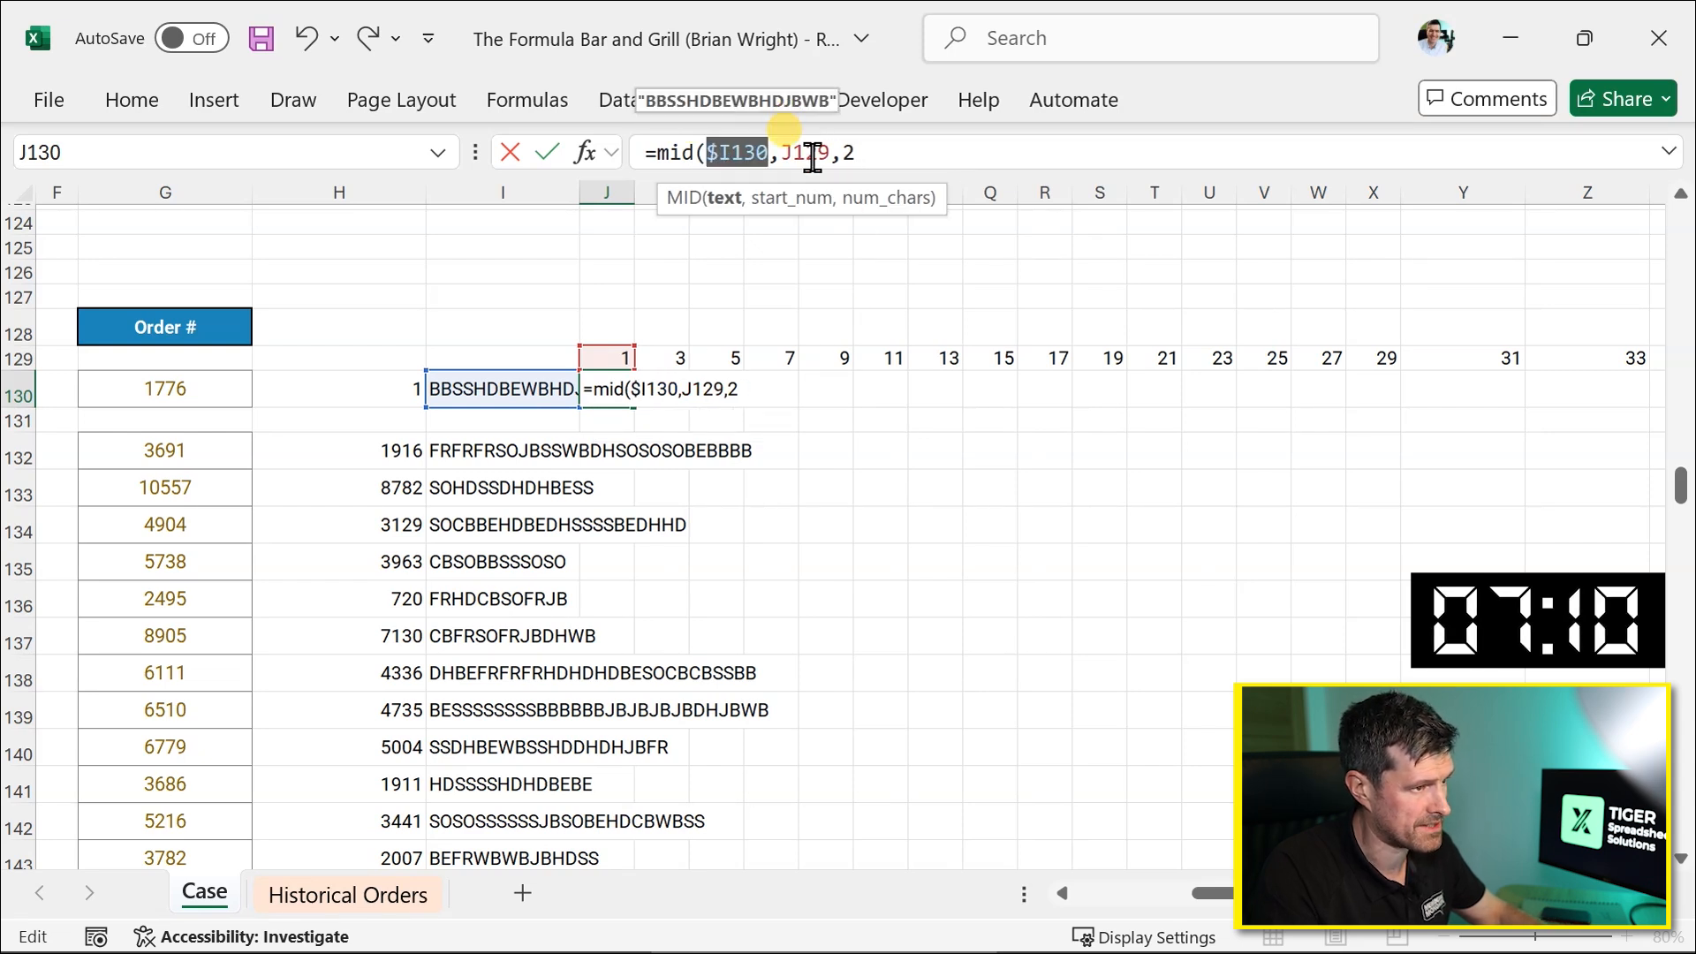
key(Right)
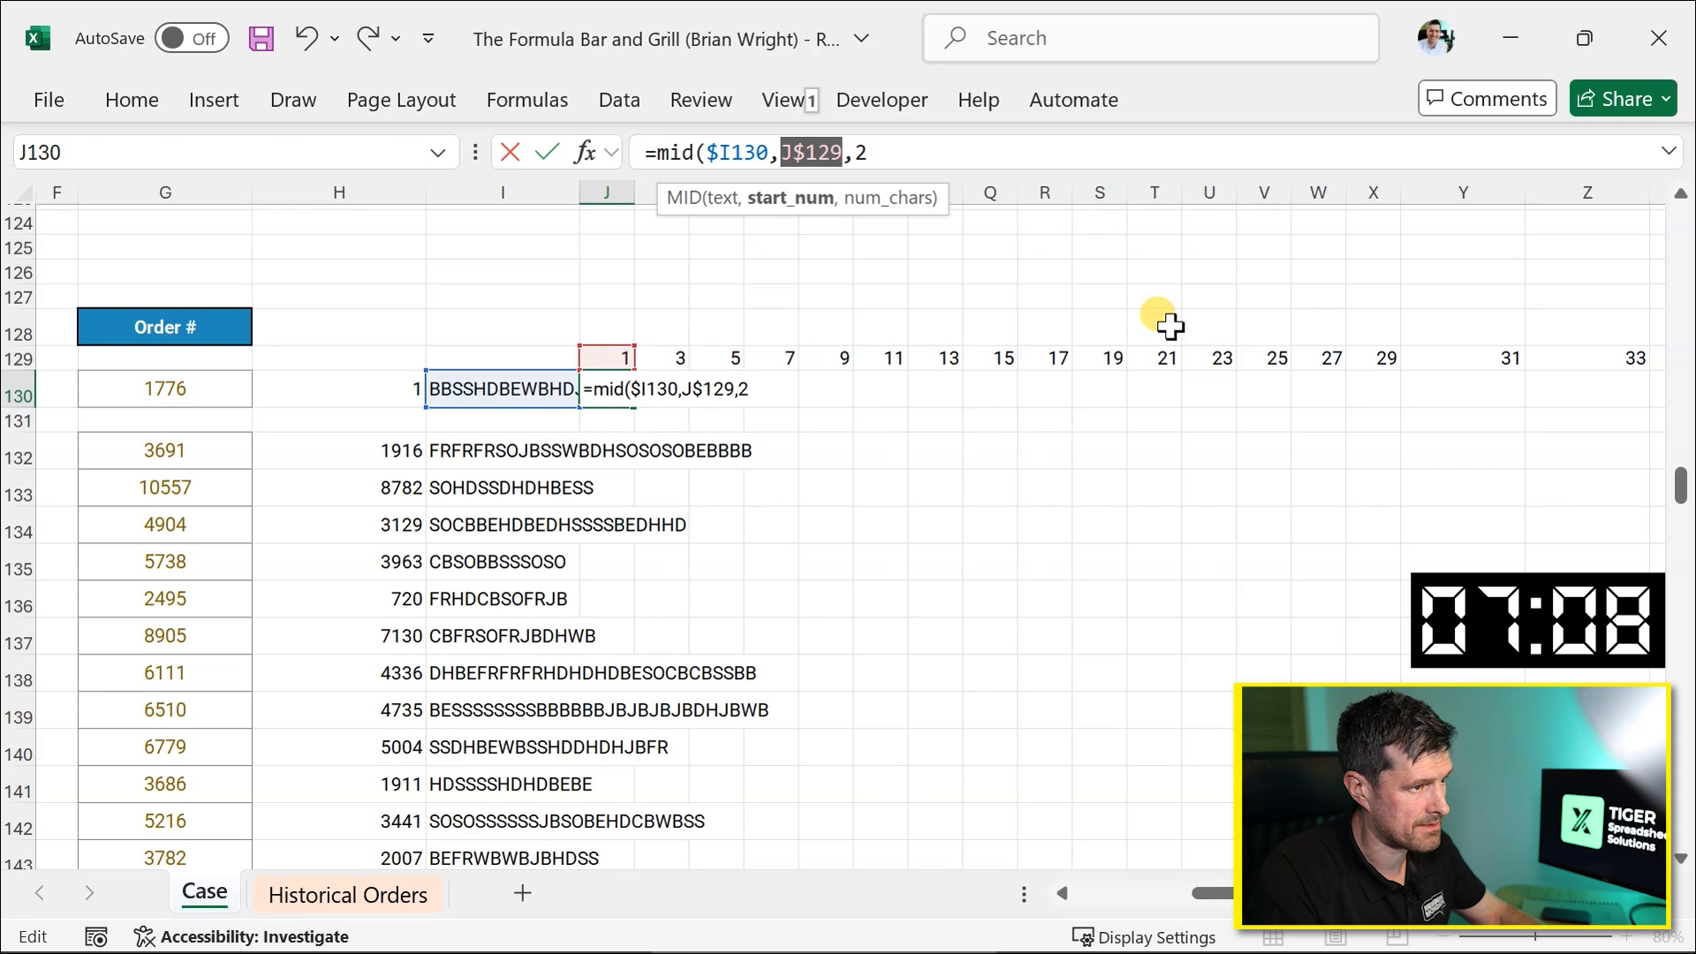
key(ctrl+Return)
Fill the MID formula right across row 130 to column AG.
key(shift+Right)
key(shift+Right)
key(shift+Right)
key(shift+Right)
key(shift+Right)
key(shift+Right)
key(shift+Right)
key(shift+Right)
key(shift+Right)
key(shift+Right)
key(shift+Right)
key(shift+Right)
key(shift+Right)
key(shift+Right)
key(shift+Right)
key(shift+Right)
key(shift+Right)
key(shift+Right)
key(shift+Right)
key(shift+Right)
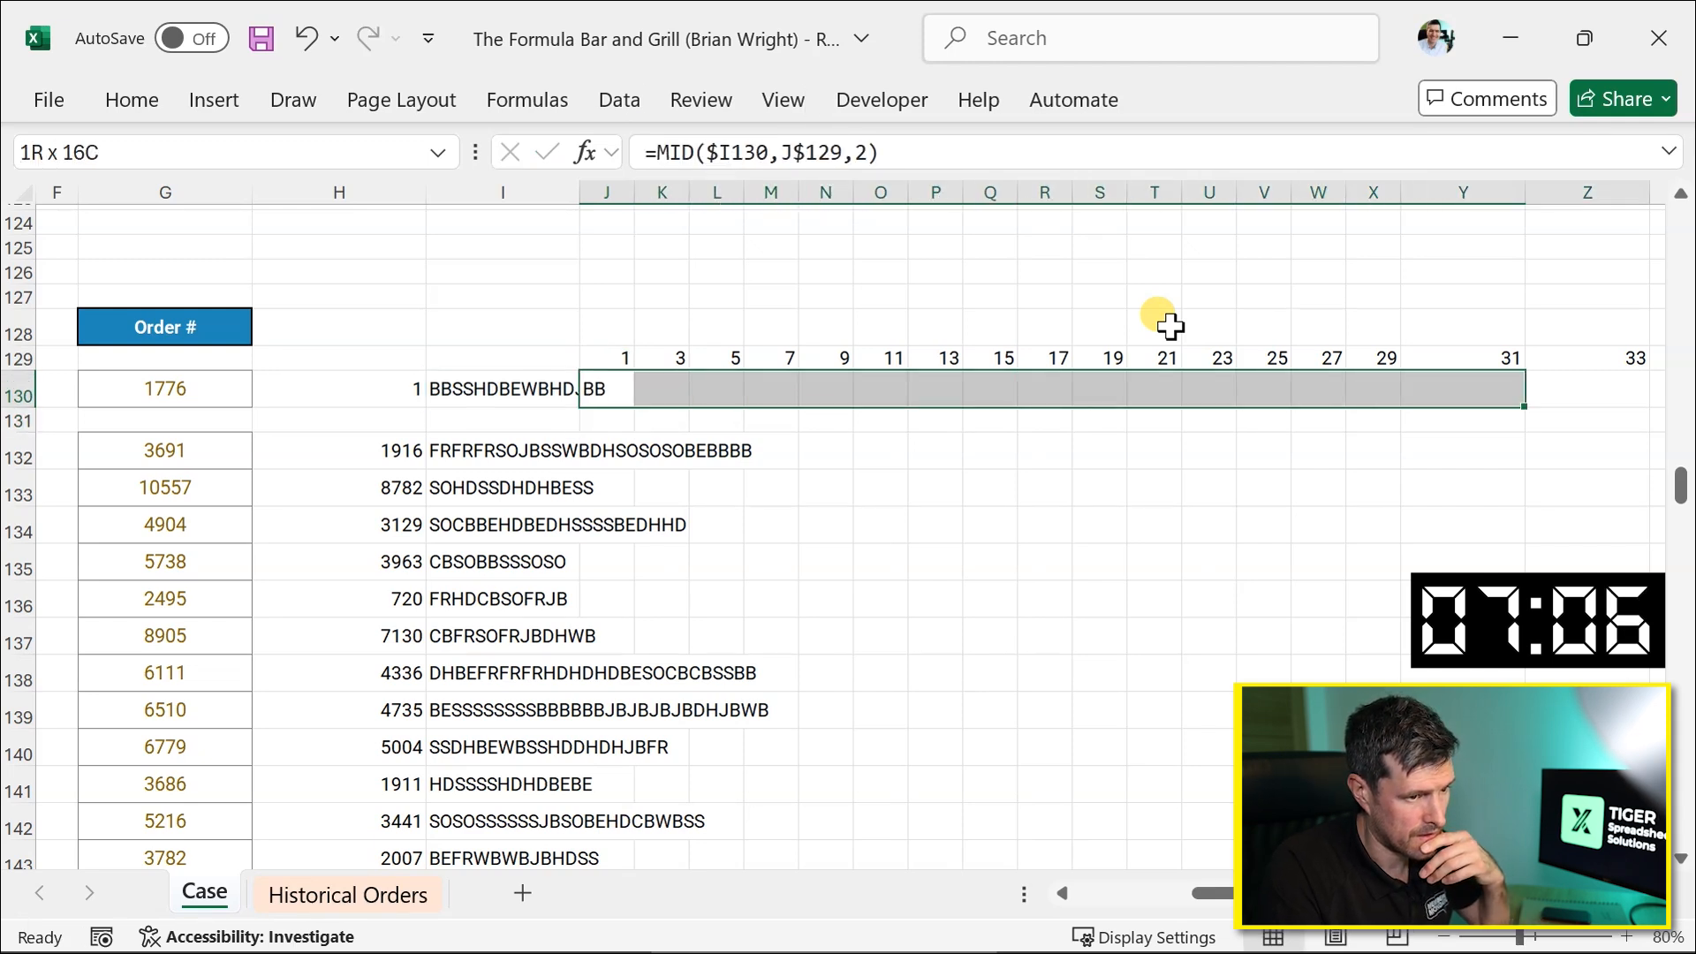
key(shift+Left)
key(shift+Left)
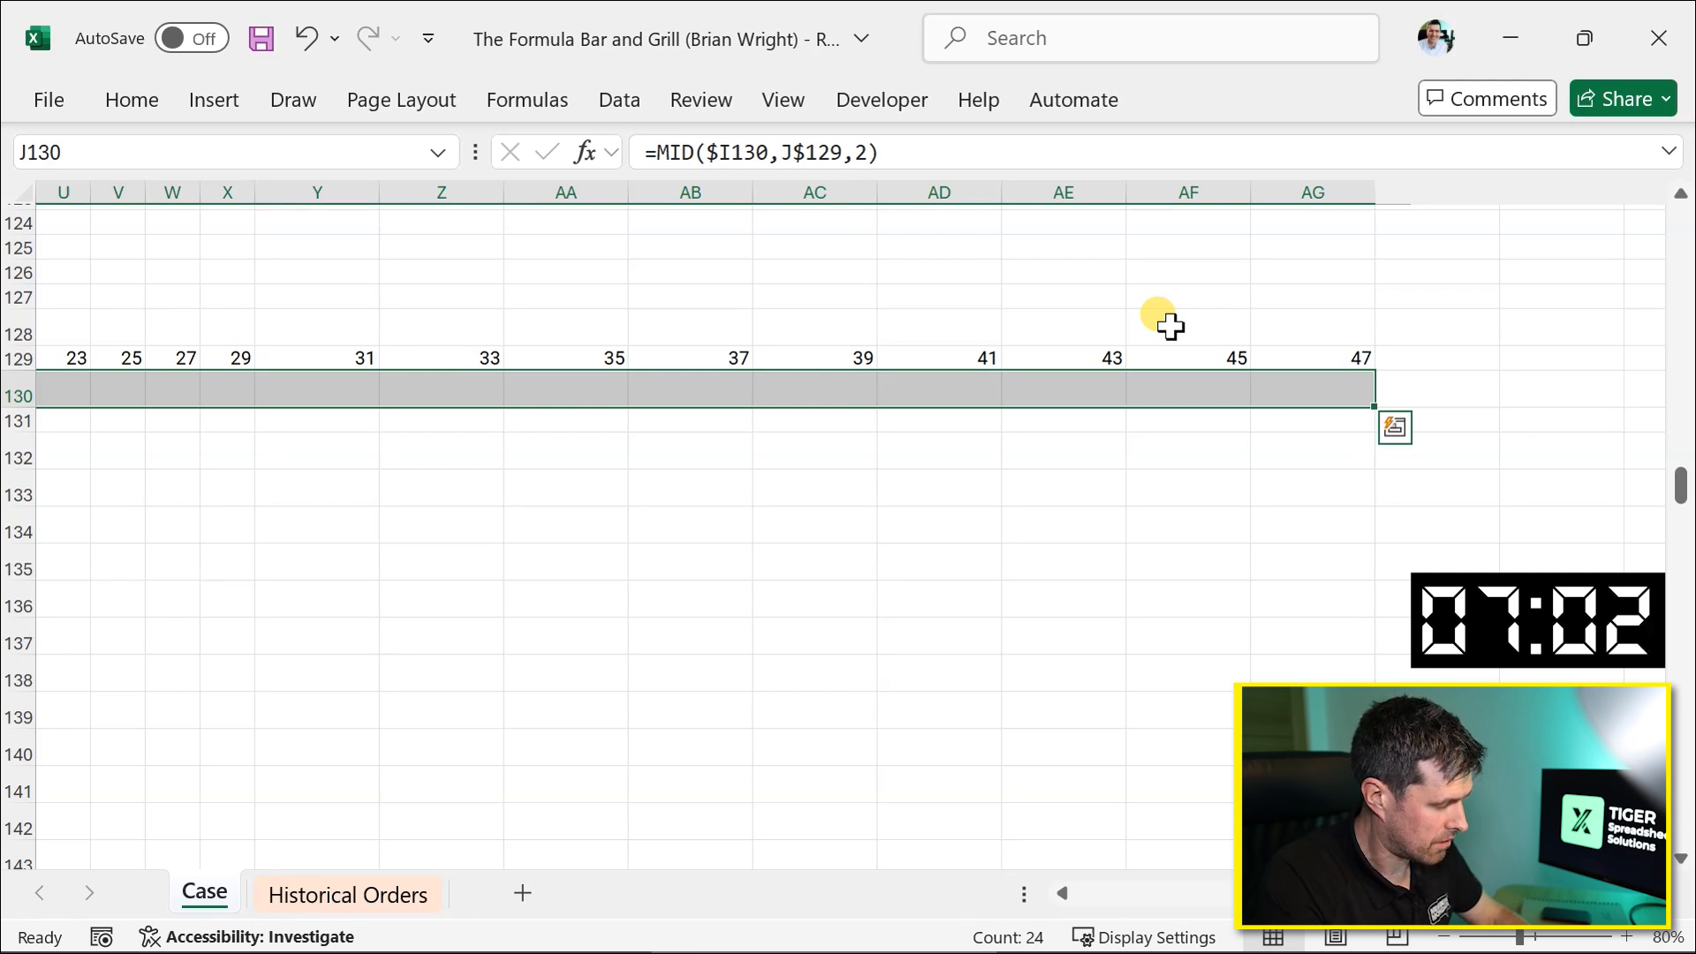
key(ctrl+r)
Set the width of the selected item-code columns to 5.
key(alt+h)
text(ow5)
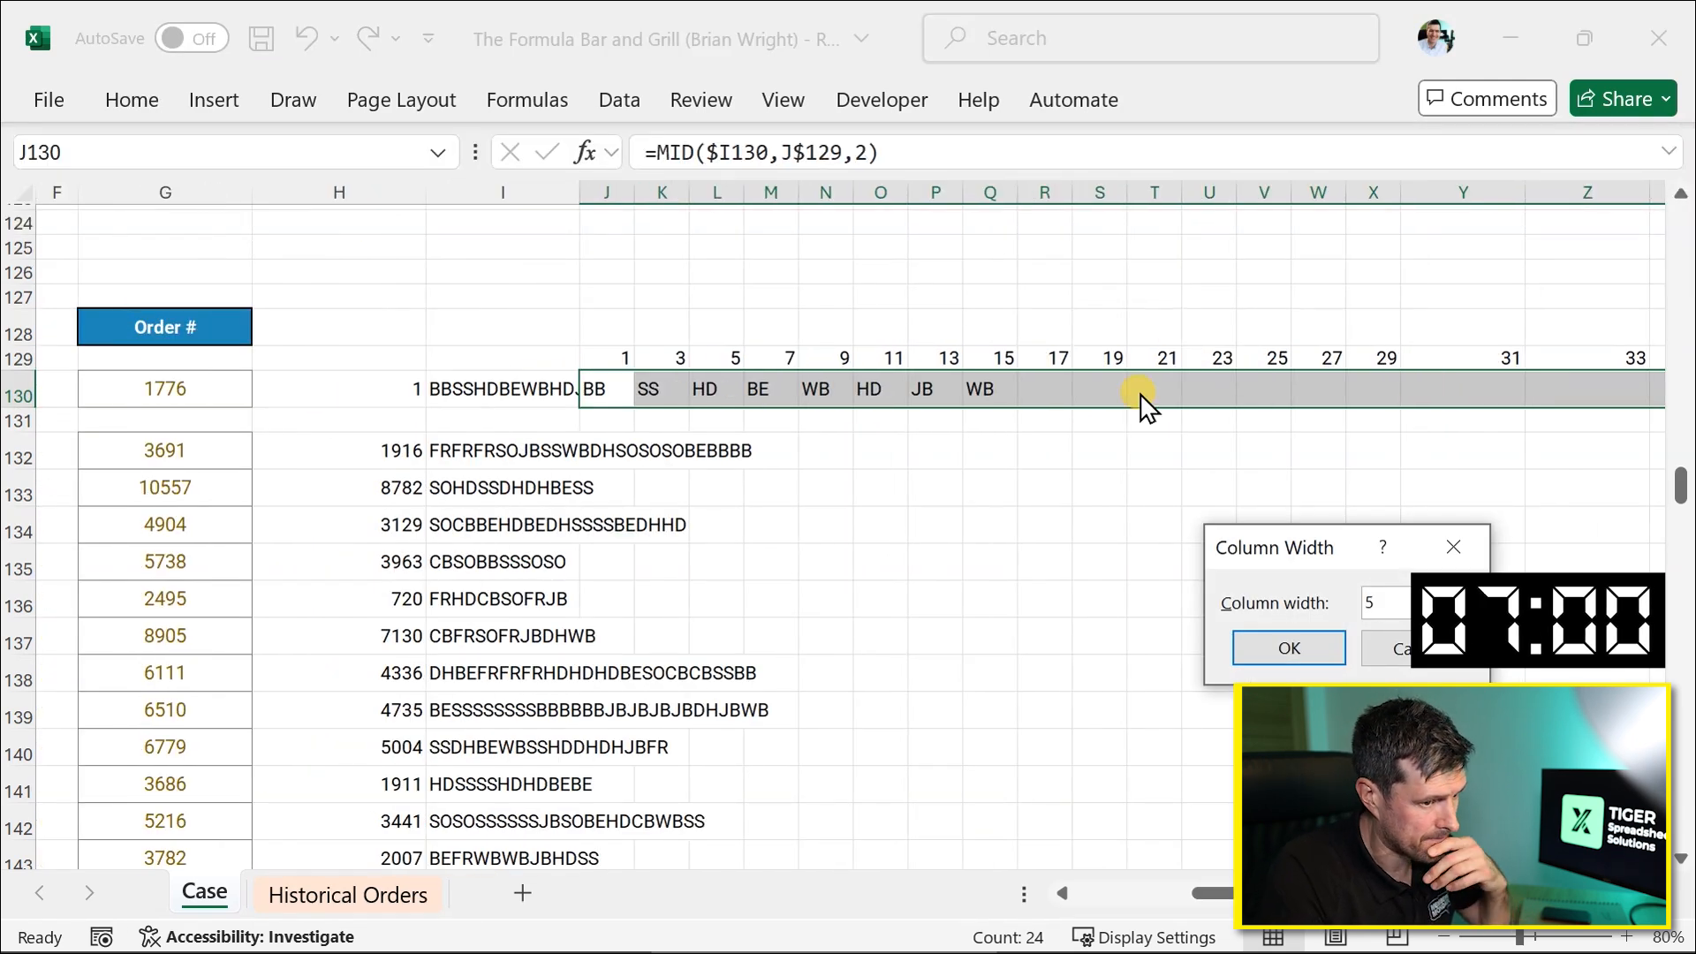
key(Return)
key(Left)
key(Right)
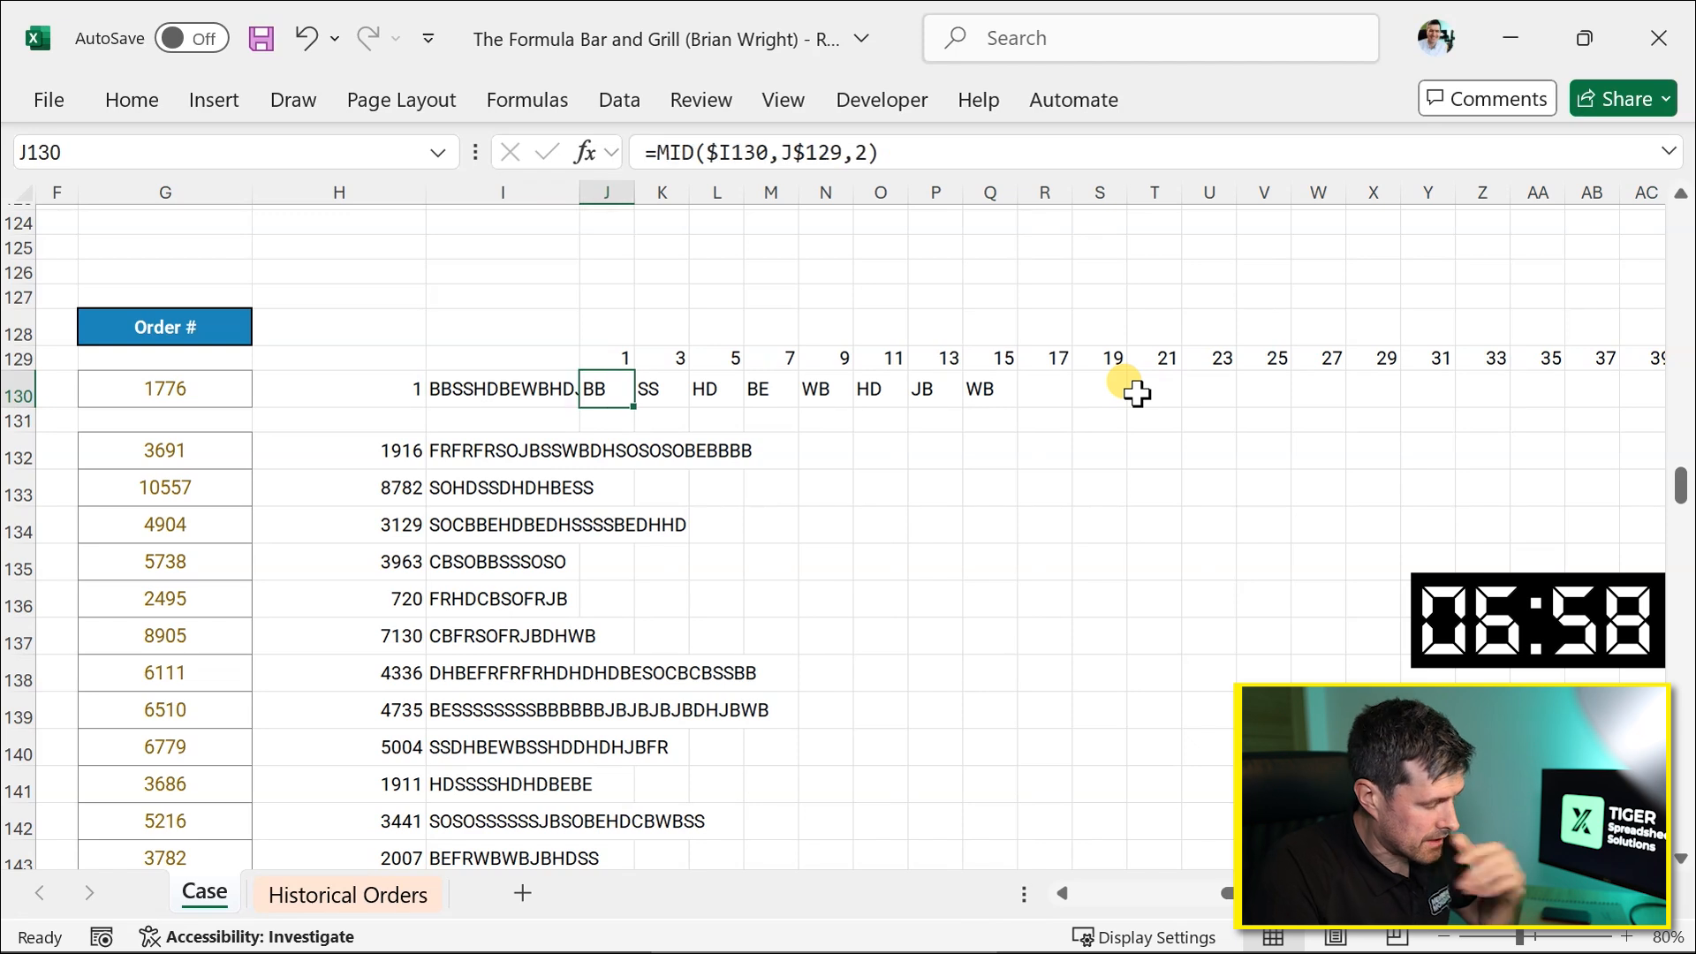
Set the width of the item-code columns J to AG to 4.
key(shift+Right)
key(shift+Right)
key(shift+Right)
key(shift+Right)
key(shift+Right)
key(shift+Right)
key(shift+Right)
key(shift+Right)
key(shift+Right)
key(shift+Right)
key(shift+Right)
key(shift+Right)
key(shift+Right)
key(shift+Right)
key(shift+Right)
key(shift+Right)
key(shift+Right)
key(shift+Right)
key(shift+Right)
key(shift+Right)
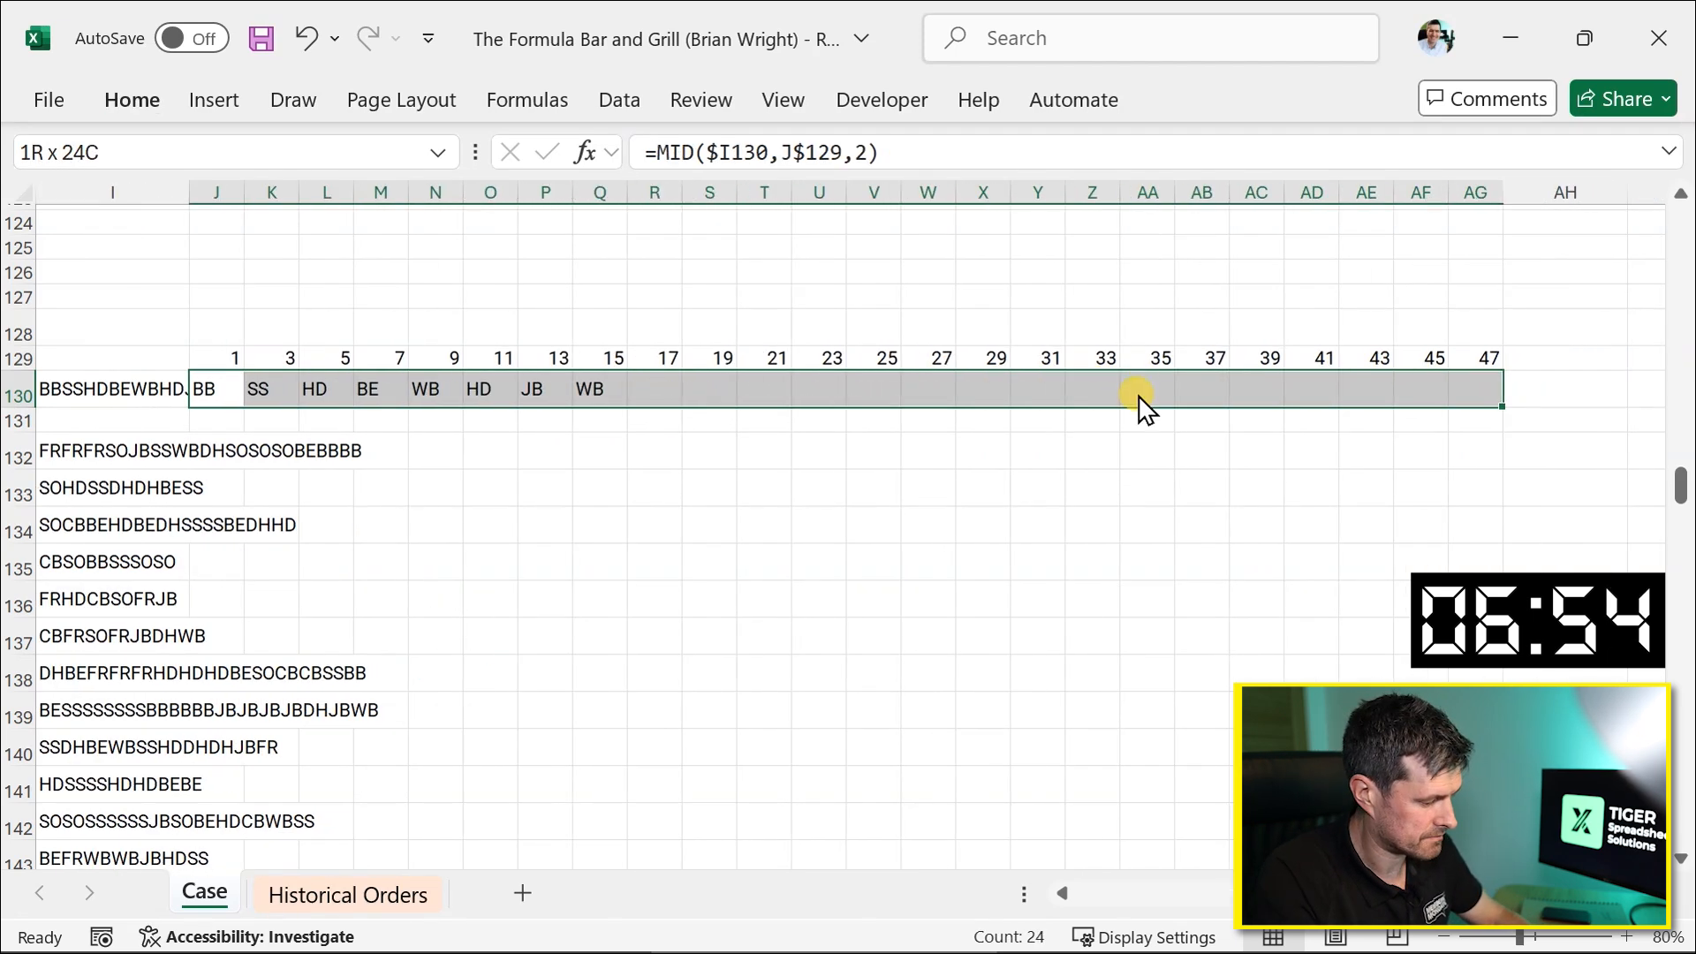
key(alt+h)
text(ow4)
key(Return)
Copy the MID item-code formulas from row 130 down to the order rows through row 164.
key(Left)
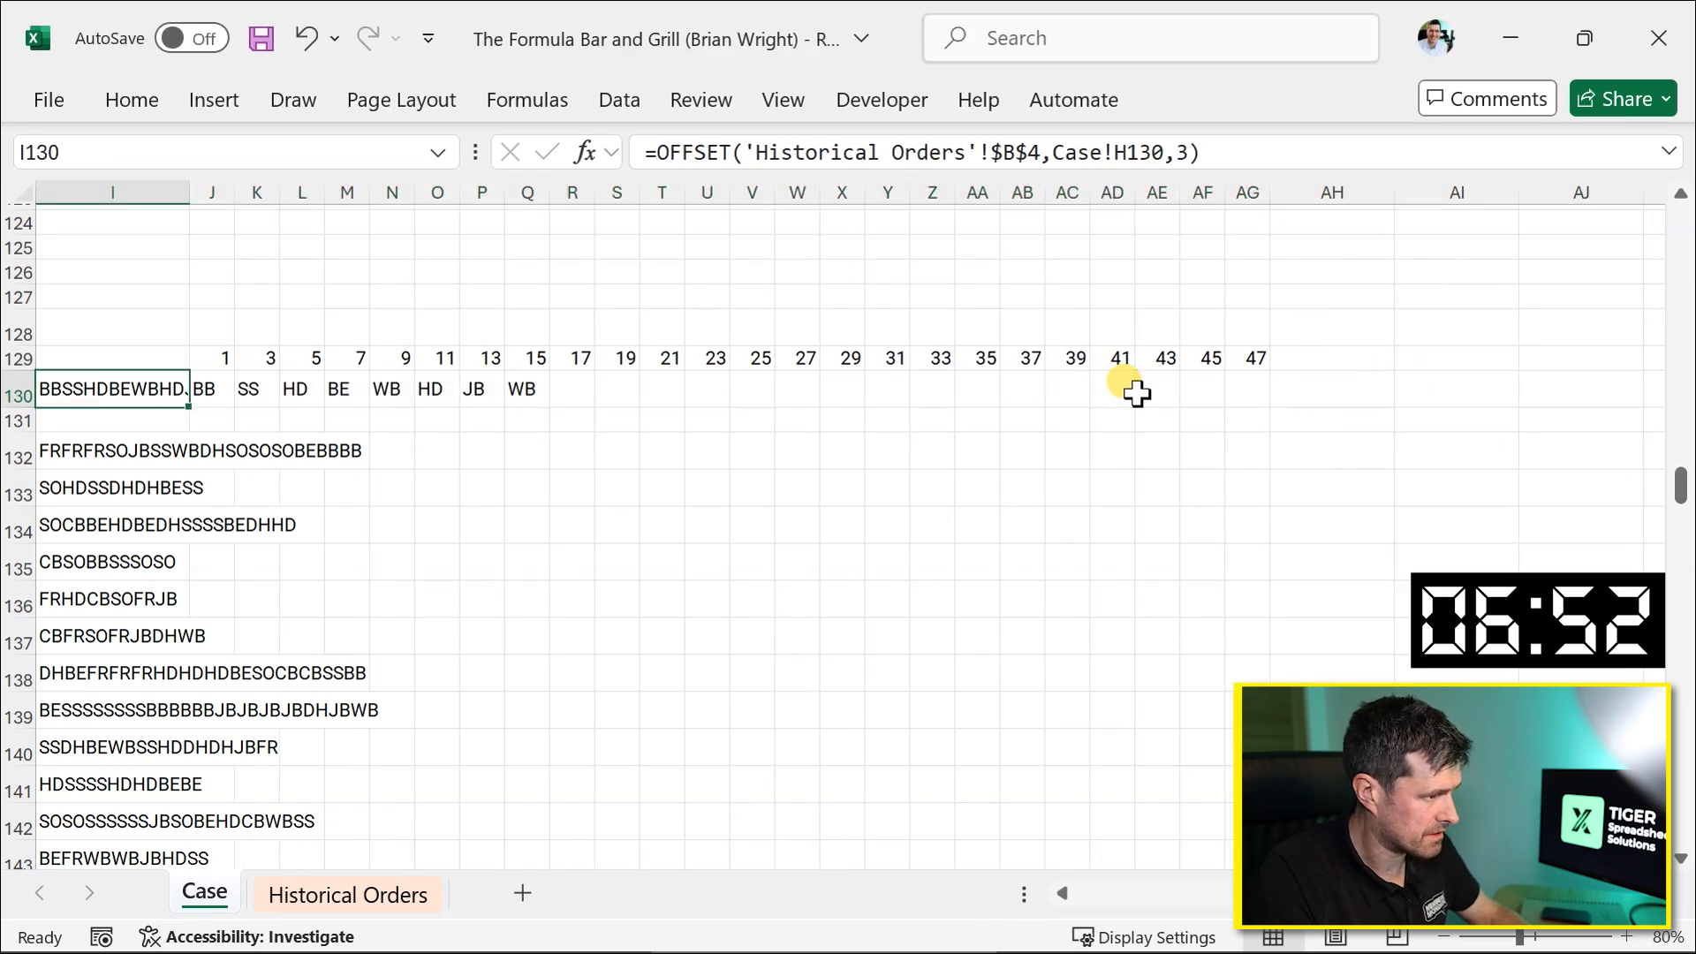
key(Left)
key(ctrl+Right)
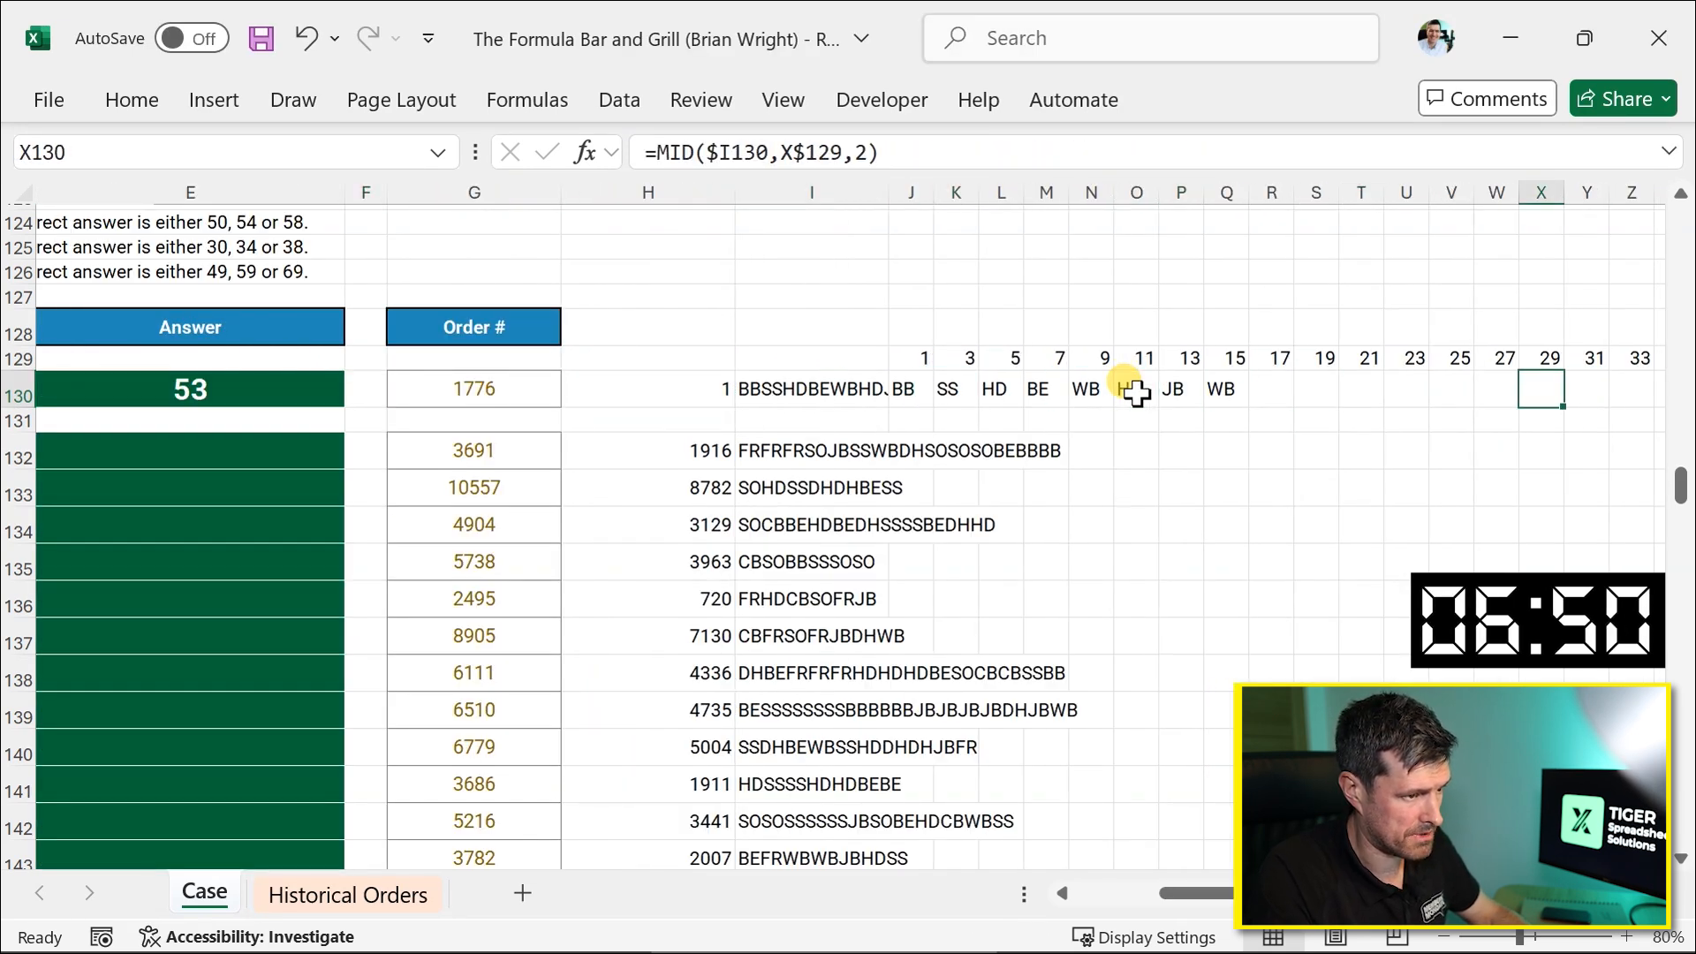
key(shift+Right)
key(shift+Right)
key(shift+Right)
key(shift+Right)
key(shift+Right)
key(shift+Right)
key(shift+Right)
key(shift+Right)
key(shift+Right)
key(shift+Right)
key(shift+Right)
key(shift+Right)
key(shift+Right)
key(shift+Right)
key(shift+Right)
key(shift+Right)
key(shift+Right)
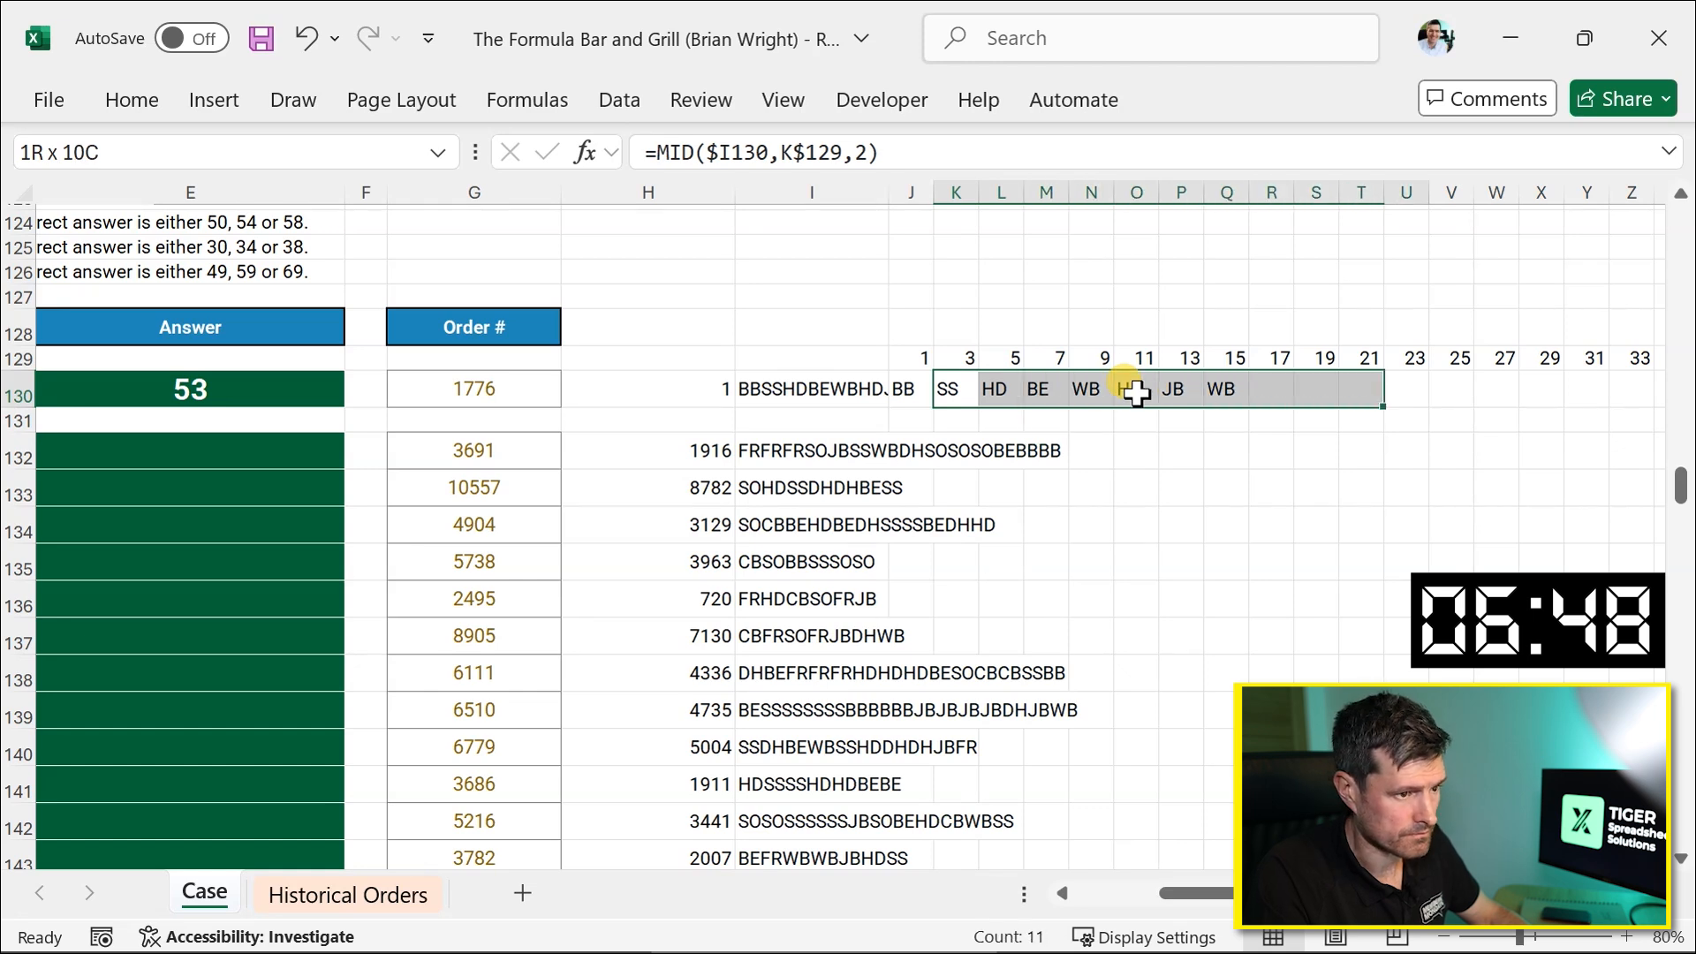
key(shift+Right)
key(shift+Right)
key(shift+Right)
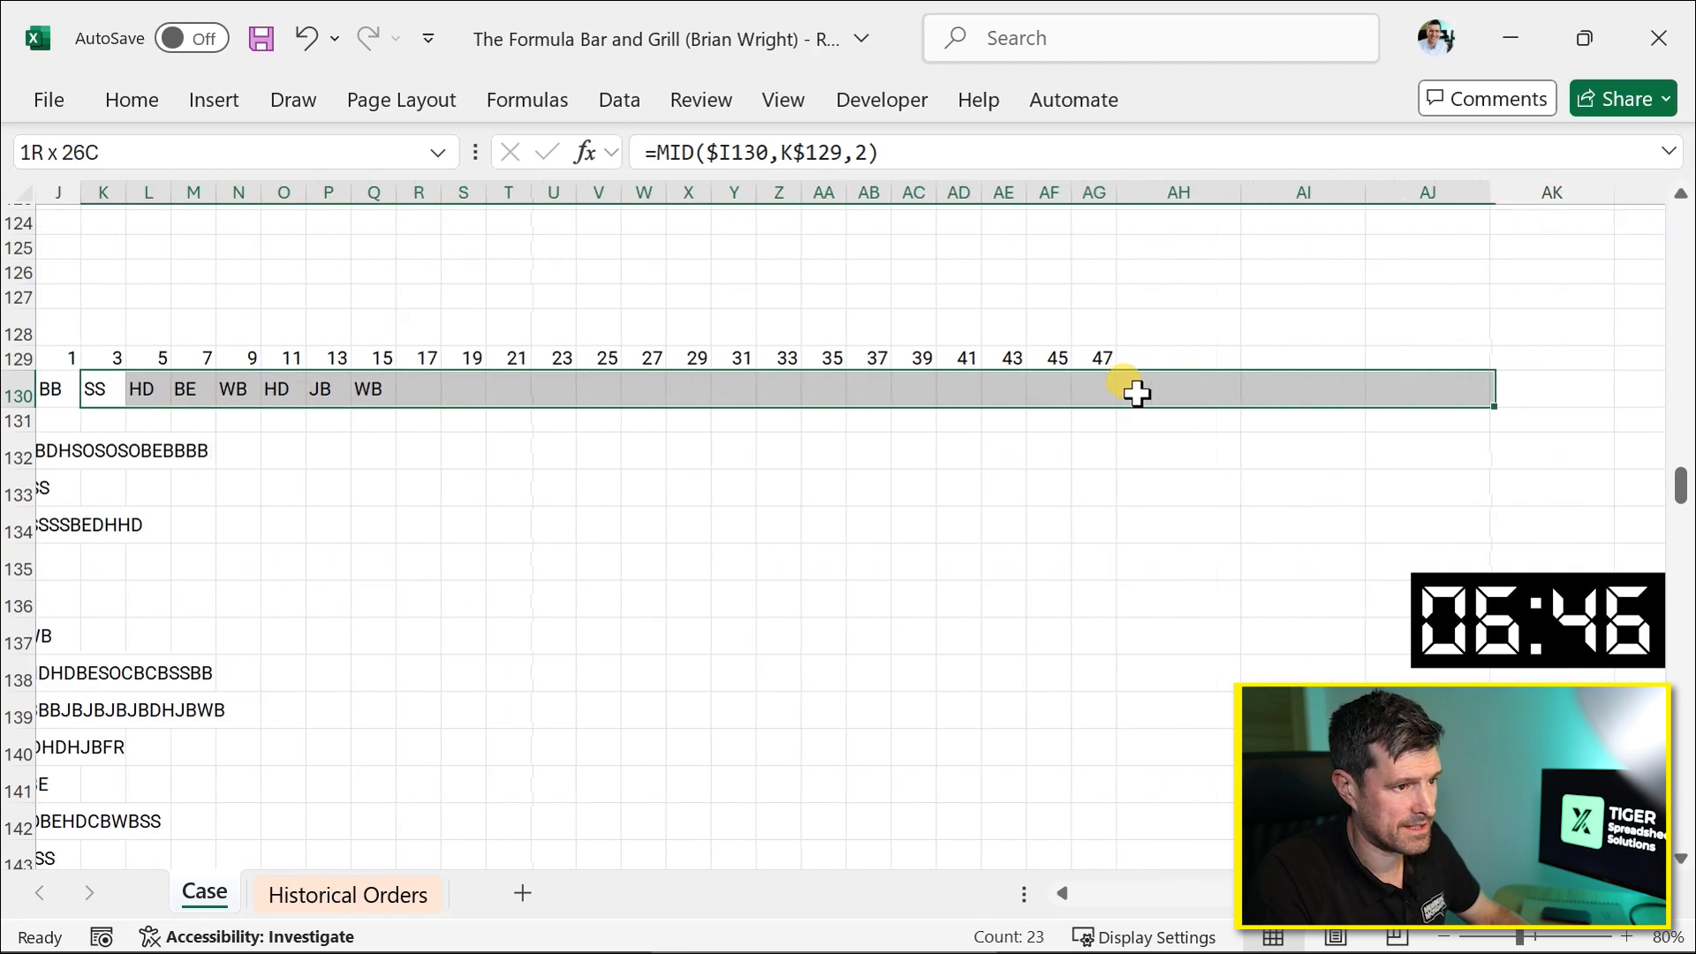
key(shift+Down)
key(shift+Down)
key(shift+Down)
key(shift+Down)
key(shift+Down)
key(shift+Down)
key(shift+Down)
key(shift+Down)
key(shift+Down)
key(shift+Down)
key(shift+Down)
key(shift+Down)
key(shift+Down)
key(shift+Down)
key(shift+Down)
key(shift+Down)
key(shift+Down)
key(shift+Down)
key(shift+Down)
key(shift+Down)
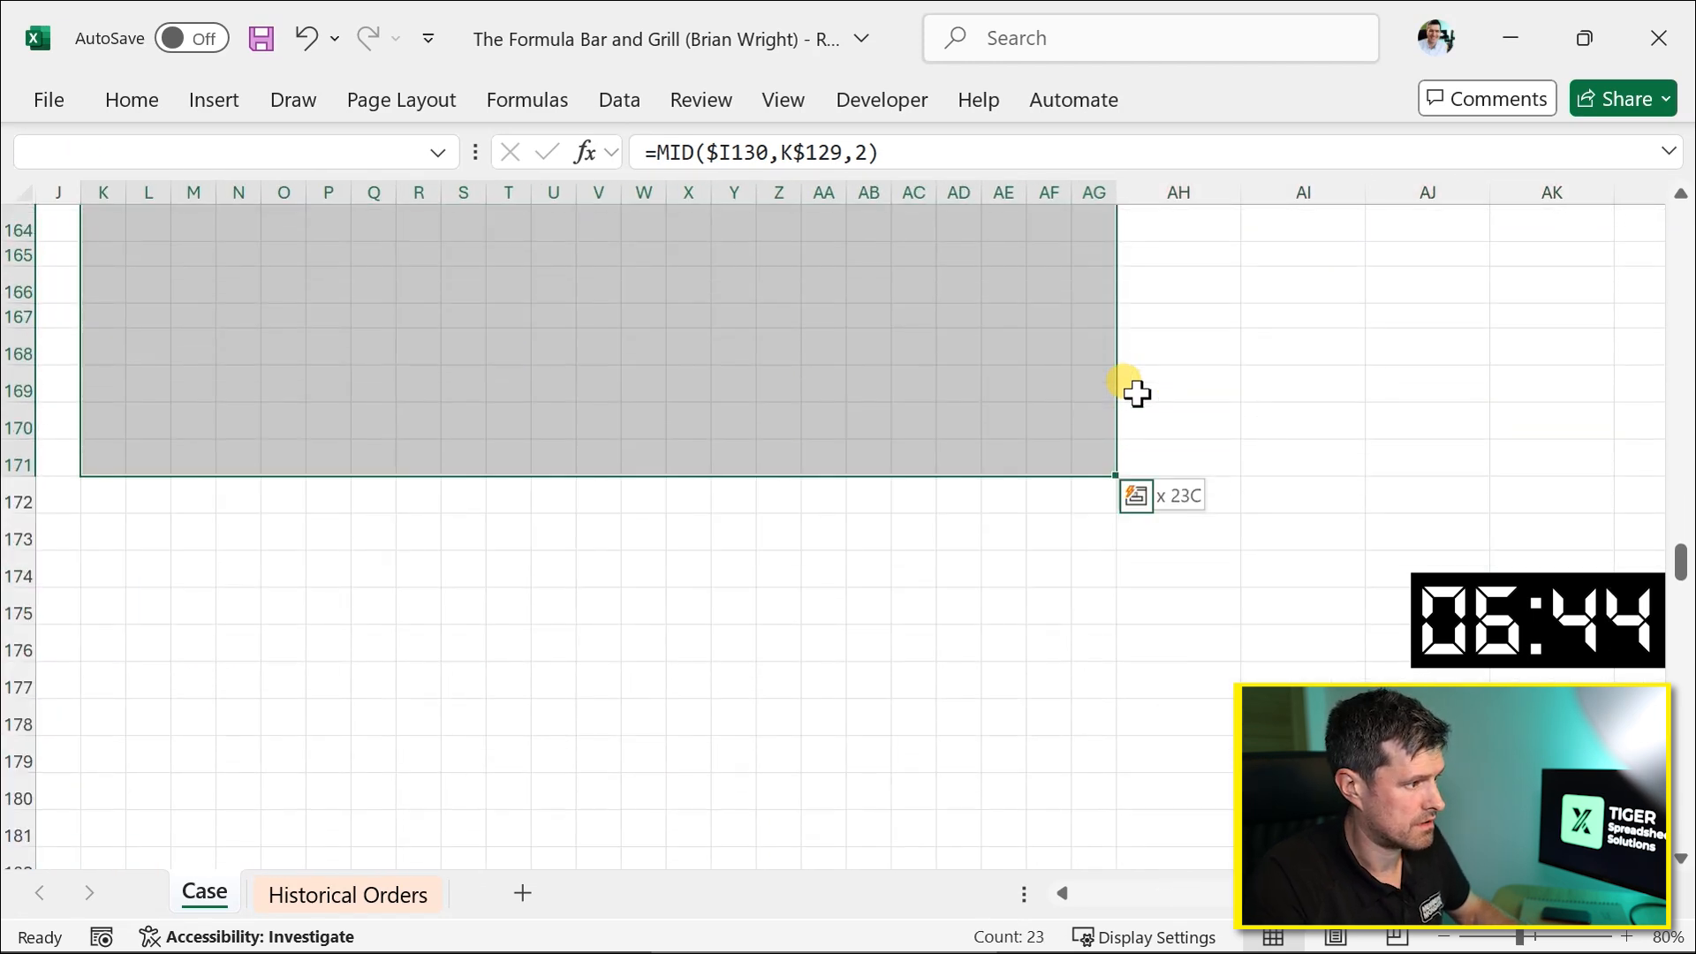
scroll(1137, 394, left, 3)
scroll(1137, 394, up, 6)
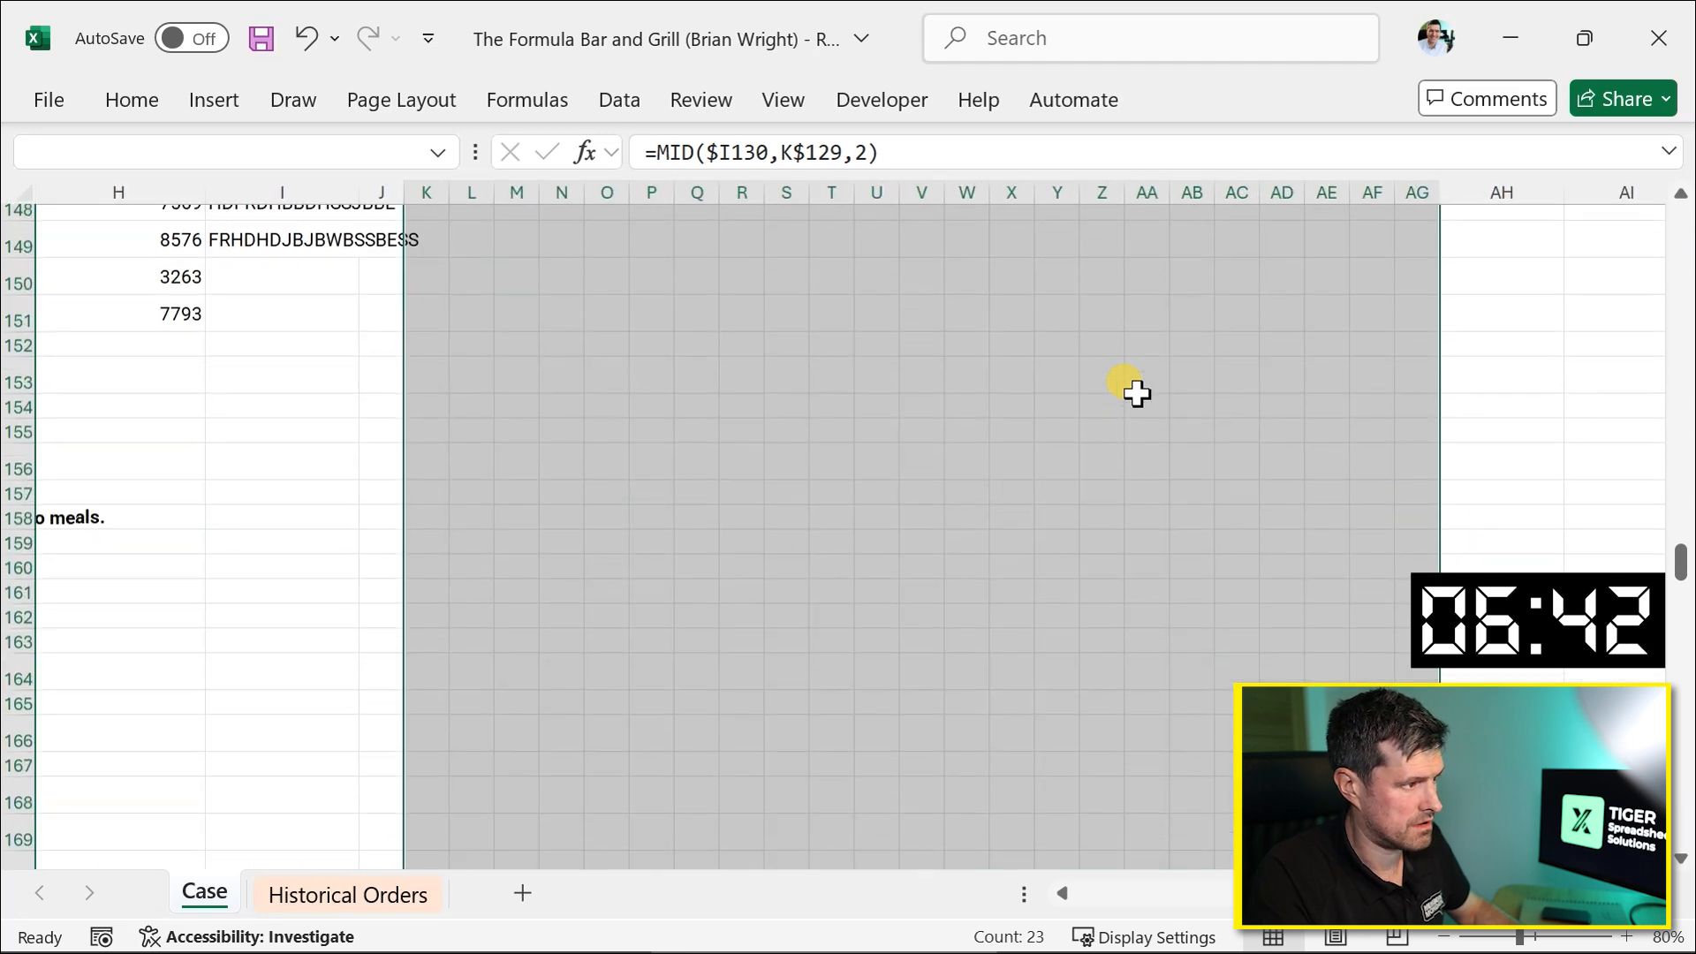
scroll(1137, 394, down, 1)
key(shift+Up)
key(shift+Up)
key(shift+Up)
key(shift+Up)
key(shift+Up)
key(shift+Up)
key(shift+Up)
key(shift+Up)
key(shift+Up)
key(shift+Up)
key(shift+Up)
key(shift+Up)
key(shift+Up)
key(shift+Up)
key(shift+Up)
key(shift+Up)
key(shift+Up)
key(shift+Up)
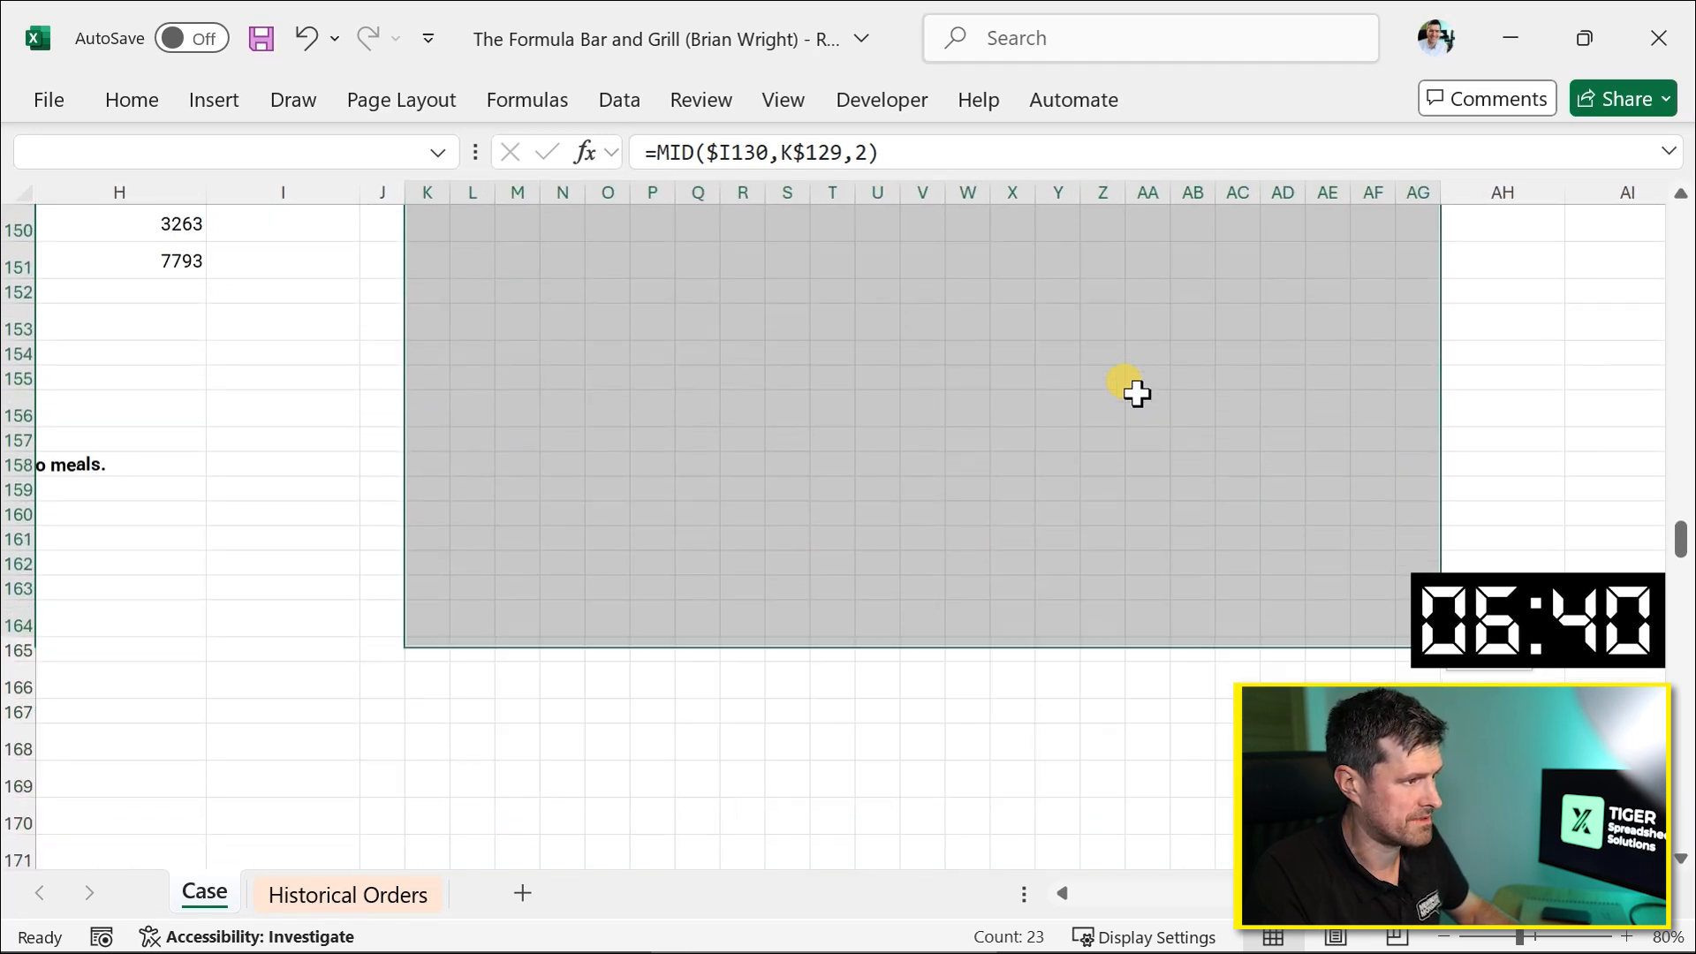
key(shift+Up)
key(shift+Up)
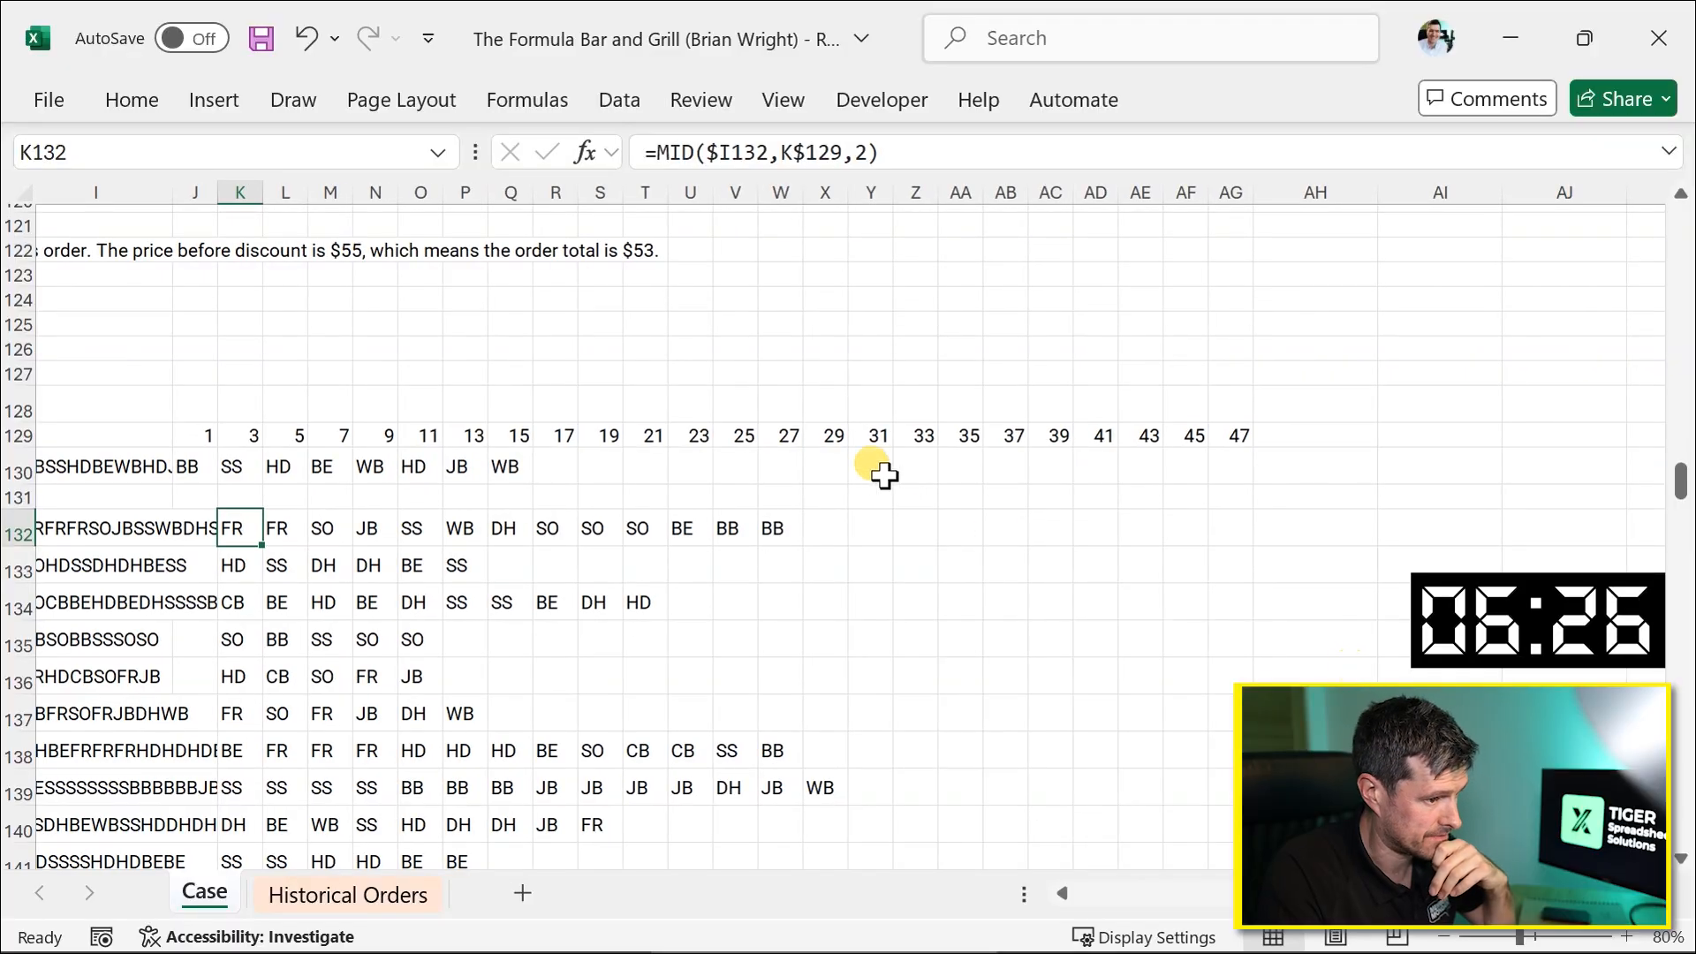
Delete the position numbers in row 129 from column Y to AG.
click(870, 466)
scroll(868, 464, down, 5)
scroll(867, 464, up, 7)
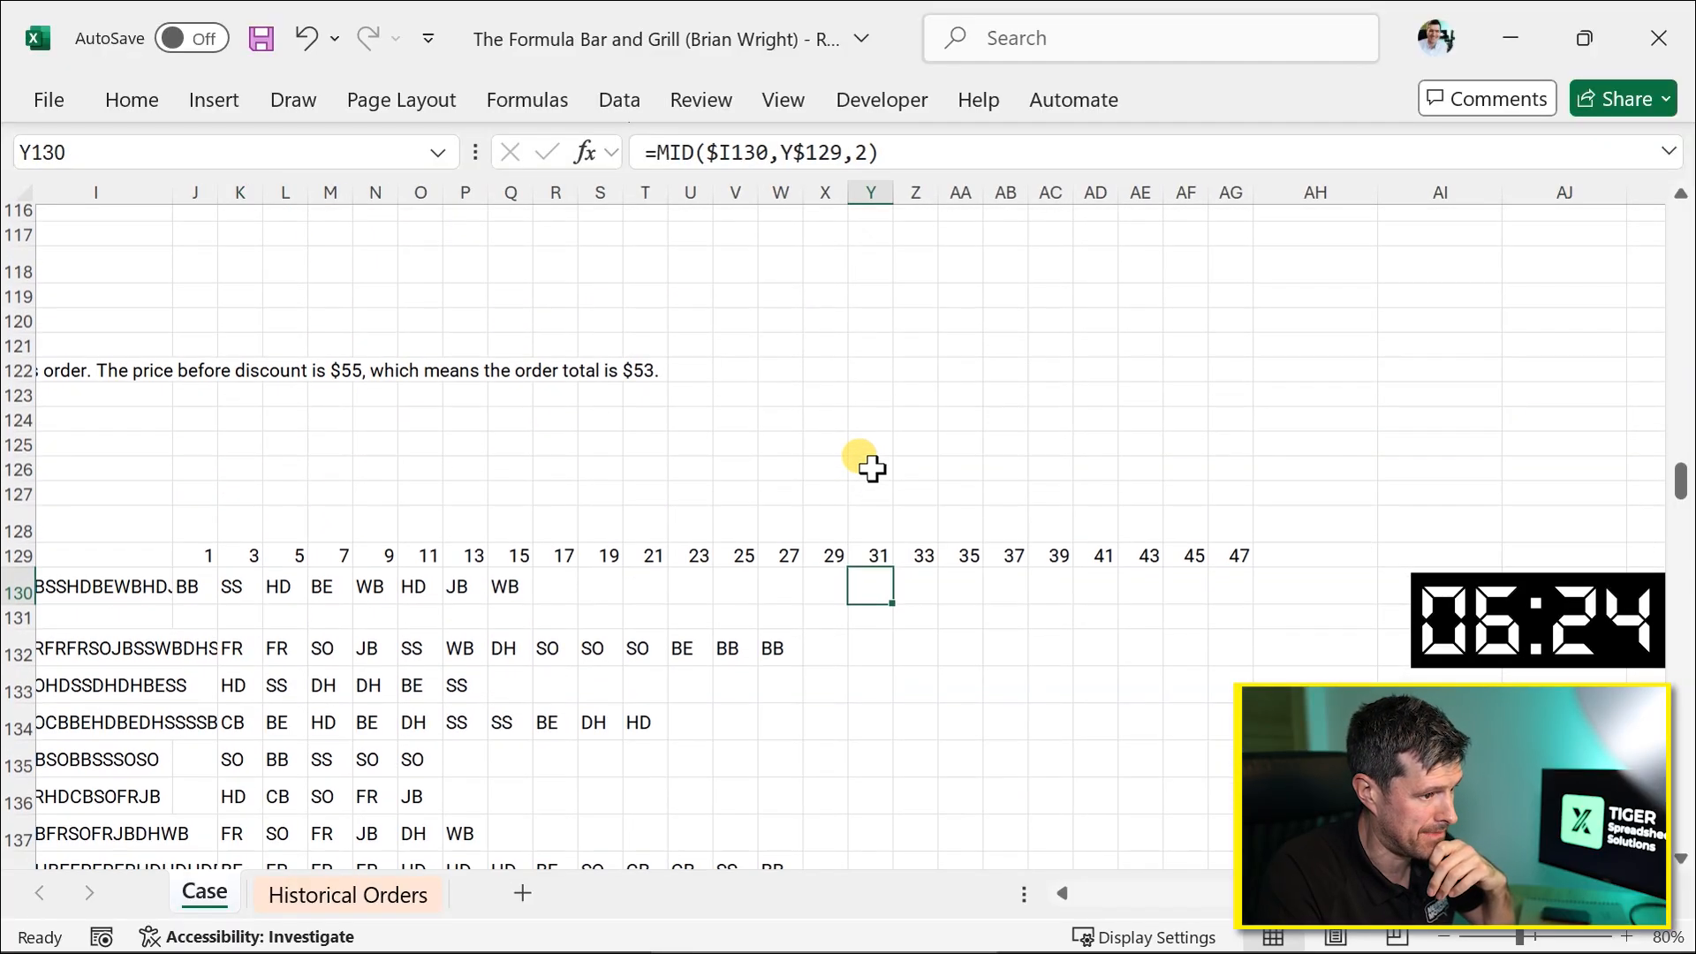
scroll(870, 466, down, 3)
click(872, 296)
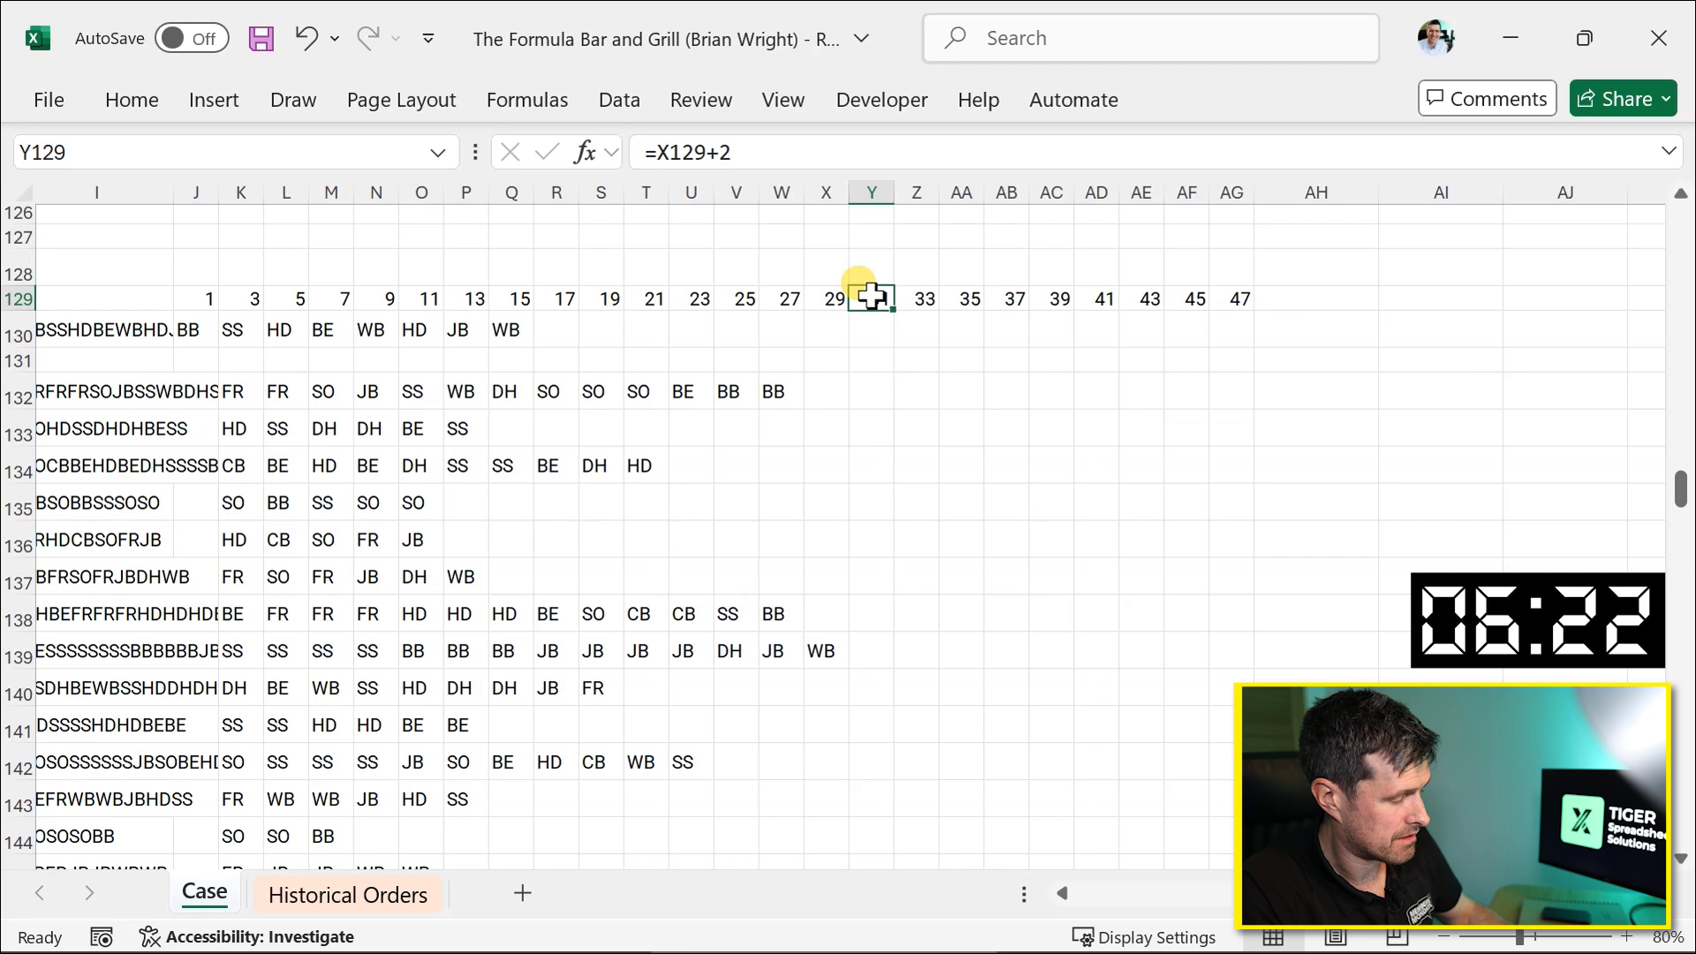
key(shift+Right)
key(shift+Right)
key(shift+Right)
key(shift+Right)
key(shift+Right)
key(shift+Right)
key(shift+Right)
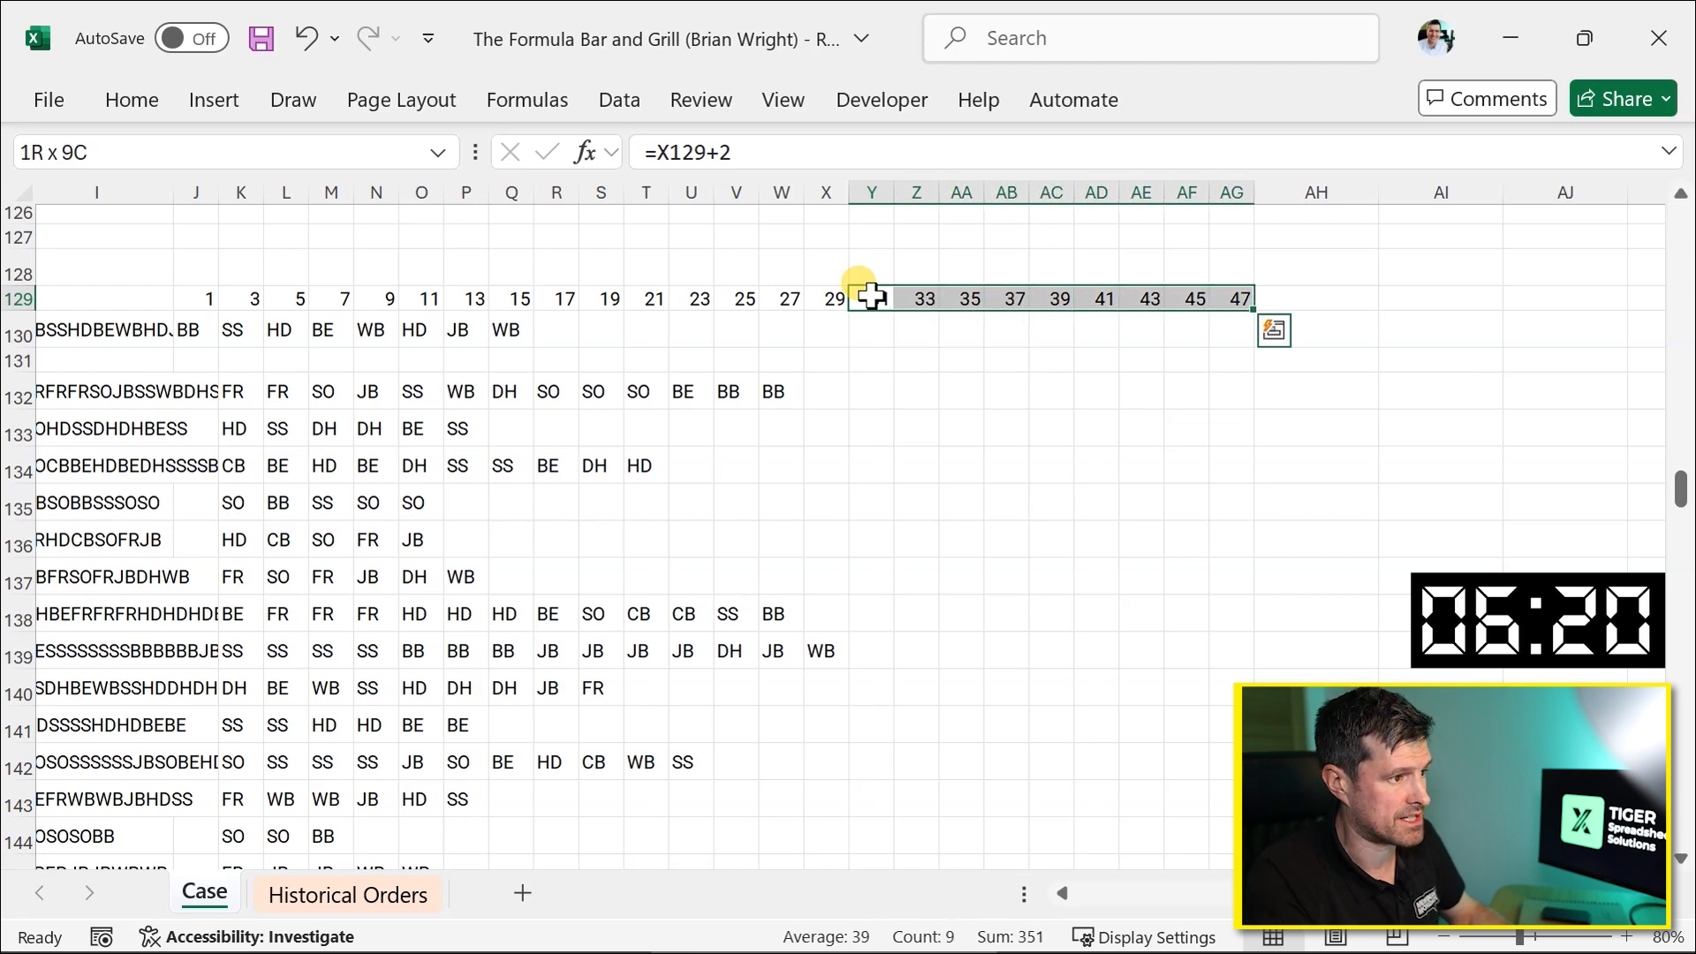
key(Delete)
Clear the MID formulas in columns Y to AG from row 130 downward.
key(Down)
key(shift+Right)
key(shift+Right)
key(shift+Right)
key(shift+Right)
key(shift+Right)
key(shift+Right)
key(shift+Right)
key(shift+Right)
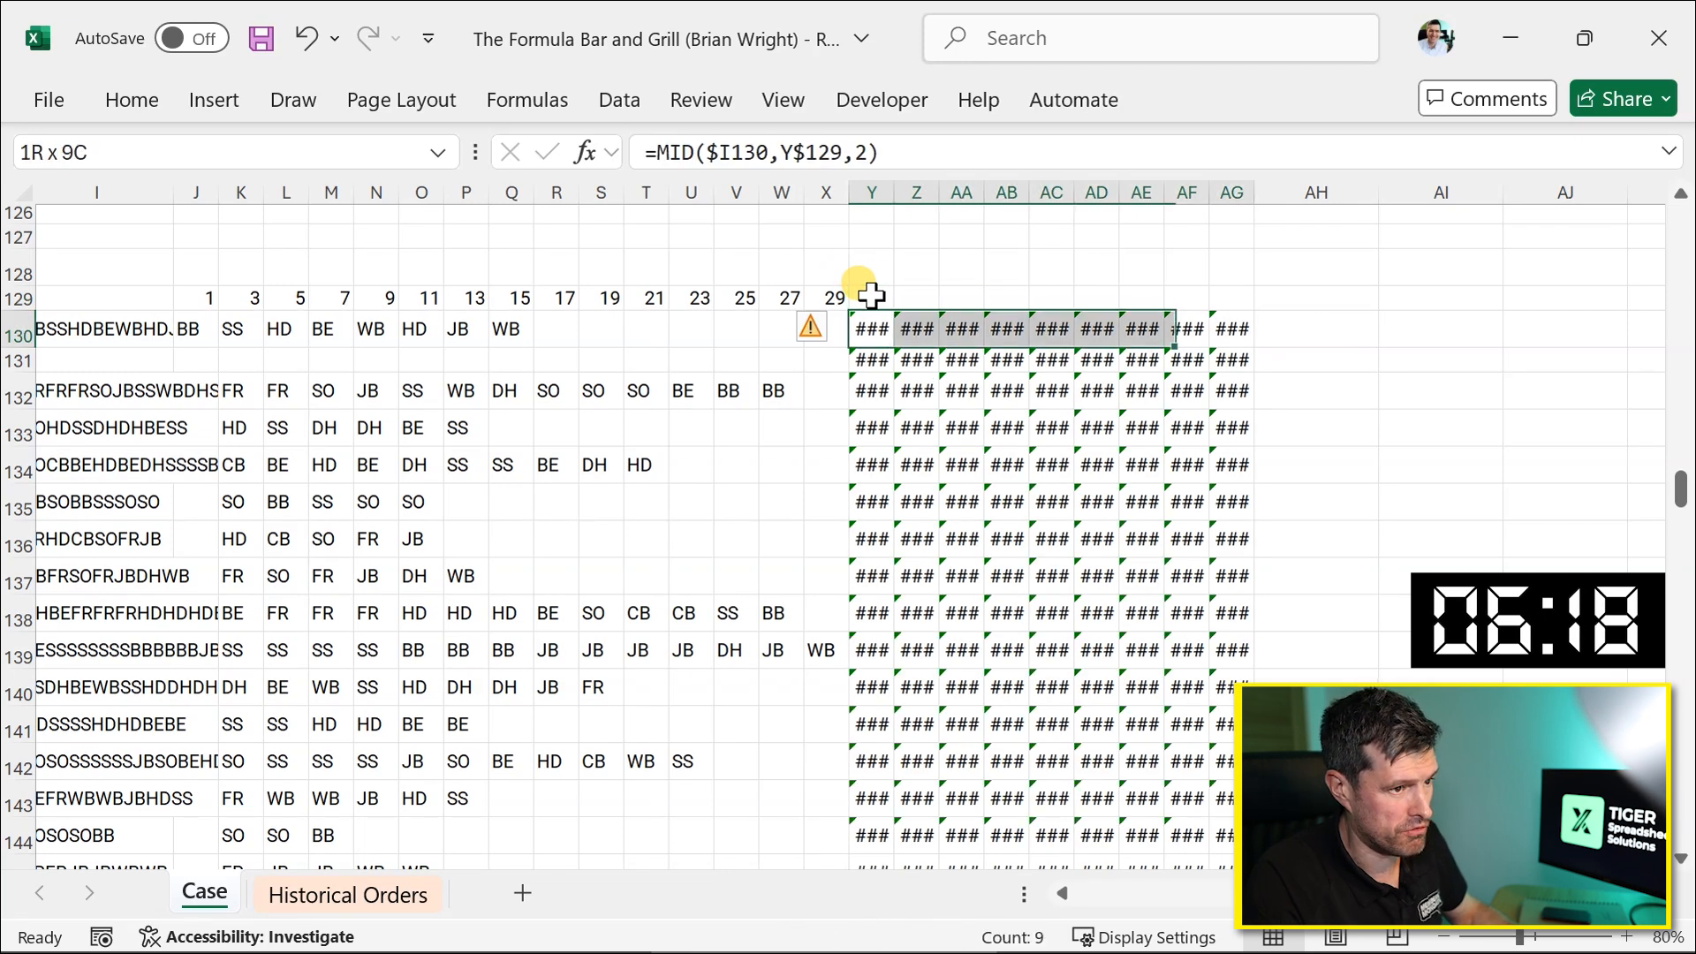
key(ctrl+shift+Down)
key(Delete)
key(Up)
key(Down)
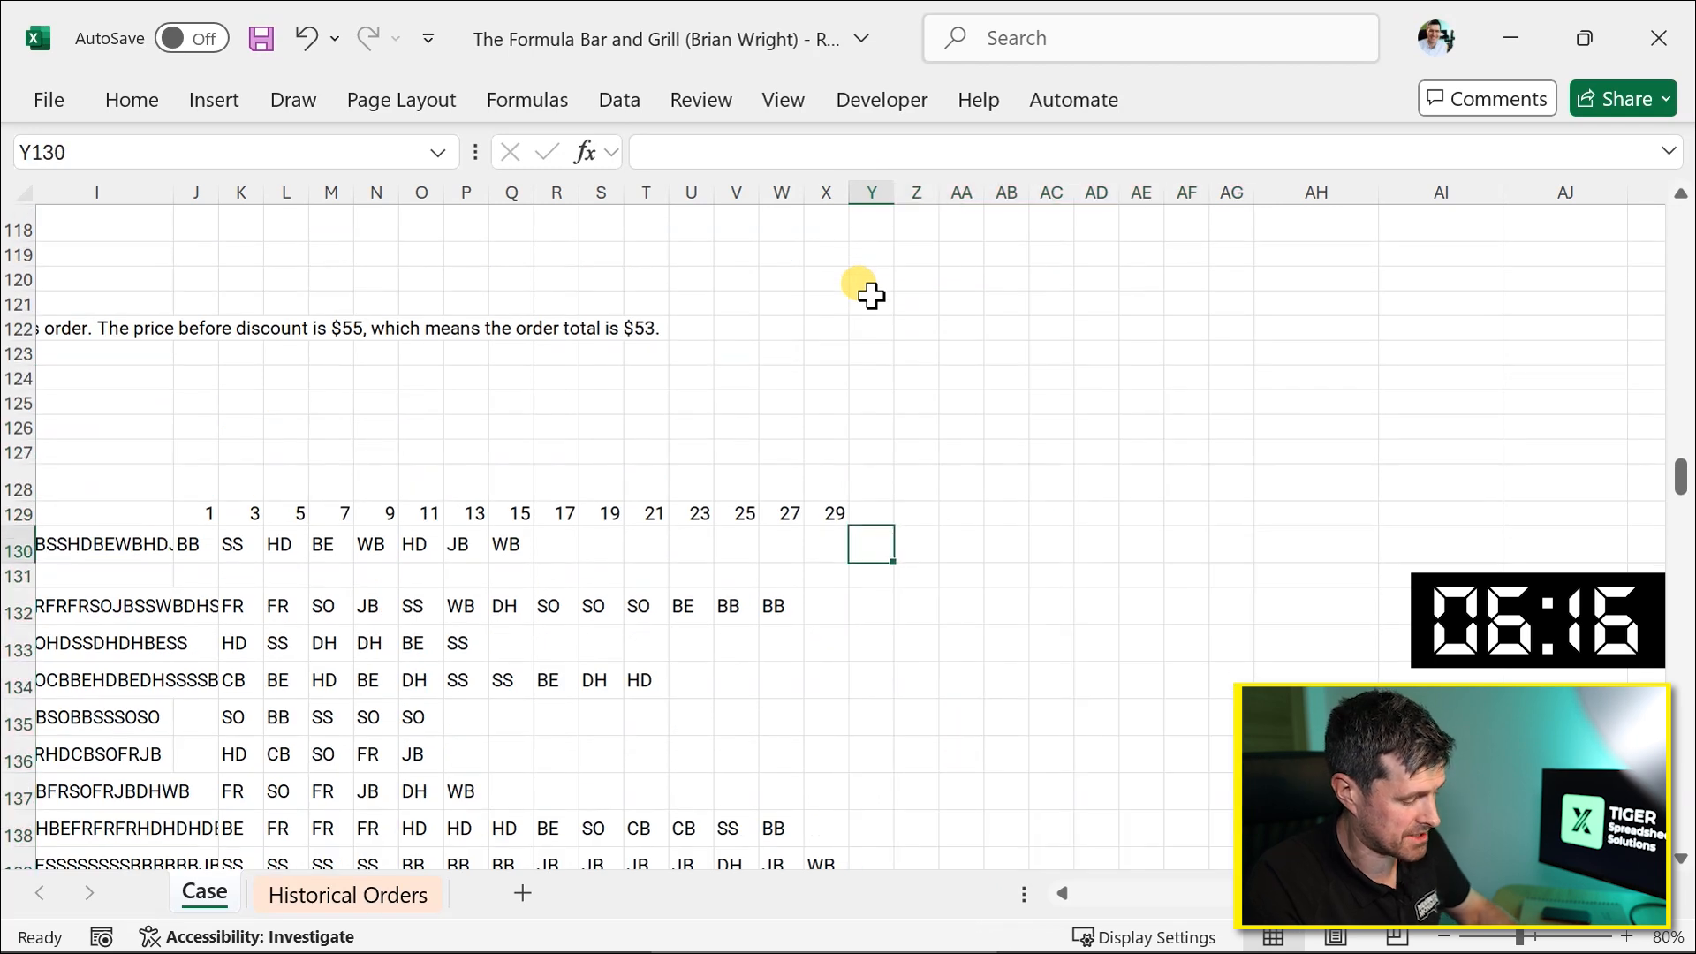
Enter =VLOOKUP(J130,$K$22:$O$31,2) in Y130 to look up the menu category of the first item code.
text(=vl)
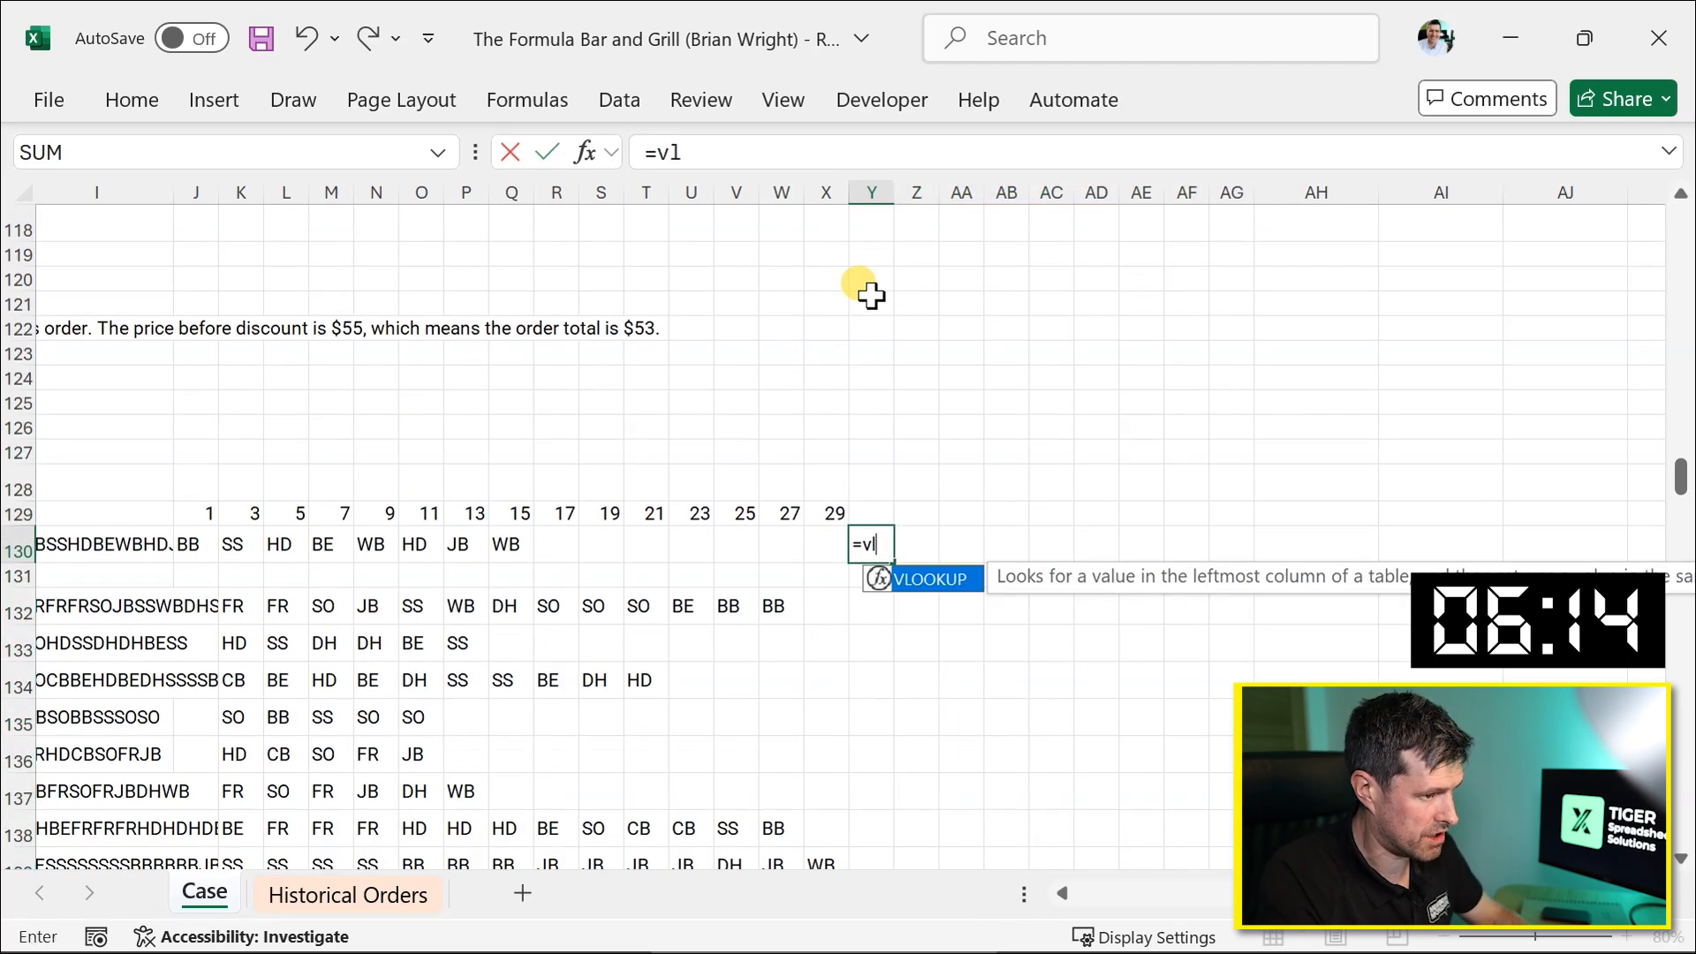
key(Tab)
key(Left)
key(Left)
key(Left)
key(Left)
key(Left)
key(Left)
key(Left)
key(Left)
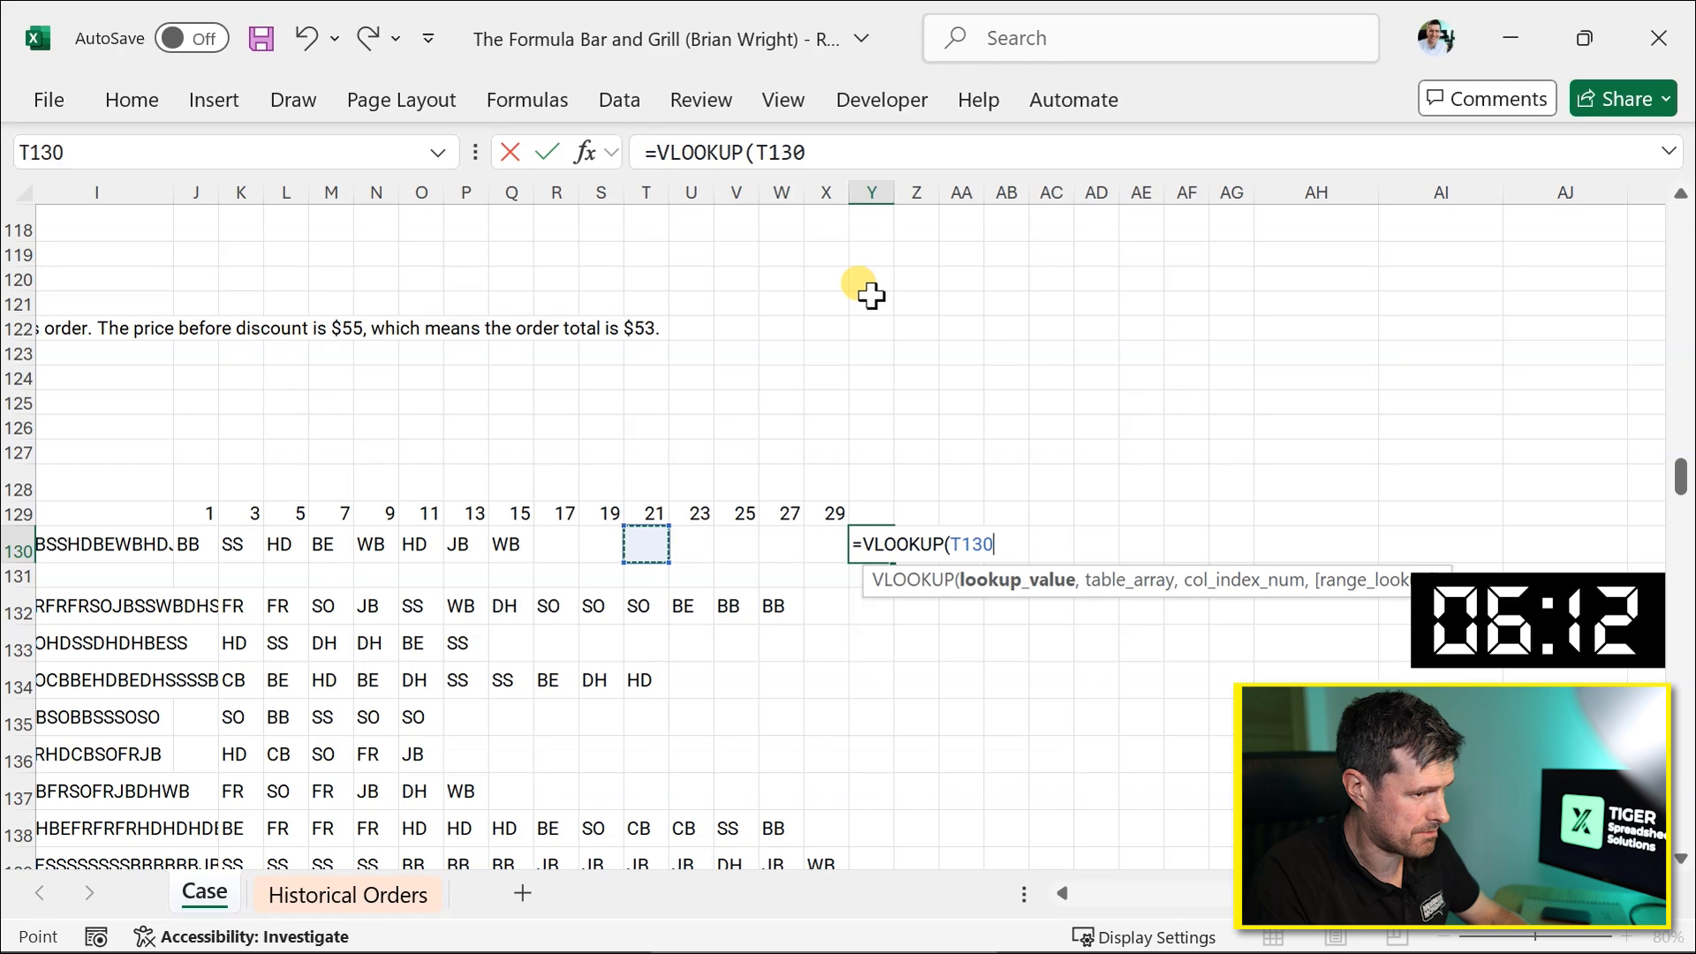
key(Left)
key(Left)
key(Left)
key(Left)
key(Left)
key(Left)
key(Left)
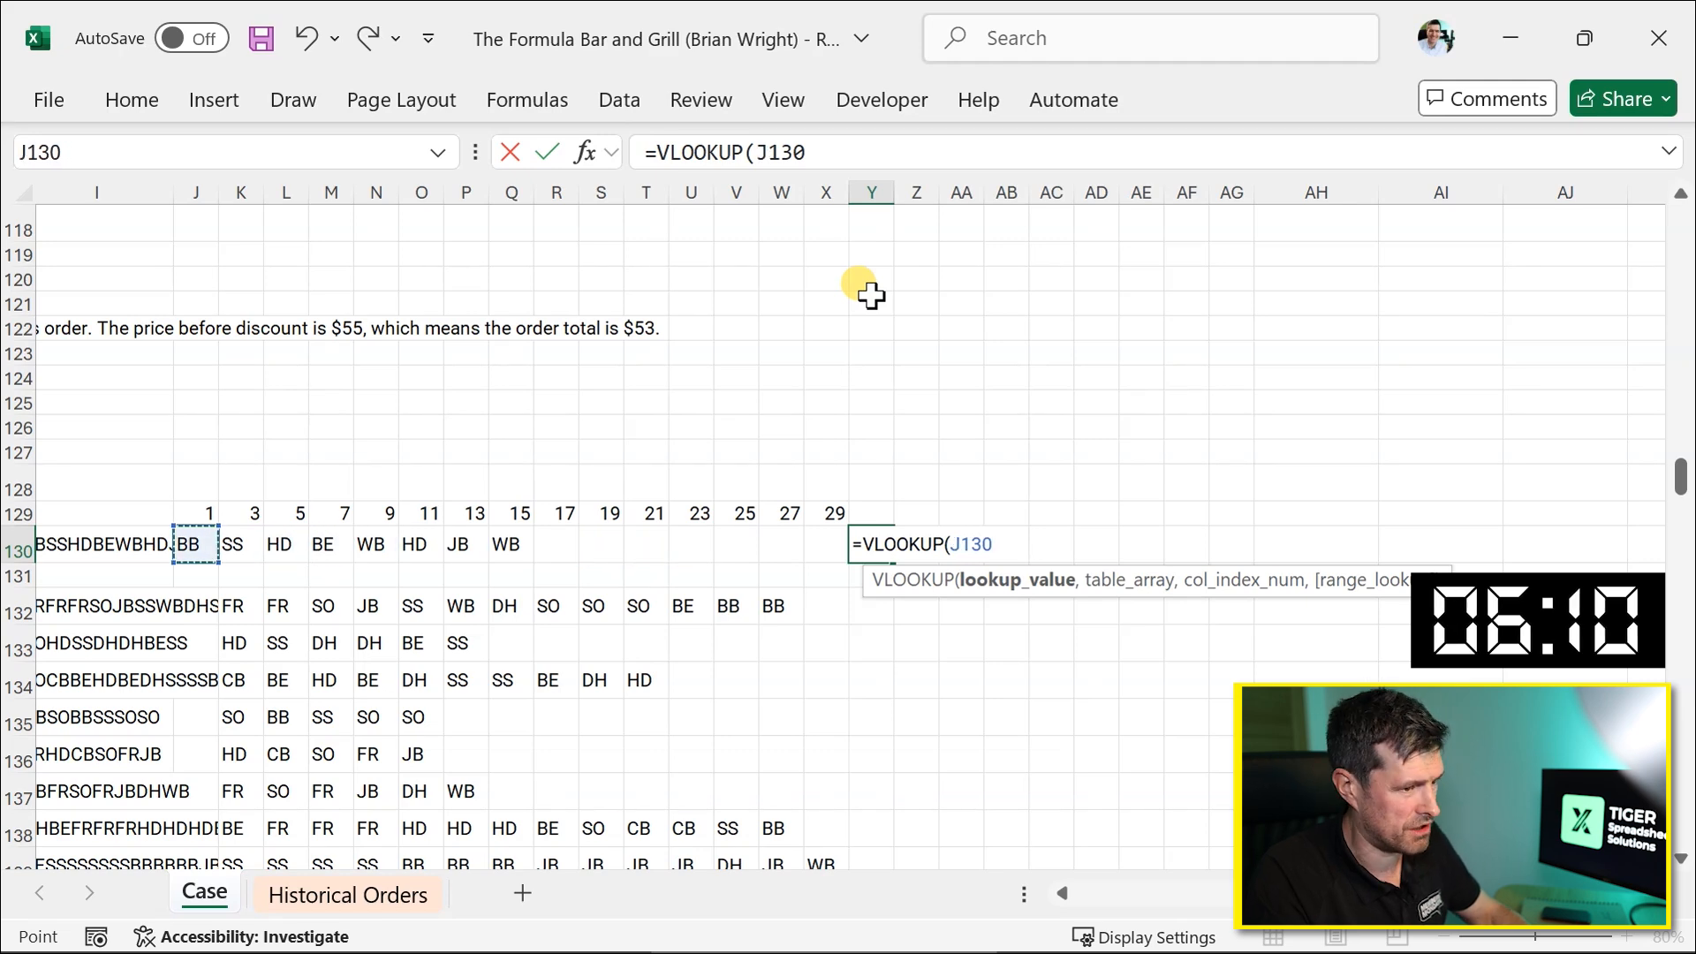
text(,)
scroll(848, 291, left, 5)
scroll(848, 292, up, 20)
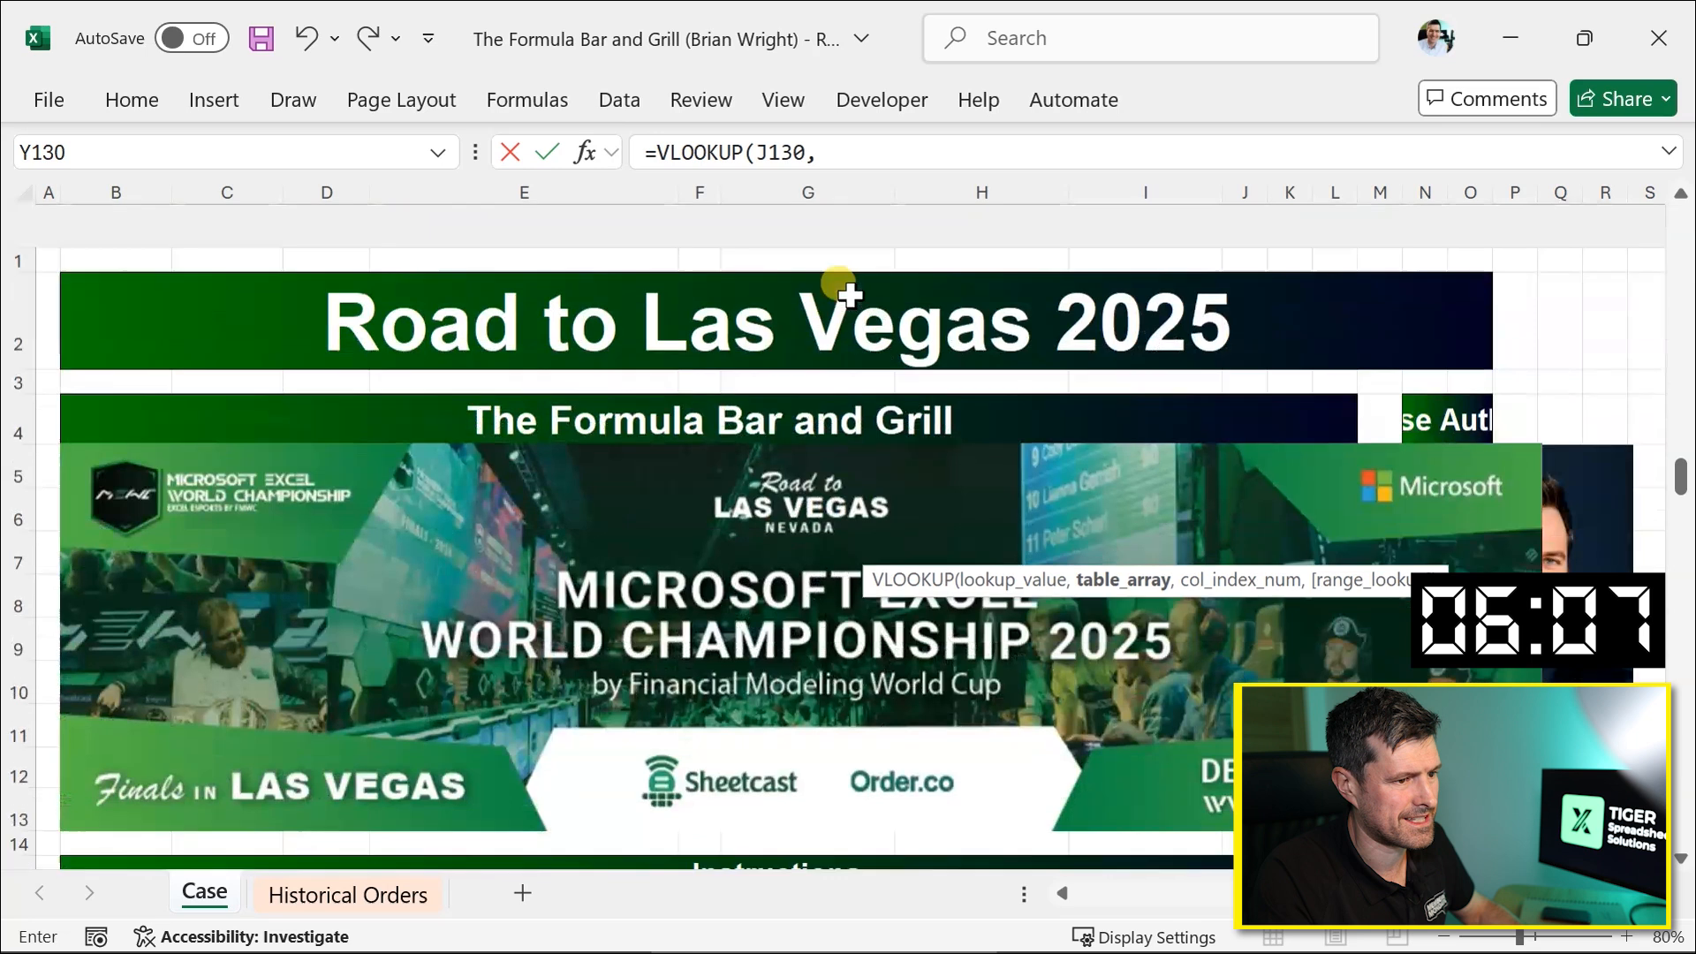
scroll(848, 294, down, 5)
scroll(848, 293, right, 2)
click(840, 450)
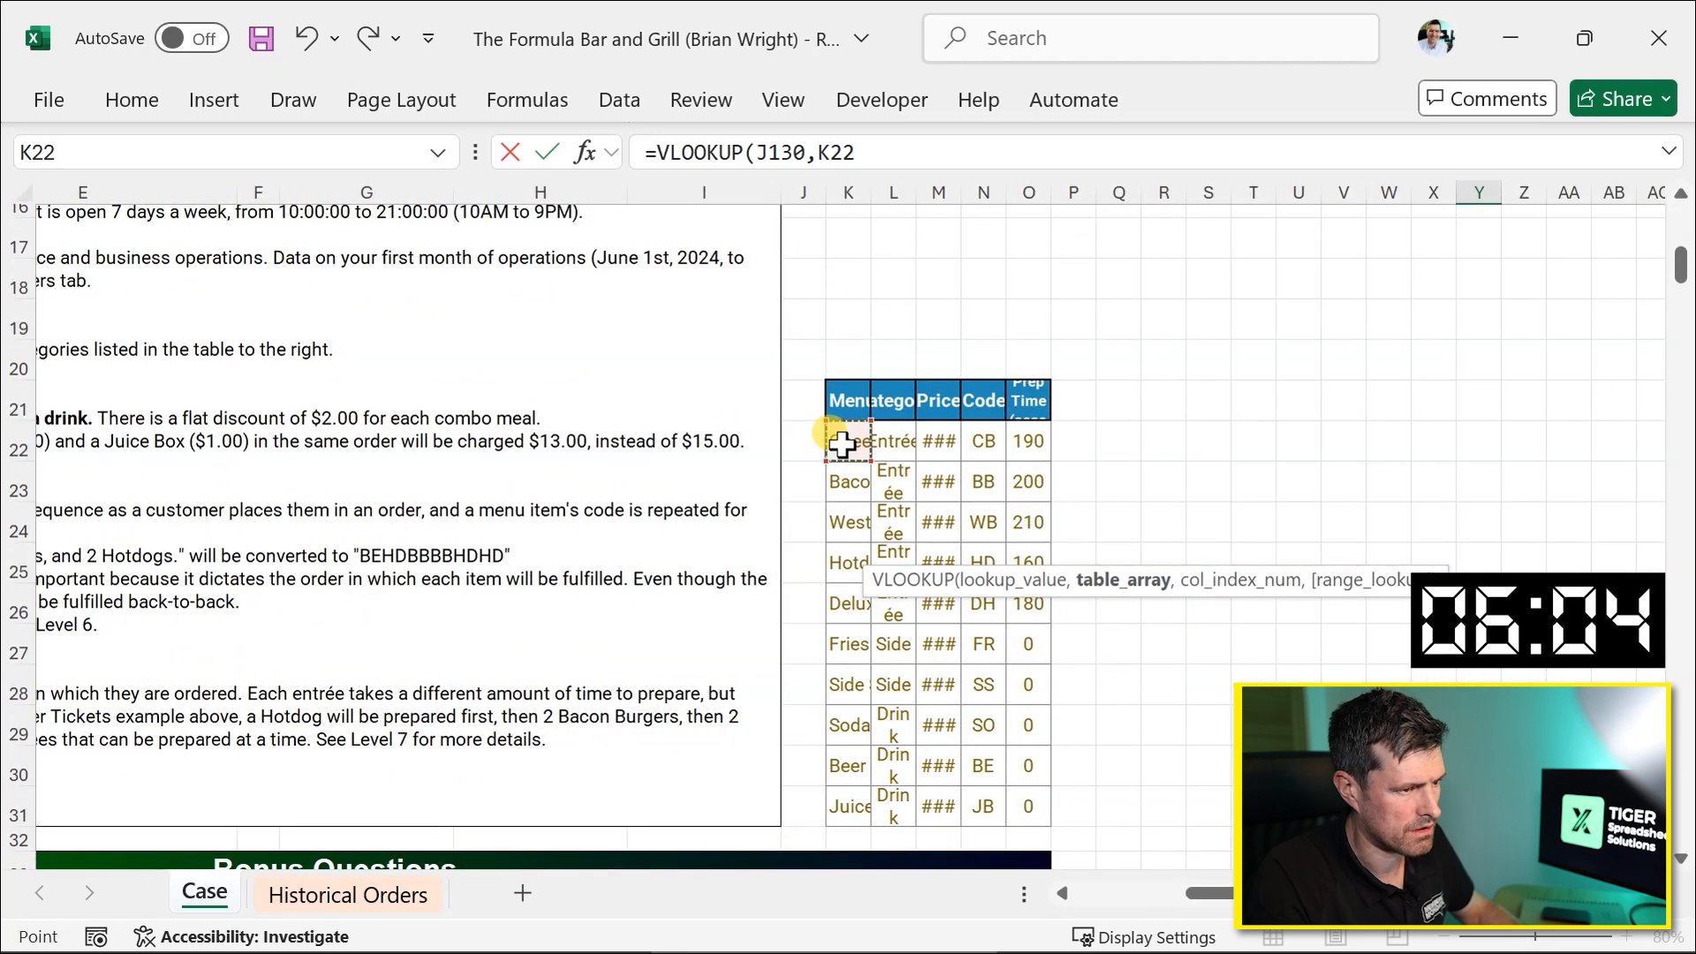
key(shift+Right)
key(shift+Right)
key(shift+Right)
key(shift+Right)
key(ctrl+shift+Down)
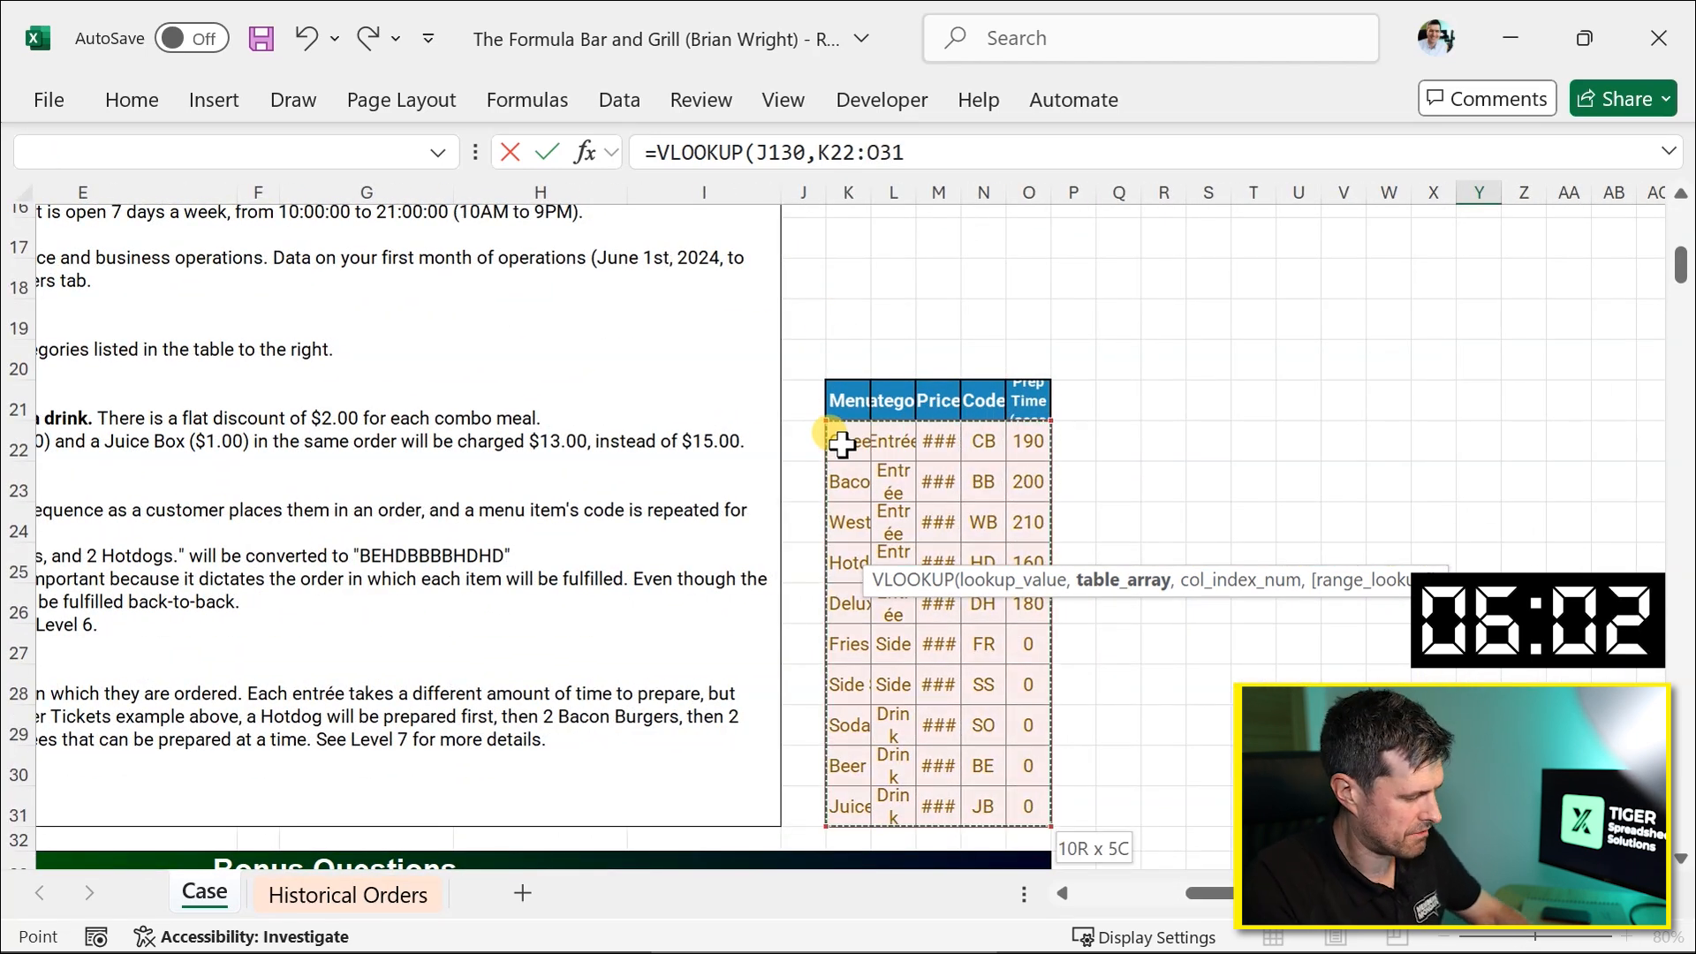
key(F4)
text(,)
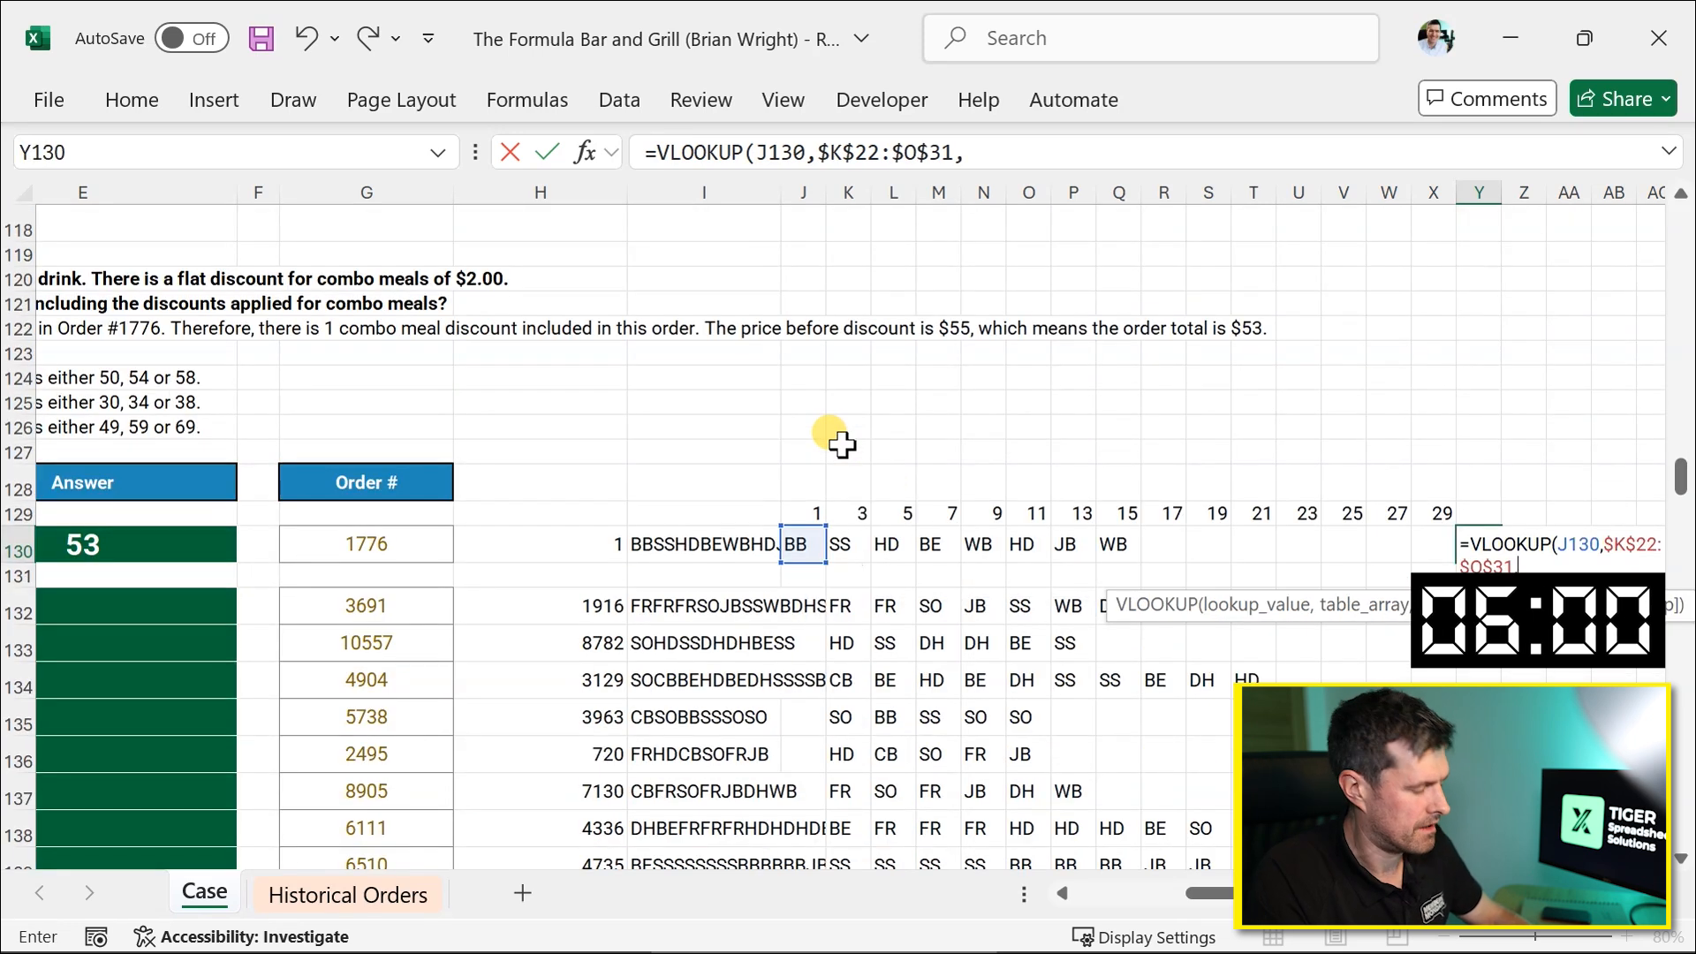
text(2)
key(Return)
key(Up)
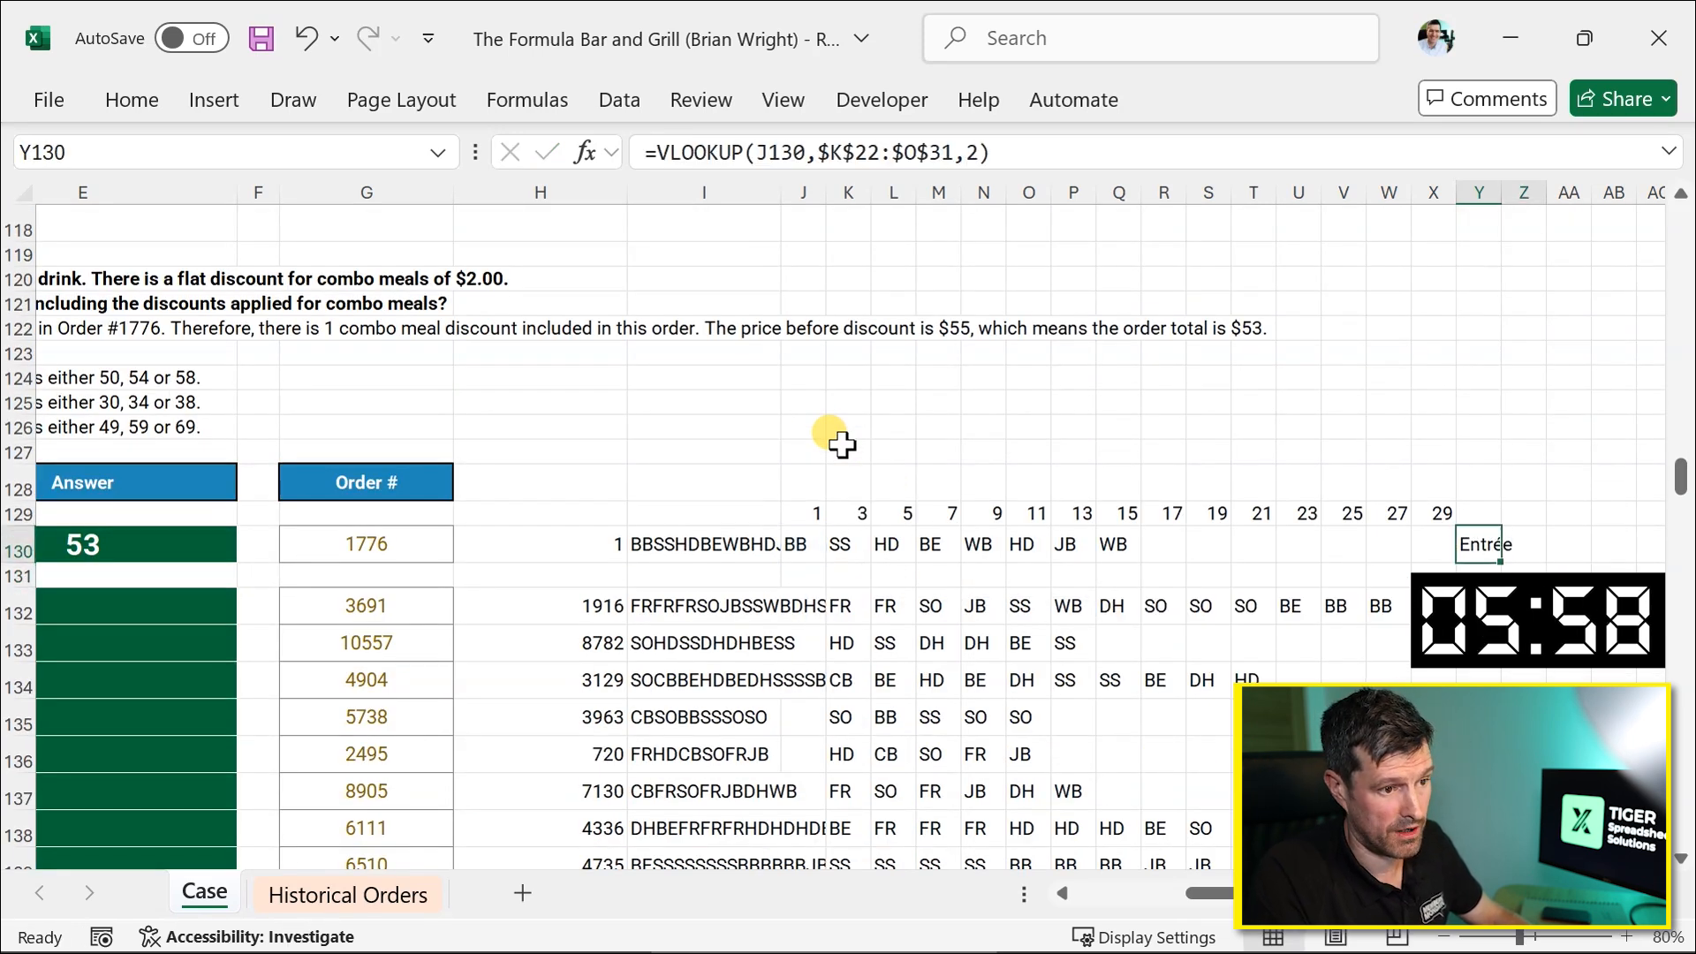
Fill the VLOOKUP category formula right from Y130 across 15 columns to AM130.
key(shift+Right)
key(shift+Right)
key(shift+Right)
key(shift+Right)
key(shift+Right)
key(shift+Right)
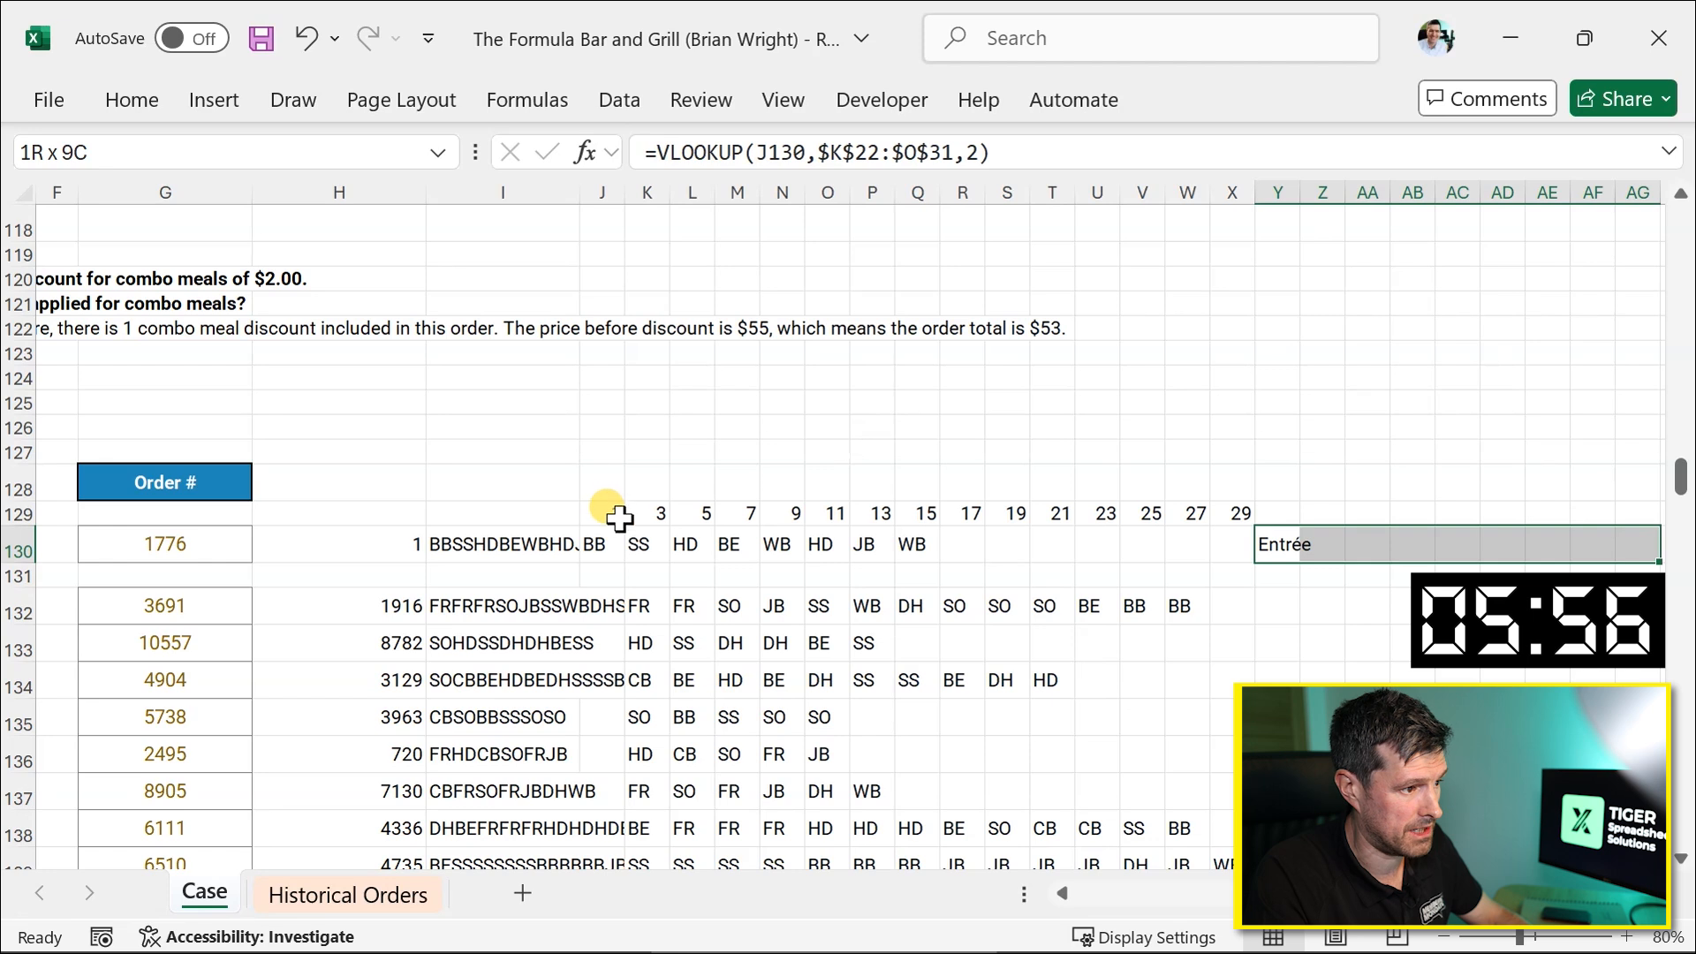
click(616, 516)
key(shift+Right)
key(shift+Right)
key(shift+Right)
key(shift+Right)
key(shift+Right)
key(shift+Right)
key(shift+Right)
key(shift+Right)
key(shift+Right)
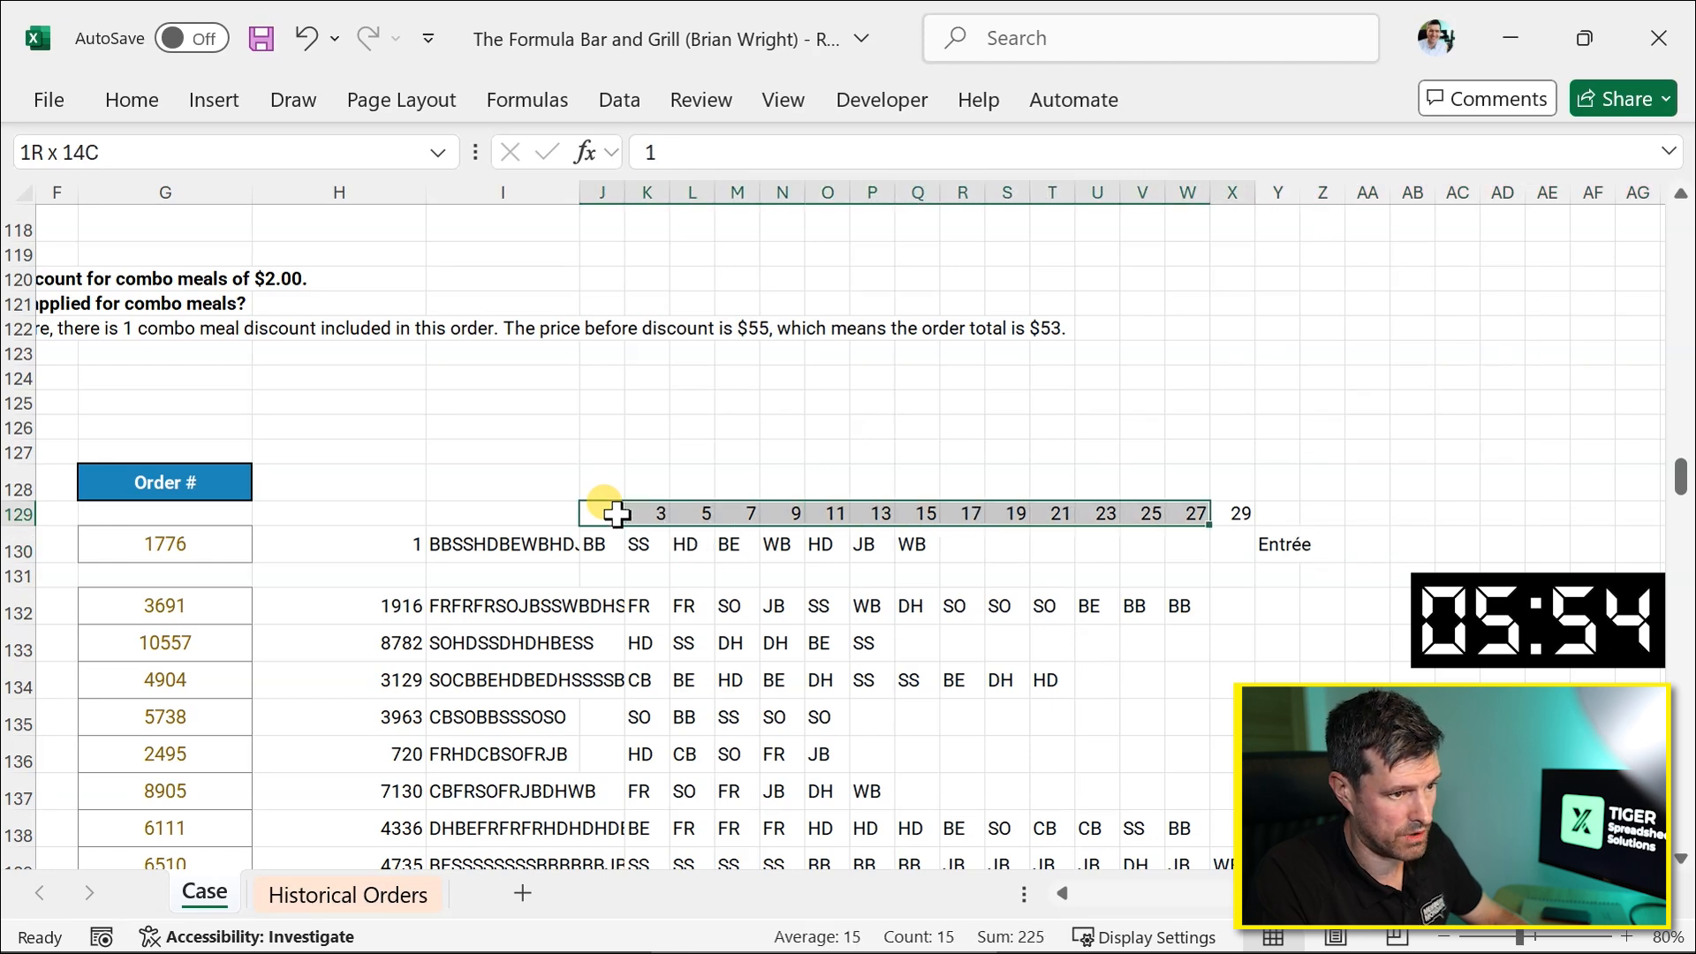
scroll(1144, 711, right, 5)
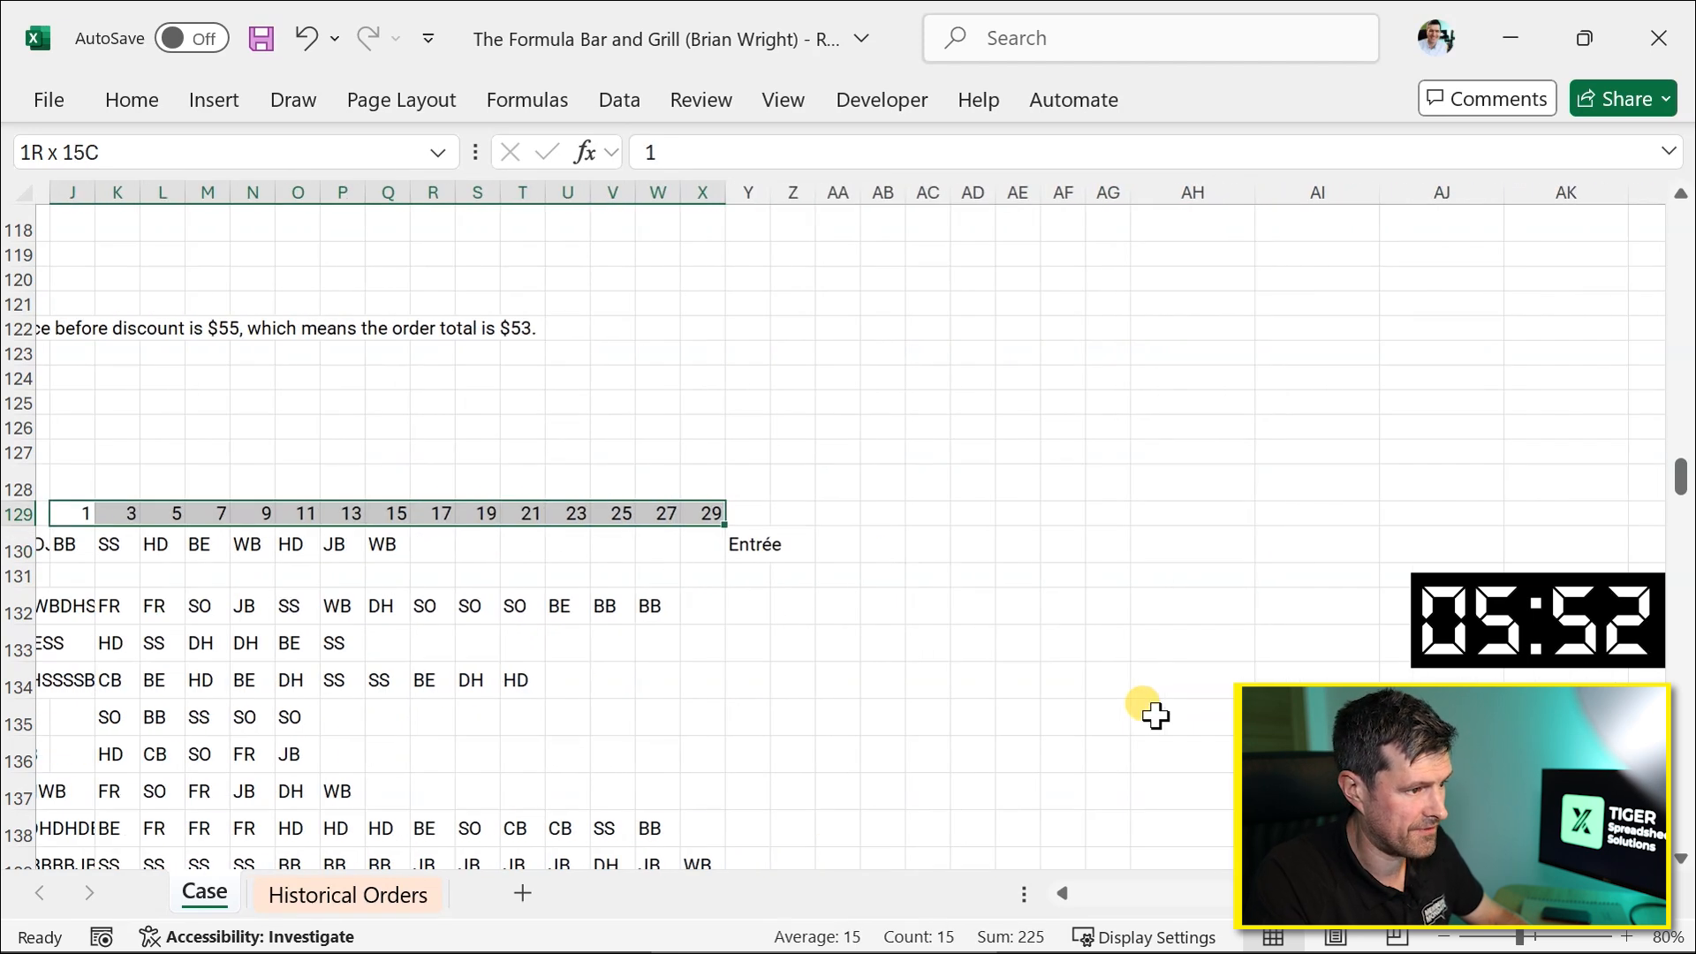
click(1131, 656)
click(734, 544)
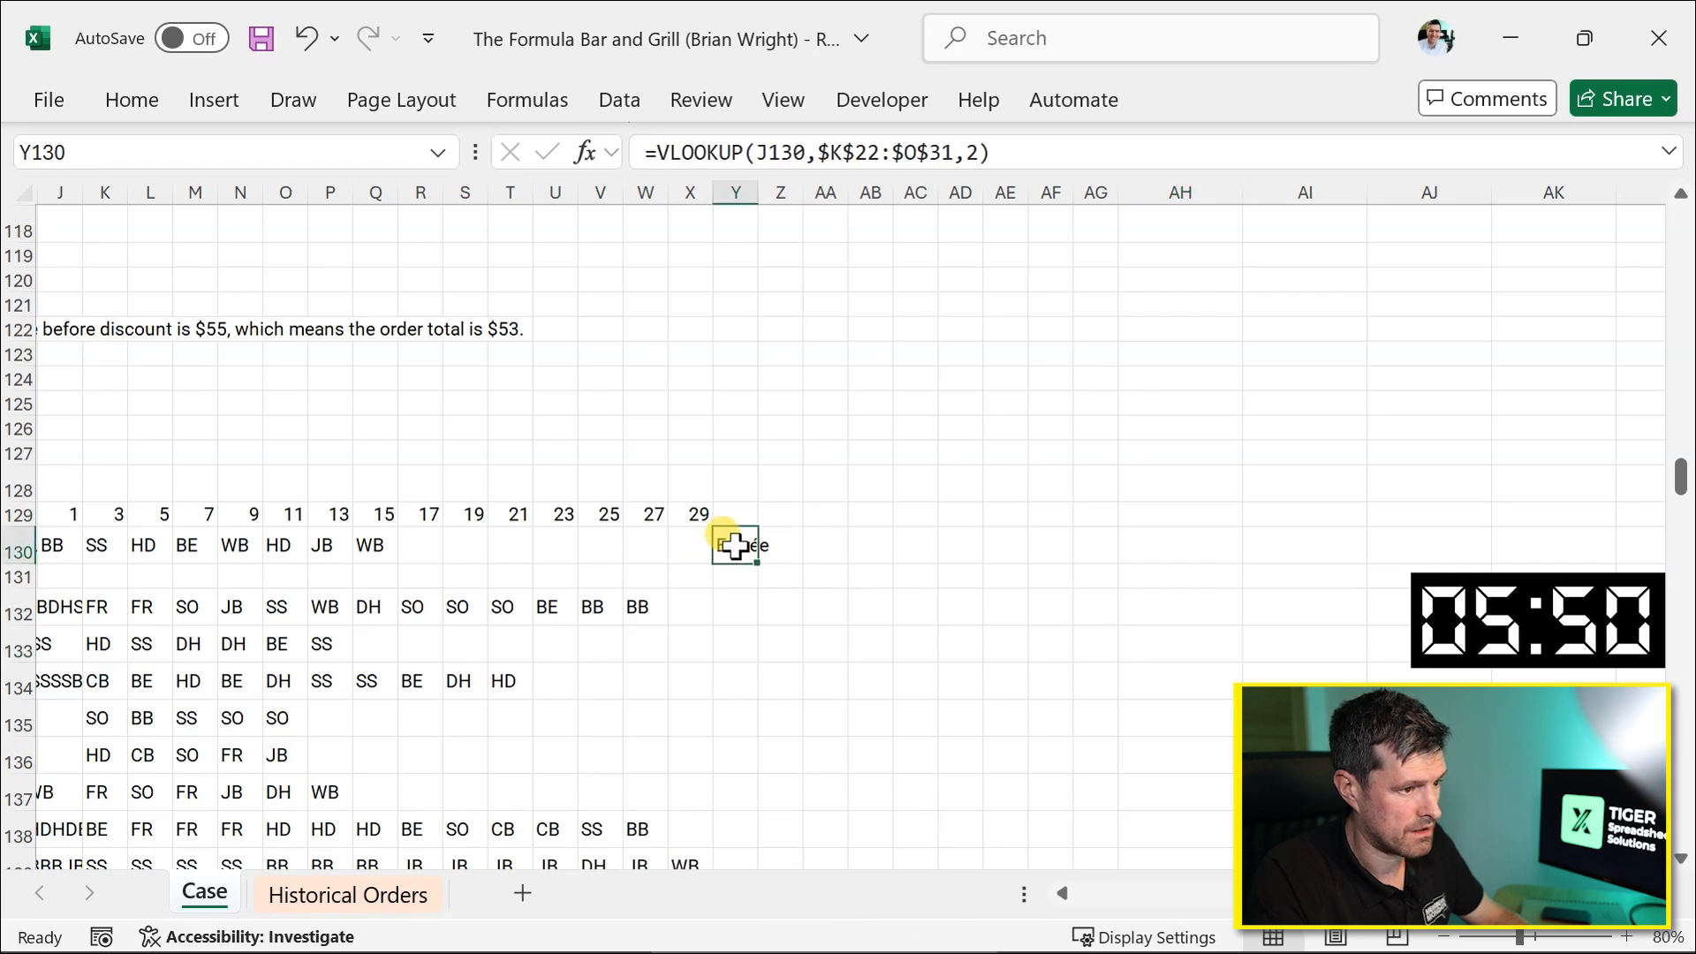
key(shift+Right)
key(shift+Right)
key(shift+Right)
key(shift+Right)
key(shift+Right)
key(shift+Right)
key(shift+Right)
key(shift+Right)
key(shift+Right)
key(shift+Right)
key(shift+Right)
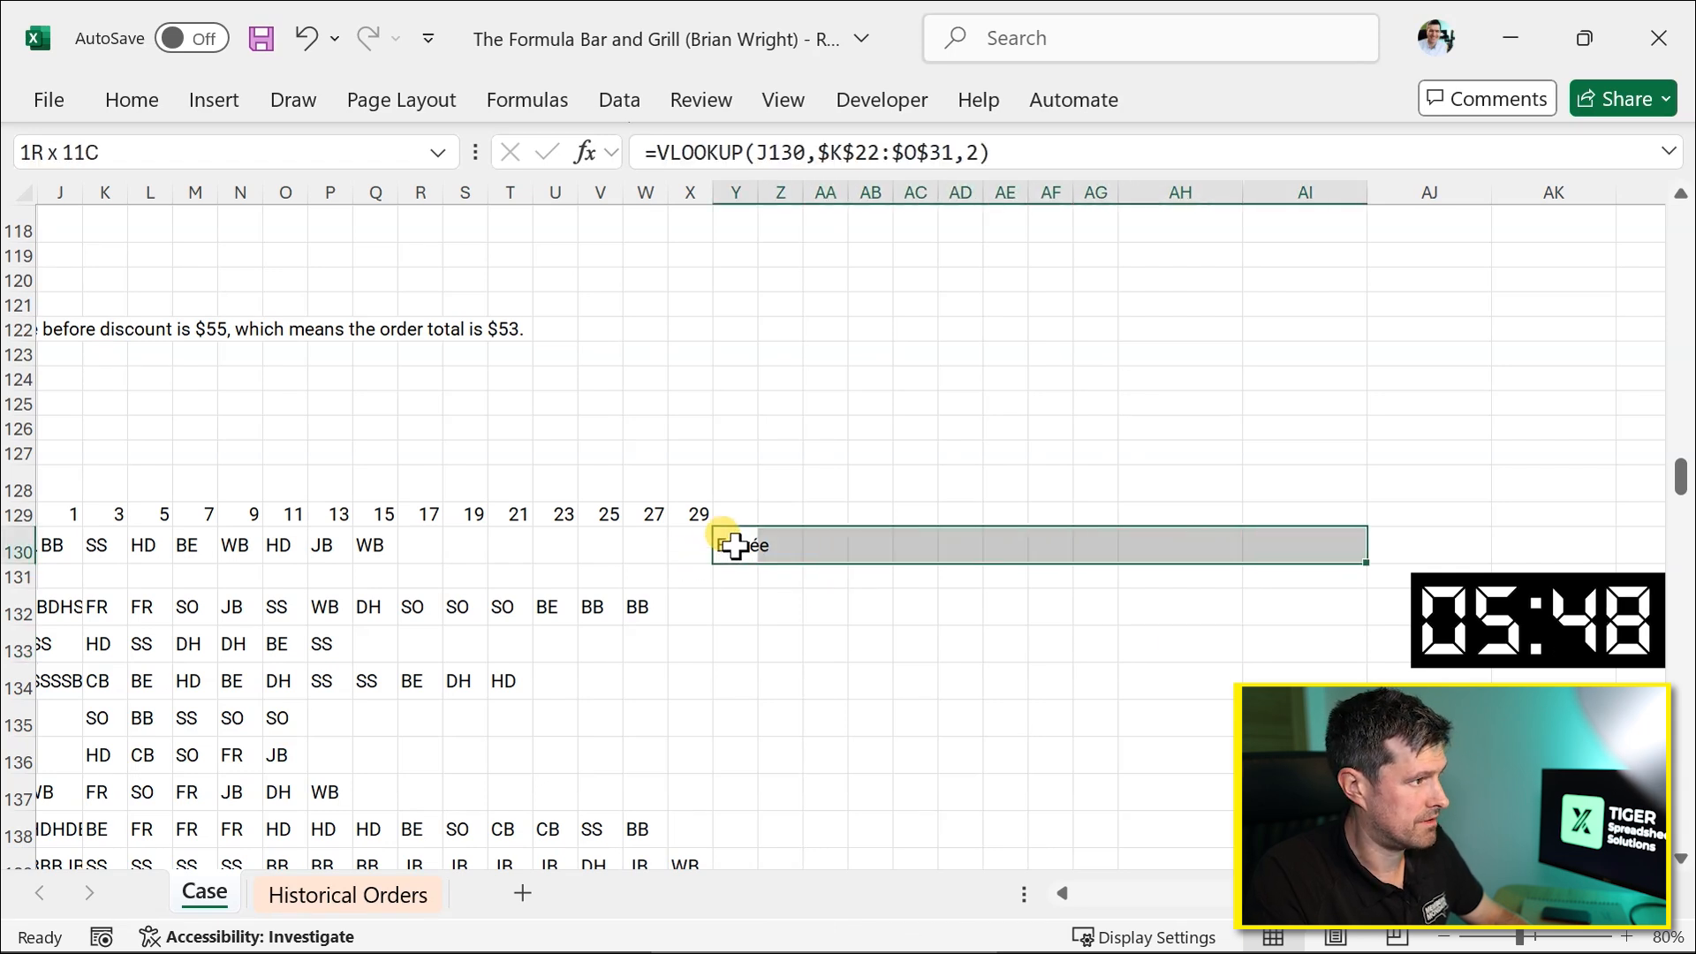
key(shift+Right)
key(shift+Right)
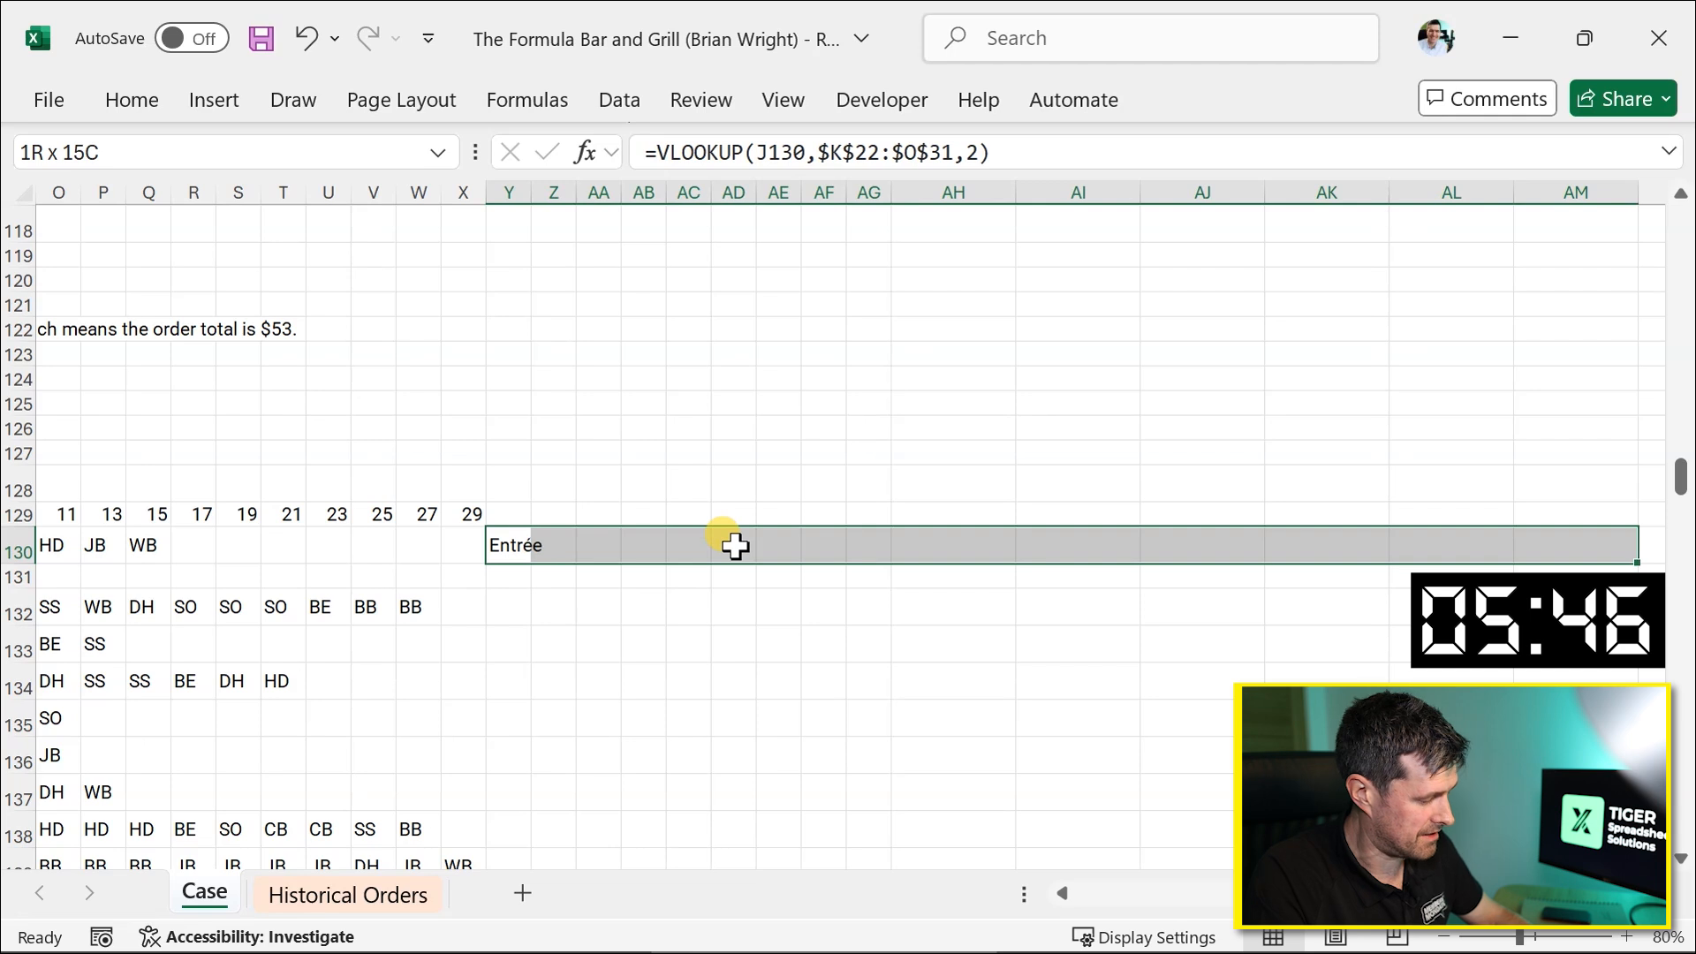
key(ctrl+r)
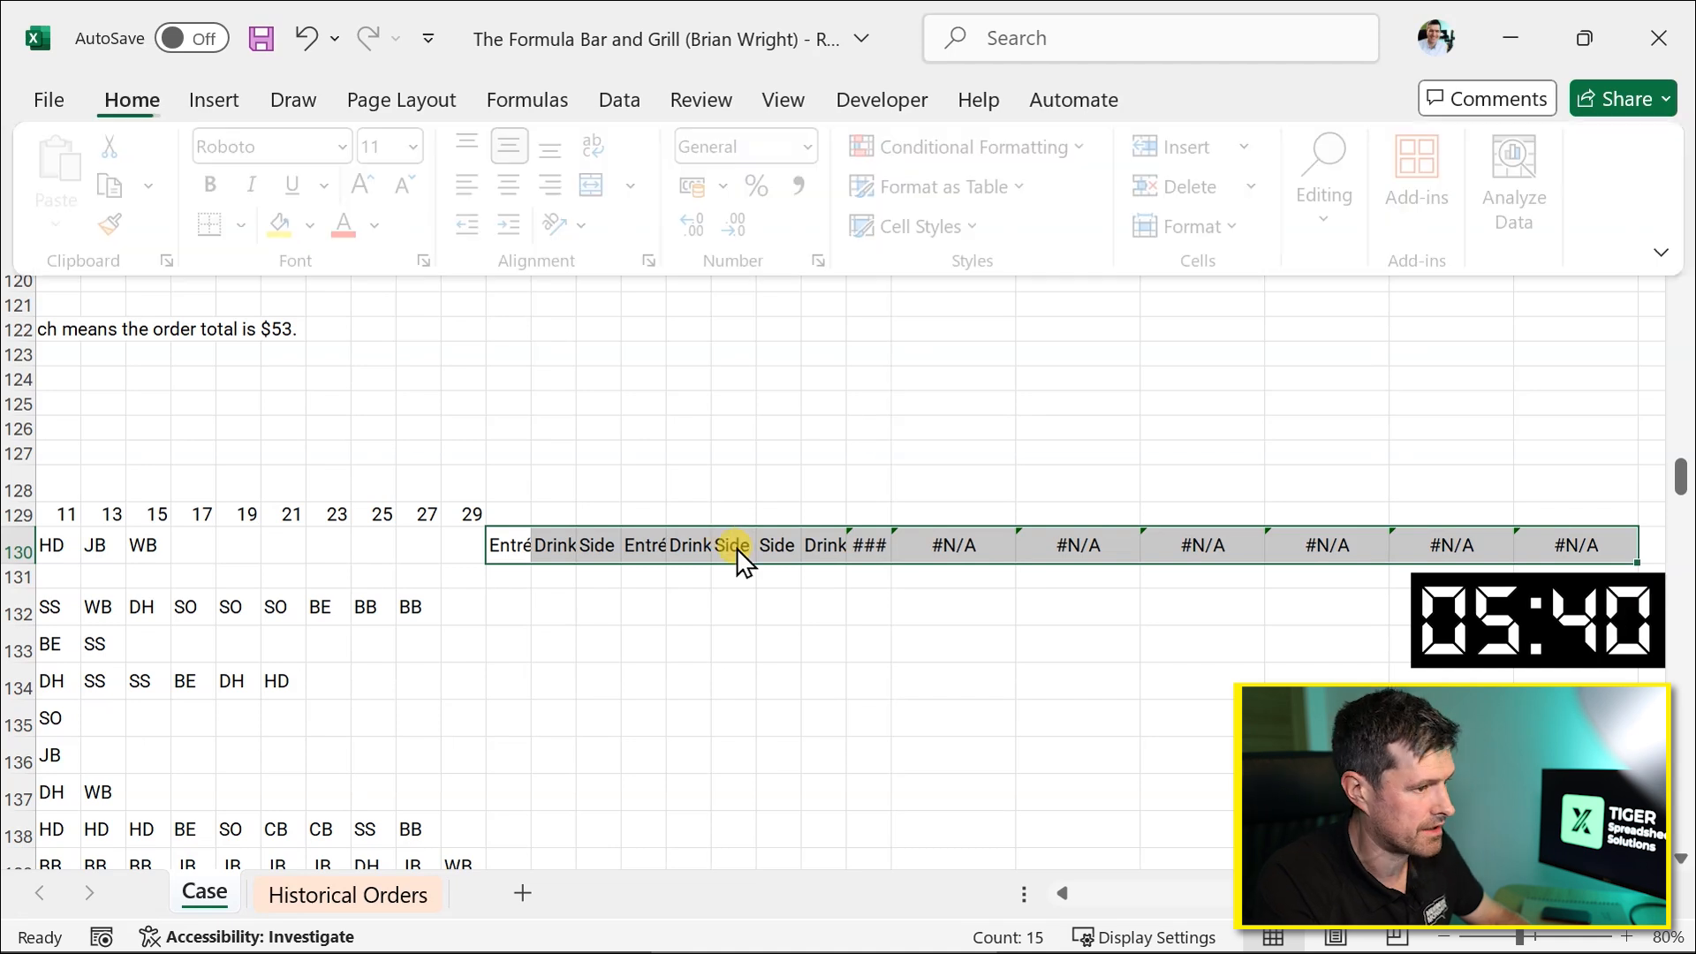
Narrow the column width of the category columns Y to AM.
key(alt+h)
key(o)
key(w)
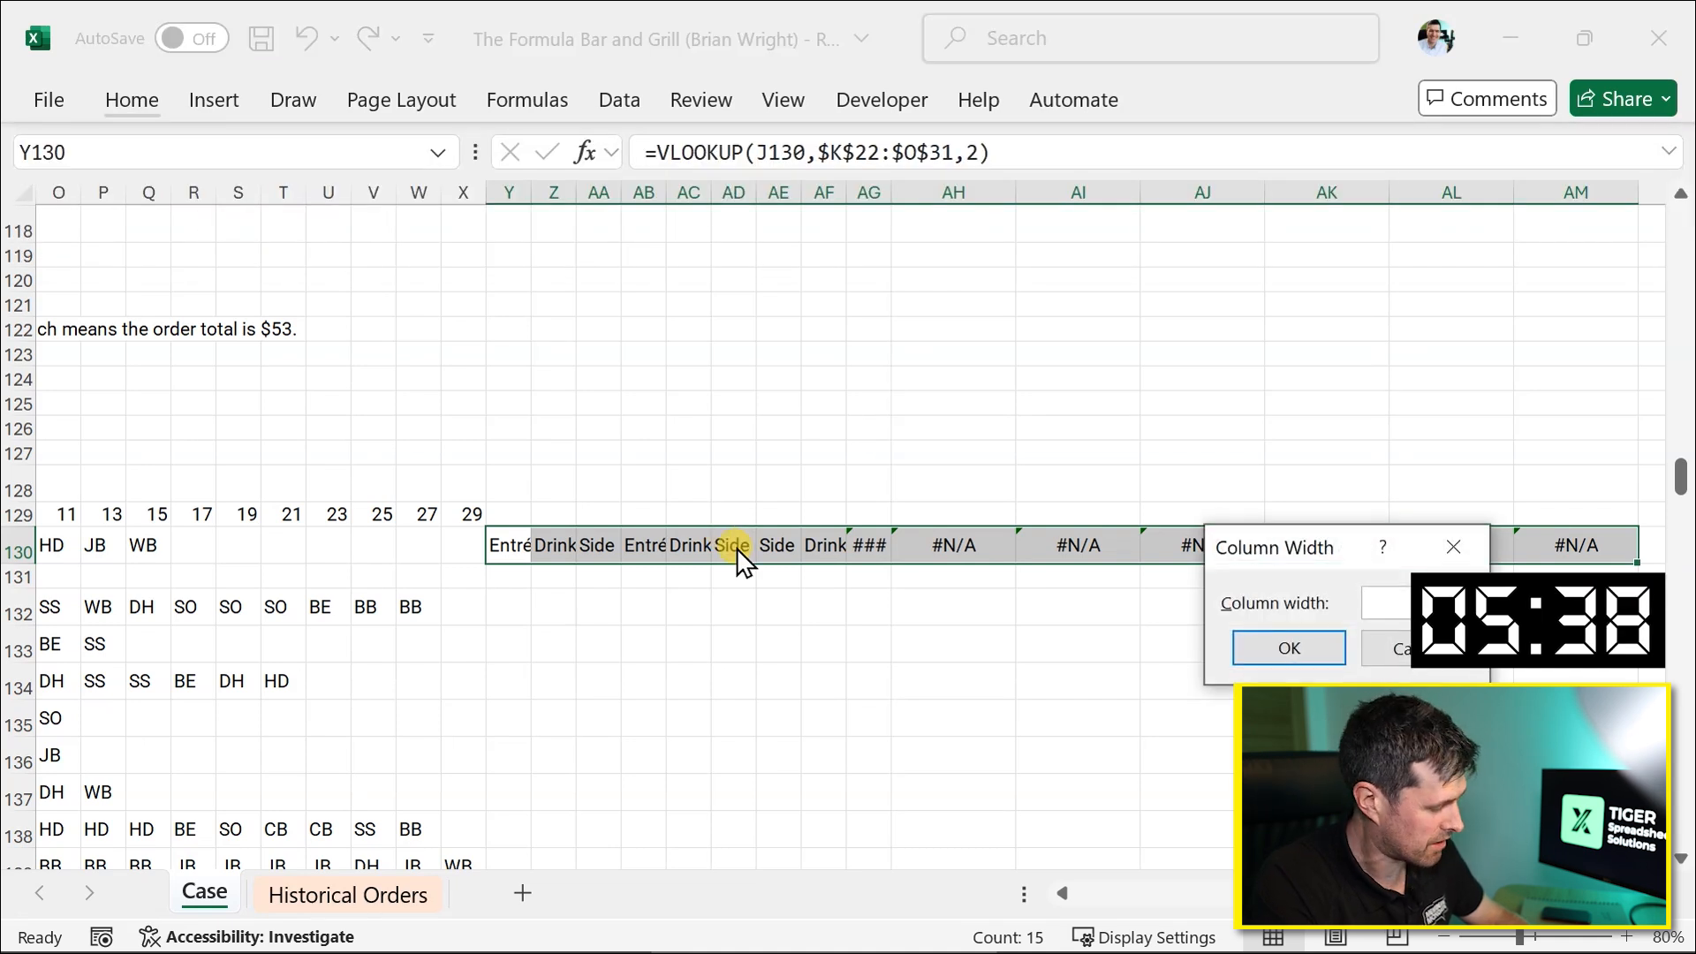
key(Return)
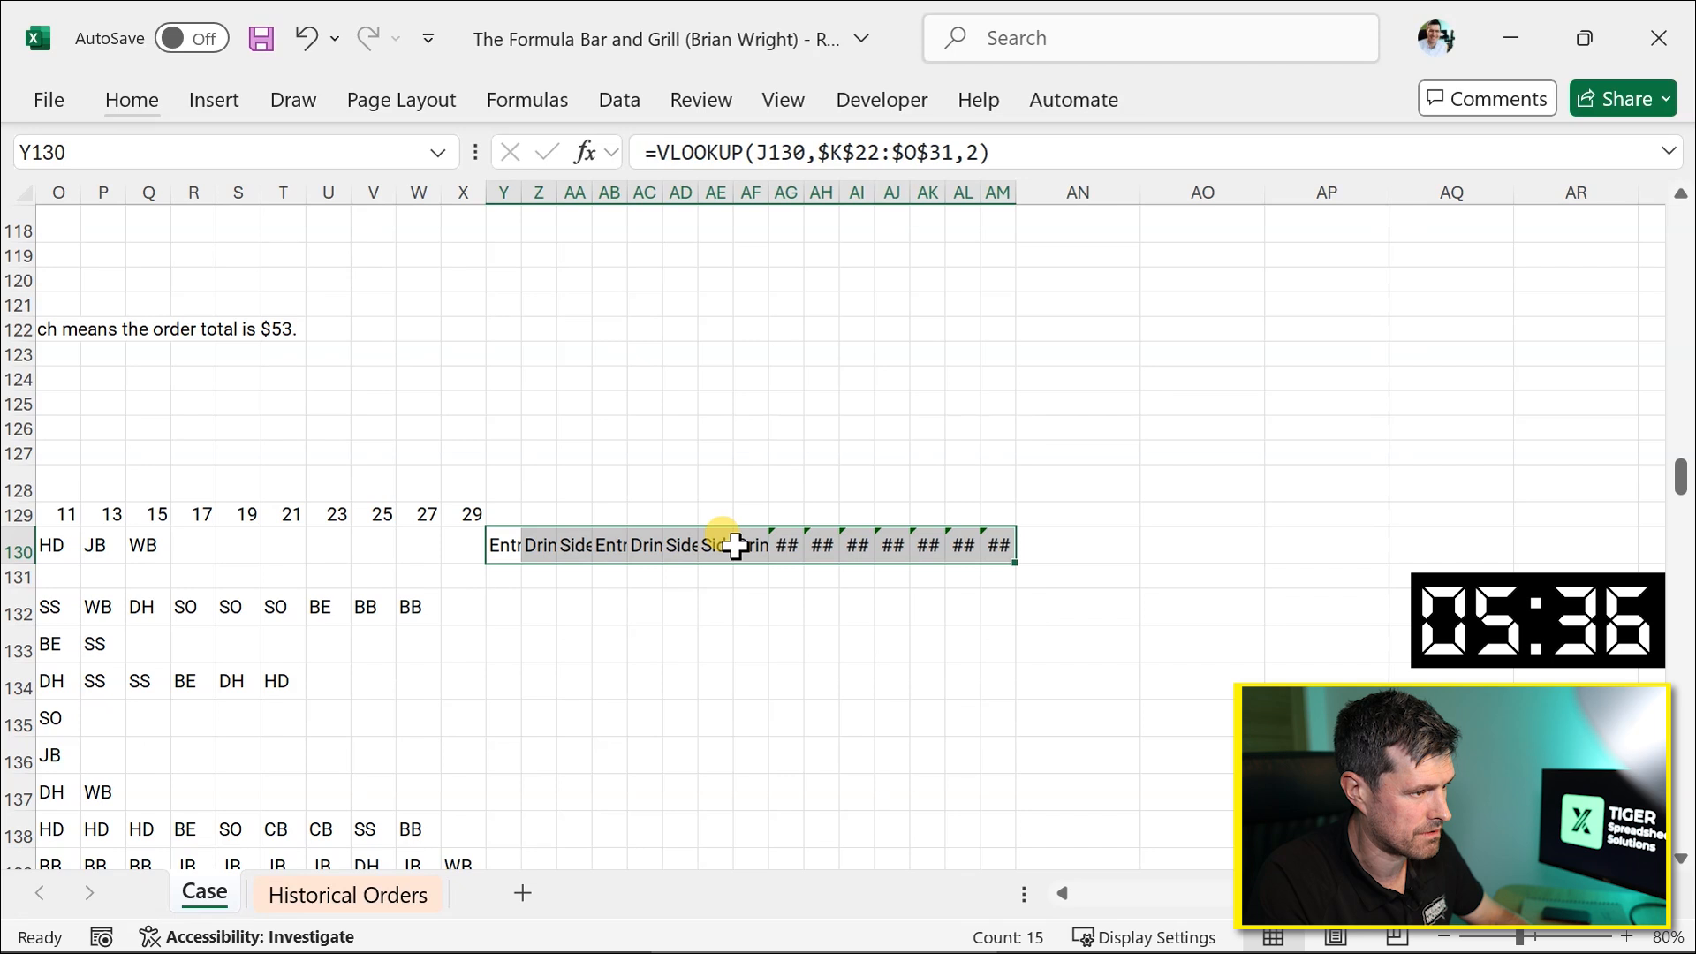
Wrap the Y130 category lookup in IF so it returns blank when the item code is empty: =IF(J130<>"",VLOOKUP(J130,$K$22:$O$31,2),"").
scroll(495, 589, left, 3)
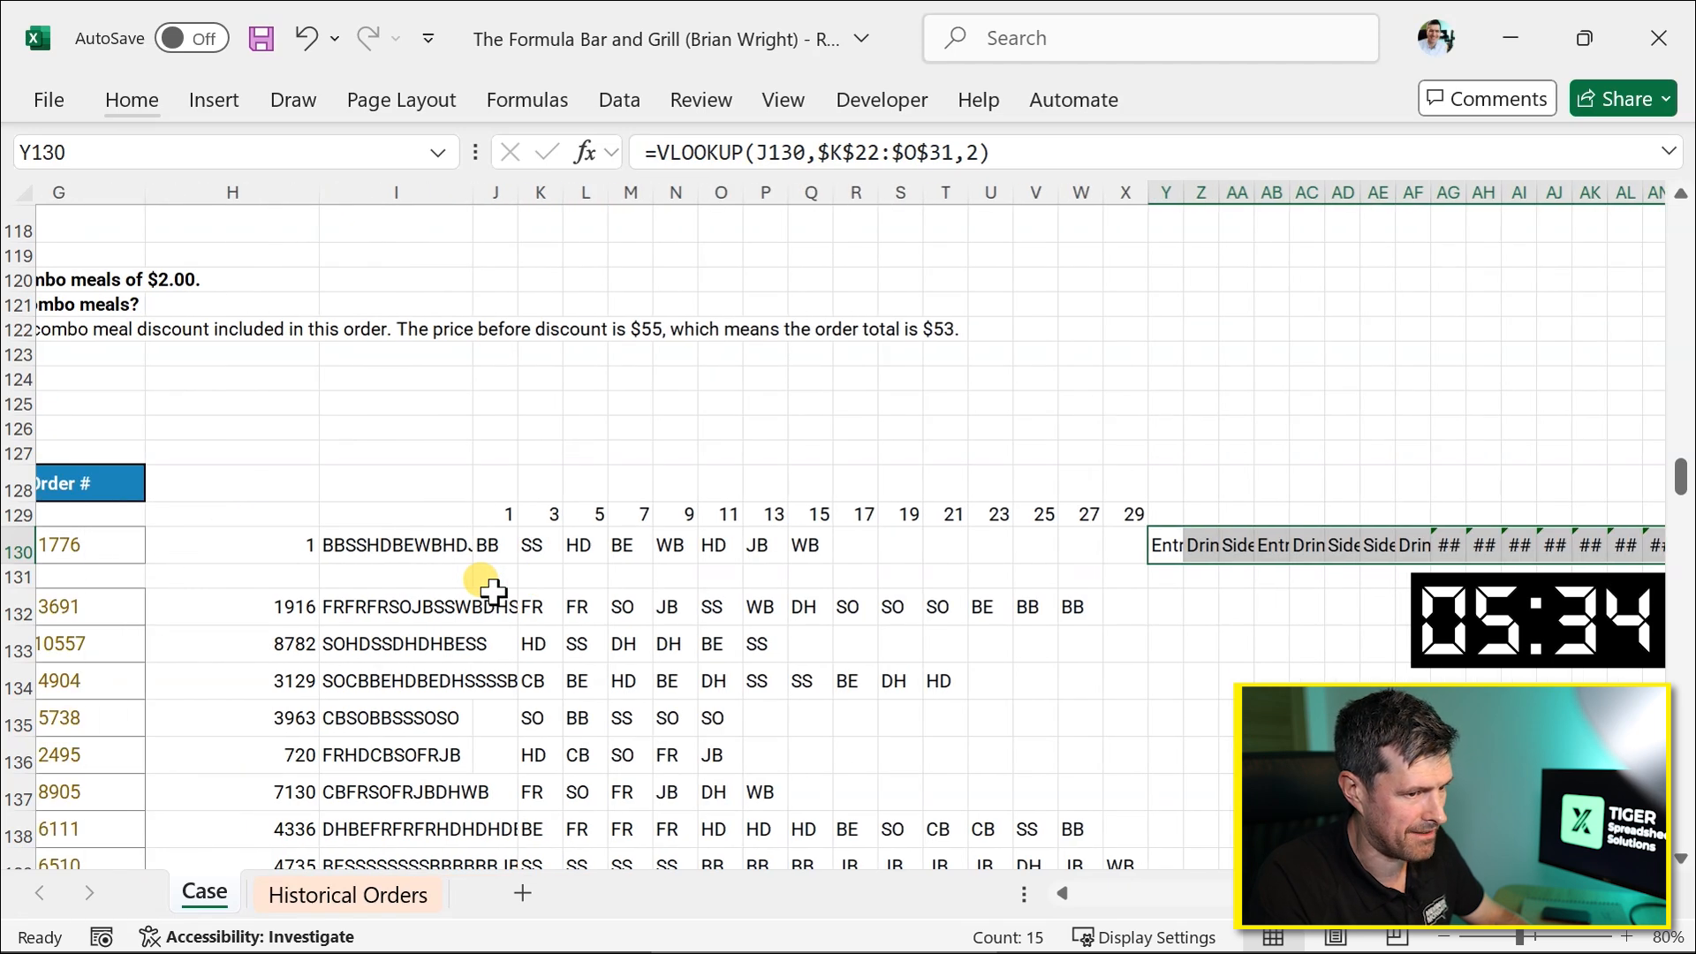
scroll(490, 590, right, 2)
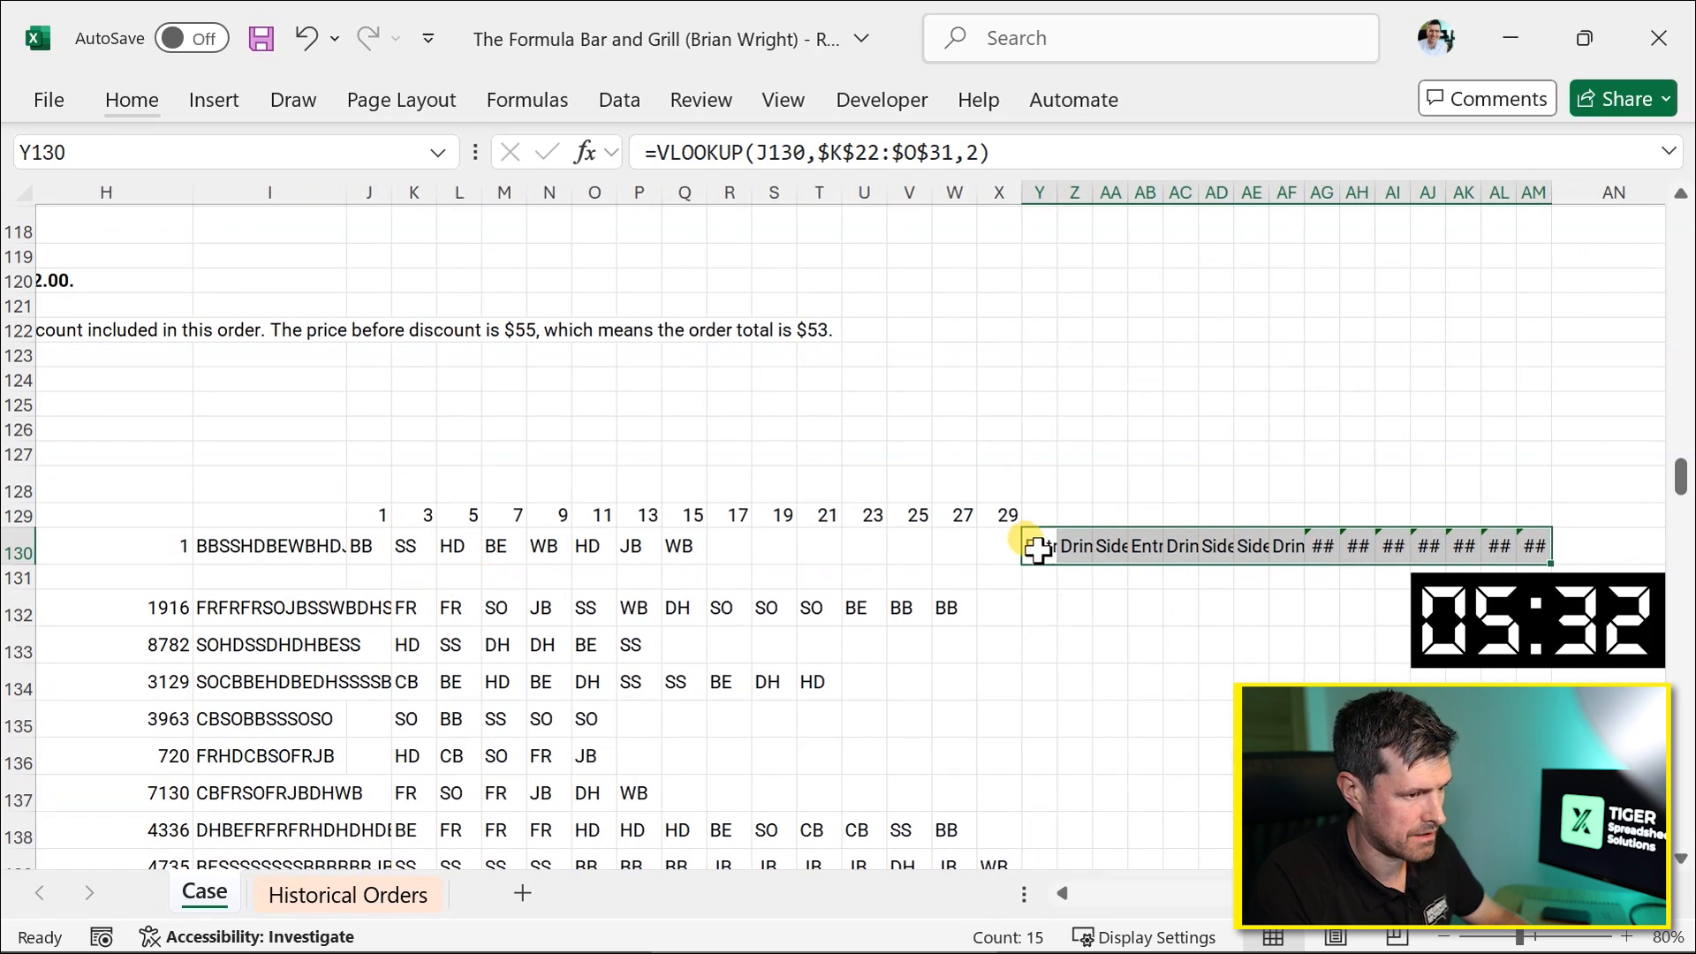
click(1036, 549)
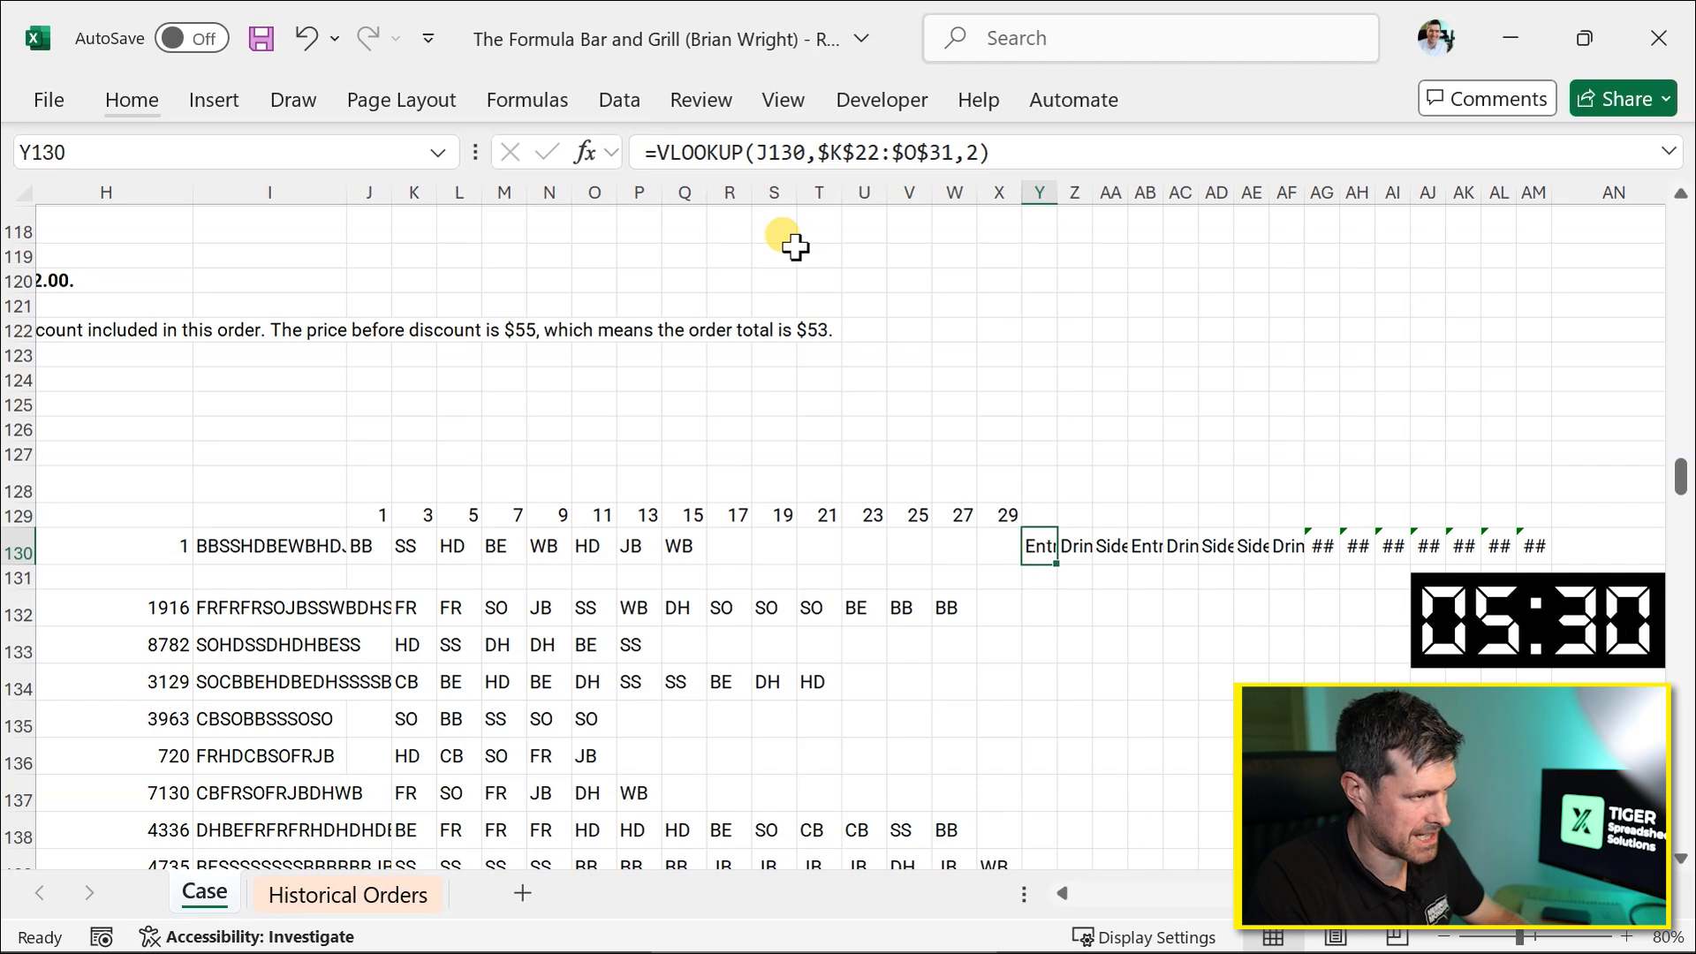
drag(654, 152, 789, 470)
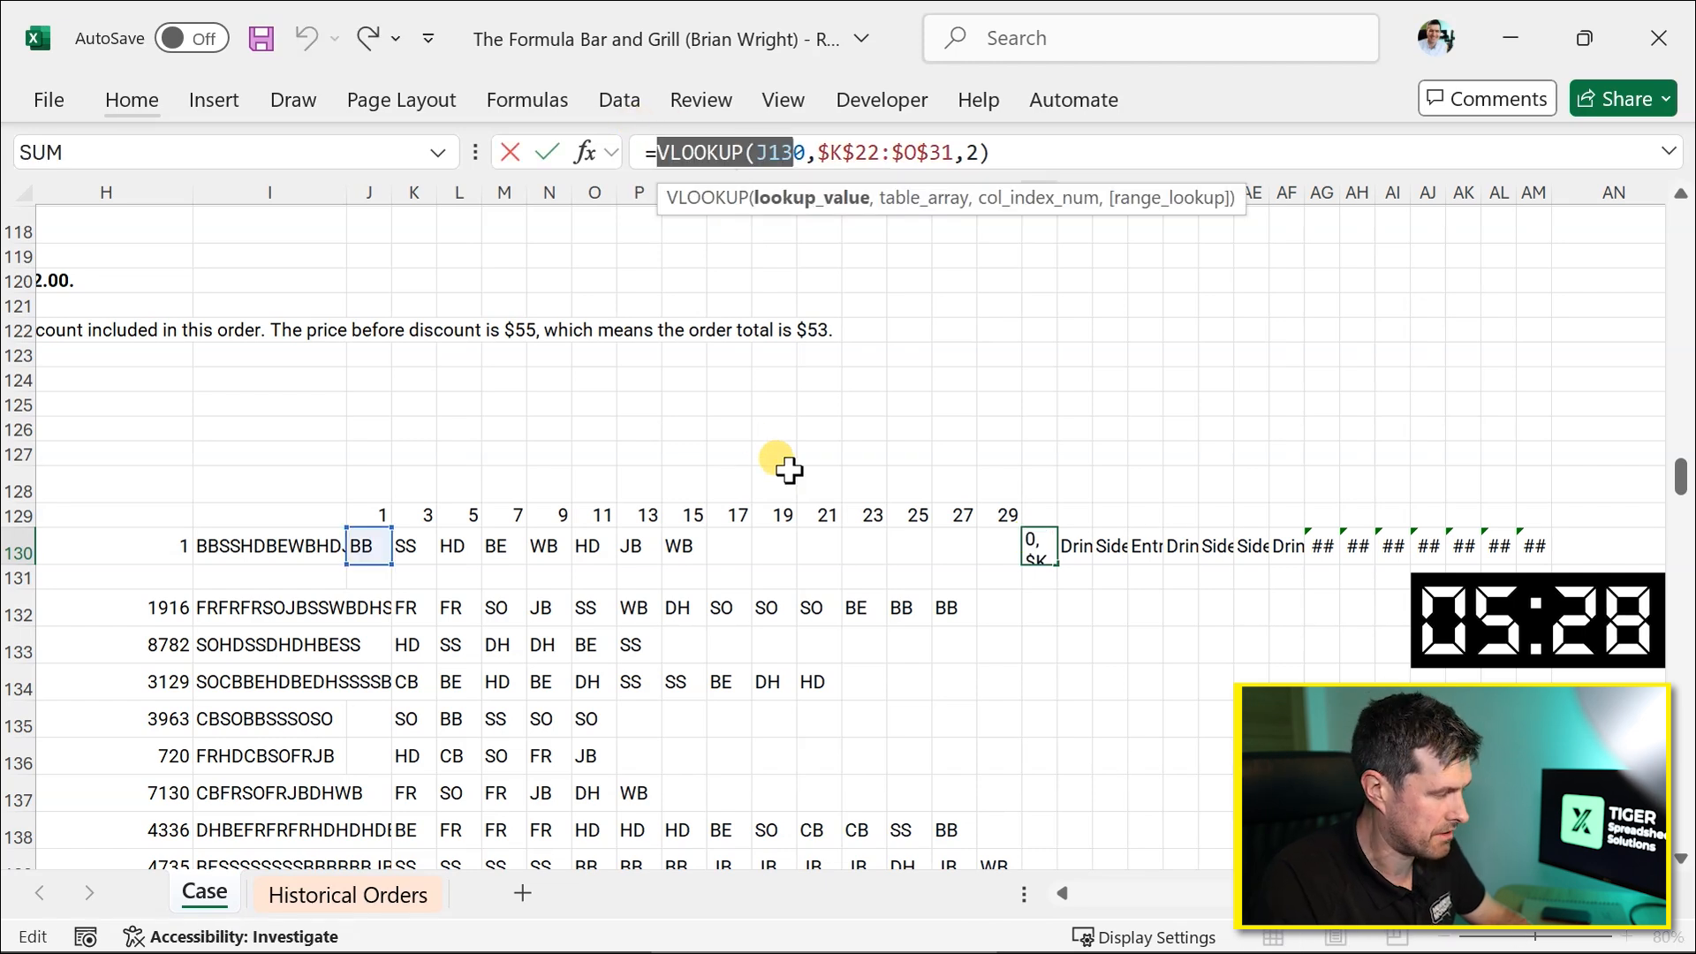
key(Left)
text(if()
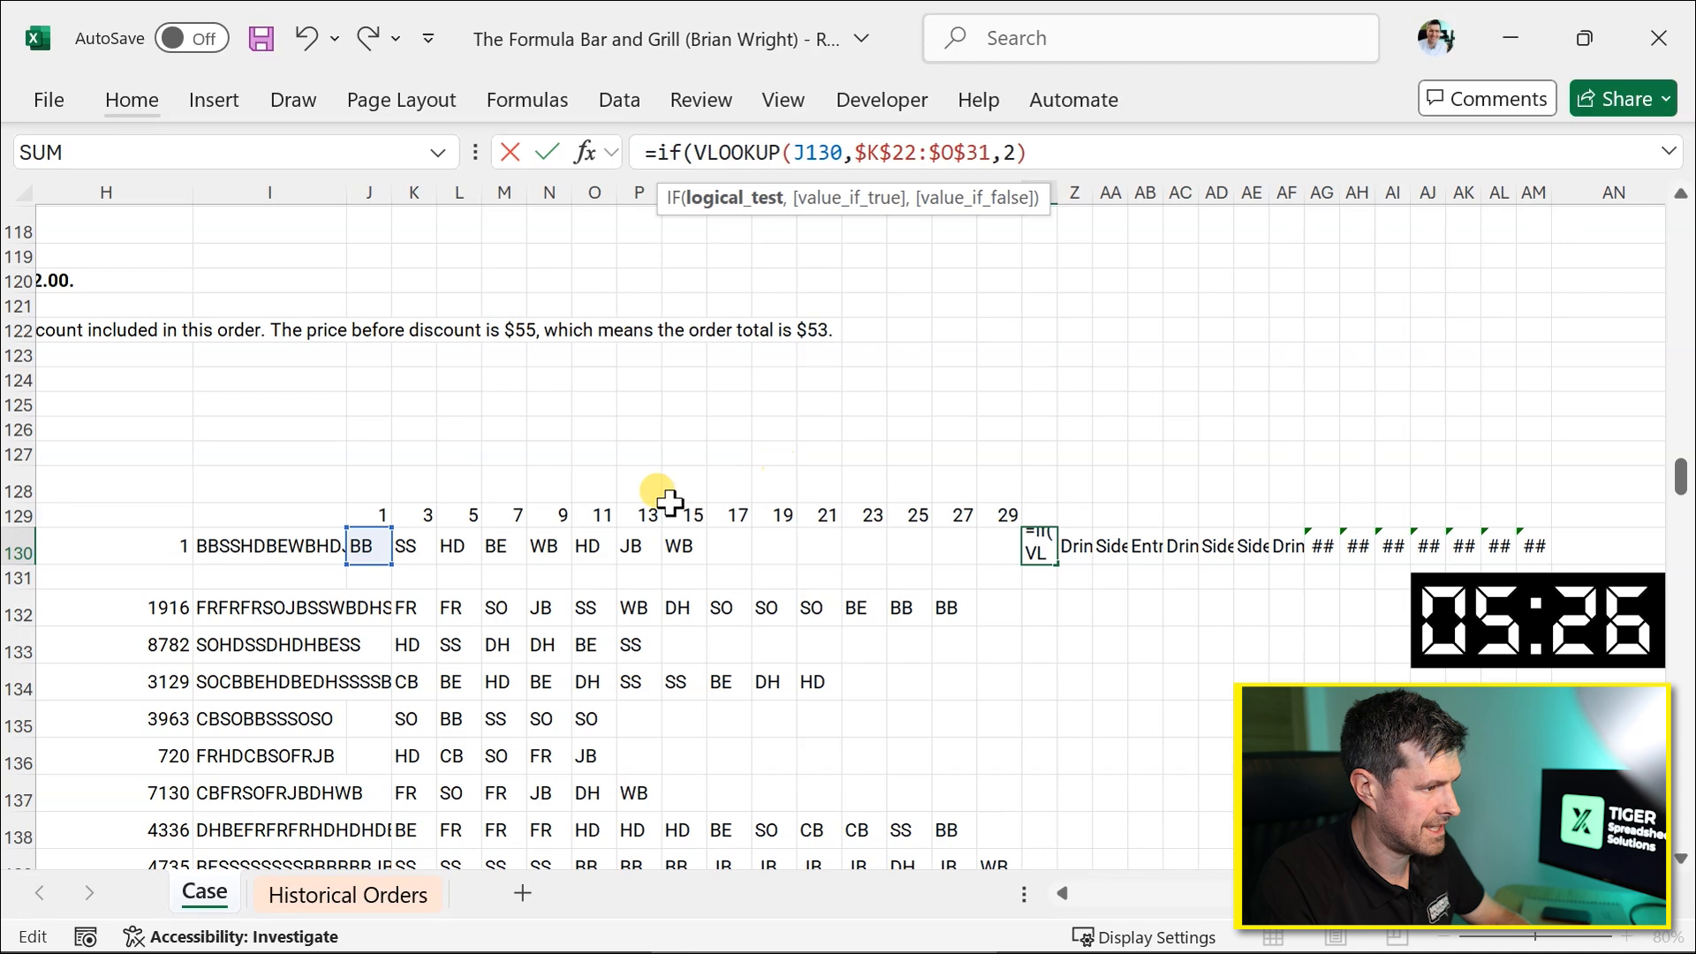
click(376, 539)
text(<>")
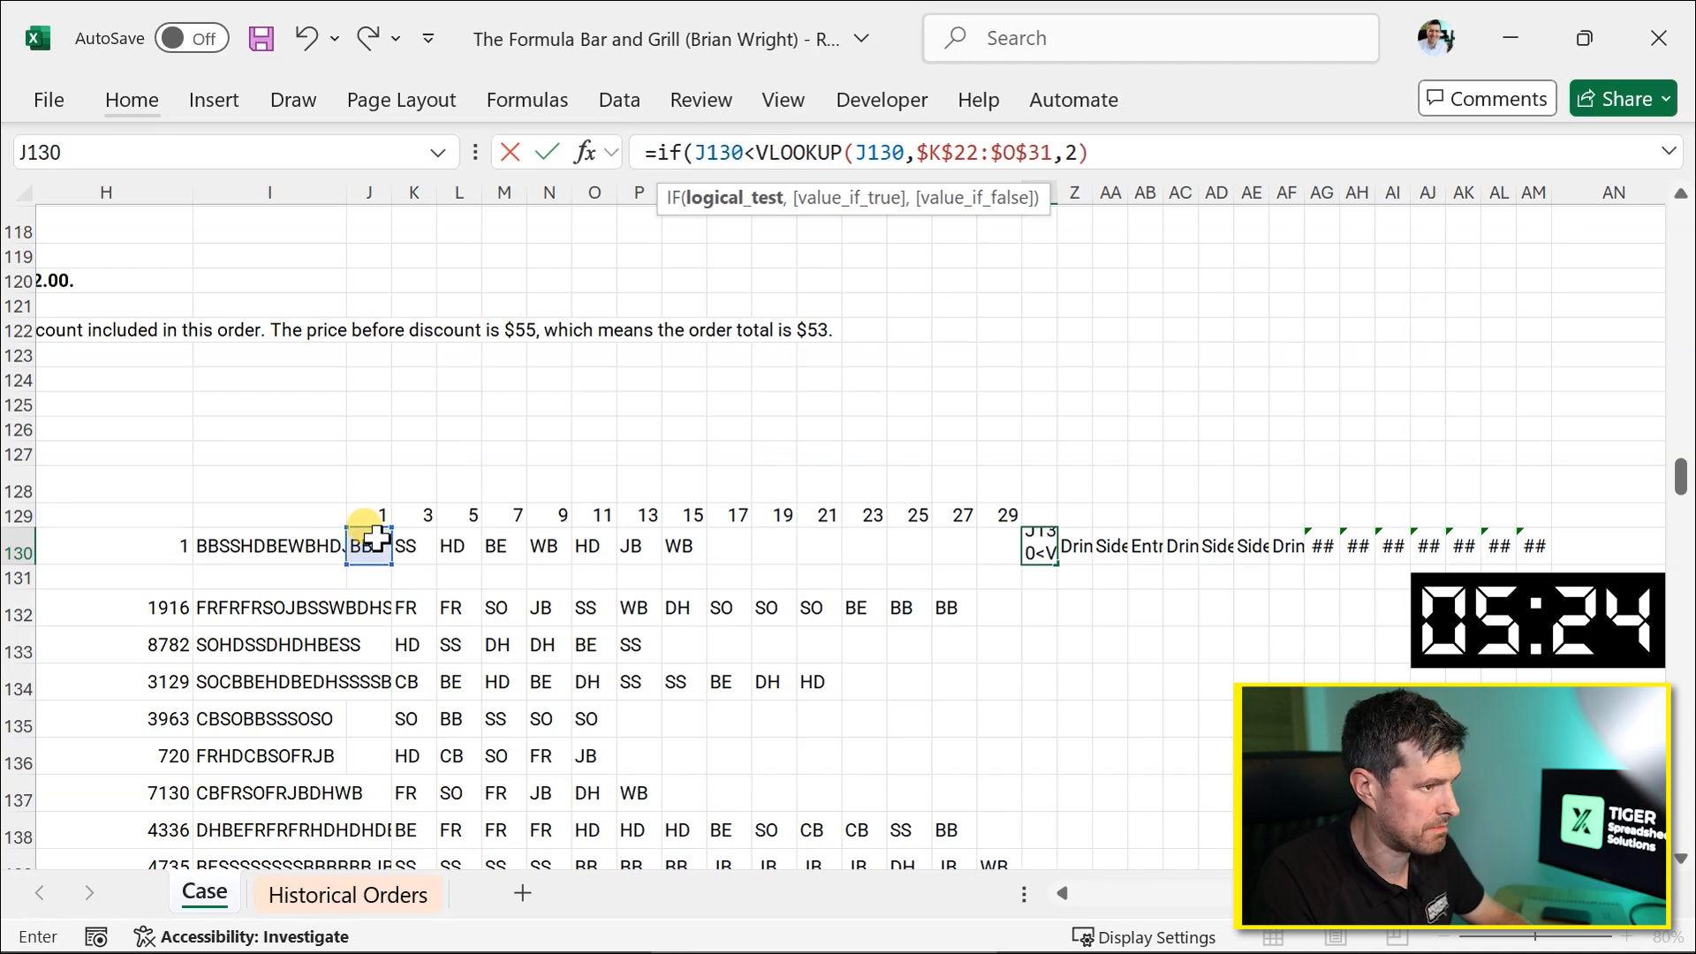
text(",)
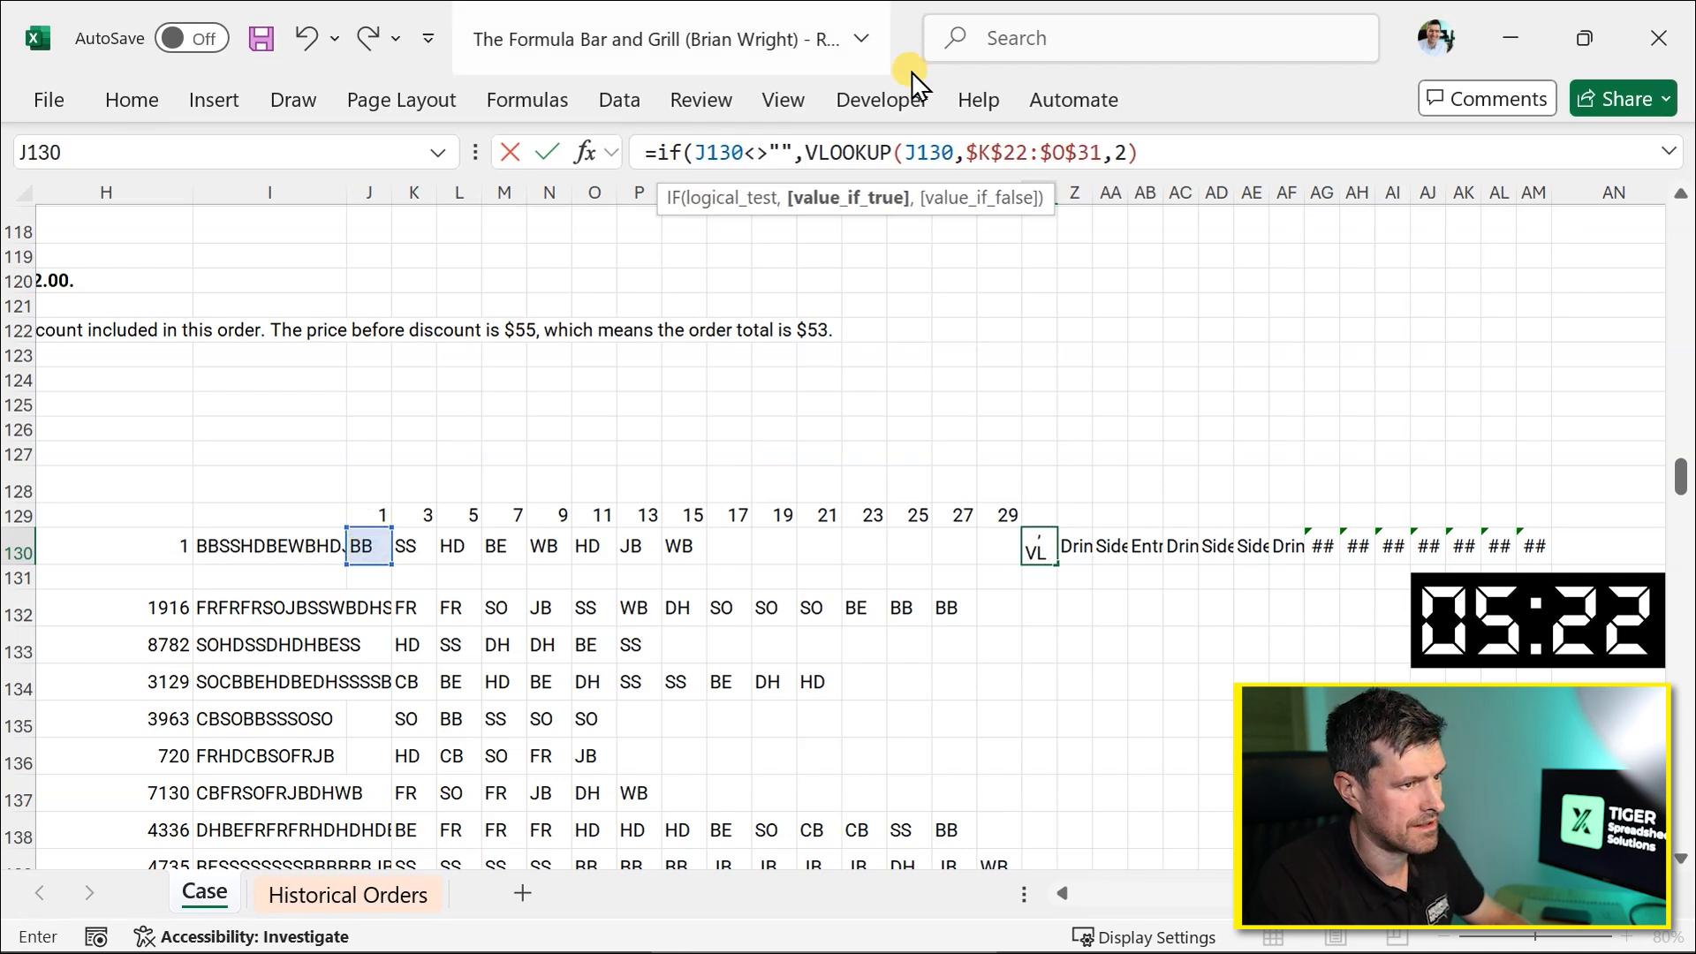
click(1154, 152)
text(,2))
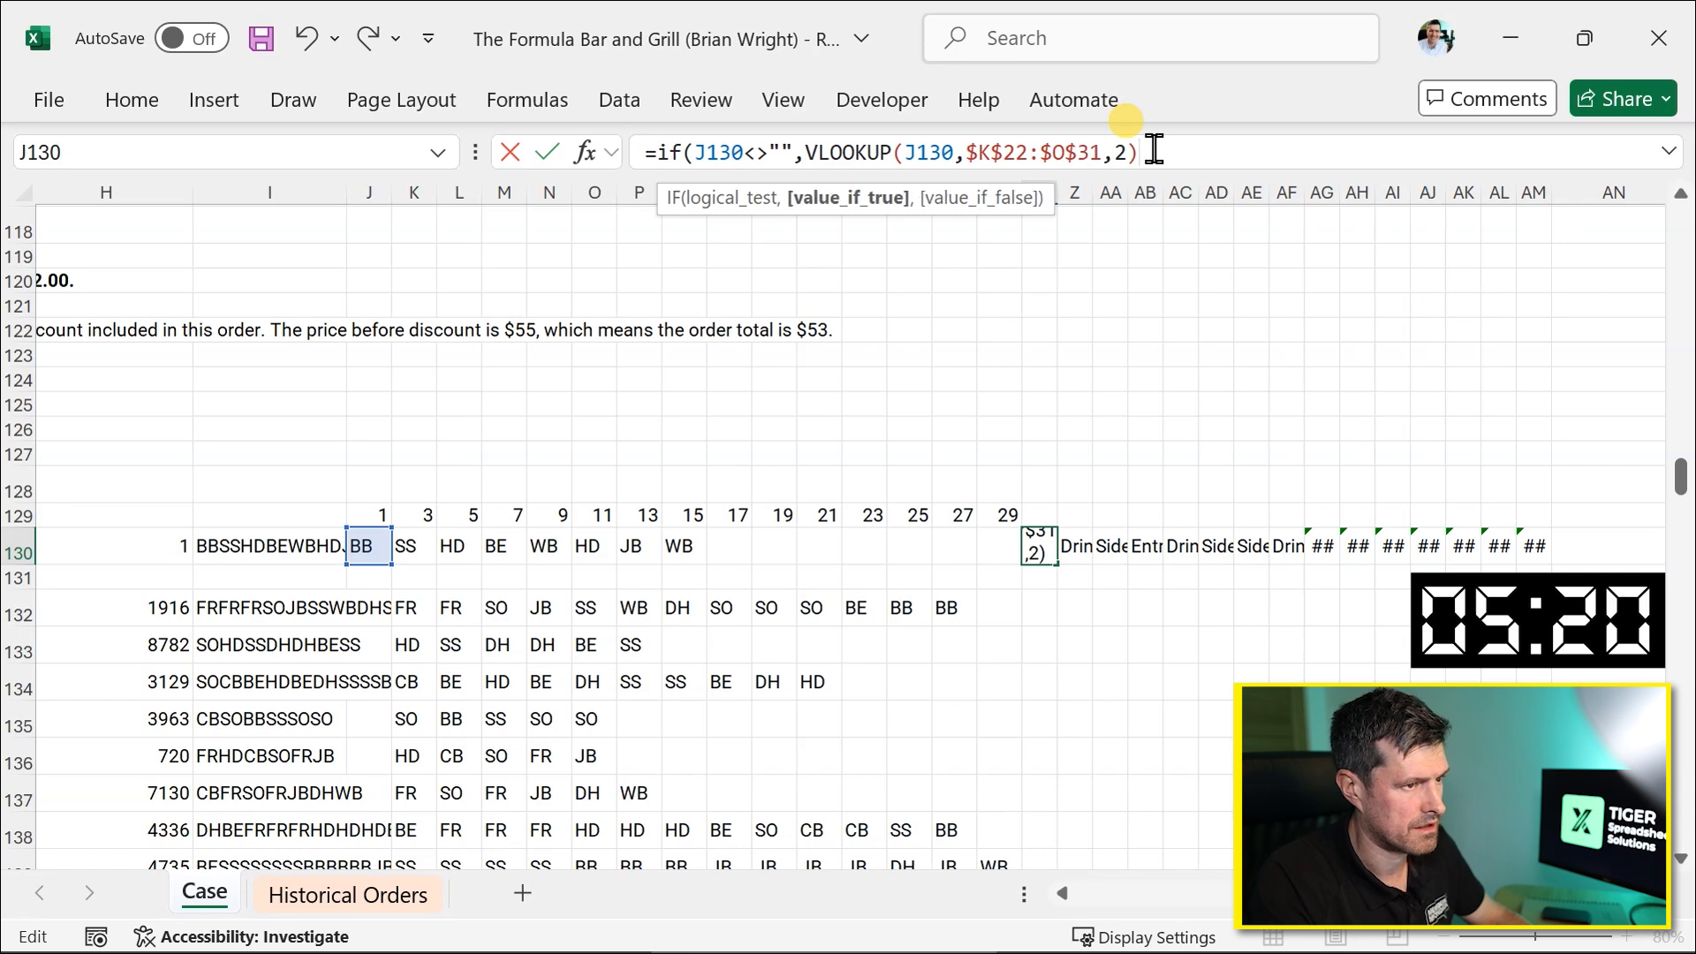
text(,""))
key(ctrl+Return)
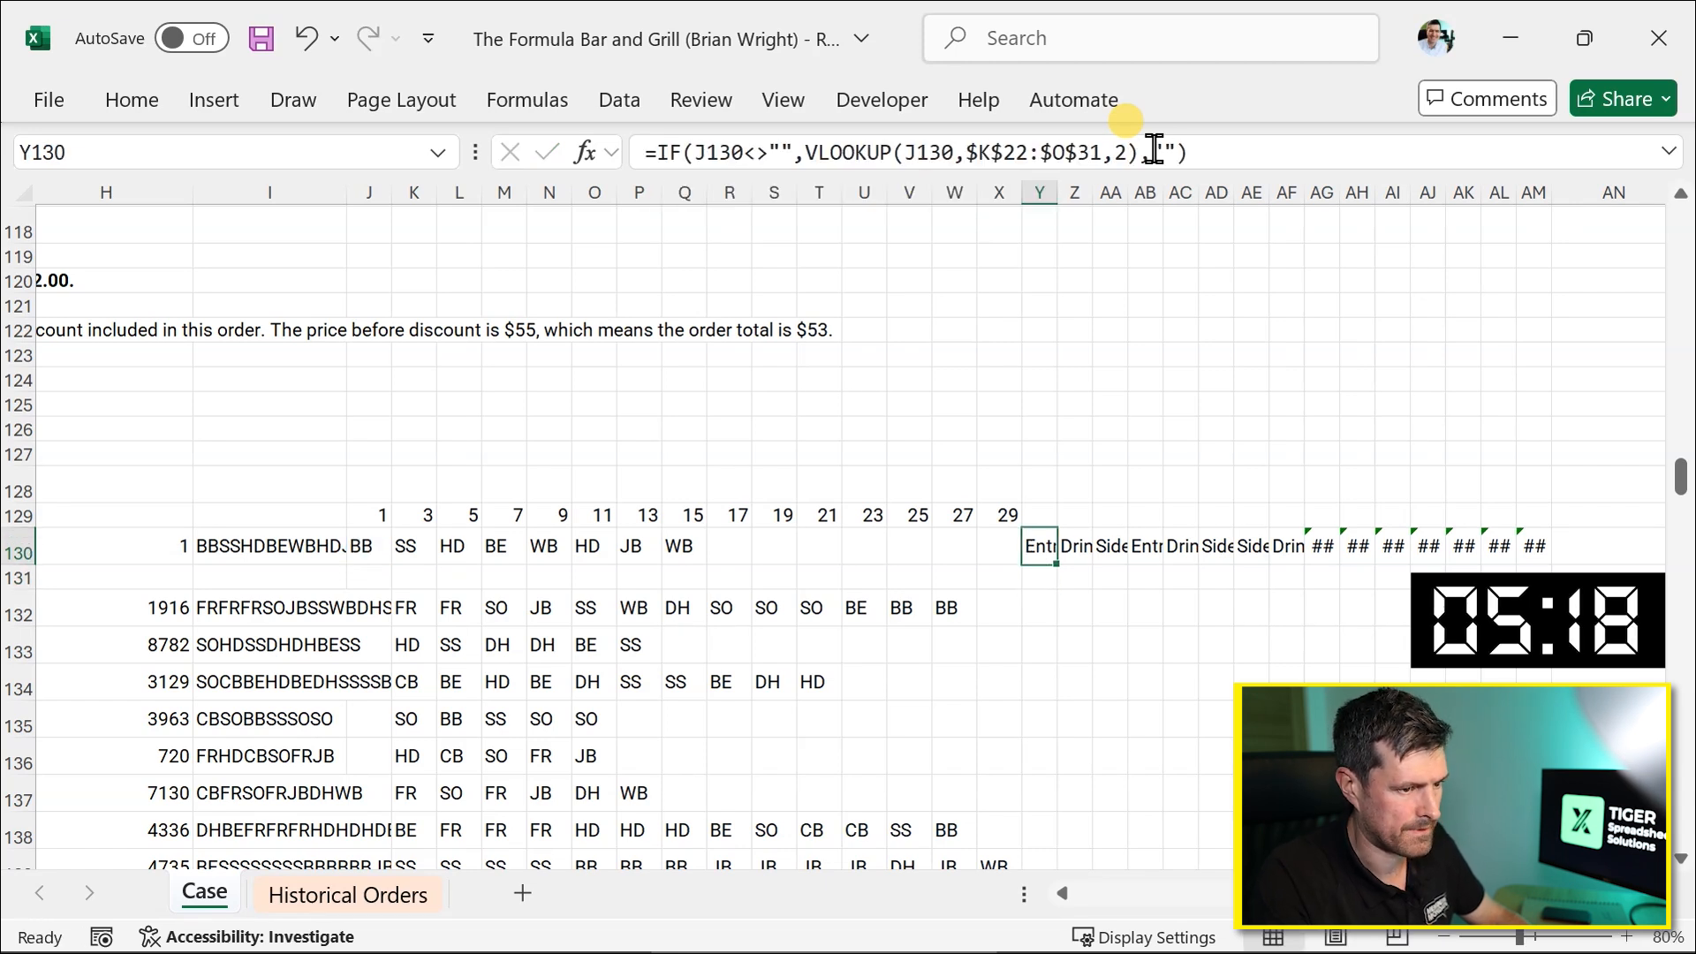
Fill the IF category formula across Y130:AM130 and down through row 151.
key(shift+Right)
key(shift+Right)
key(shift+Right)
key(shift+Right)
key(shift+Right)
key(shift+Right)
key(shift+Right)
key(shift+Right)
key(shift+Right)
key(shift+Right)
key(shift+Right)
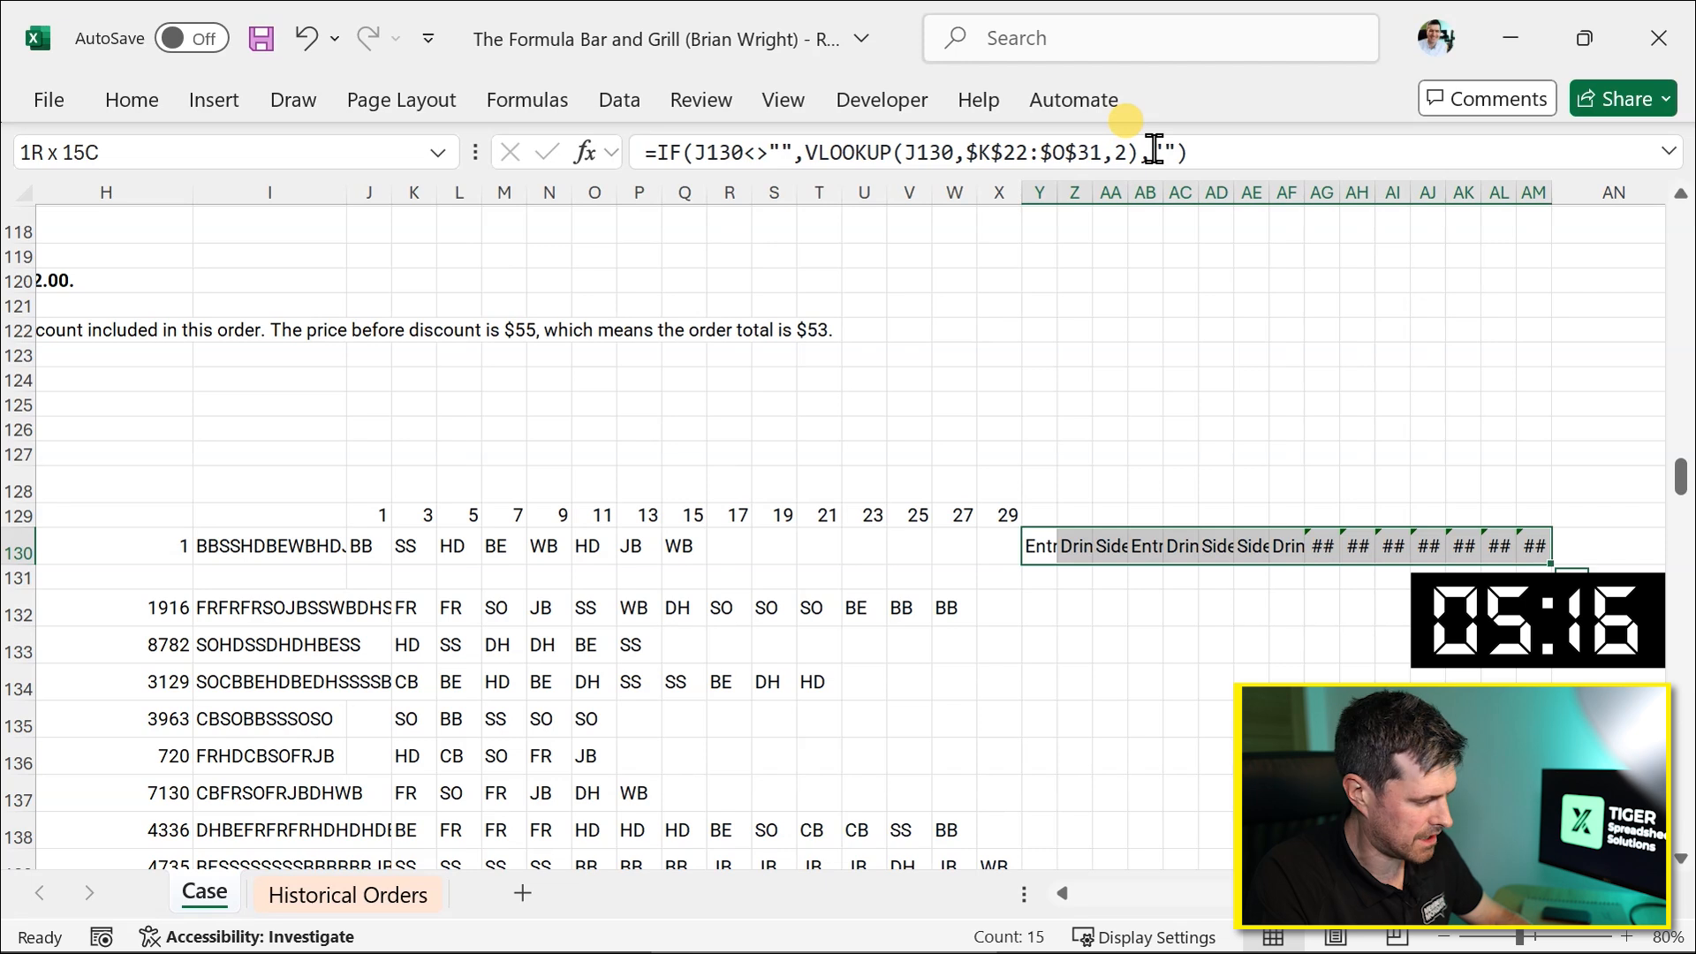
key(shift+Down)
key(shift+Down)
key(shift+Down)
key(shift+Down)
key(shift+Down)
key(shift+Down)
key(shift+Down)
key(shift+Down)
key(shift+Down)
key(shift+Down)
key(shift+Down)
key(shift+Down)
key(shift+Down)
key(shift+Down)
key(shift+Down)
key(shift+Down)
key(shift+Down)
key(shift+Down)
key(shift+Down)
key(shift+Down)
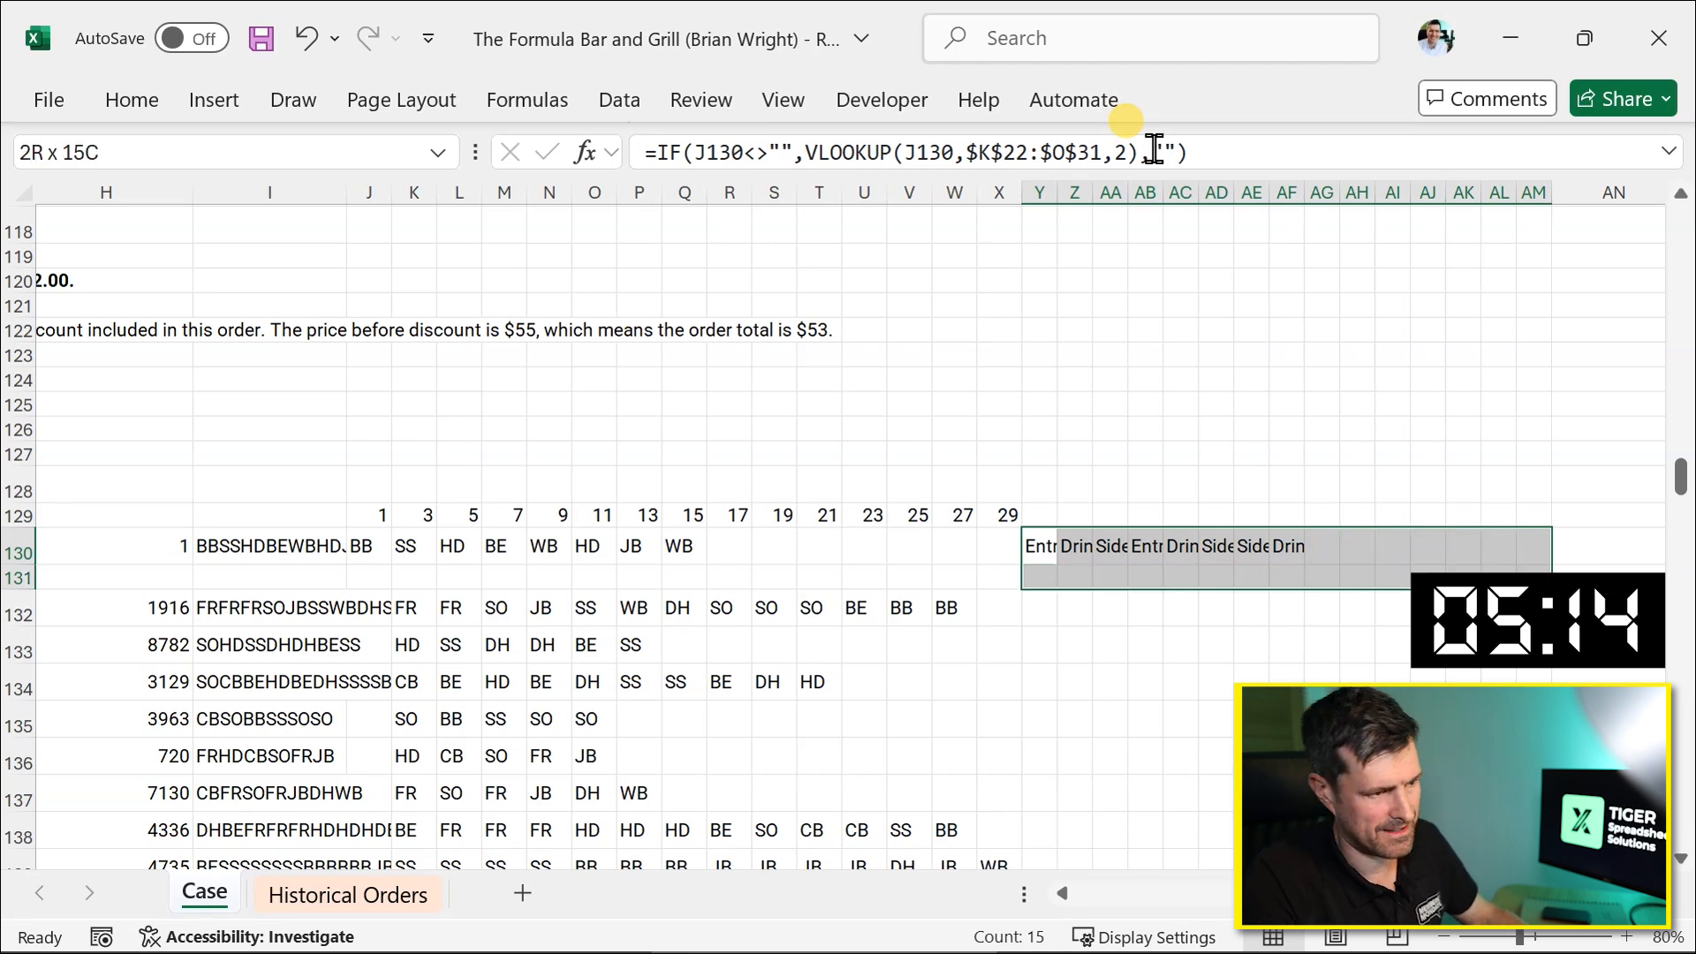
key(shift+Up)
key(shift+Up)
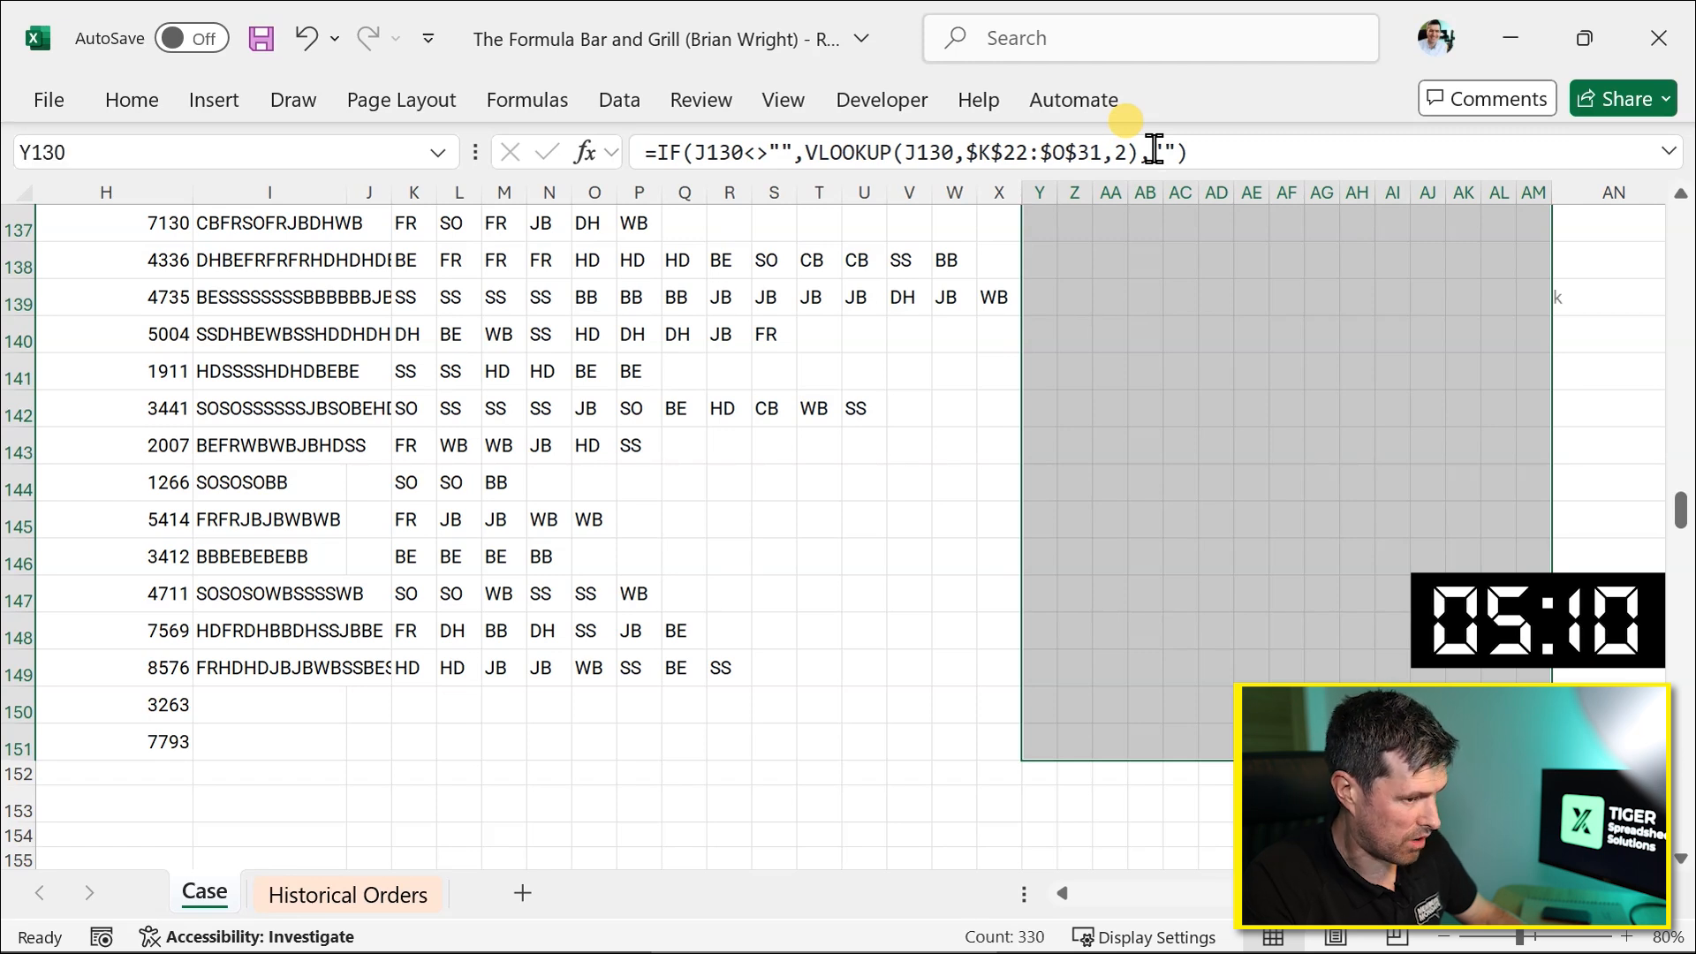
key(ctrl+Return)
Fill the order item formulas in columns I to R from row 149 down to row 151.
scroll(139, 474, left, 3)
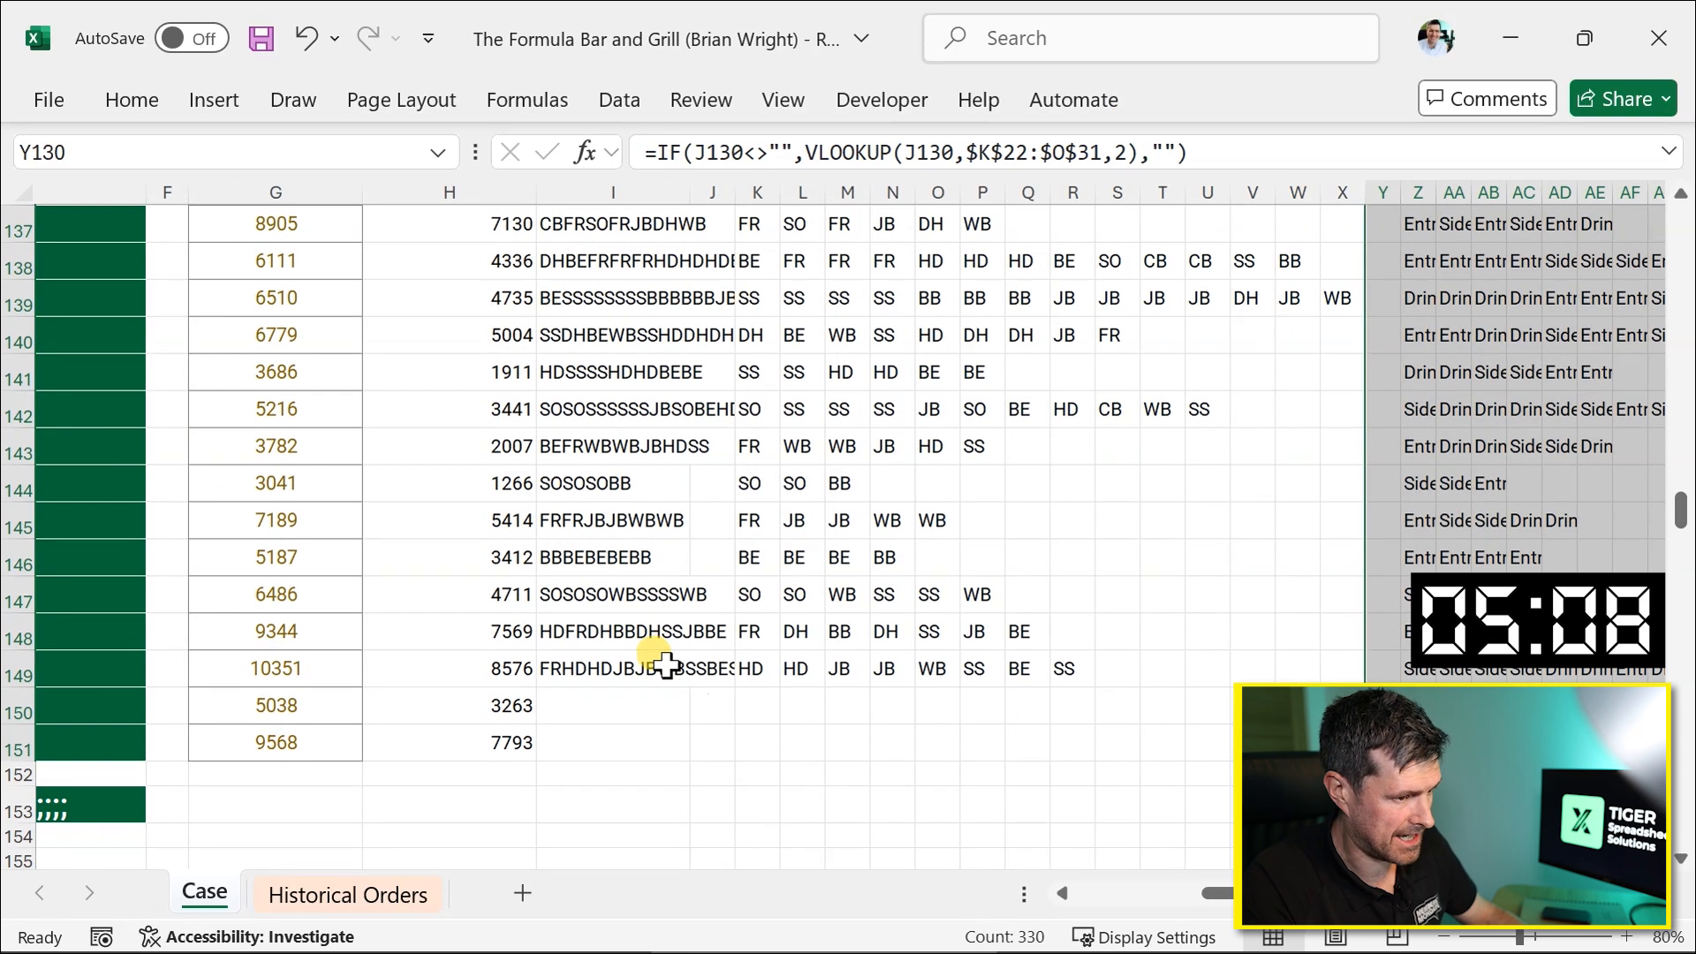
click(667, 665)
key(shift+Right)
key(shift+Right)
key(shift+Right)
key(shift+Right)
key(shift+Right)
key(shift+Right)
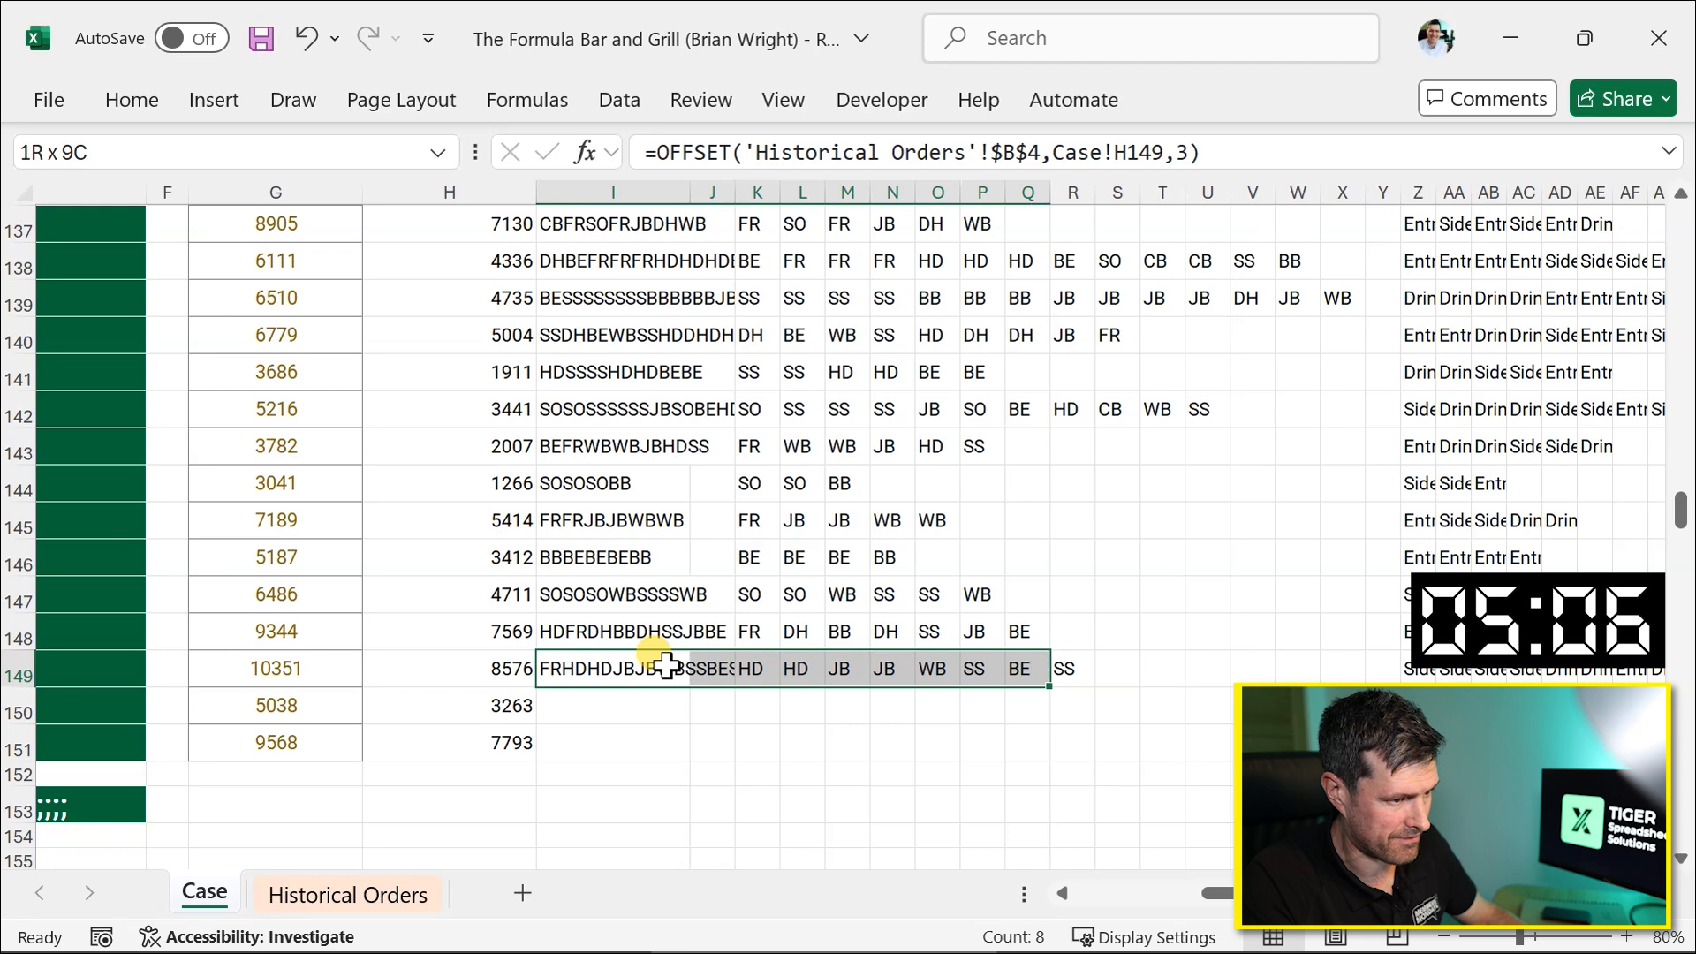
key(shift+Right)
key(shift+Down)
key(shift+Down)
key(ctrl+d)
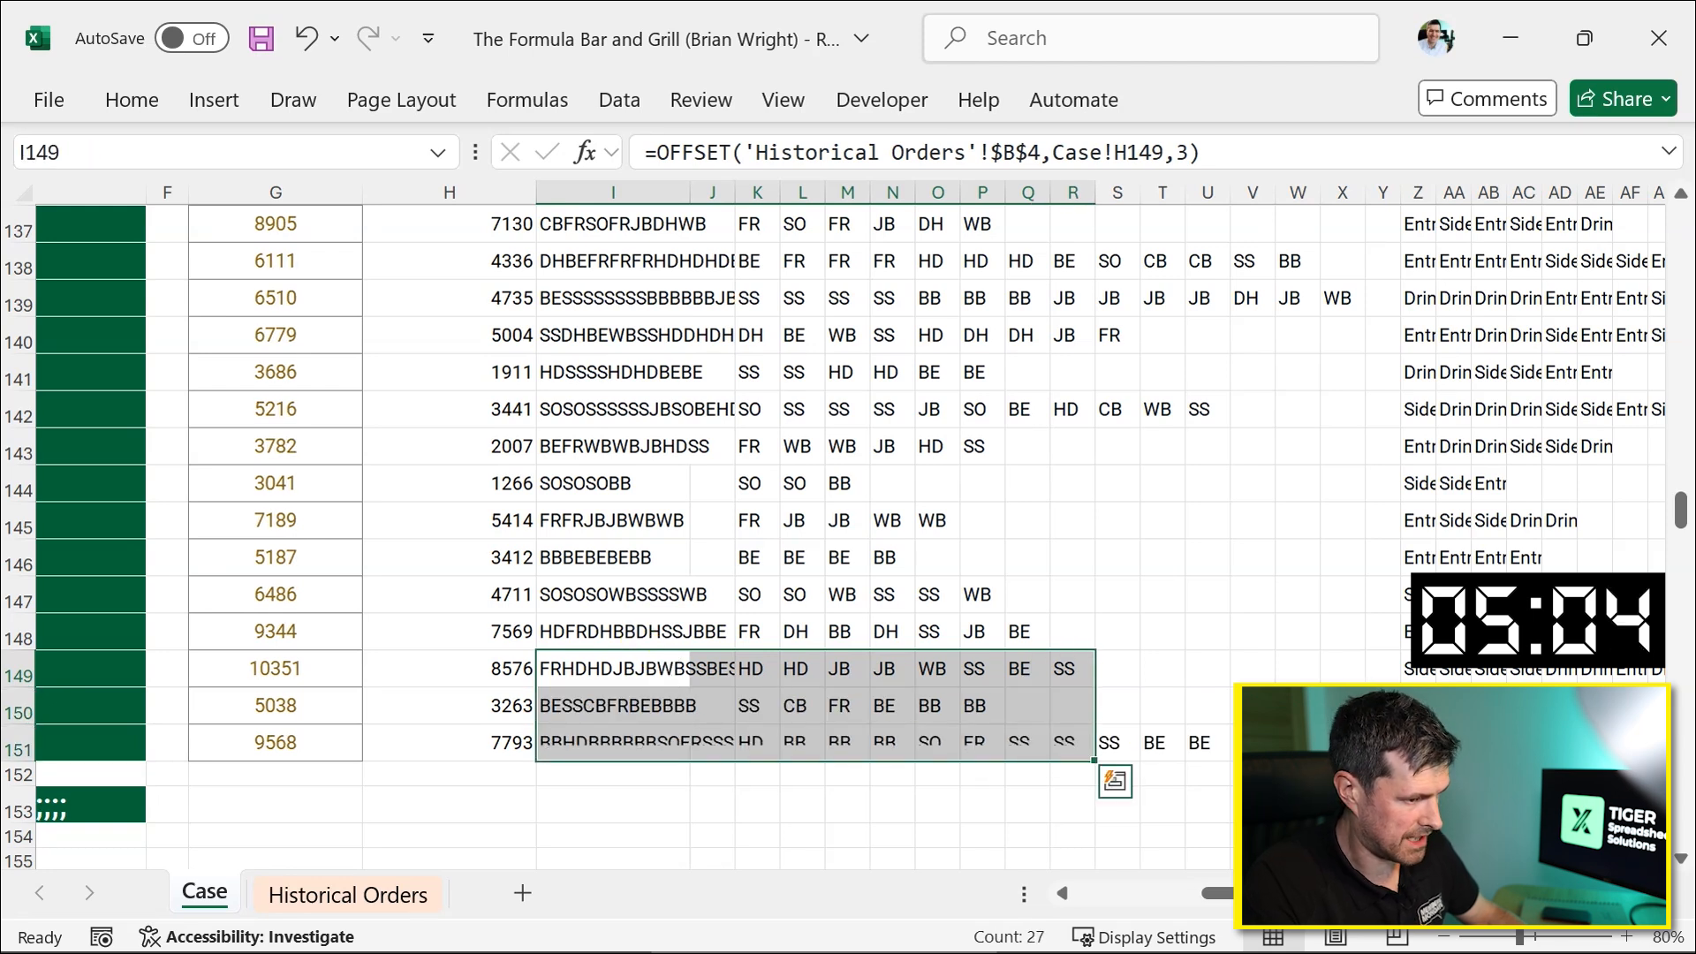
scroll(619, 476, right, 2)
click(889, 519)
scroll(890, 519, up, 1)
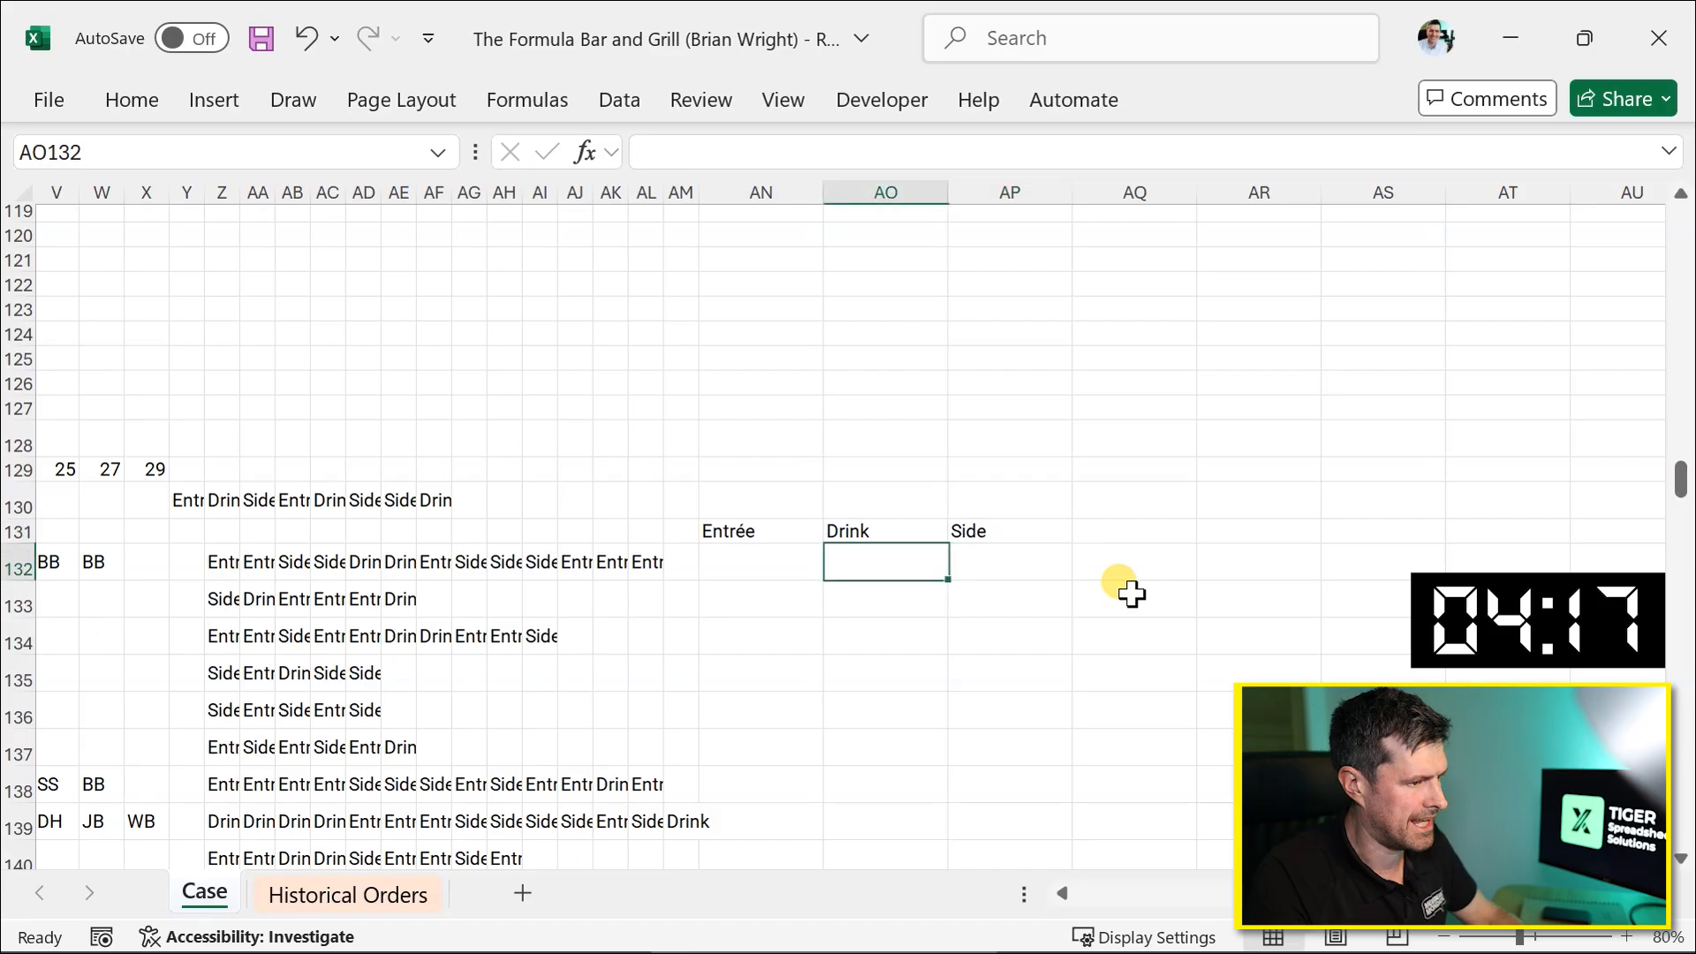
key(Left)
key(Left)
text(=o)
key(BackSpace)
key(Escape)
key(Right)
Enter =COUNTIF($Z132:$AM132,AN$131) in AN132 to count the order's Entrée items.
text(=c)
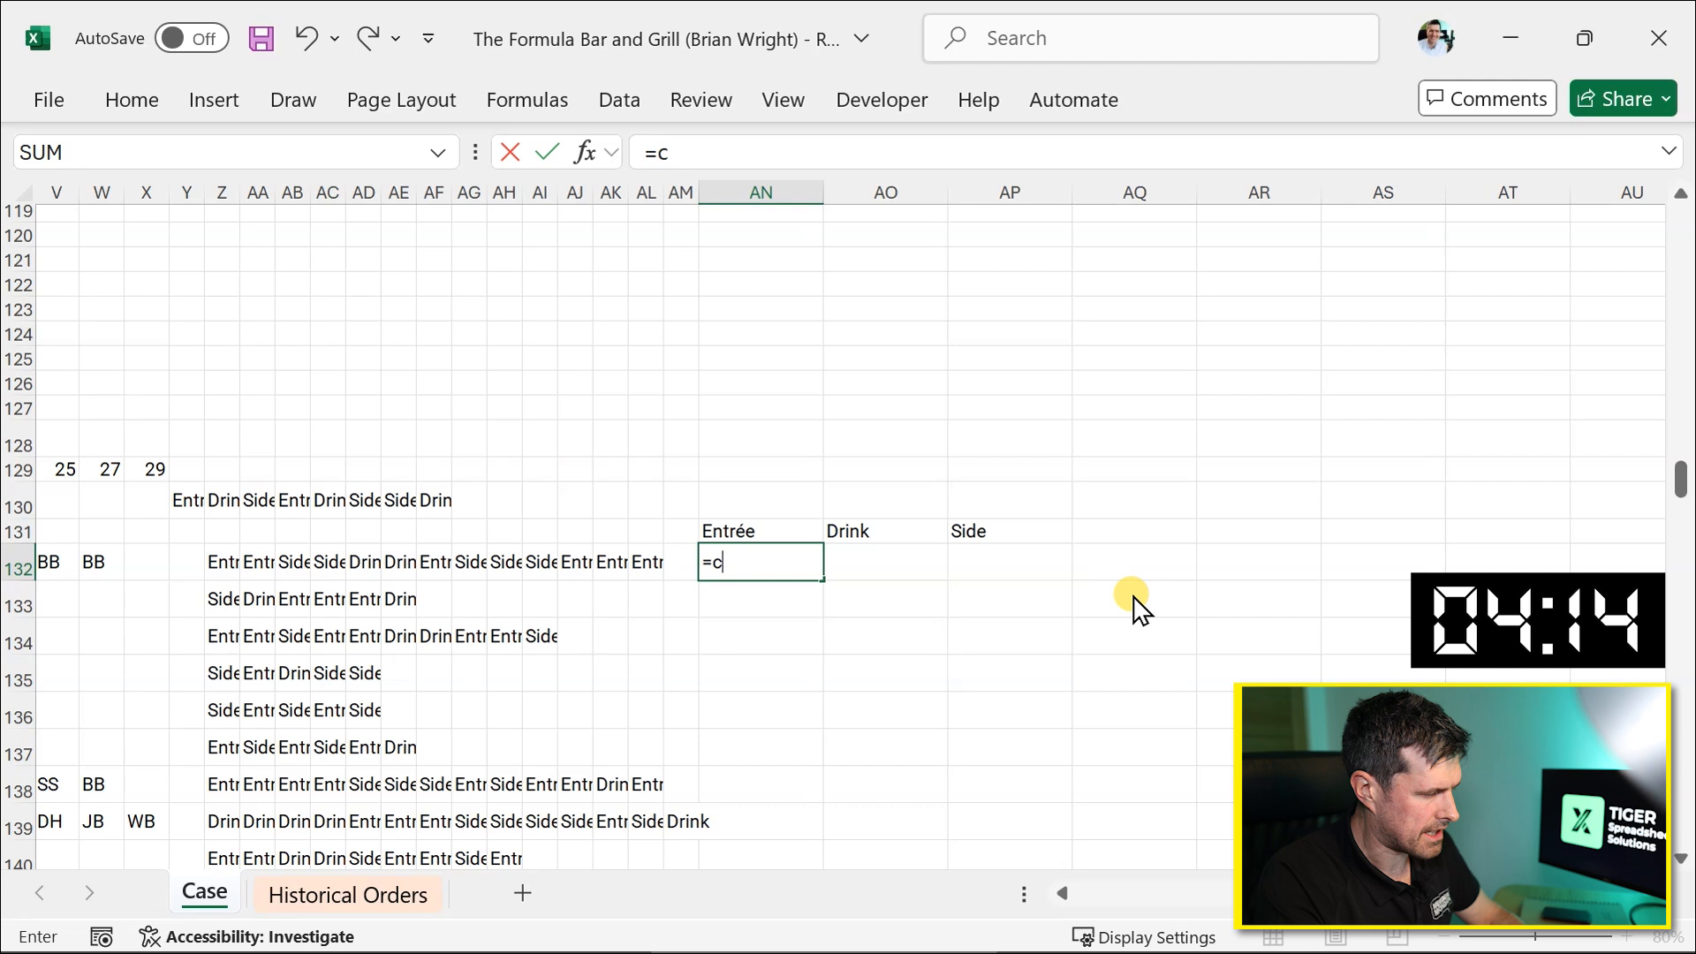
text(ountif()
key(Left)
key(Left)
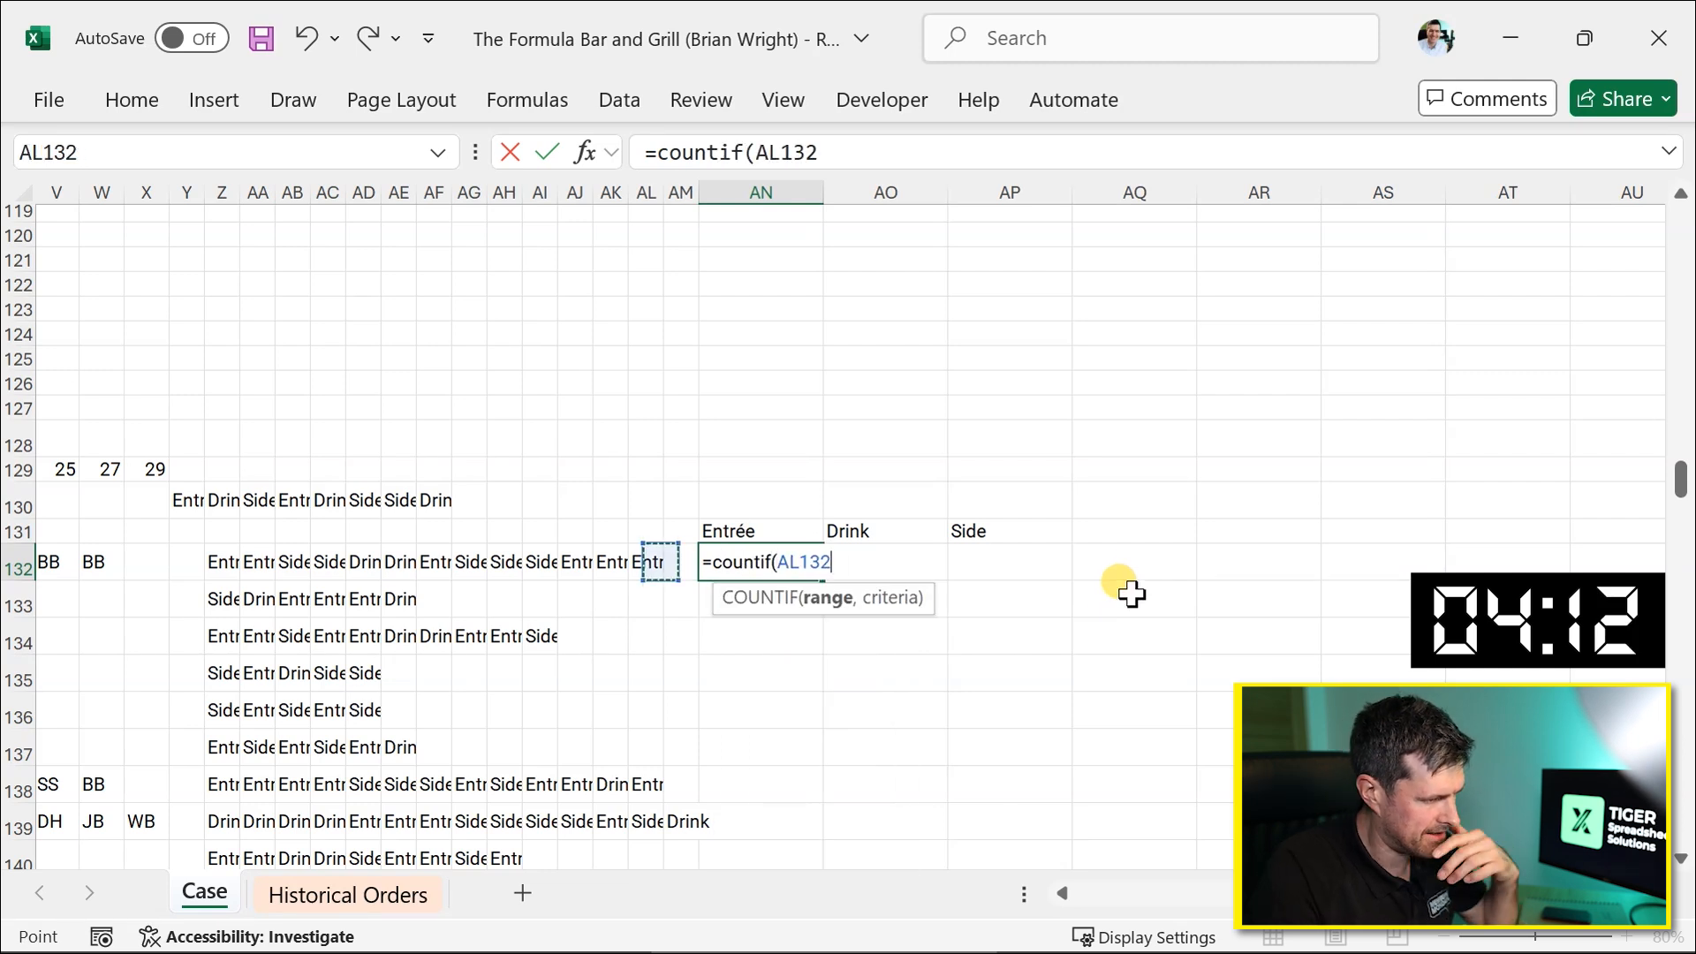
key(Left)
key(Left)
key(Left)
key(Left)
key(Left)
key(Left)
key(Left)
key(Left)
key(Left)
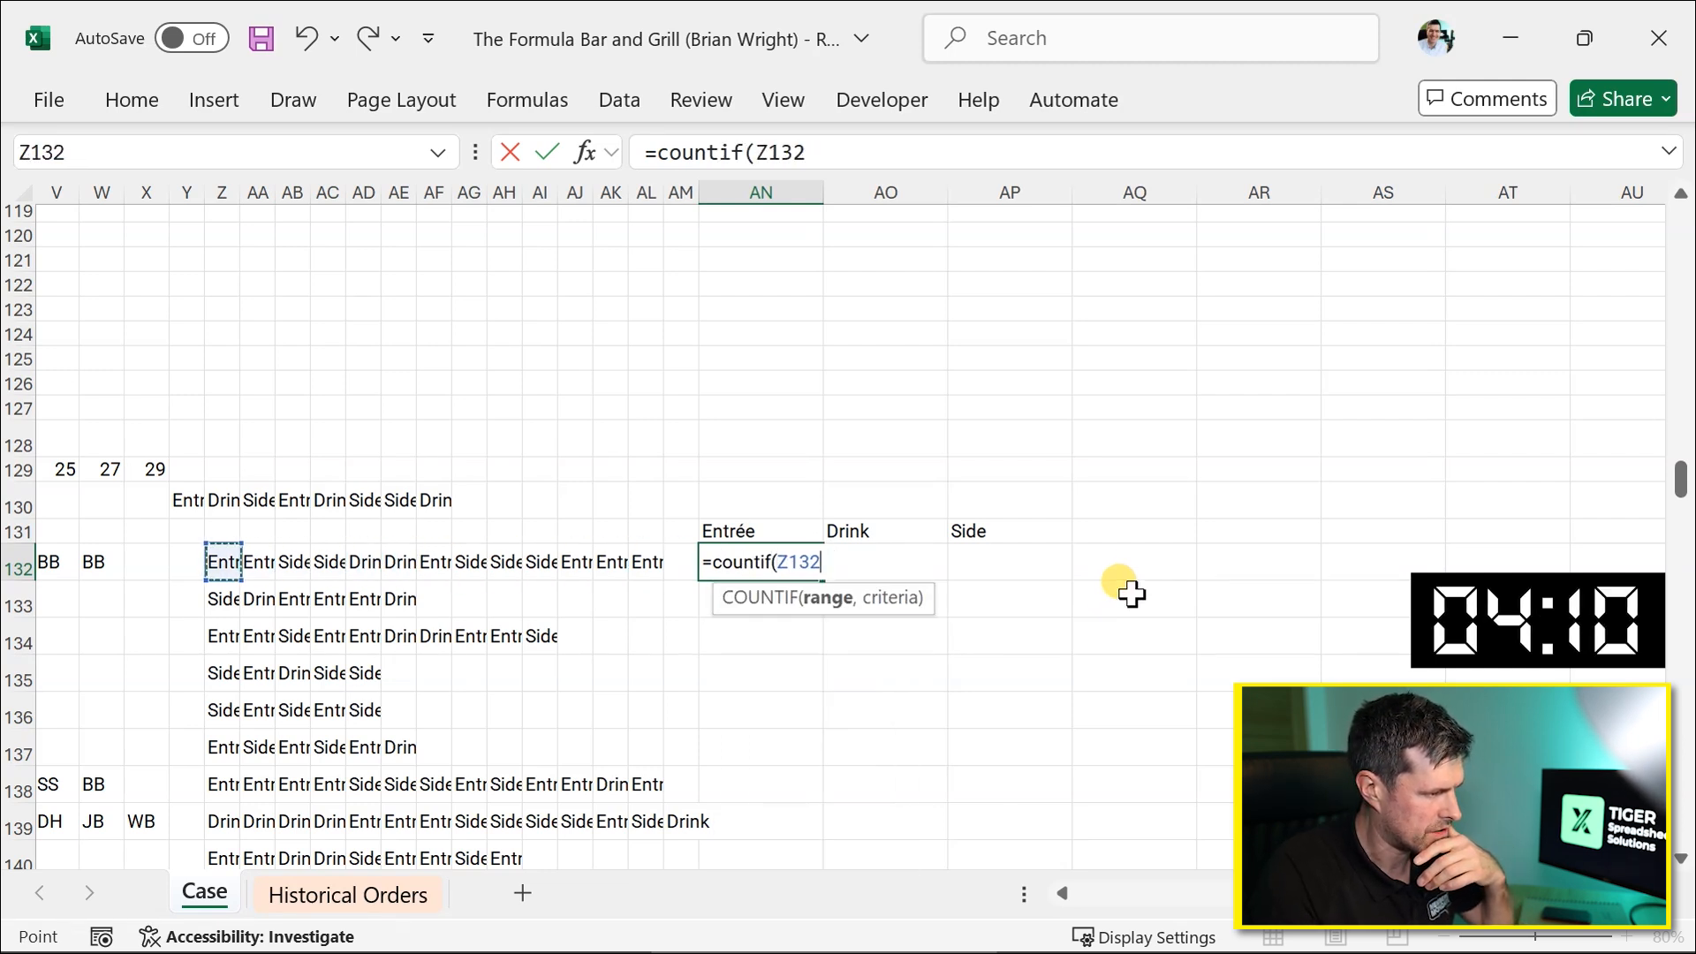
key(shift+Right)
key(shift+Right)
key(shift+Right)
key(shift+Right)
key(shift+Right)
key(shift+Right)
key(shift+Right)
key(shift+Right)
key(shift+Right)
key(shift+Right)
key(shift+Right)
key(shift+Right)
key(shift+Right)
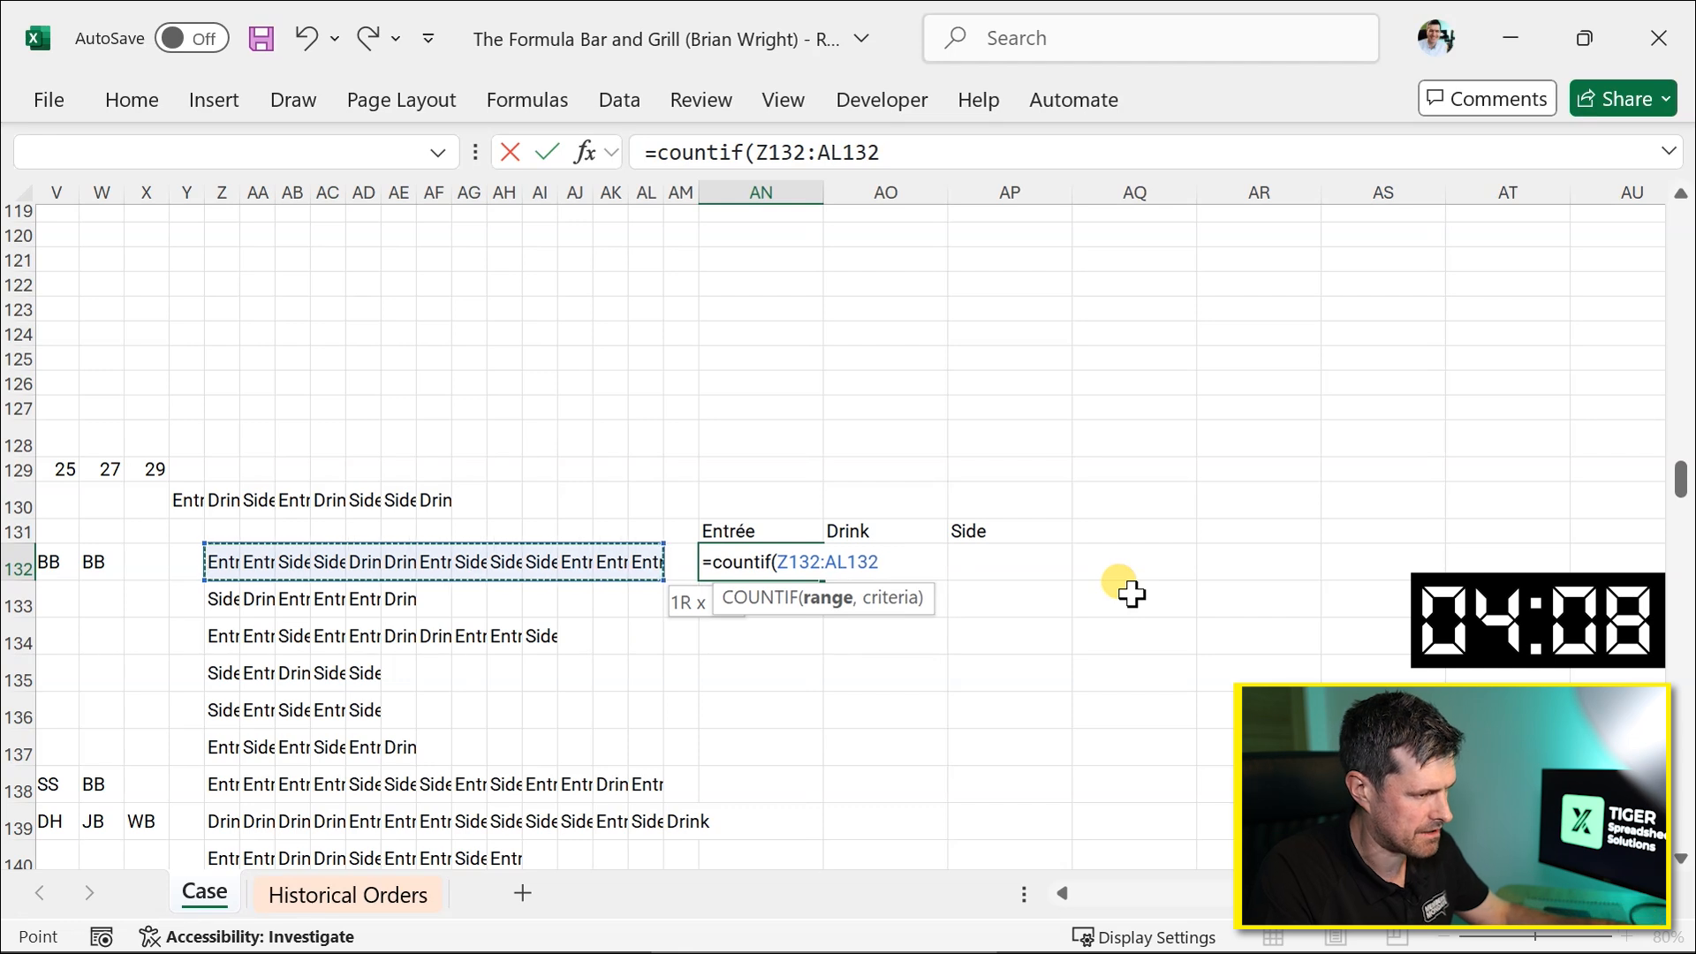
key(F4)
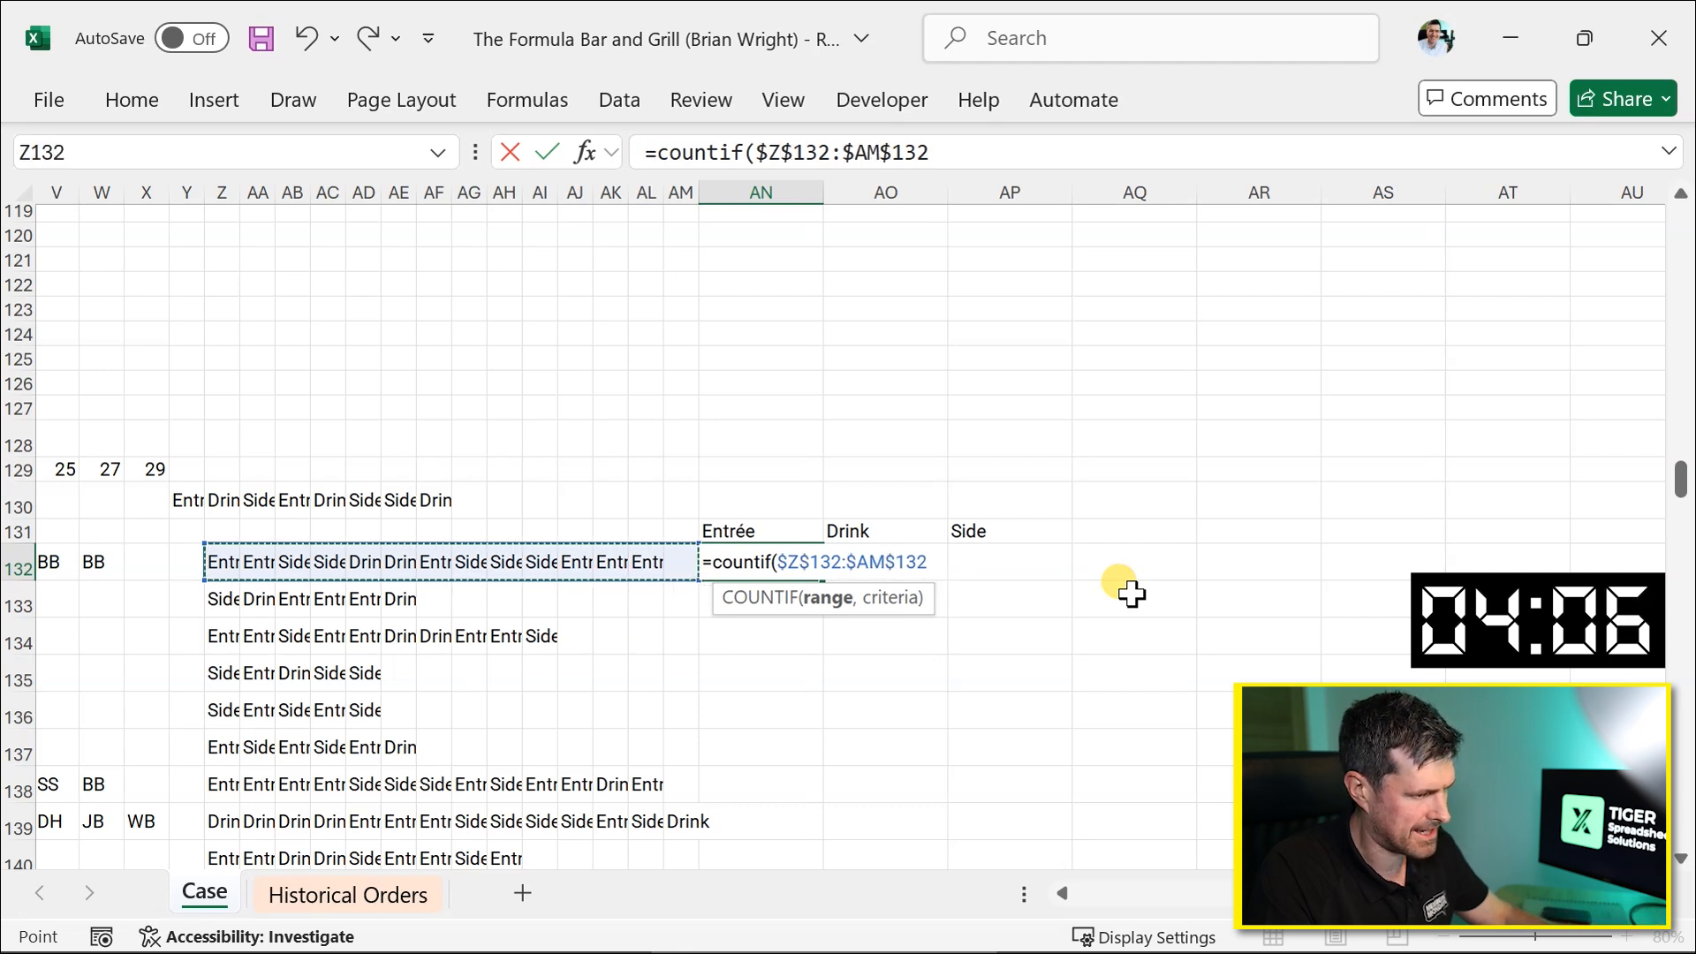
key(F4)
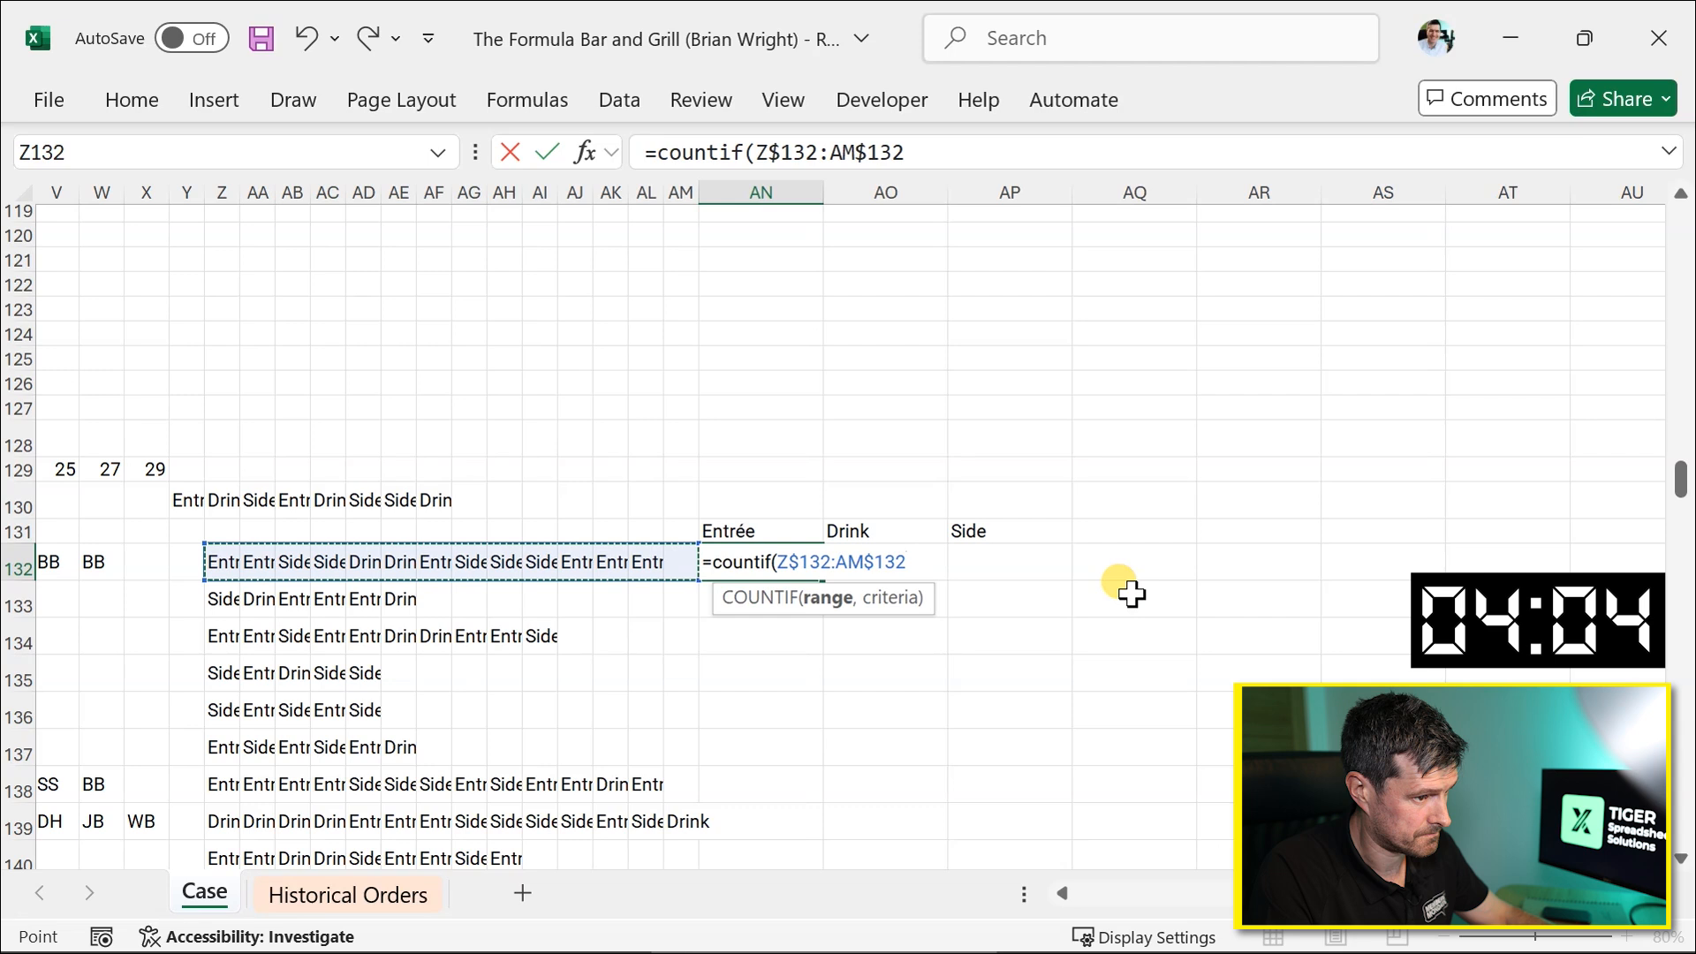
key(F4)
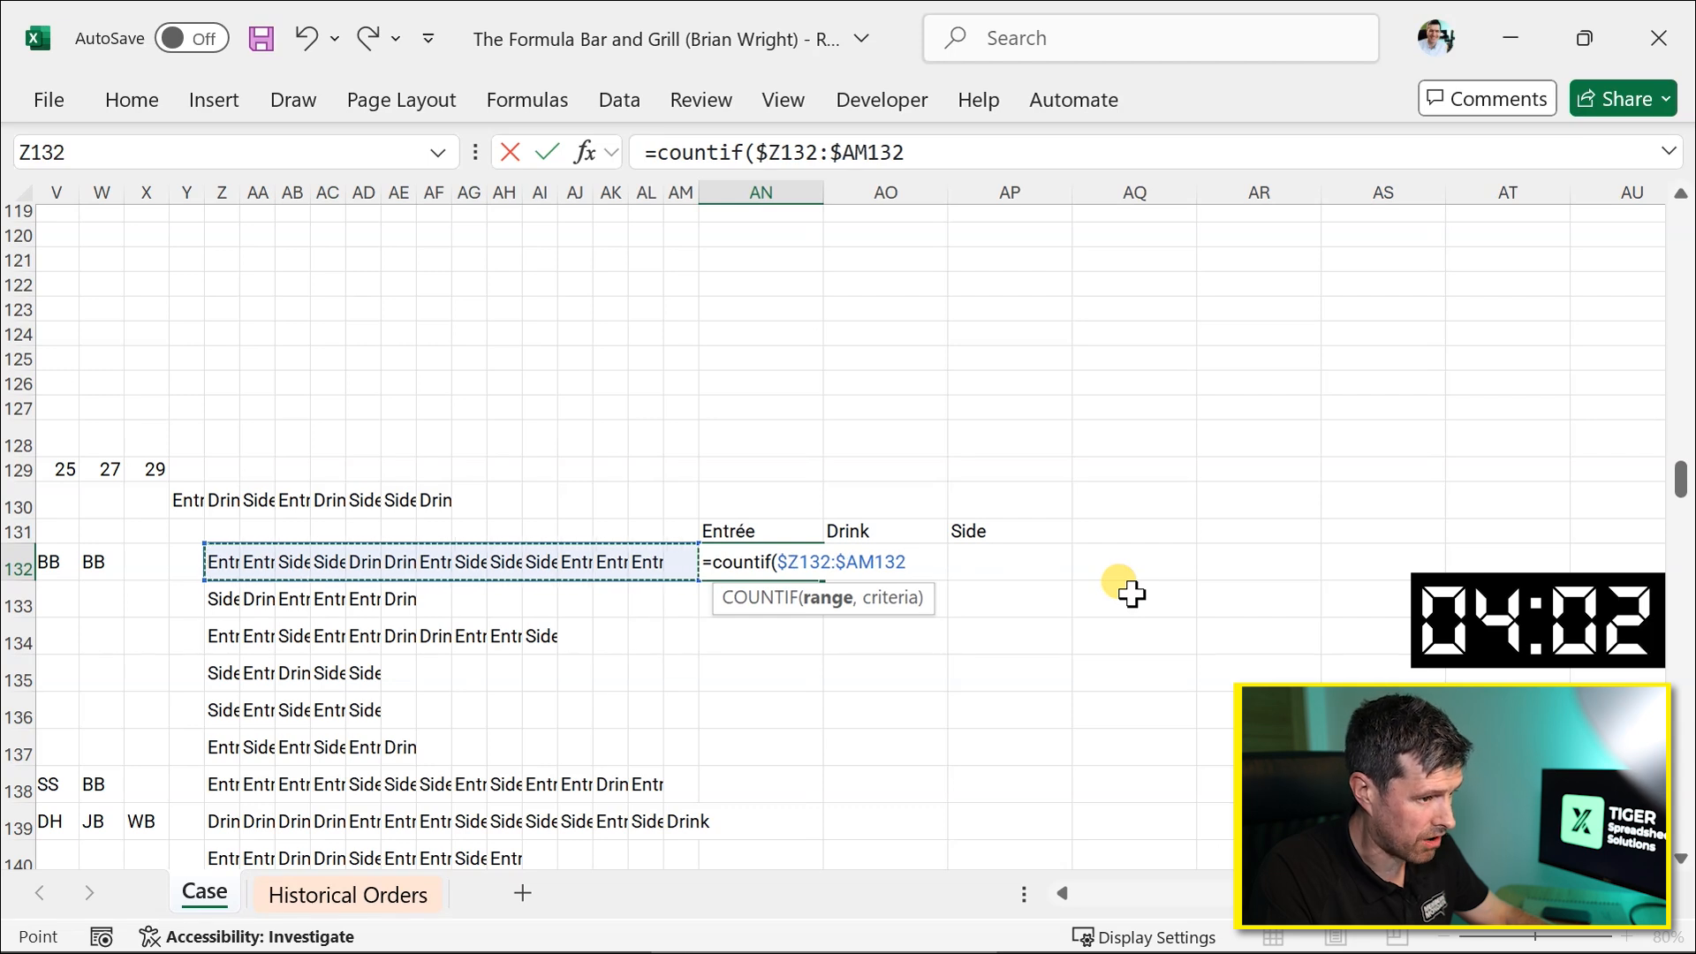
text(,)
click(779, 530)
key(F4)
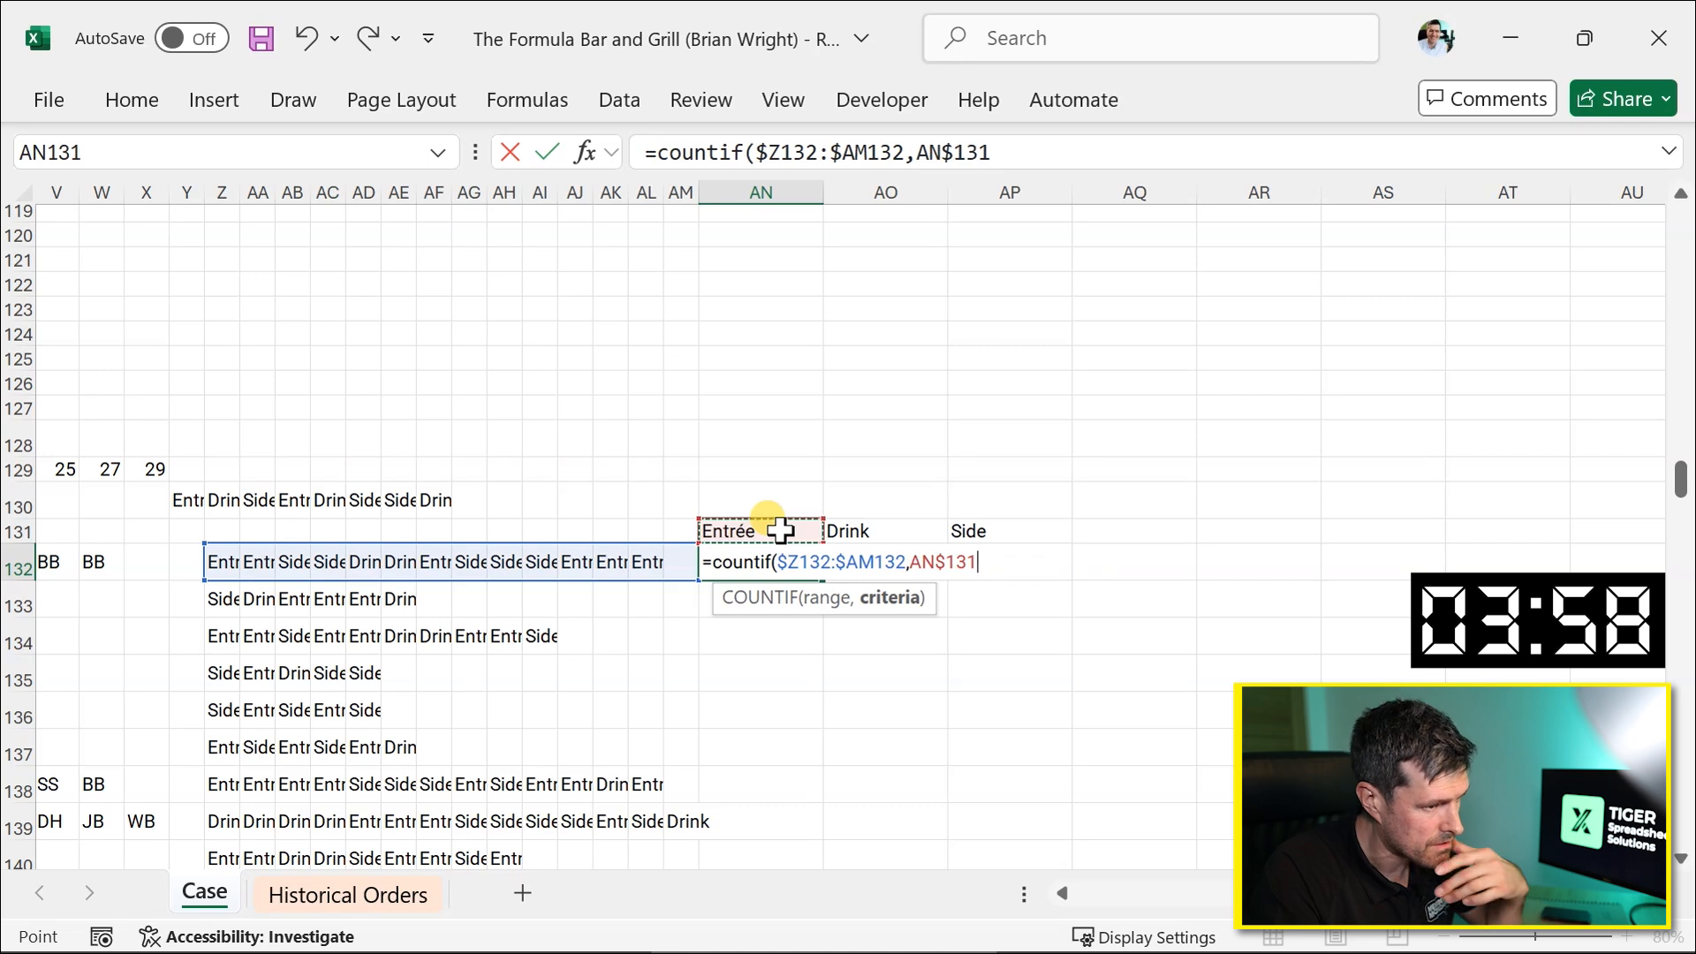
key(Return)
Copy the COUNTIF formula across to the Drink and Side columns and down through row 151.
key(Up)
key(shift+Right)
key(shift+Right)
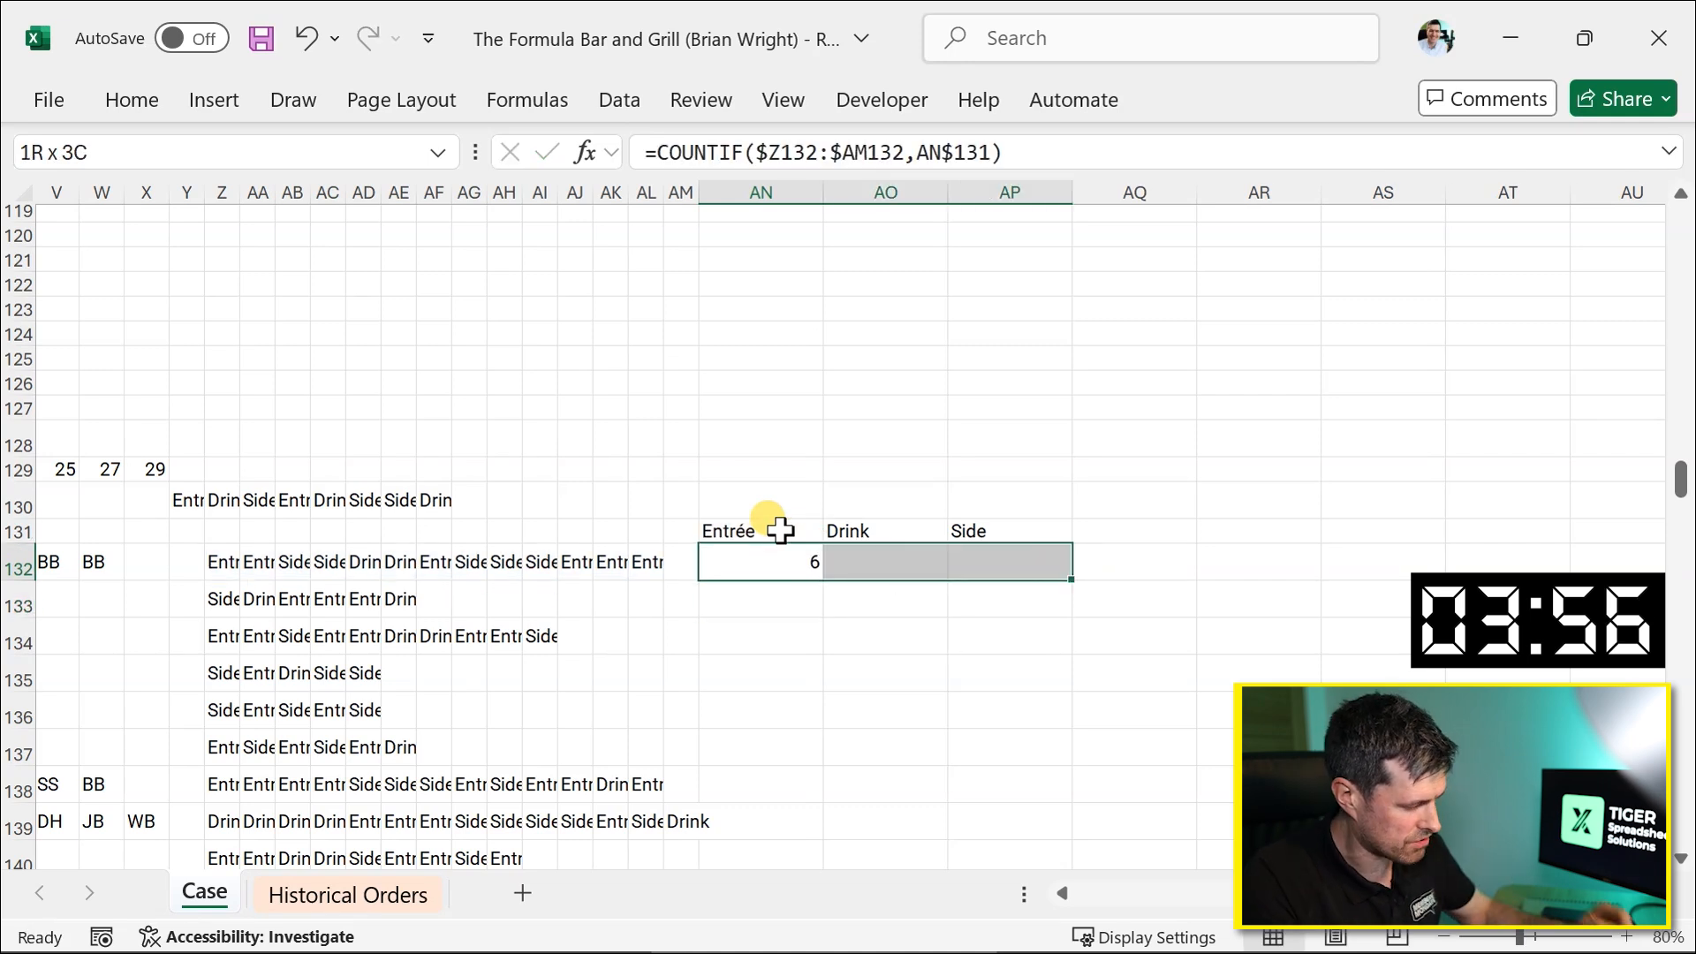
key(ctrl+r)
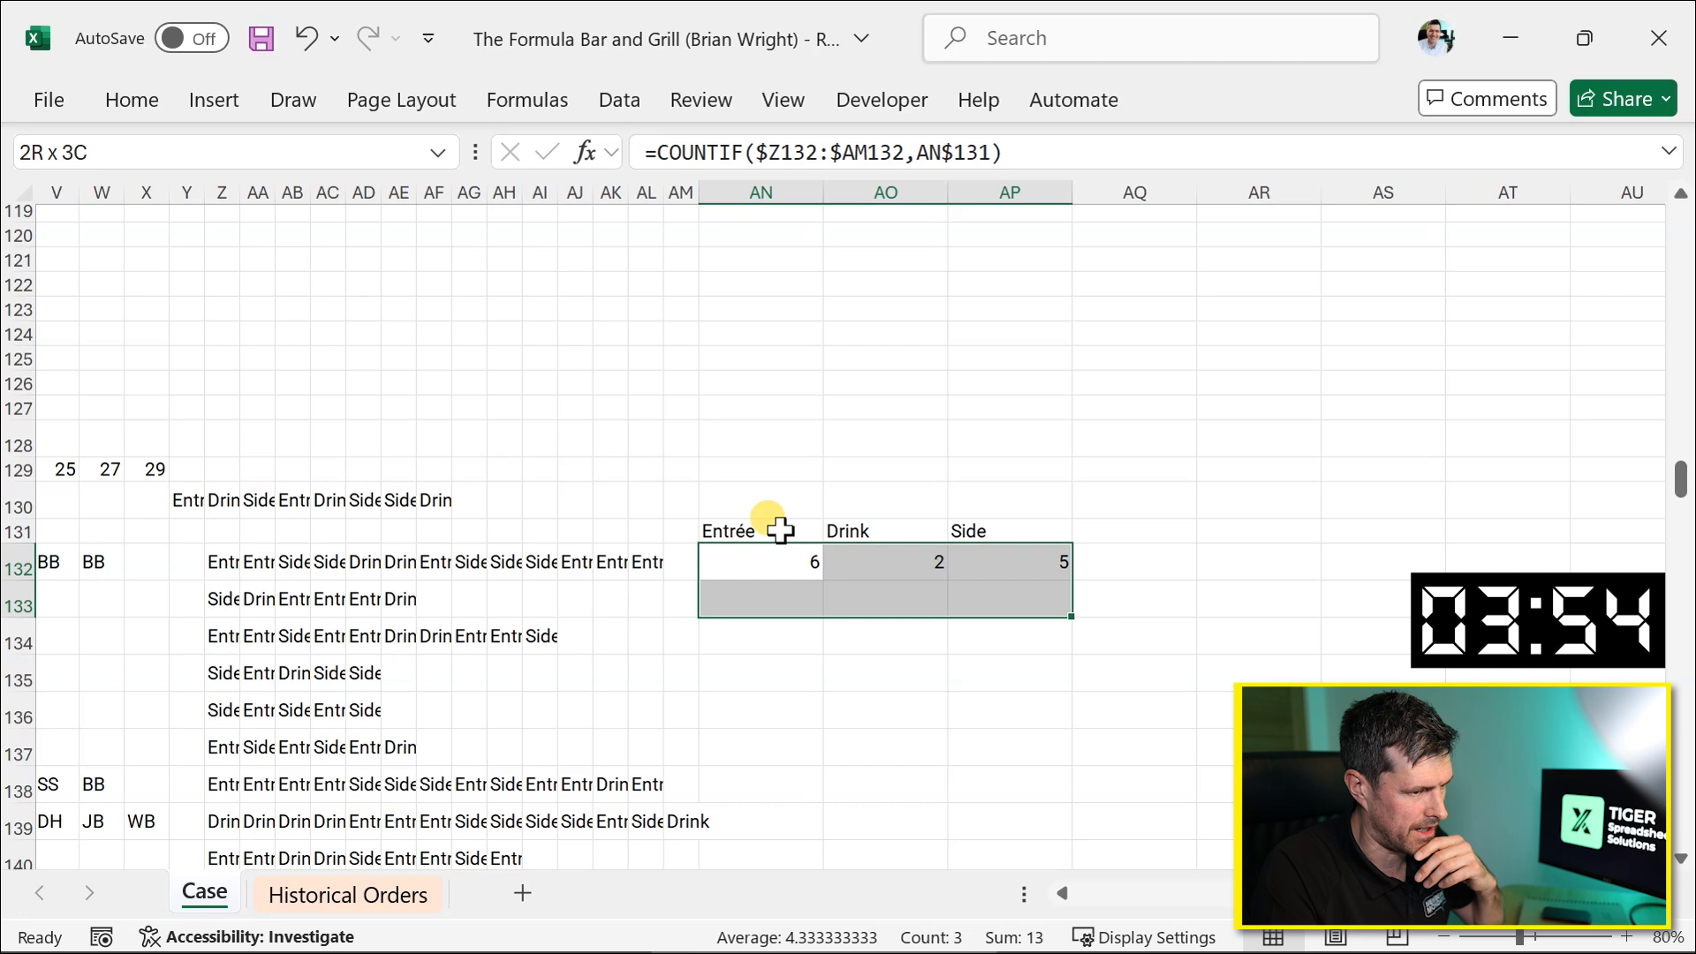
key(shift+Down)
key(shift+Down)
key(shift+Down)
key(shift+Down)
key(shift+Down)
key(shift+Down)
key(shift+Down)
key(shift+Down)
key(shift+Down)
key(shift+Down)
key(shift+Down)
key(shift+Down)
key(shift+Down)
key(shift+Down)
key(shift+Down)
key(shift+Down)
key(shift+Down)
key(shift+Down)
key(shift+Down)
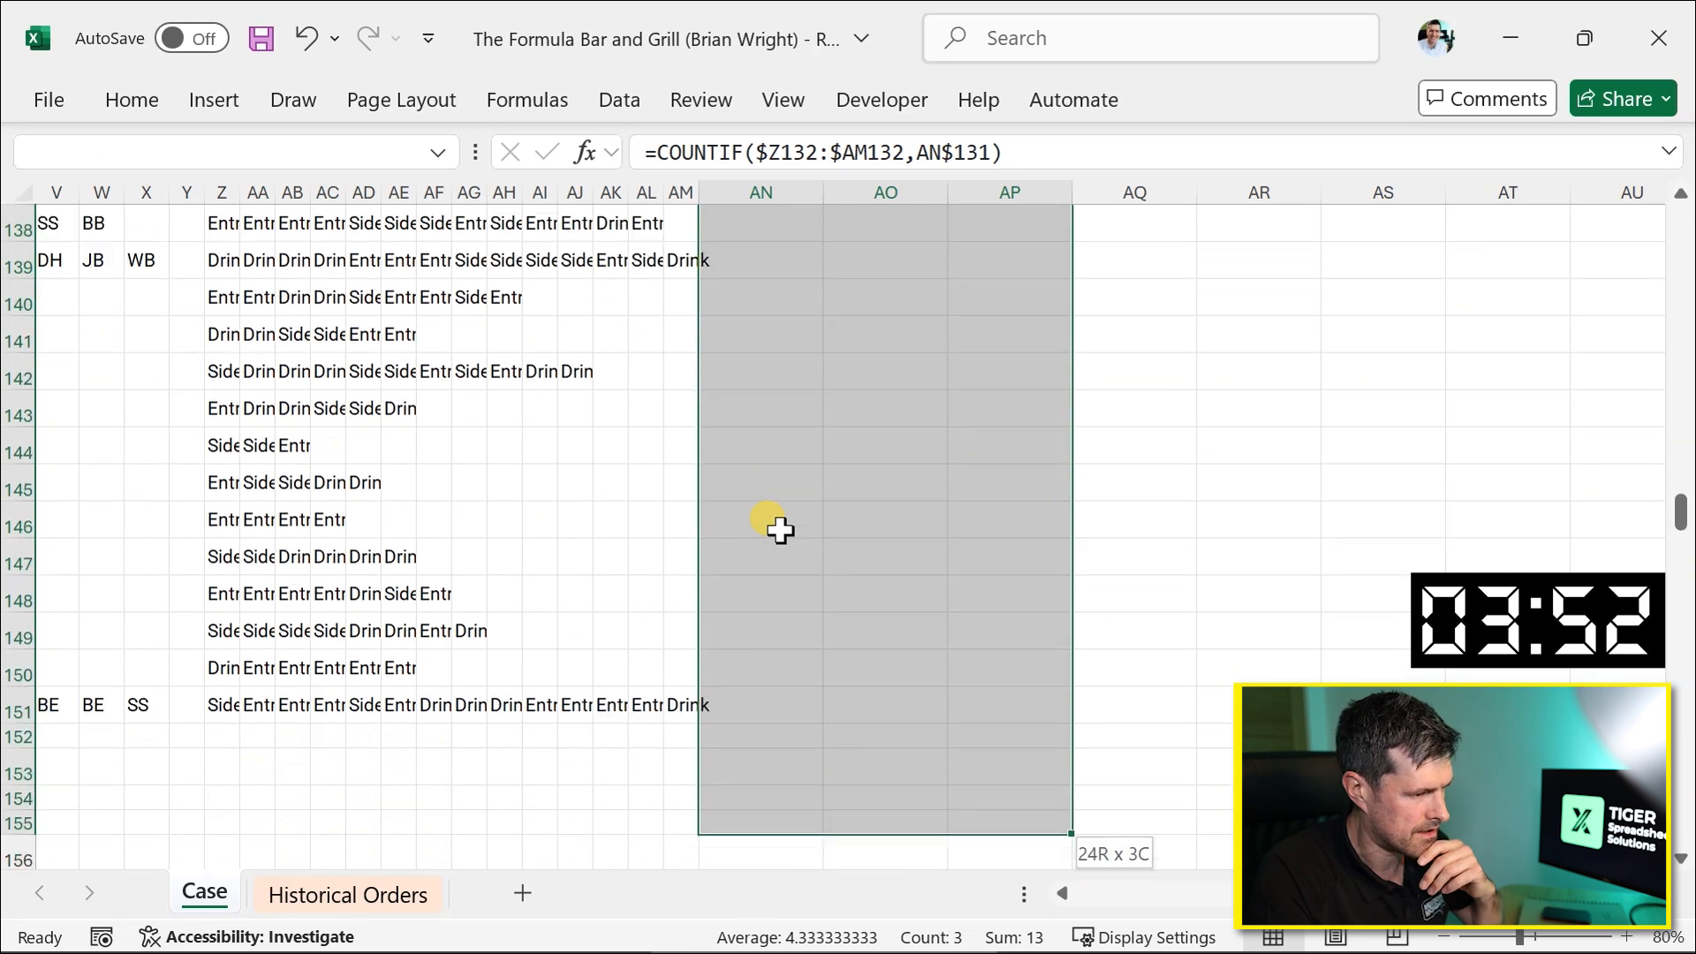
key(ctrl+d)
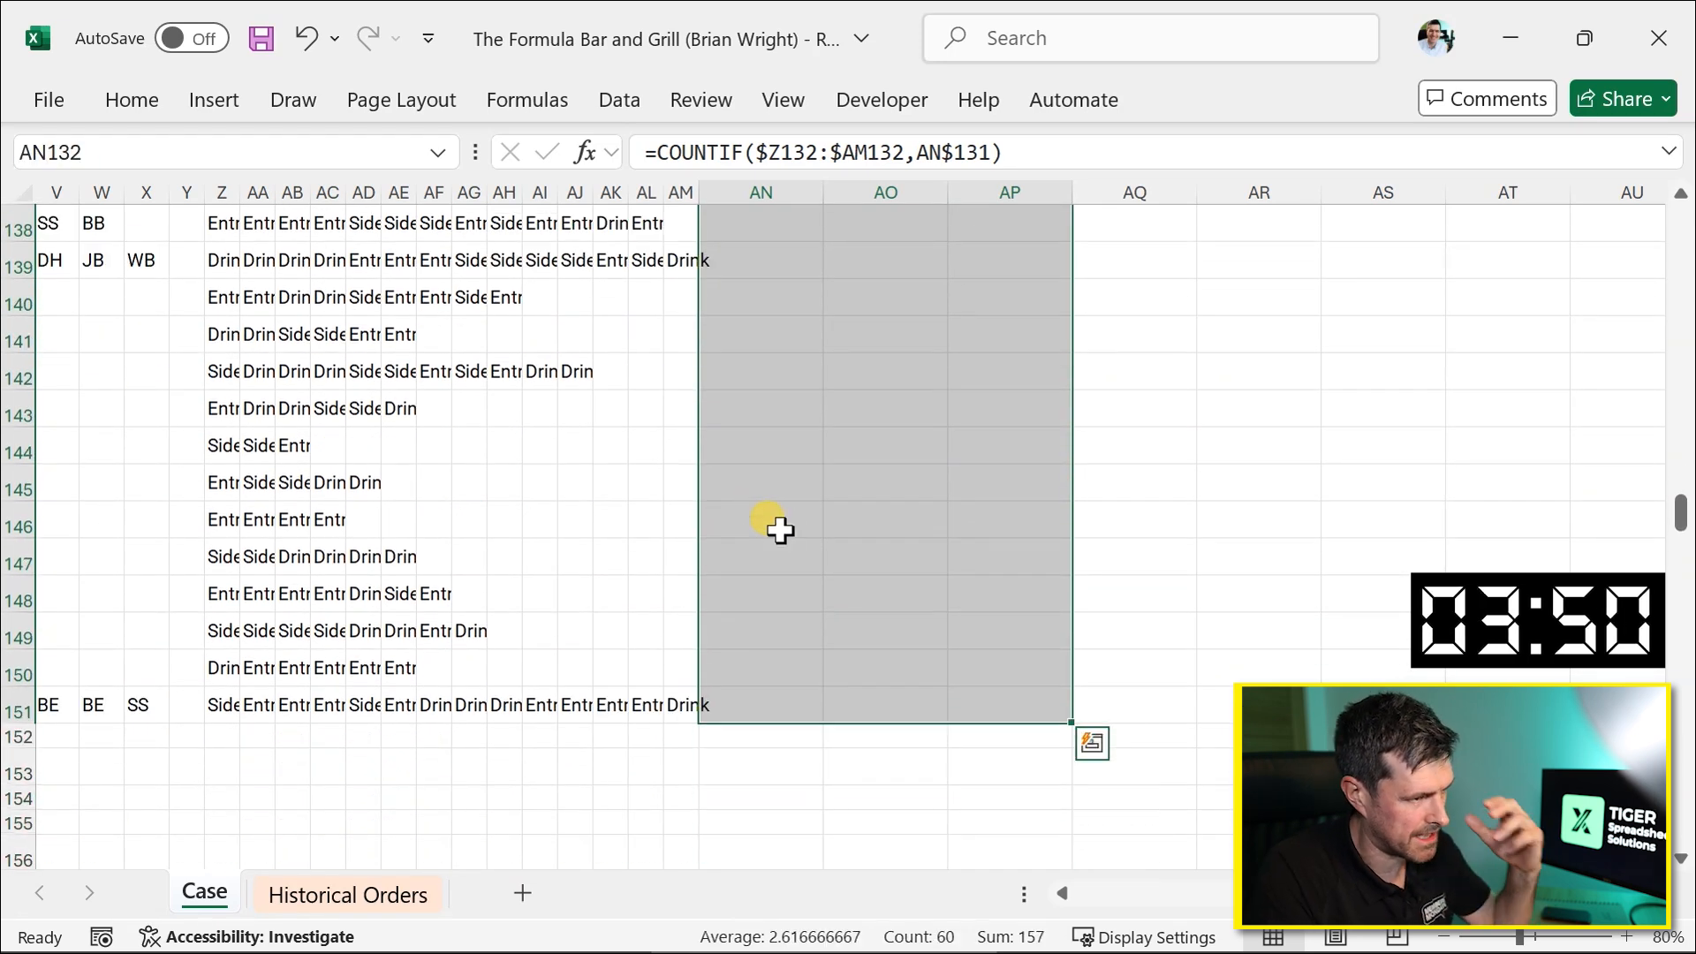
Scroll through the sheet to review the combo meal question, hints and order item rows.
key(Up)
scroll(762, 519, up, 1)
key(Down)
scroll(416, 541, left, 6)
scroll(416, 542, up, 4)
scroll(415, 541, left, 1)
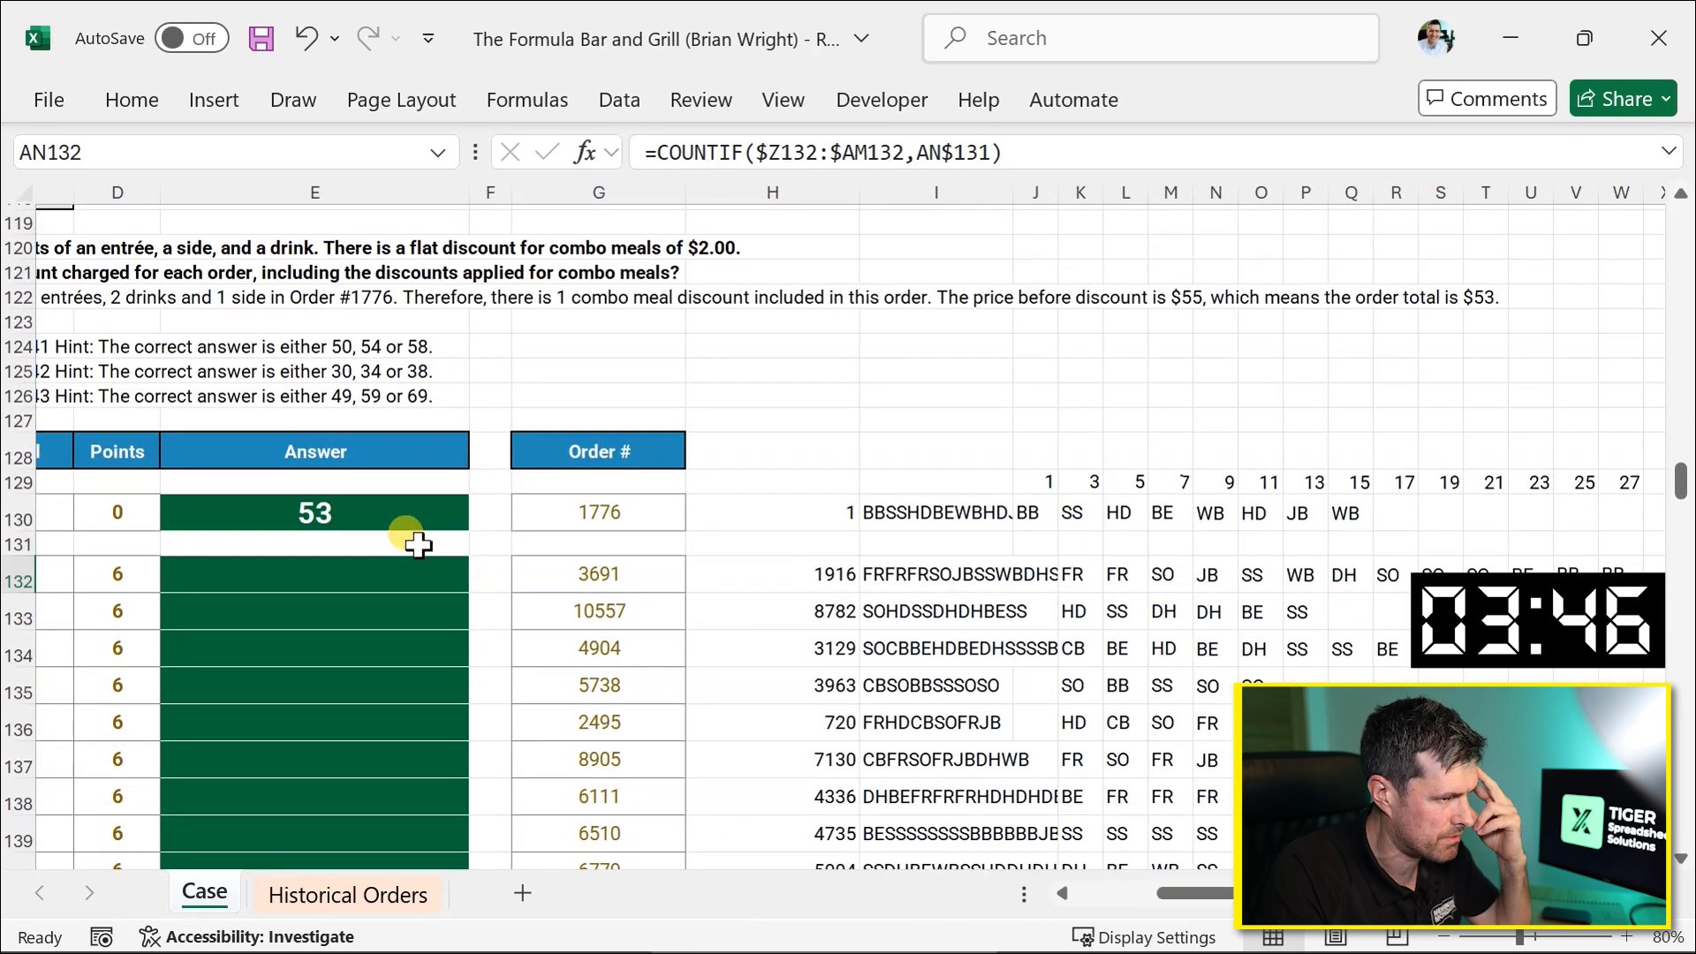
scroll(617, 542, left, 2)
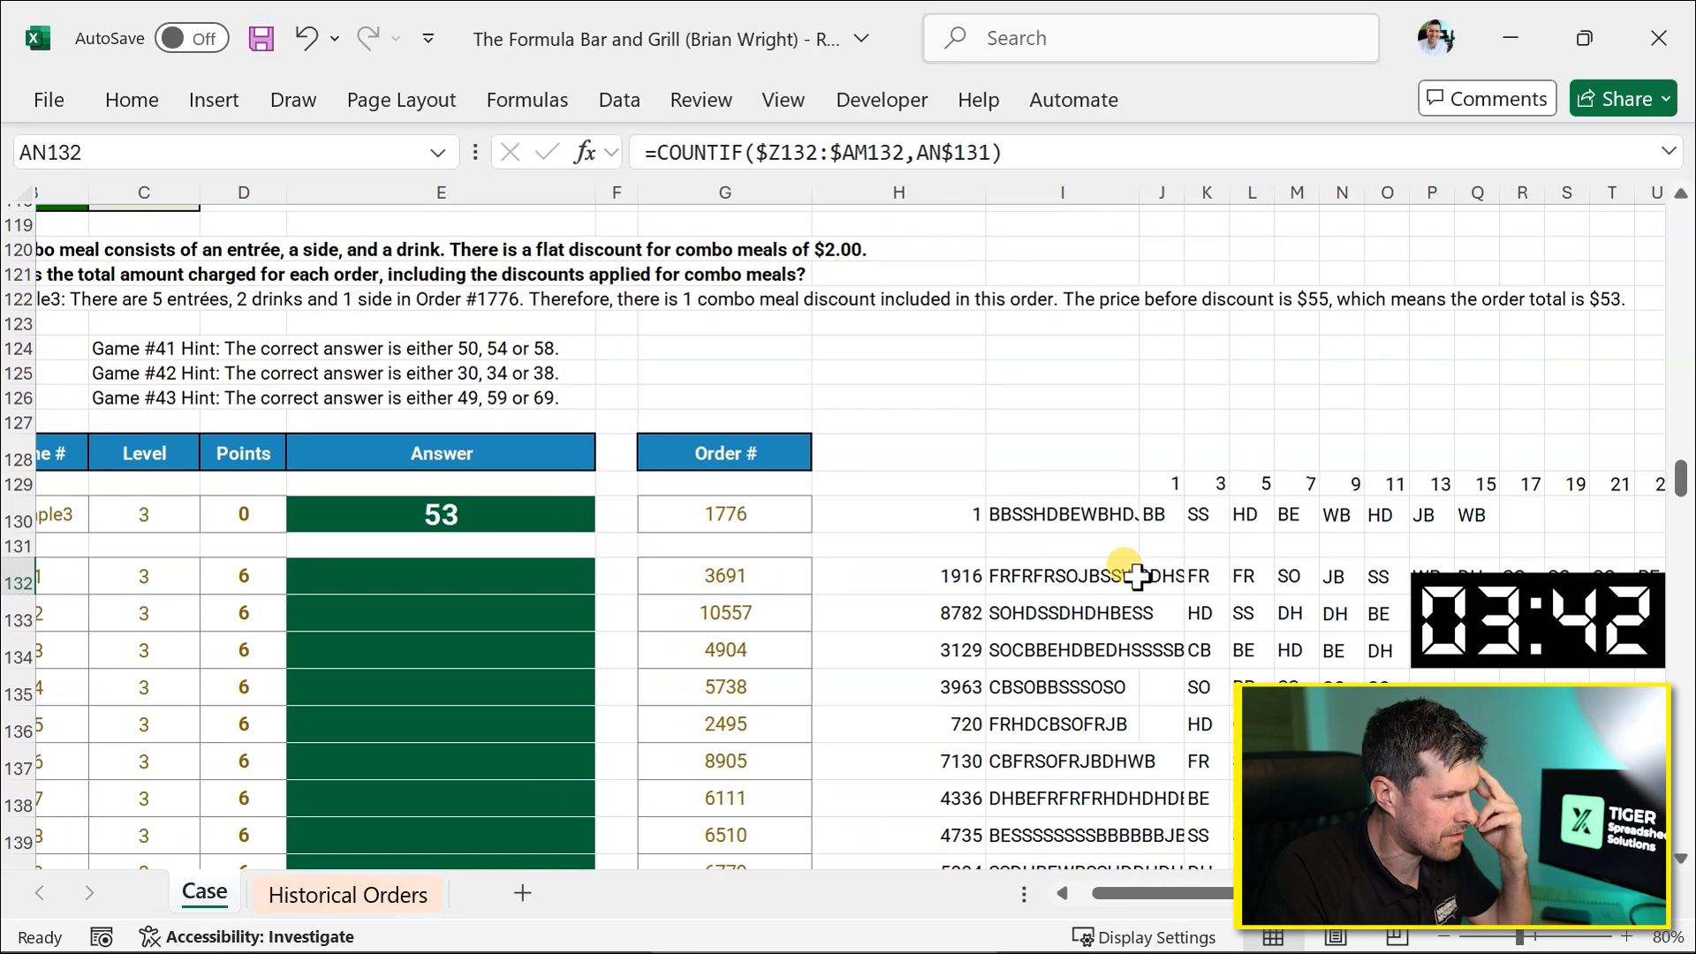
scroll(1136, 576, left, 1)
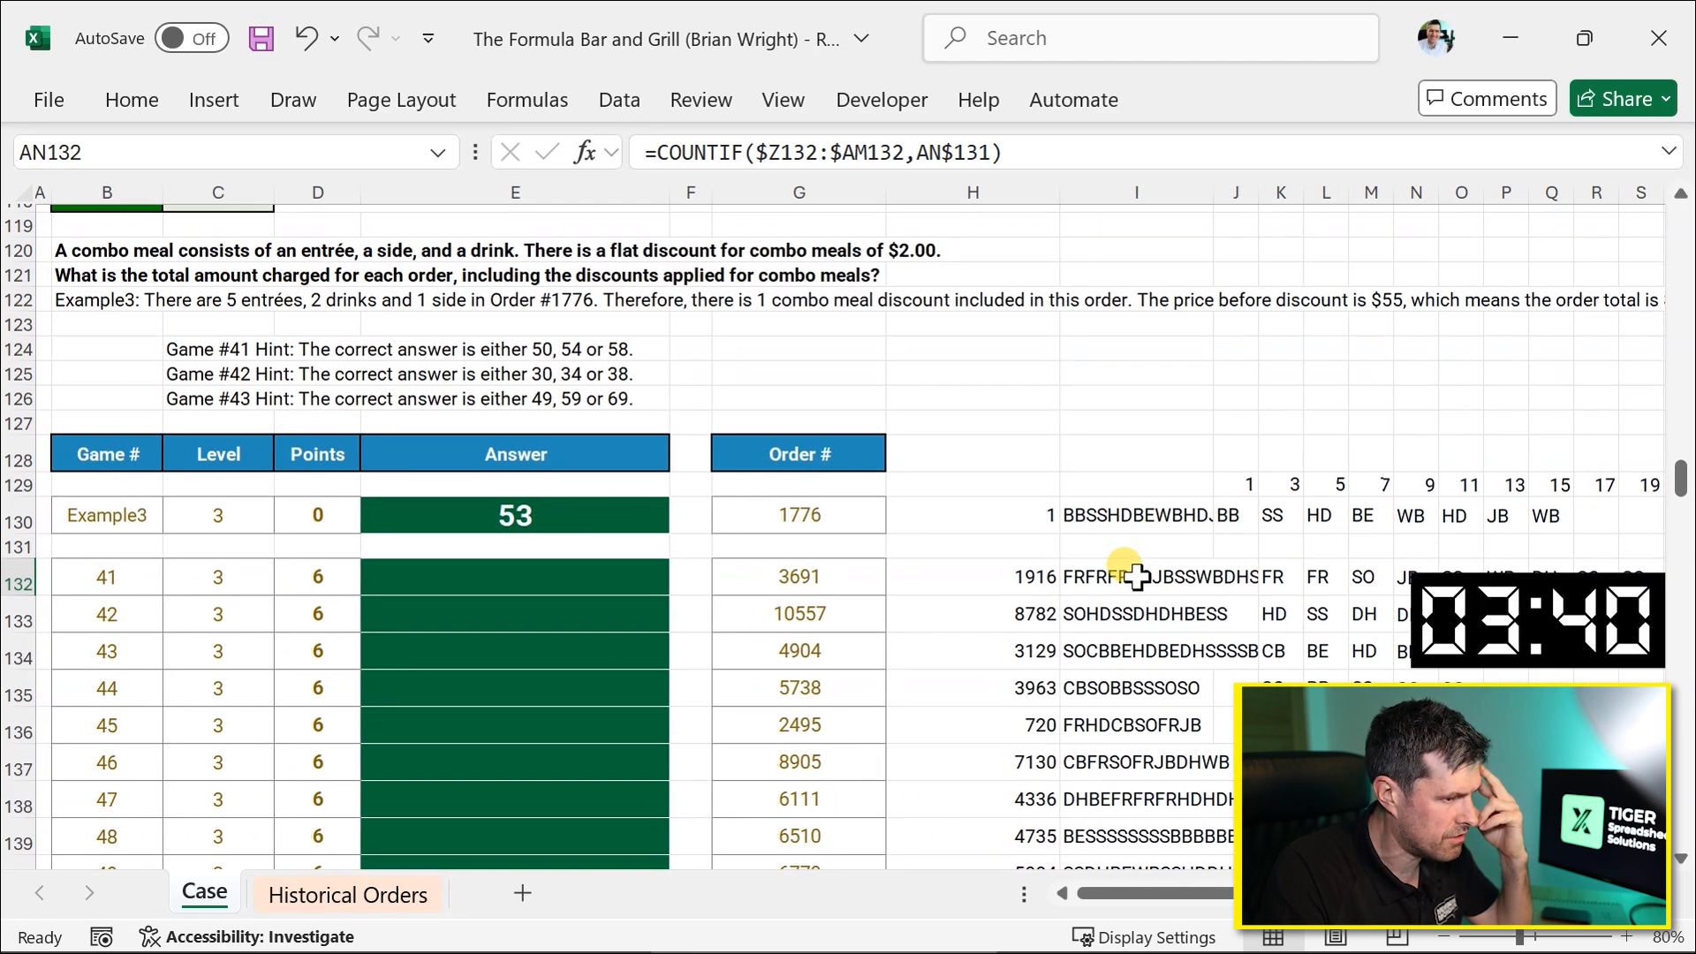
scroll(1137, 576, down, 4)
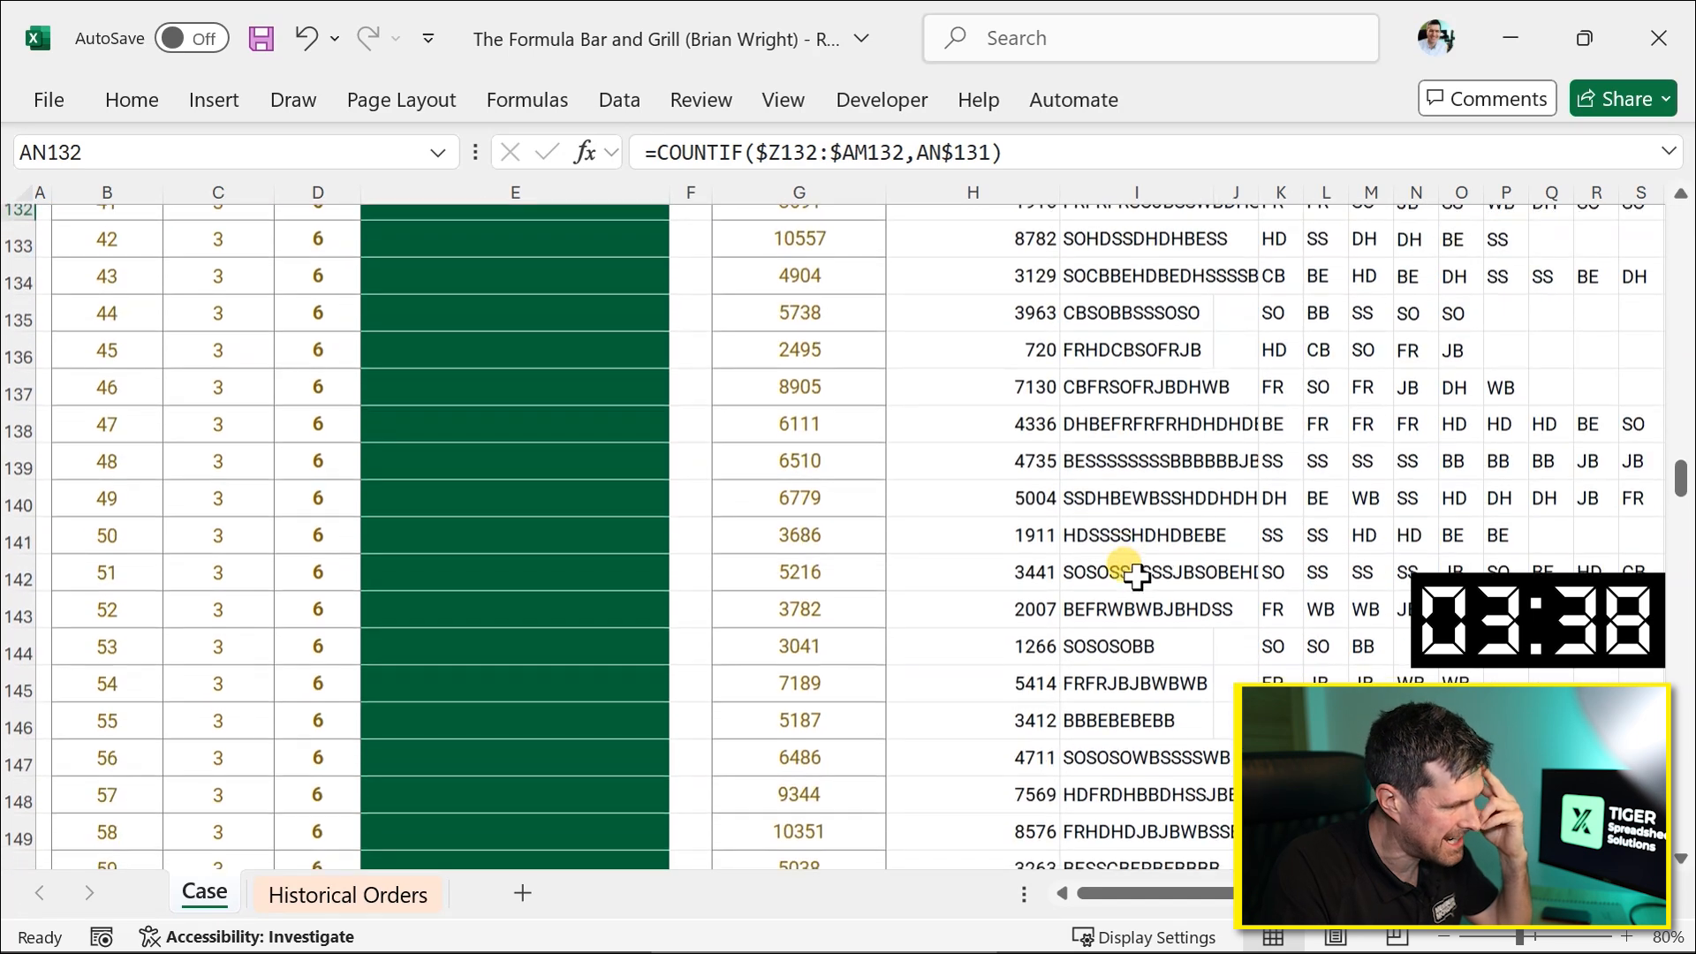
scroll(1137, 576, up, 3)
scroll(1137, 576, right, 3)
scroll(1137, 576, right, 1)
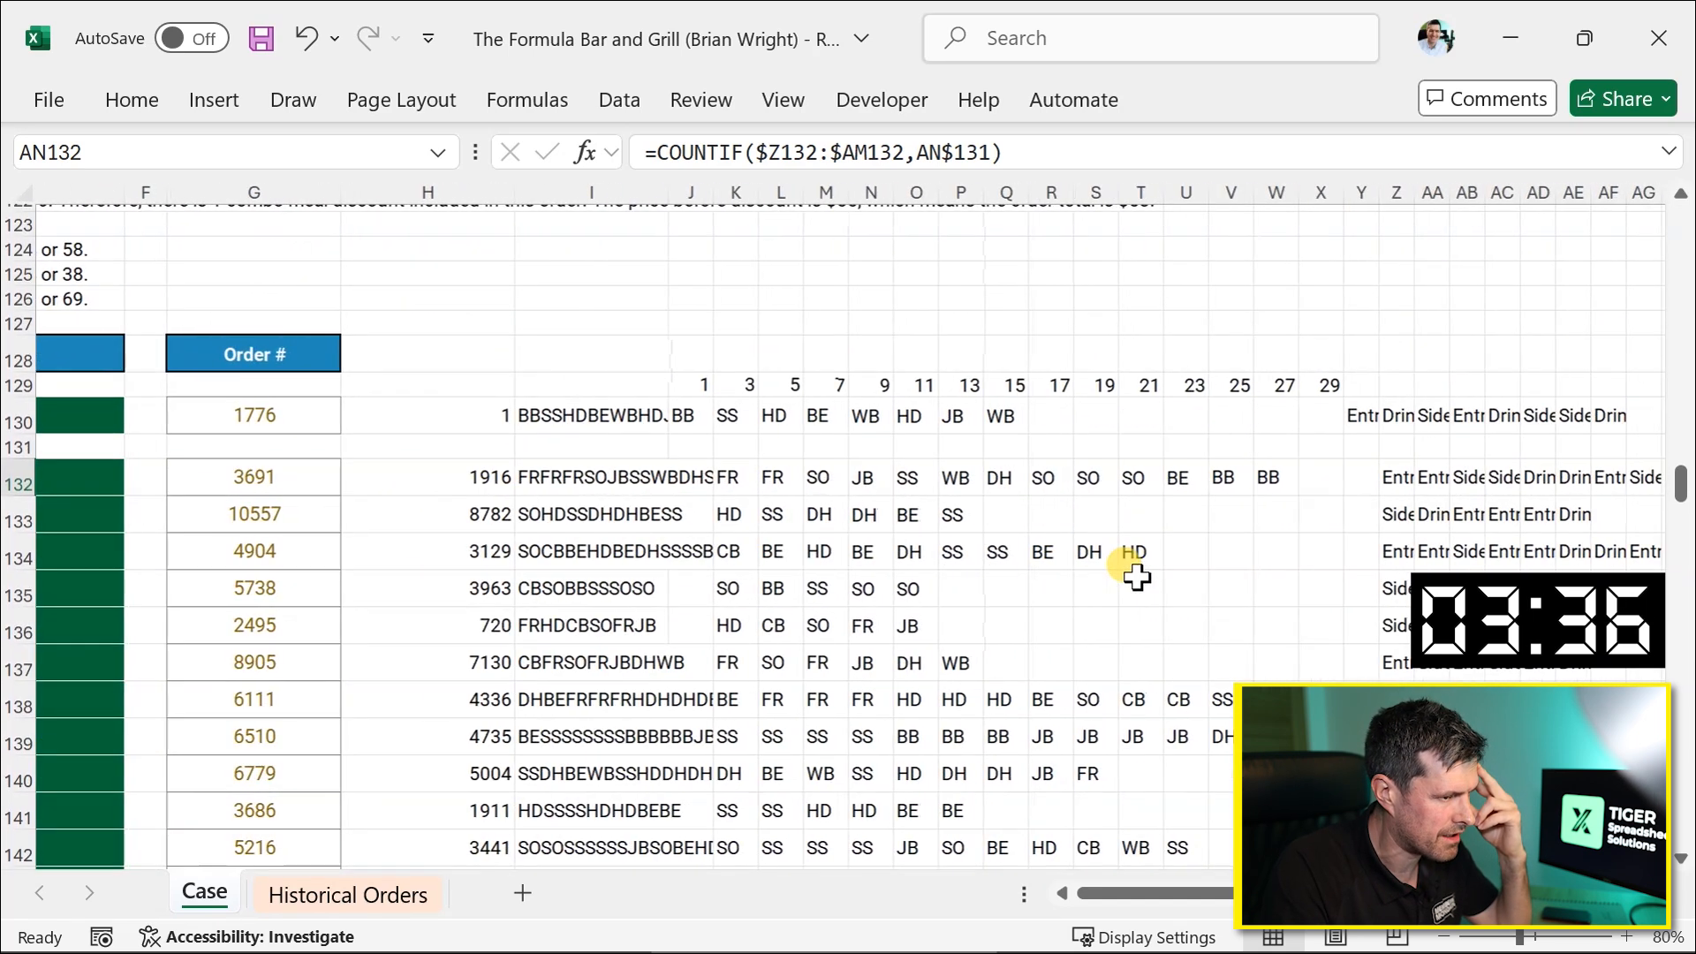
scroll(1137, 576, right, 3)
scroll(1136, 576, left, 3)
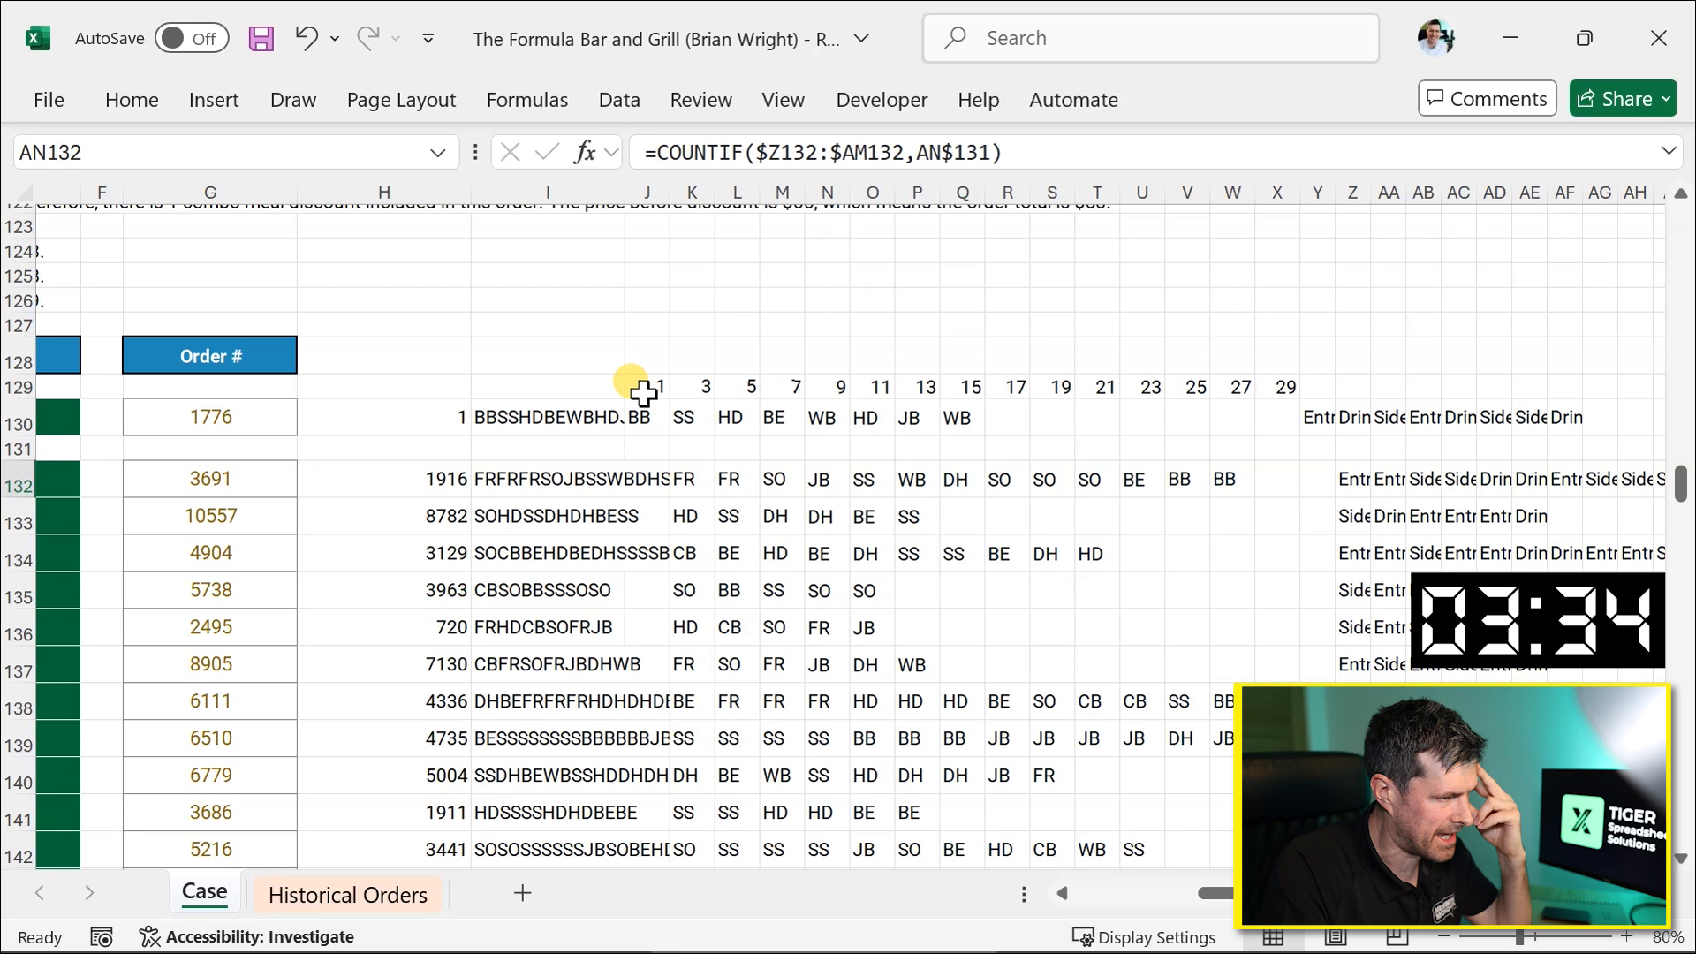
drag(642, 411, 1001, 596)
key(Left)
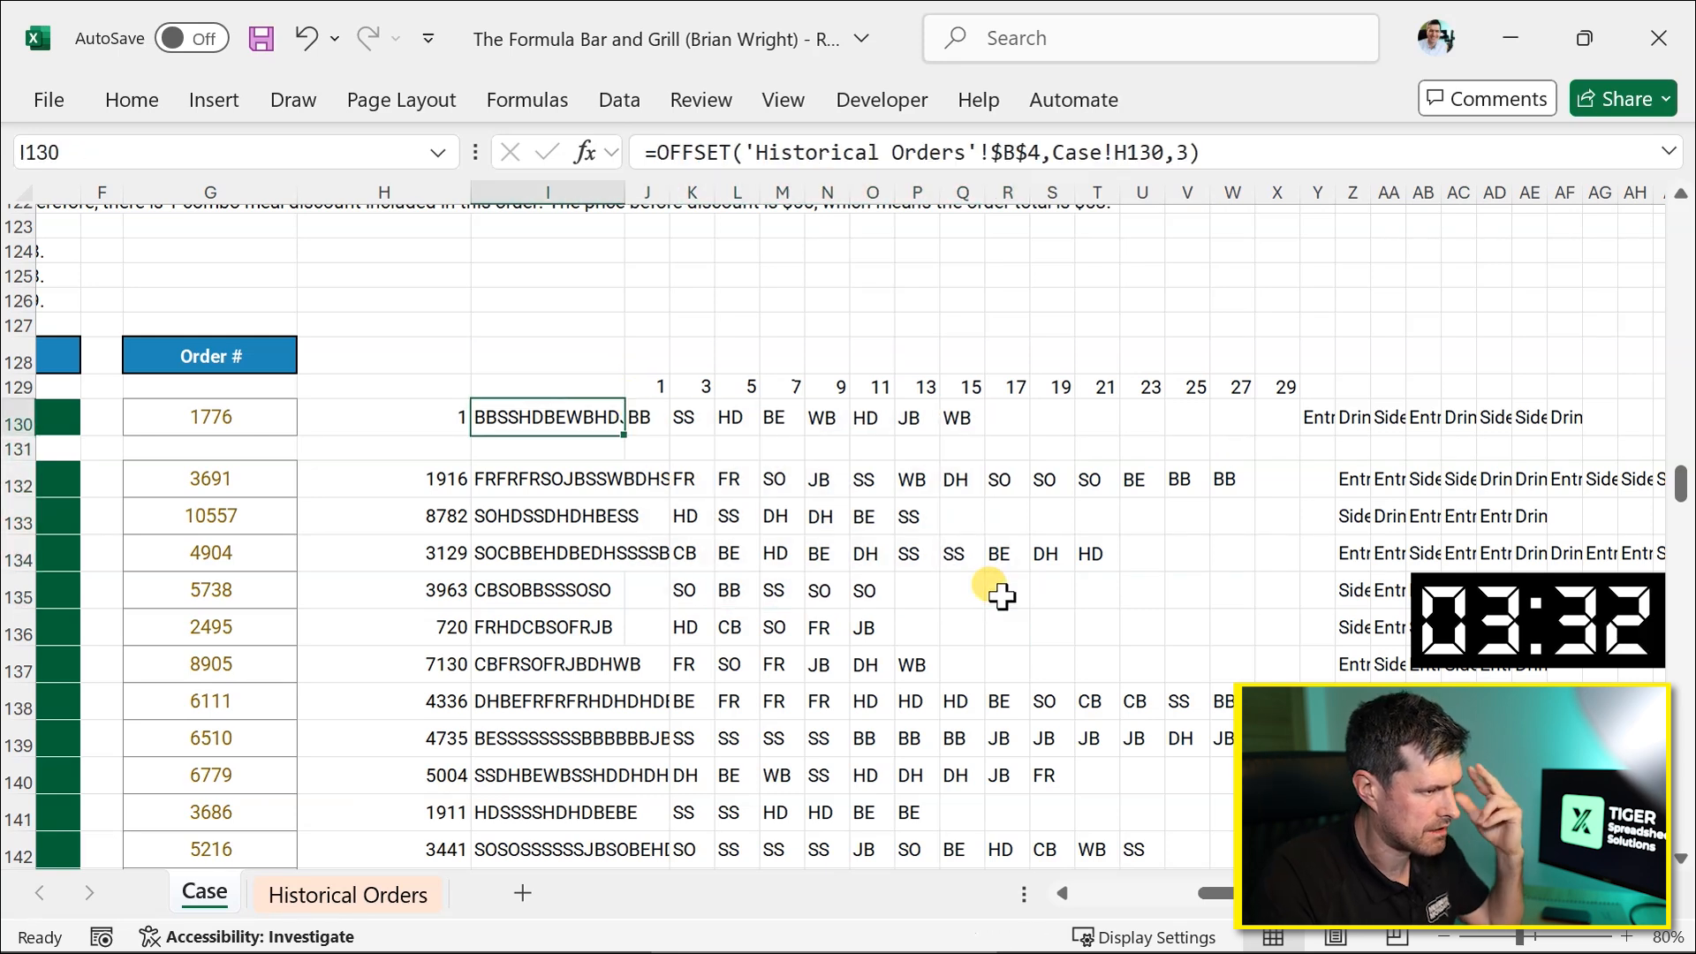
Step through the order number, match and ticket formulas in row 130 to review how they work.
key(Right)
key(ctrl+space)
key(Left)
key(Right)
scroll(1001, 597, right, 5)
scroll(1001, 596, left, 6)
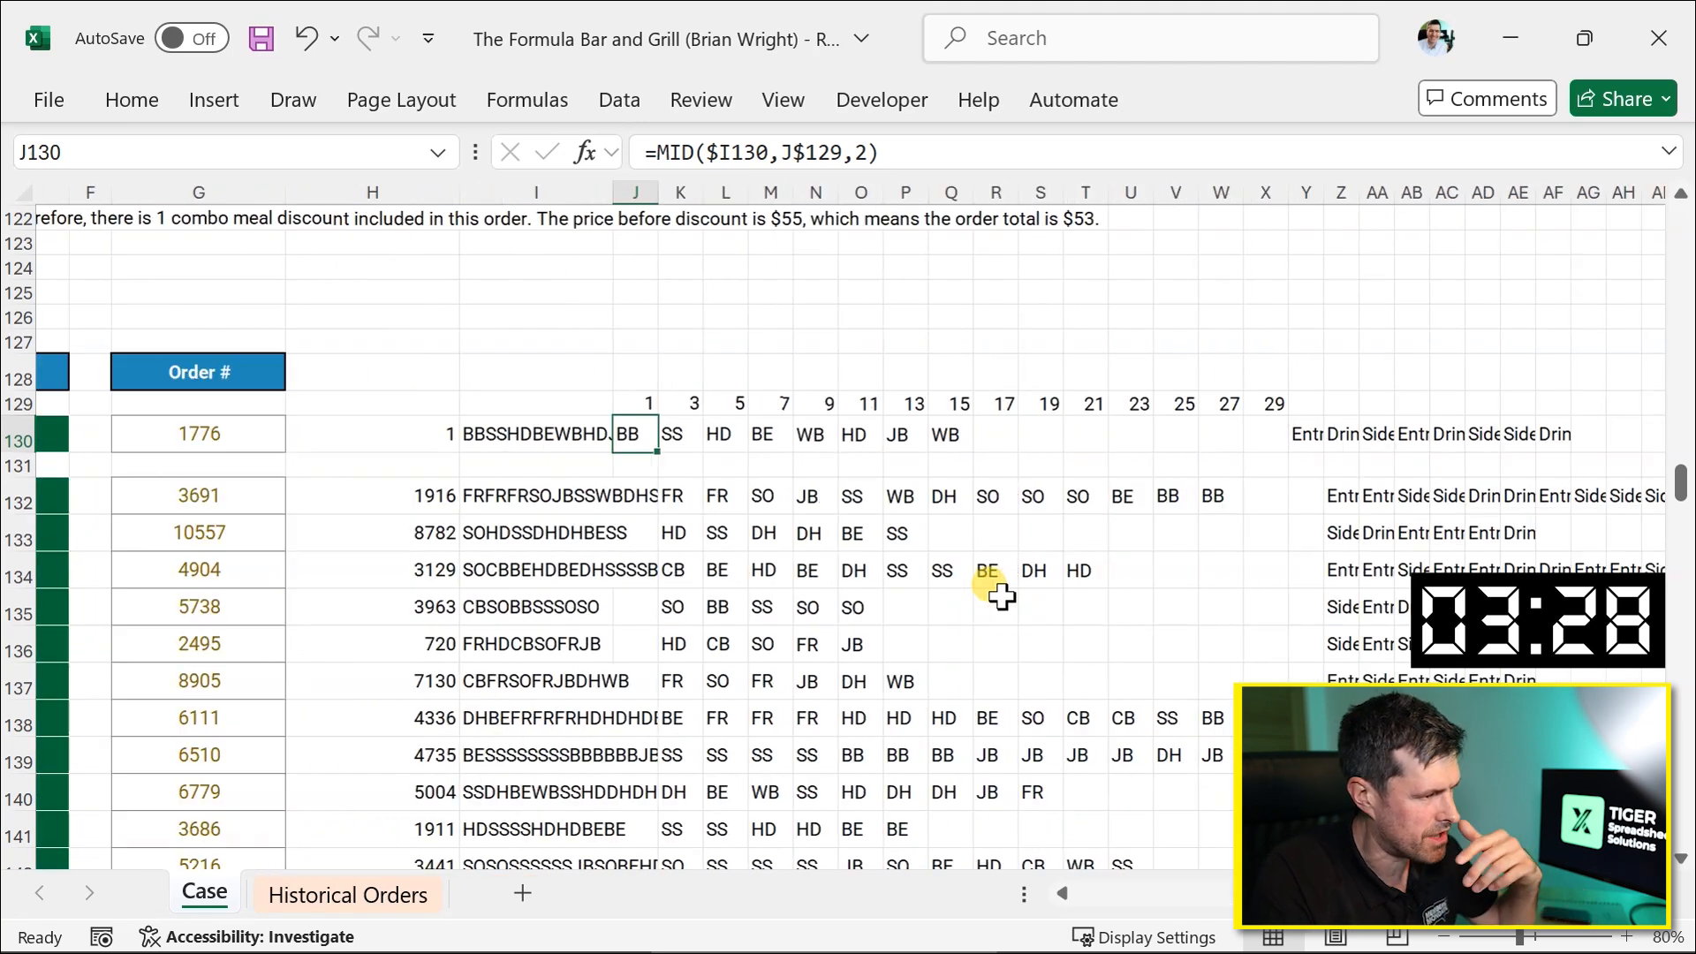
scroll(994, 591, up, 1)
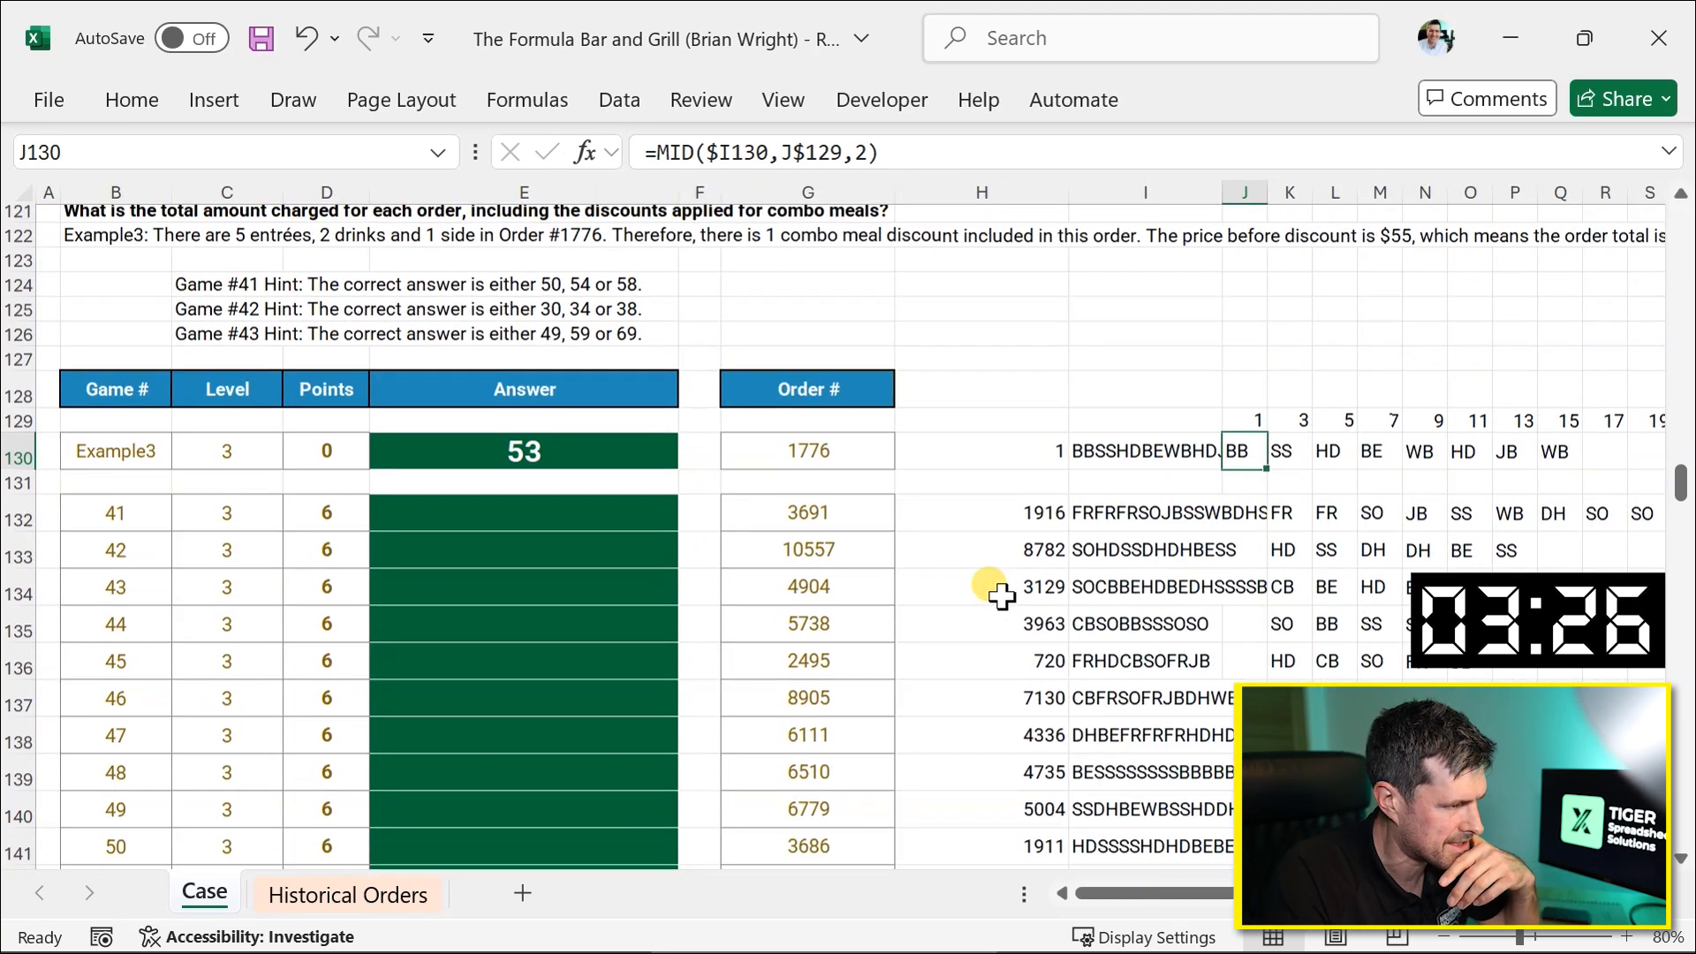
scroll(994, 590, down, 2)
click(700, 418)
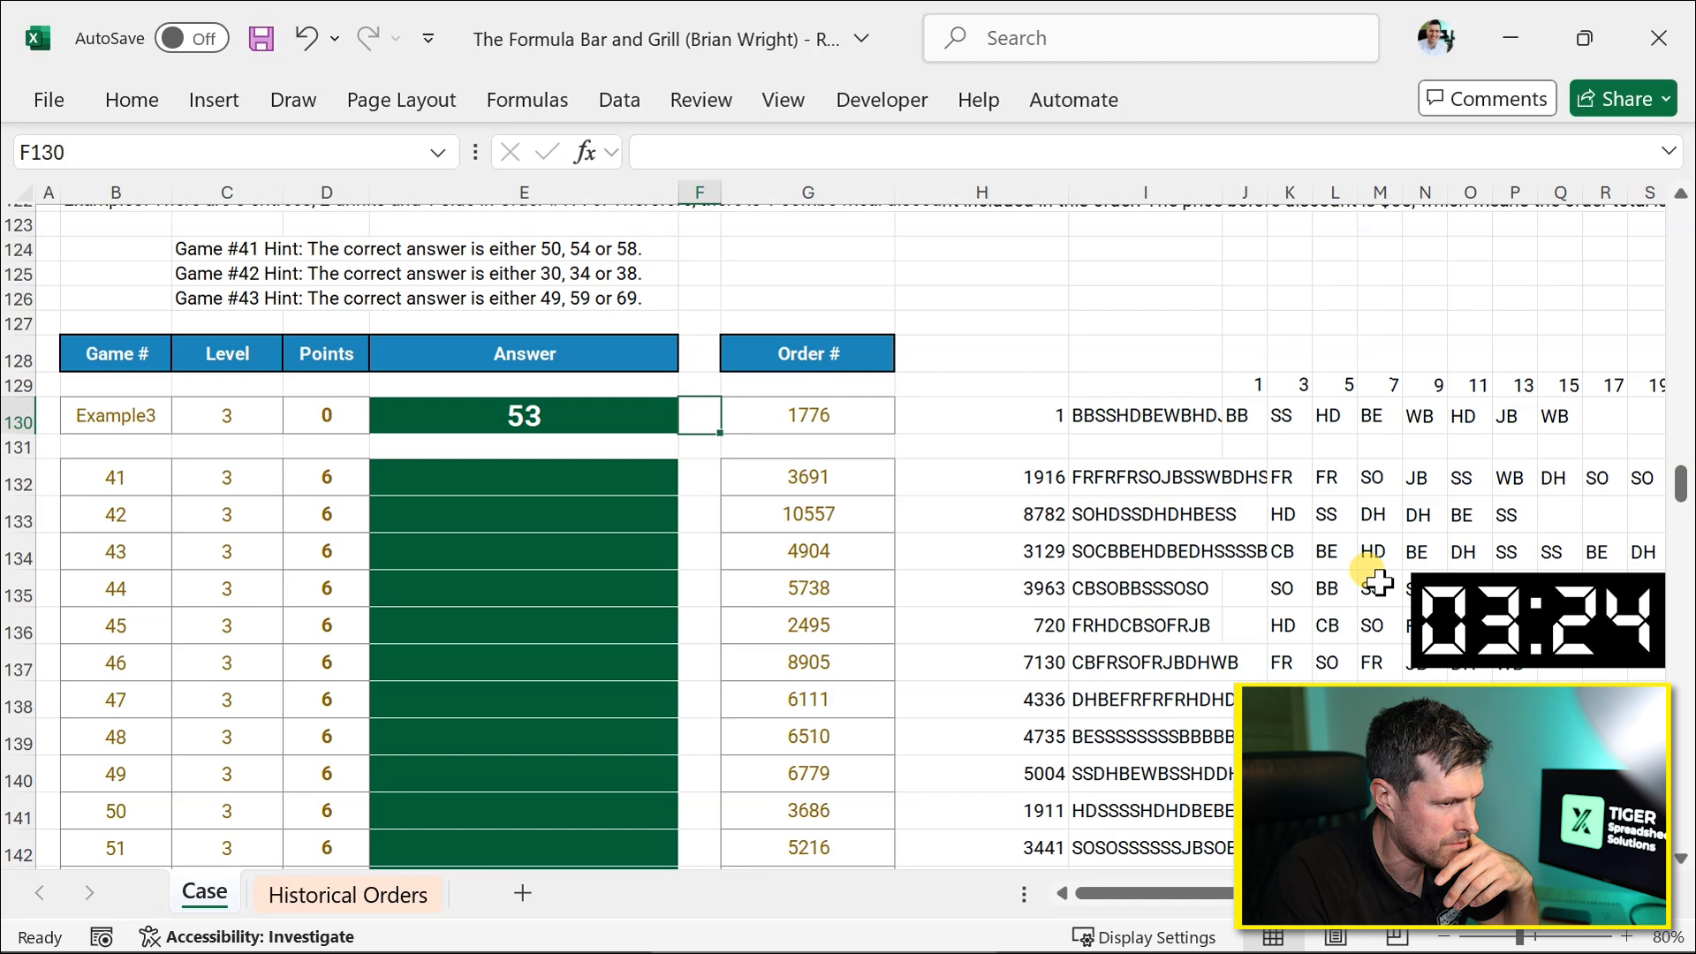
key(Right)
key(Right)
key(Right)
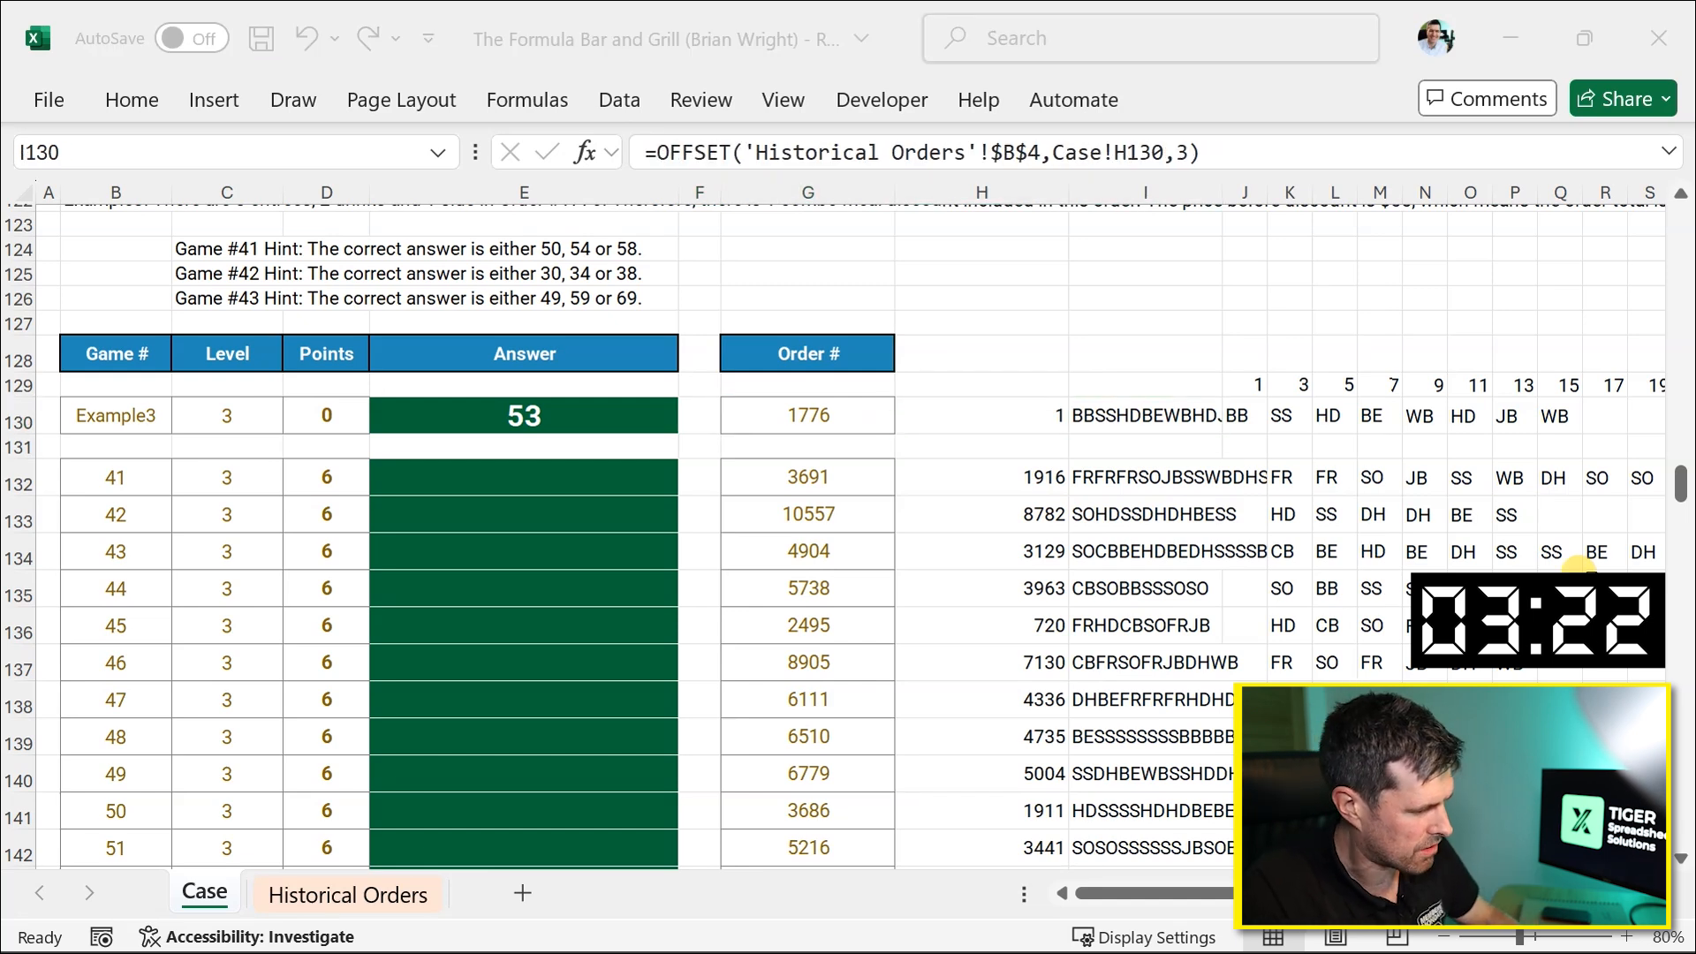
key(alt+Tab)
key(alt+Tab)
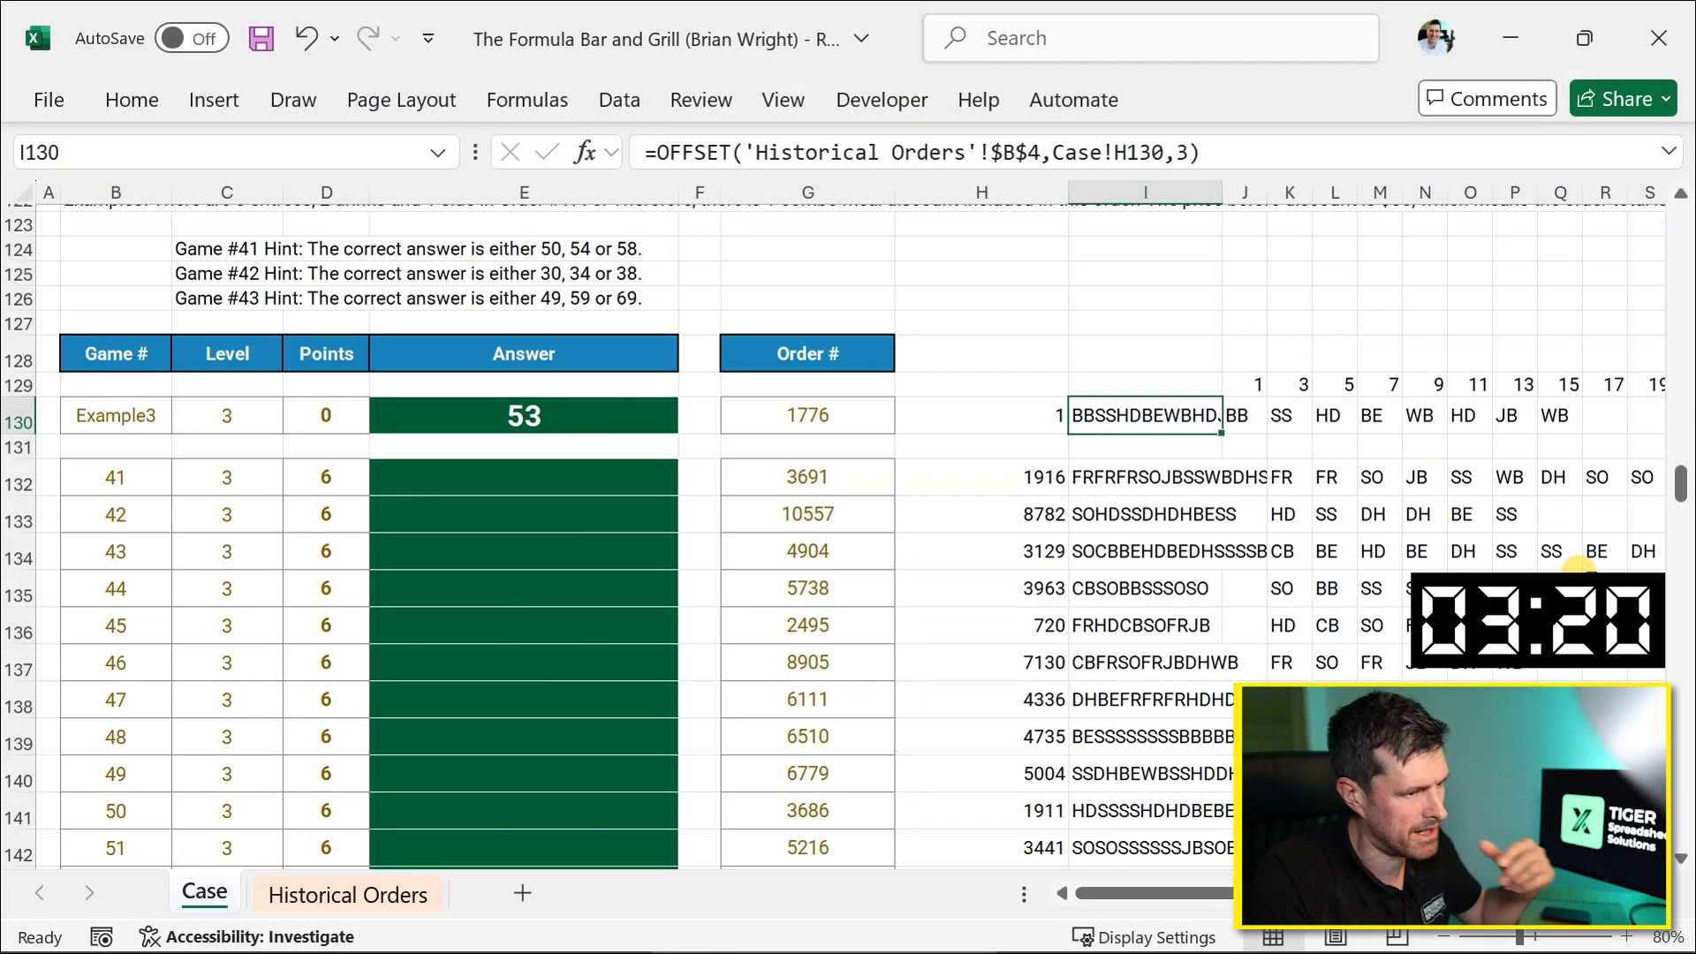
key(Left)
key(Left)
key(Right)
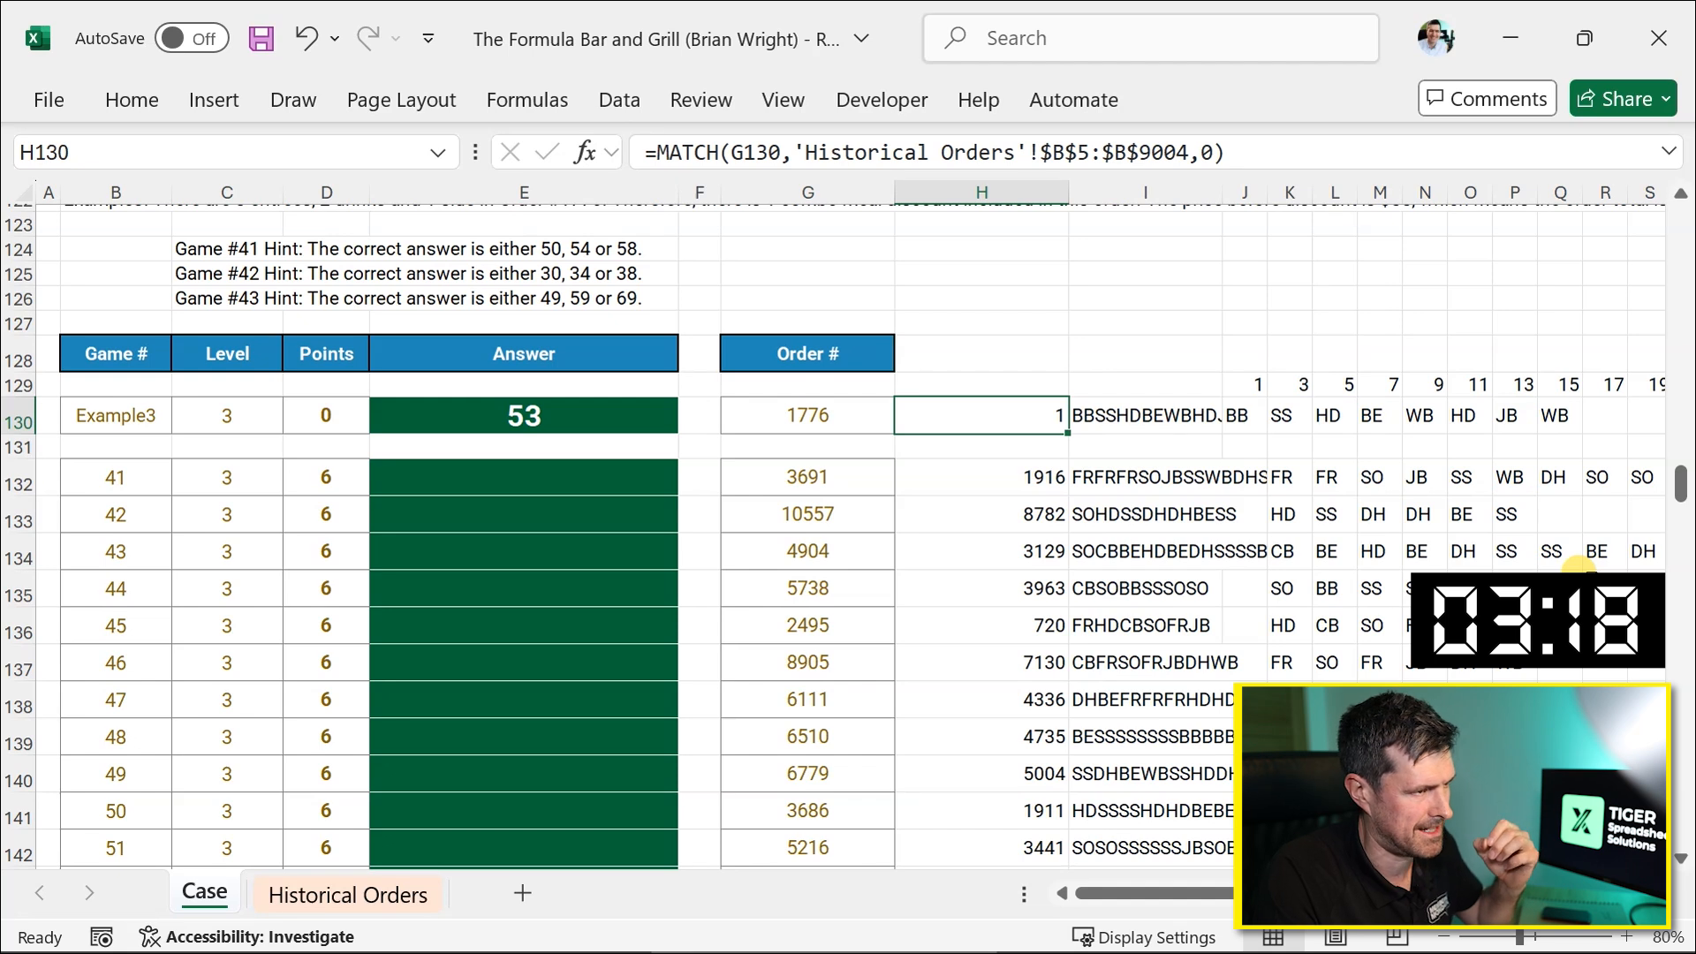
key(Right)
key(Right)
key(Right)
key(Right)
key(Right)
key(Right)
key(Right)
key(Left)
key(Left)
key(Left)
key(Left)
key(Left)
key(Left)
key(Left)
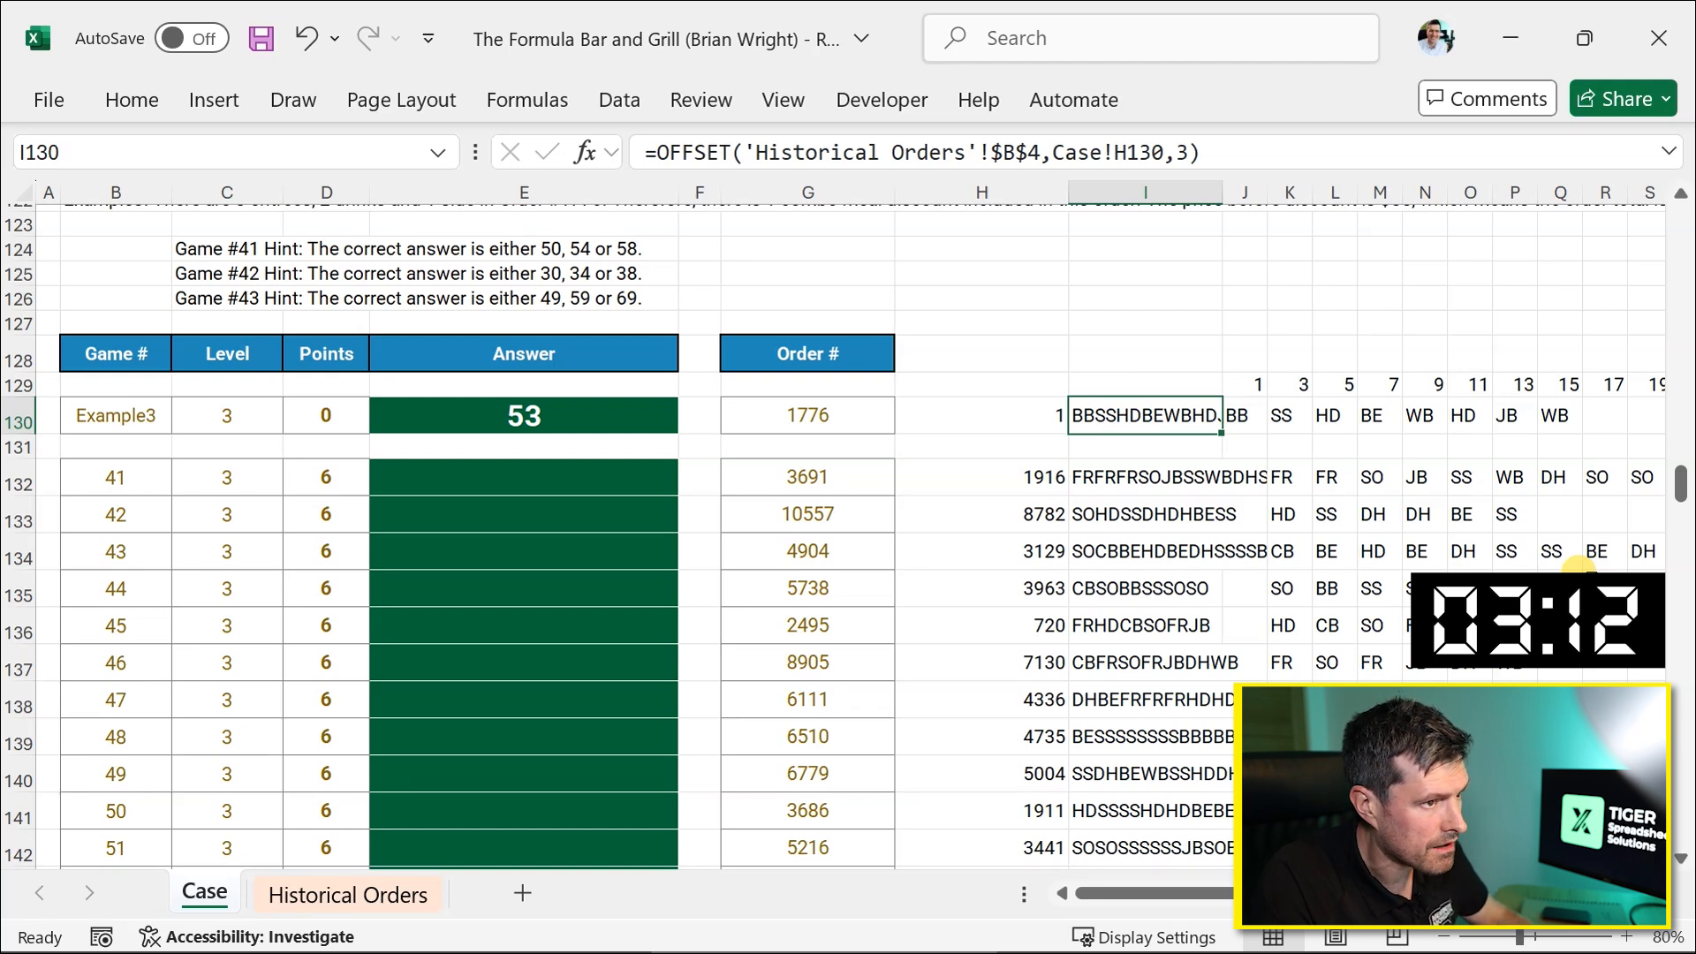
Copy the OFFSET formula from I130 into F130 and inspect the pasted formula.
key(ctrl+c)
key(Left)
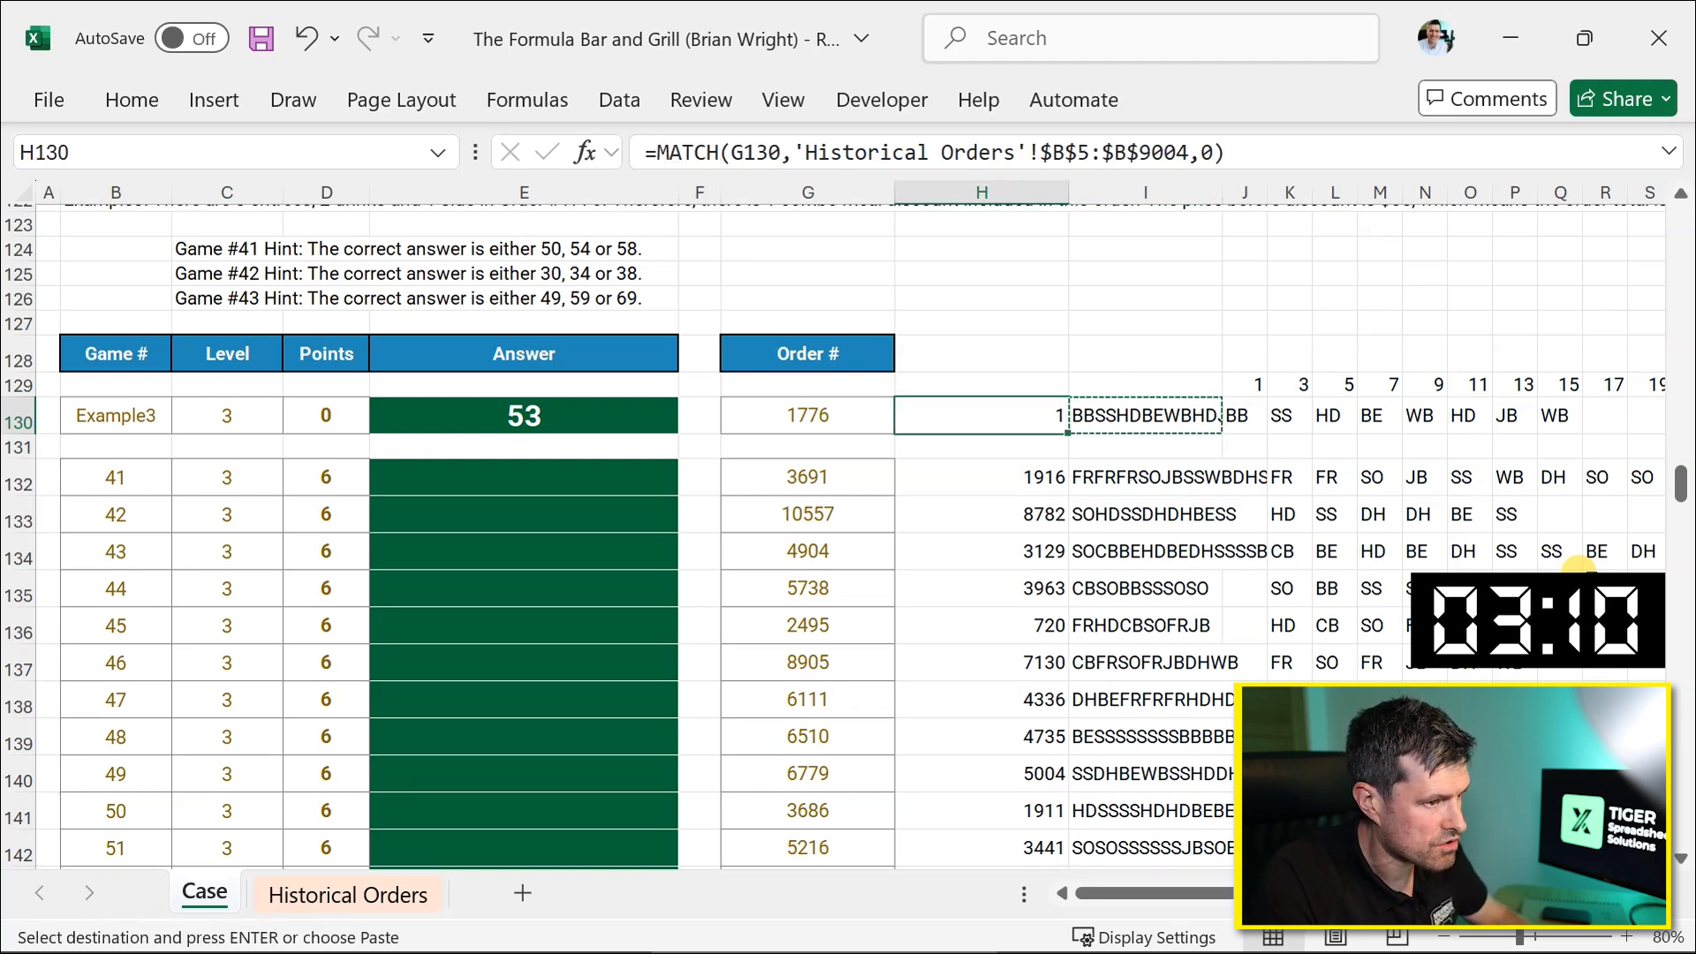
key(Left)
key(Left)
key(Left)
key(Right)
key(ctrl+v)
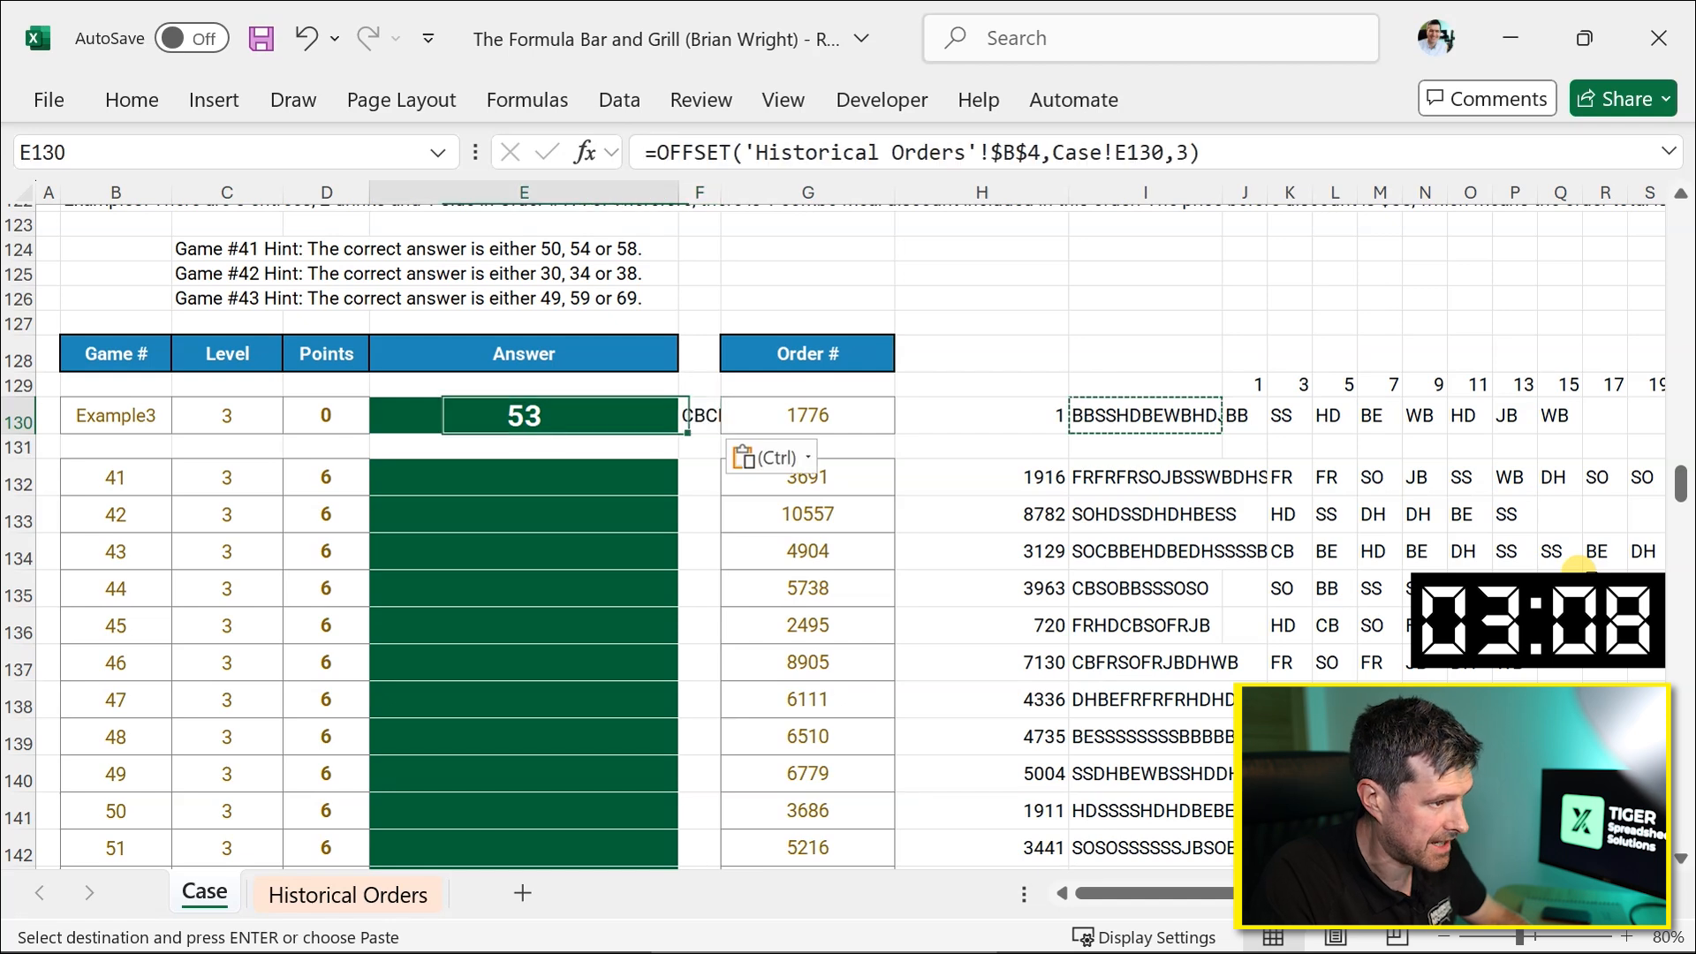
key(F2)
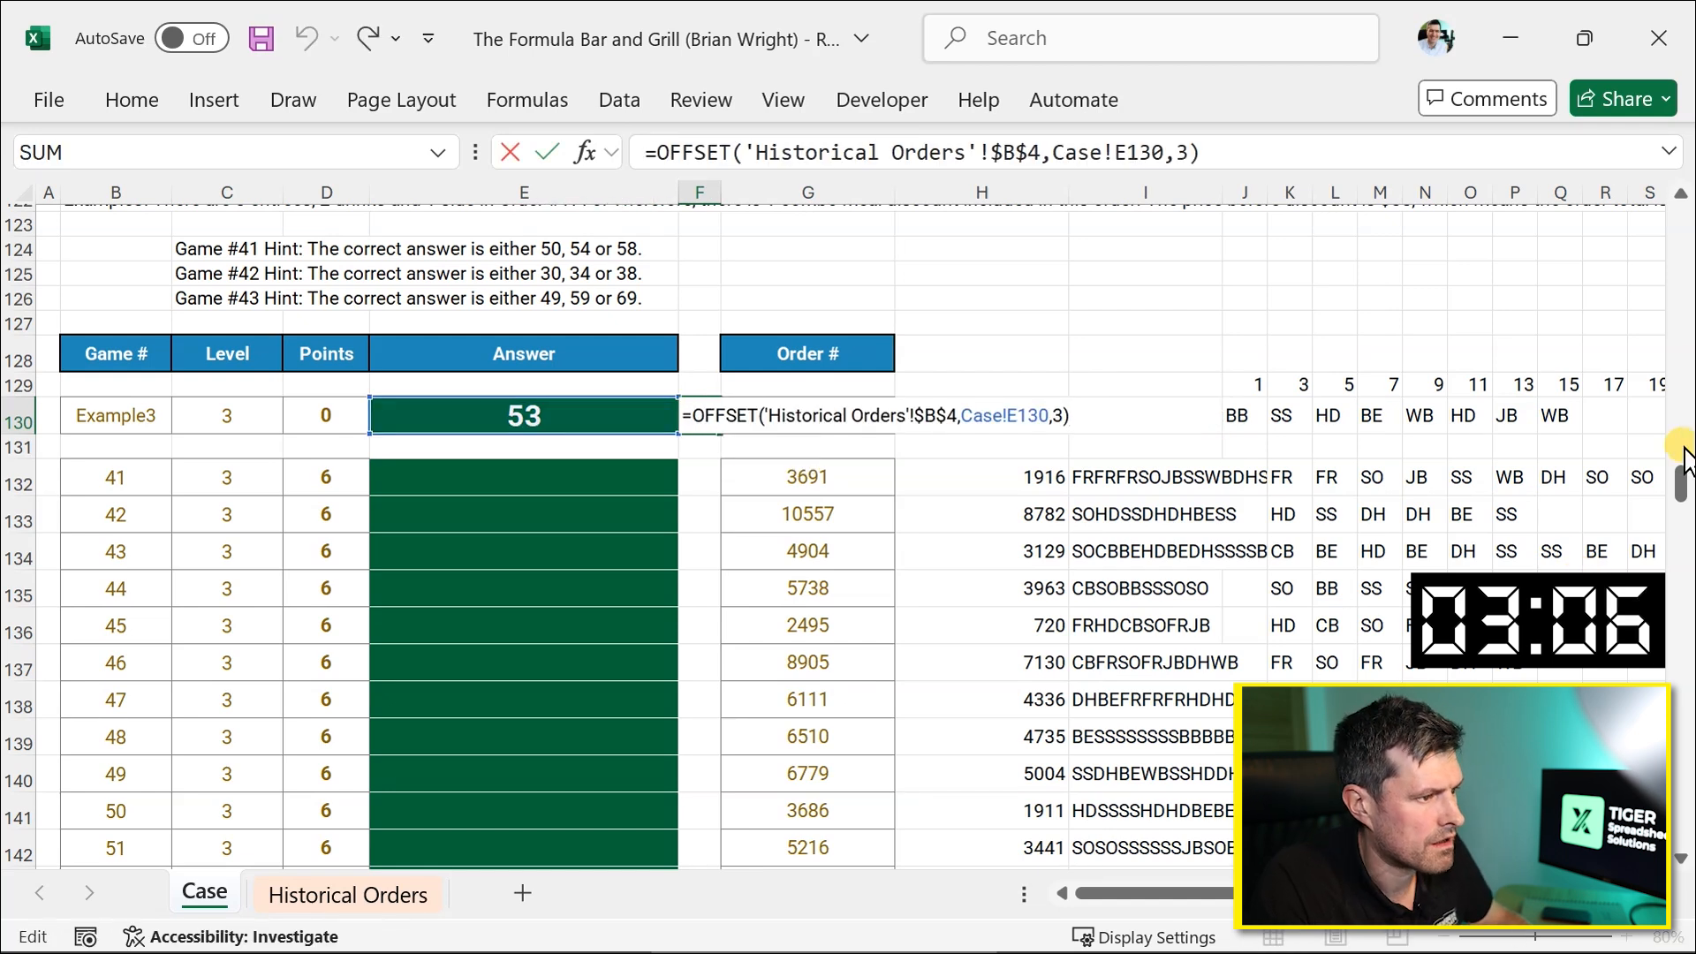
key(Escape)
Examine the column layout of the Historical Orders sheet, then return to the Case sheet.
click(320, 896)
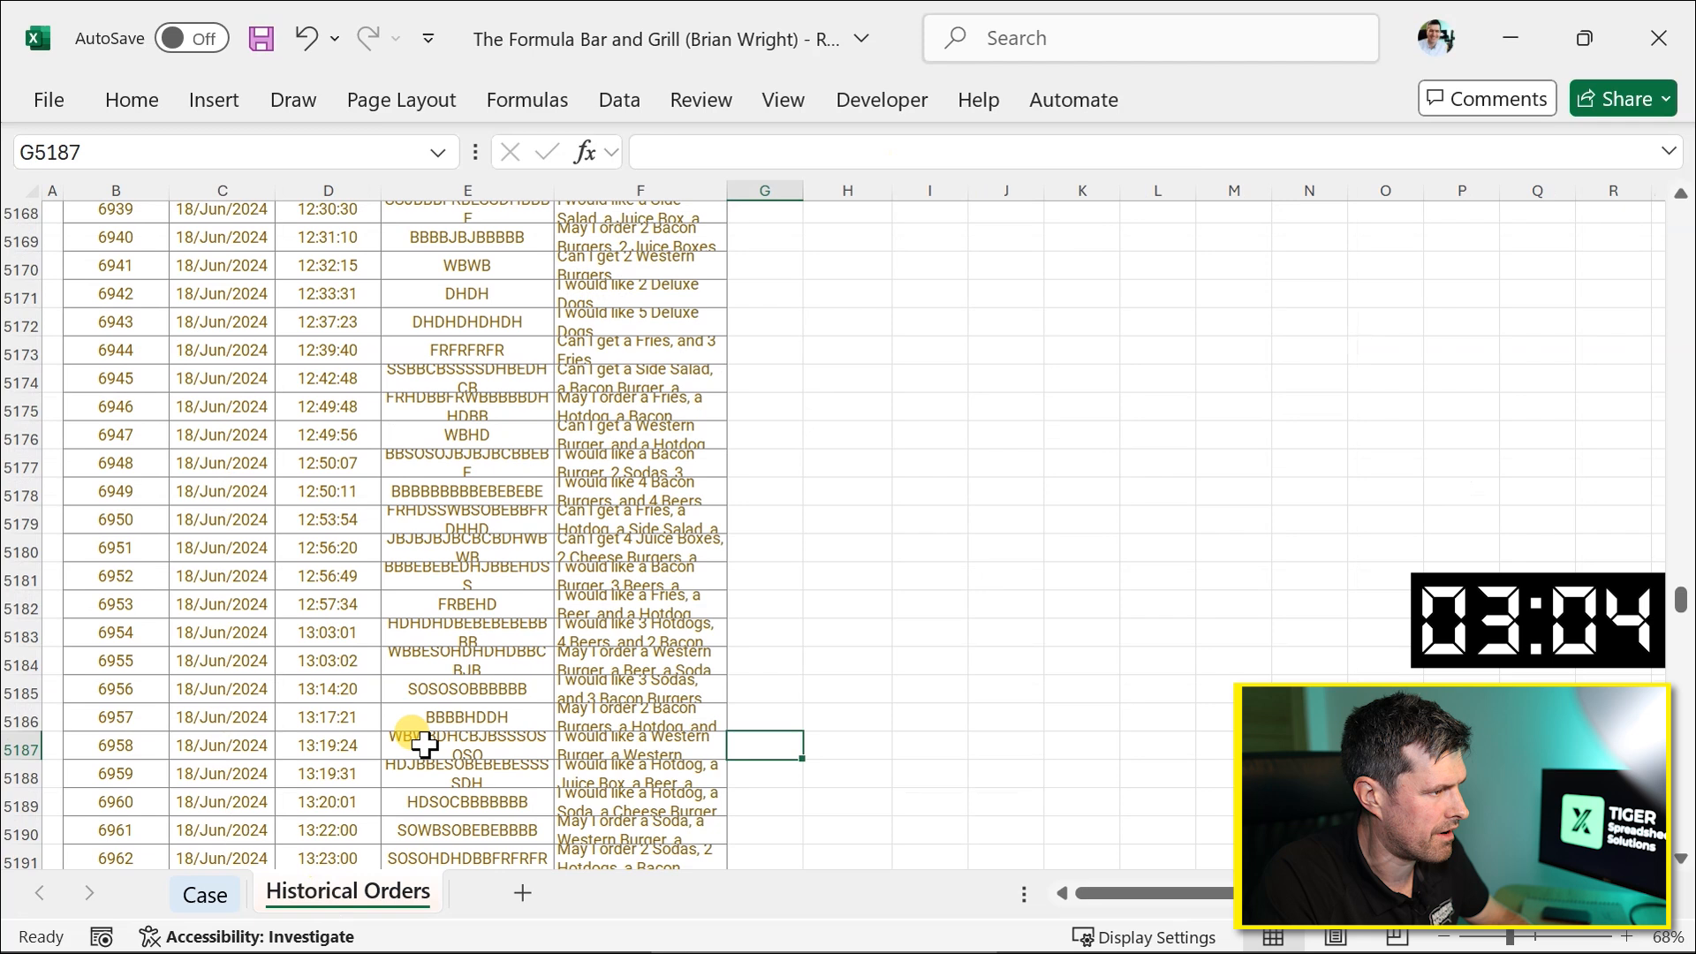
click(351, 379)
key(ctrl+Up)
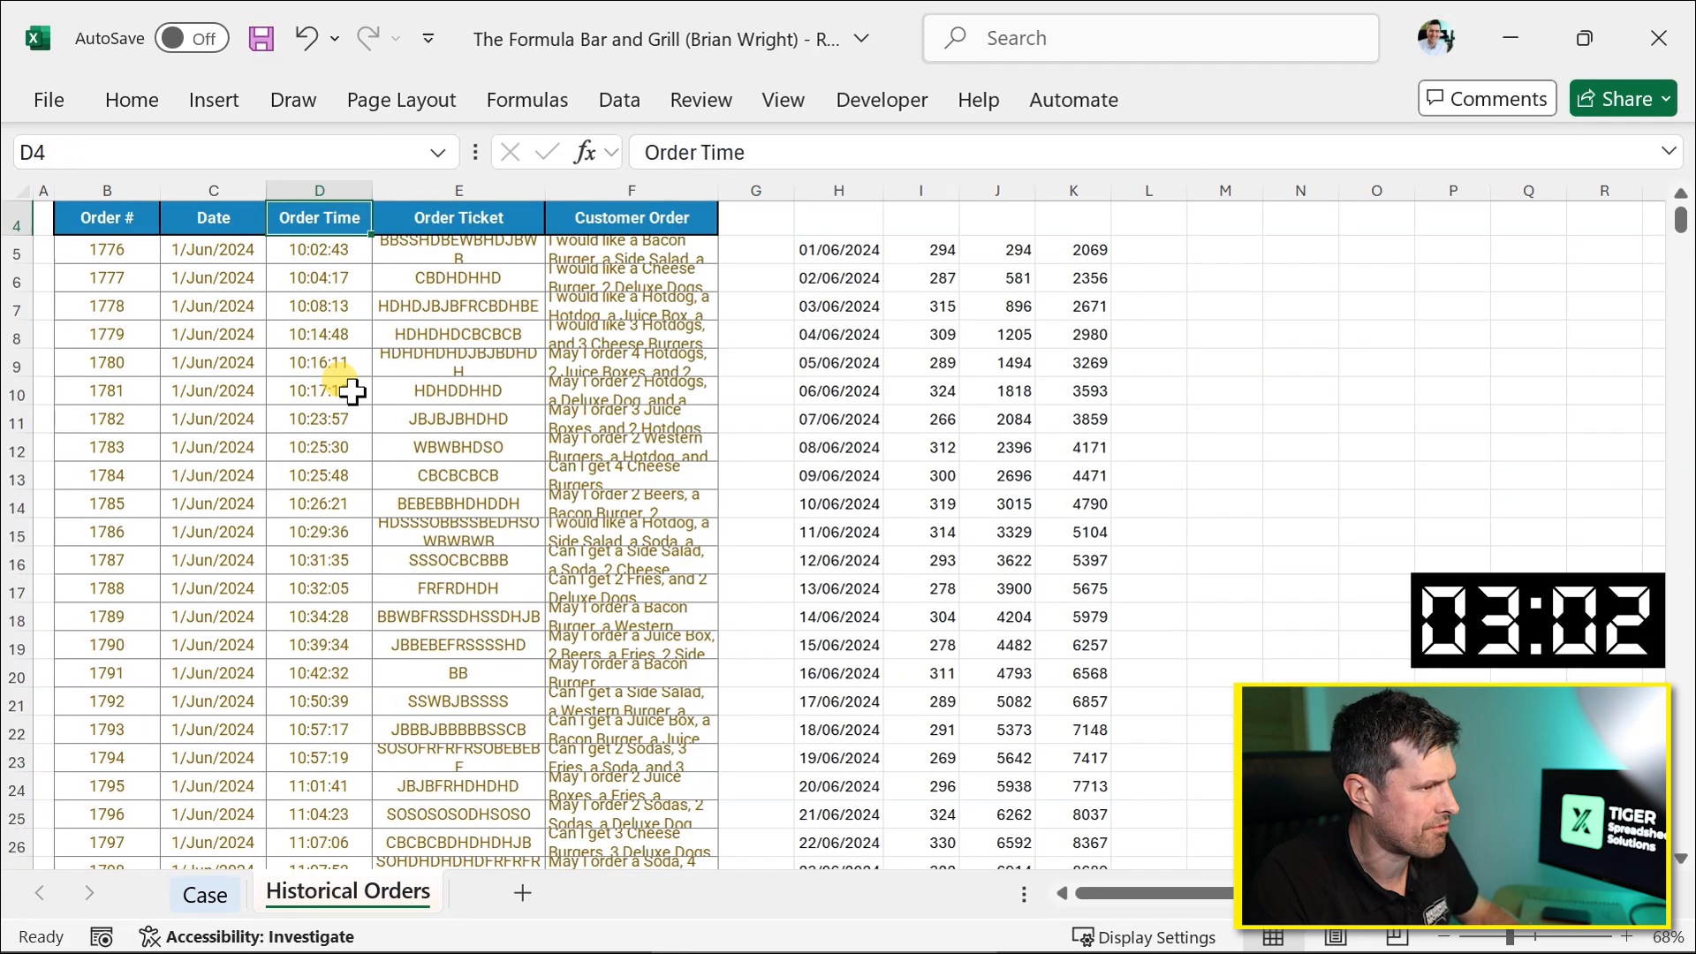
key(ctrl+Left)
key(Left)
key(Down)
key(ctrl+Page_Up)
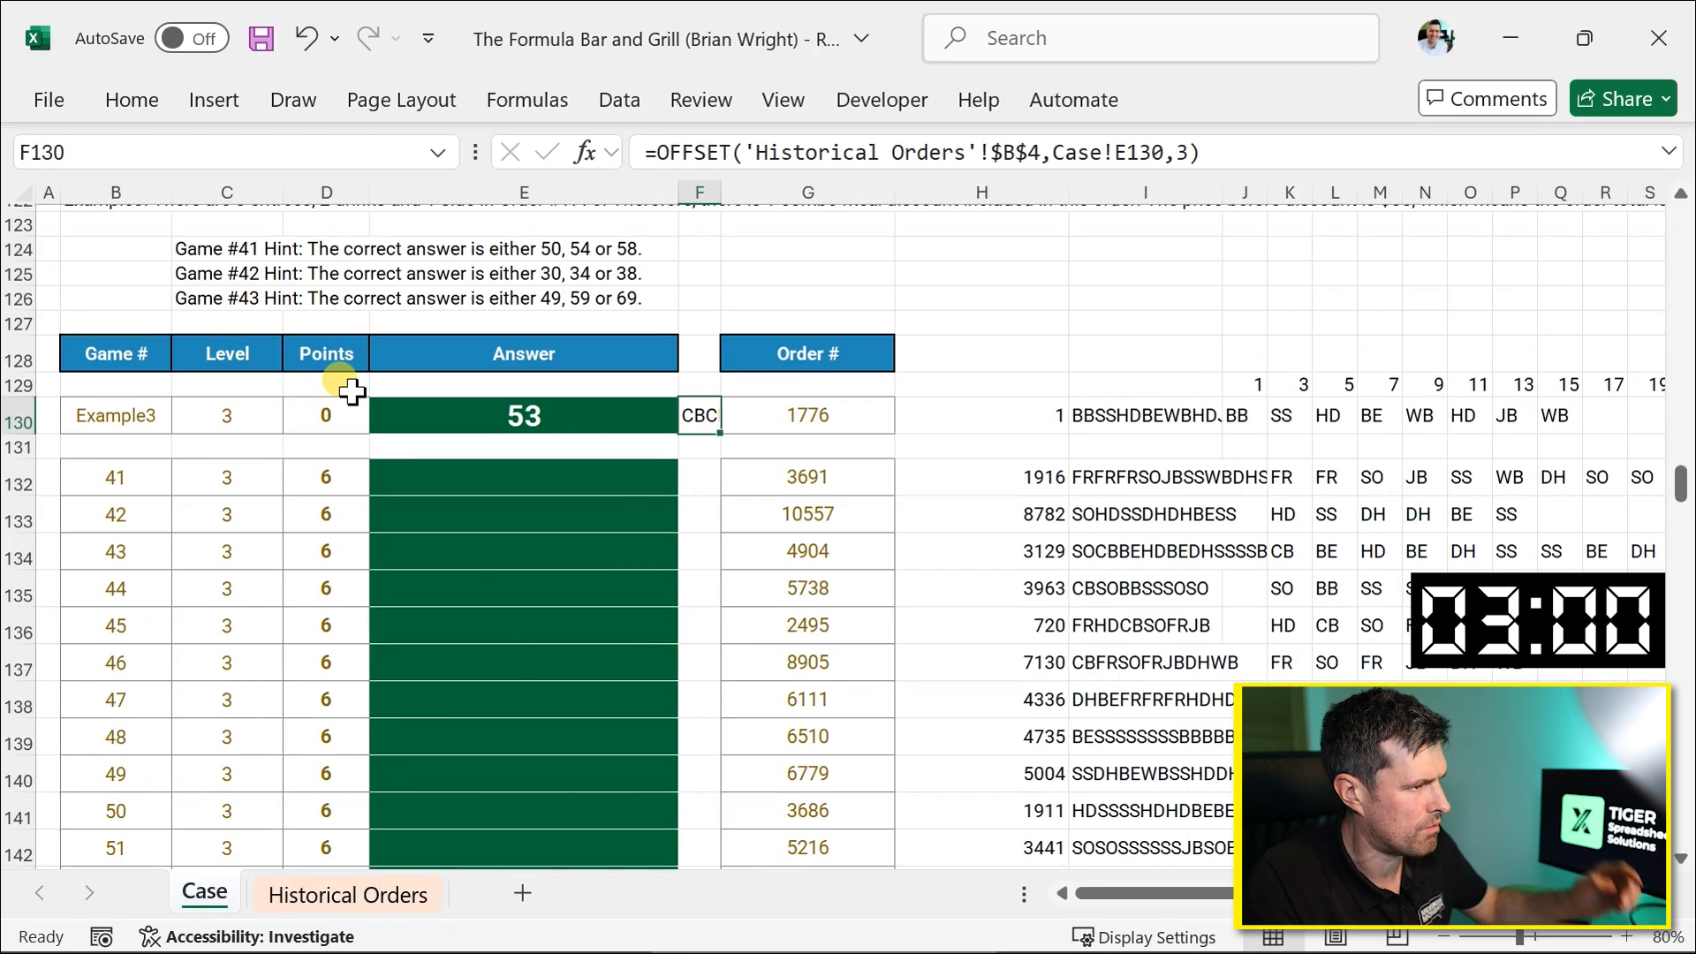
Browse the combo meal rules, the menu price table and the Level 2 helper columns.
scroll(686, 549, up, 3)
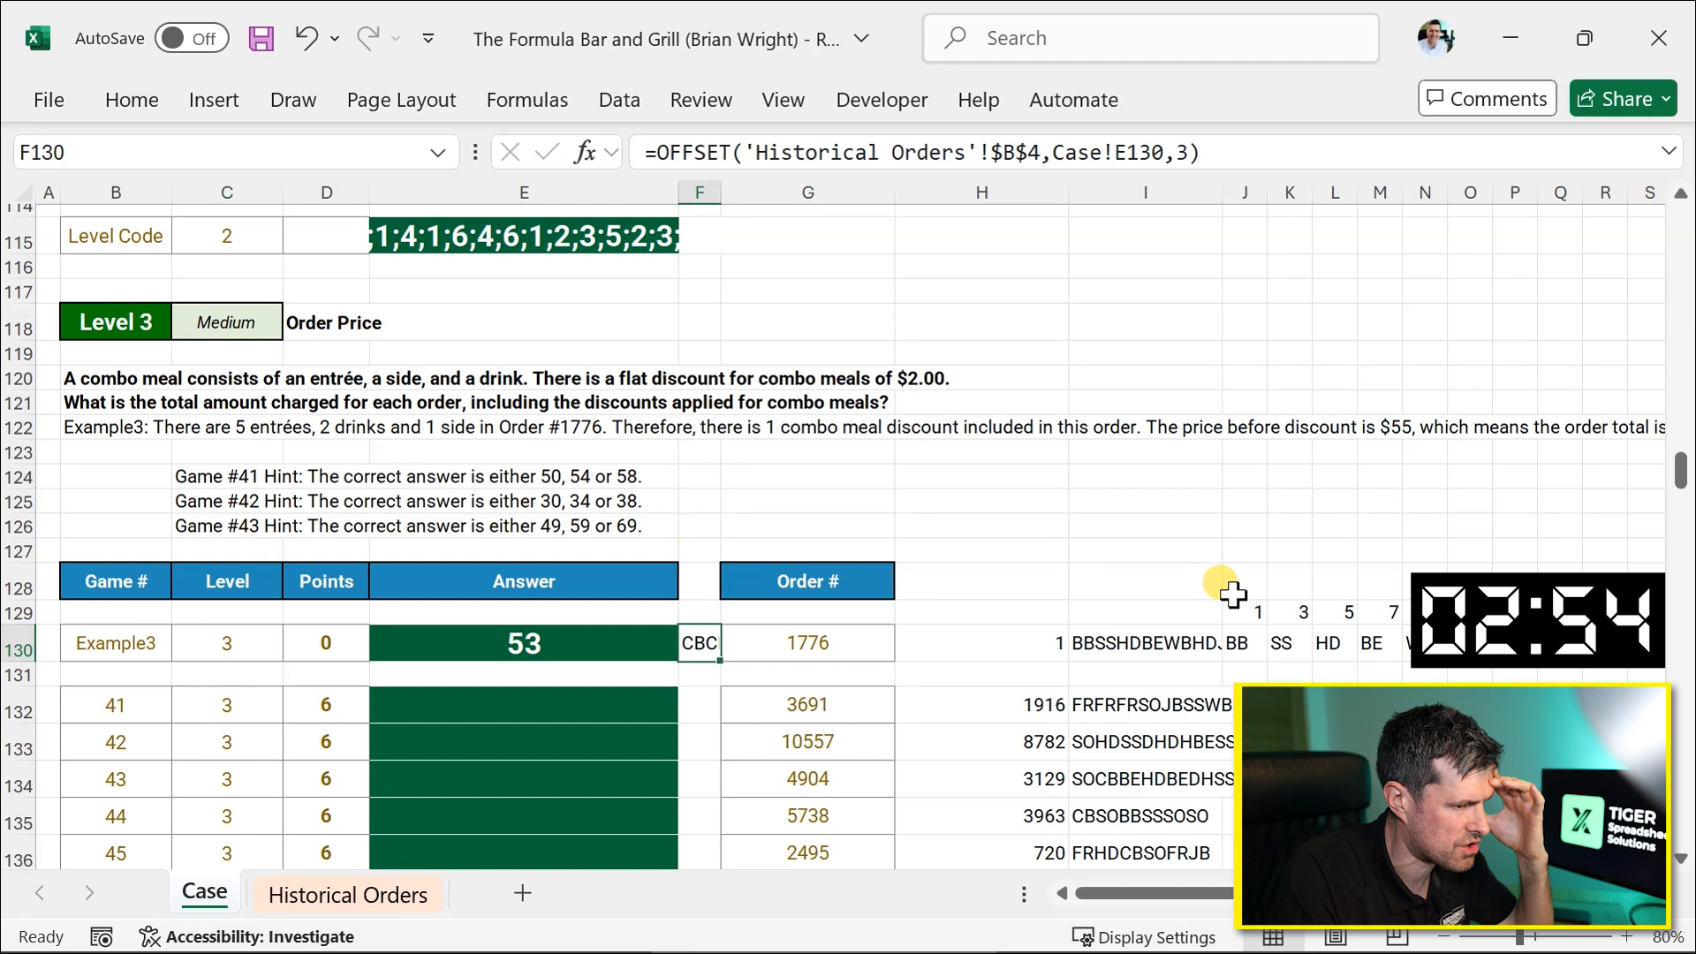
scroll(1233, 593, up, 20)
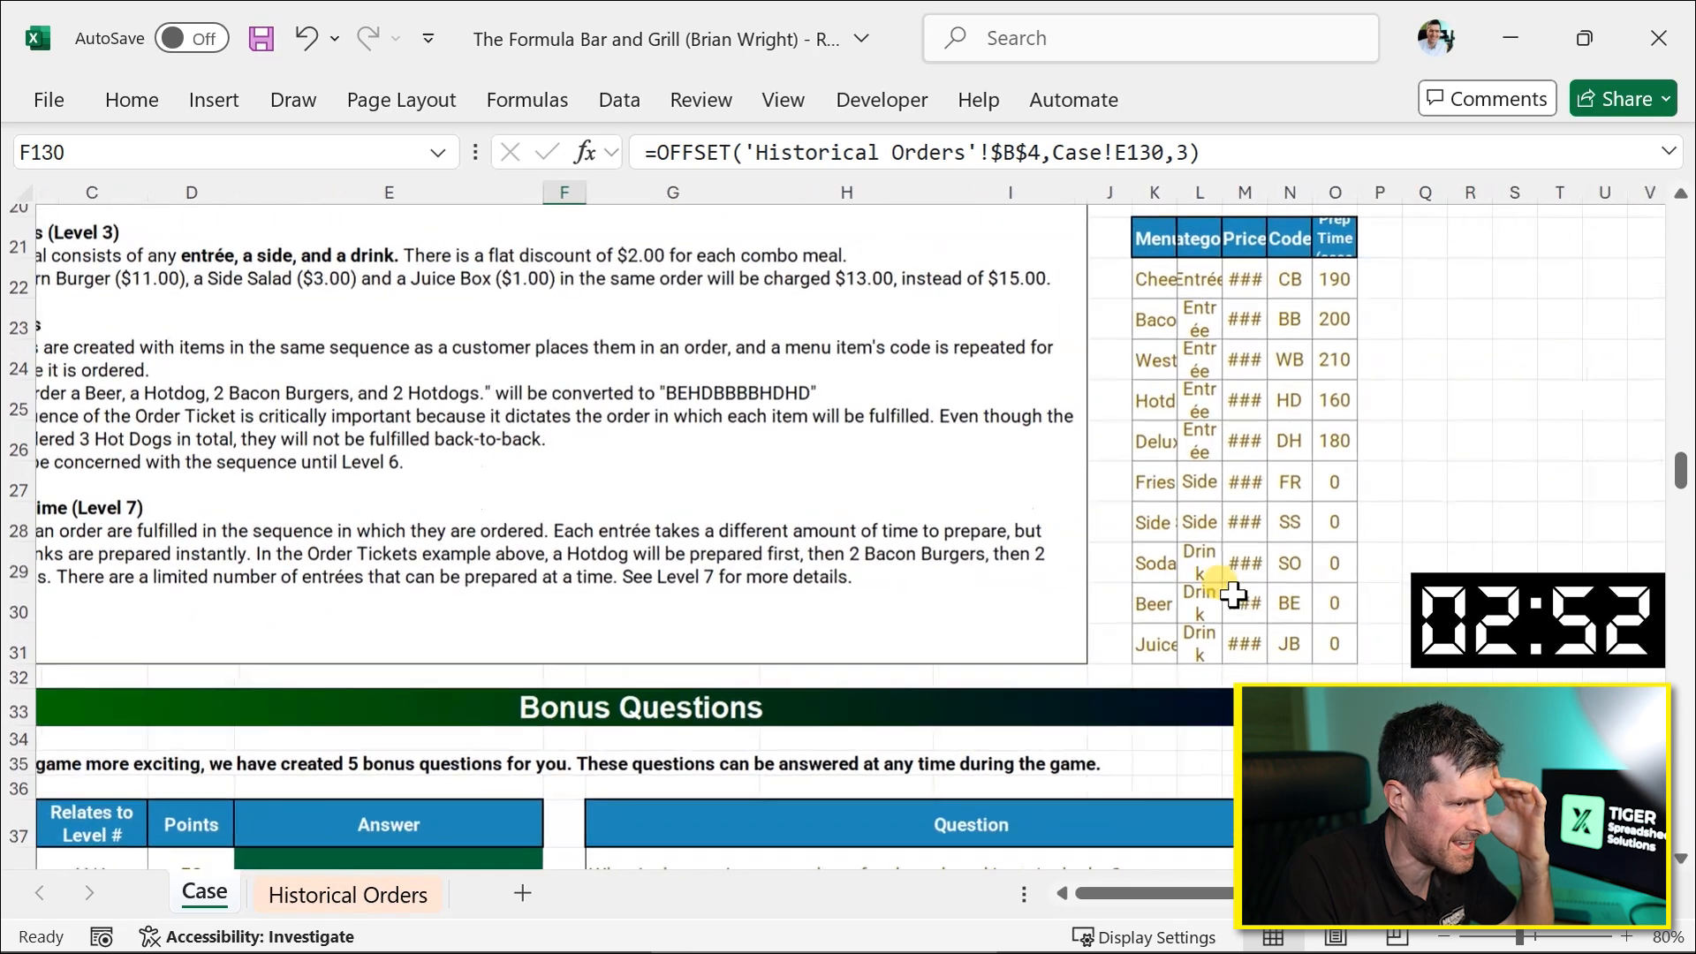
click(1286, 321)
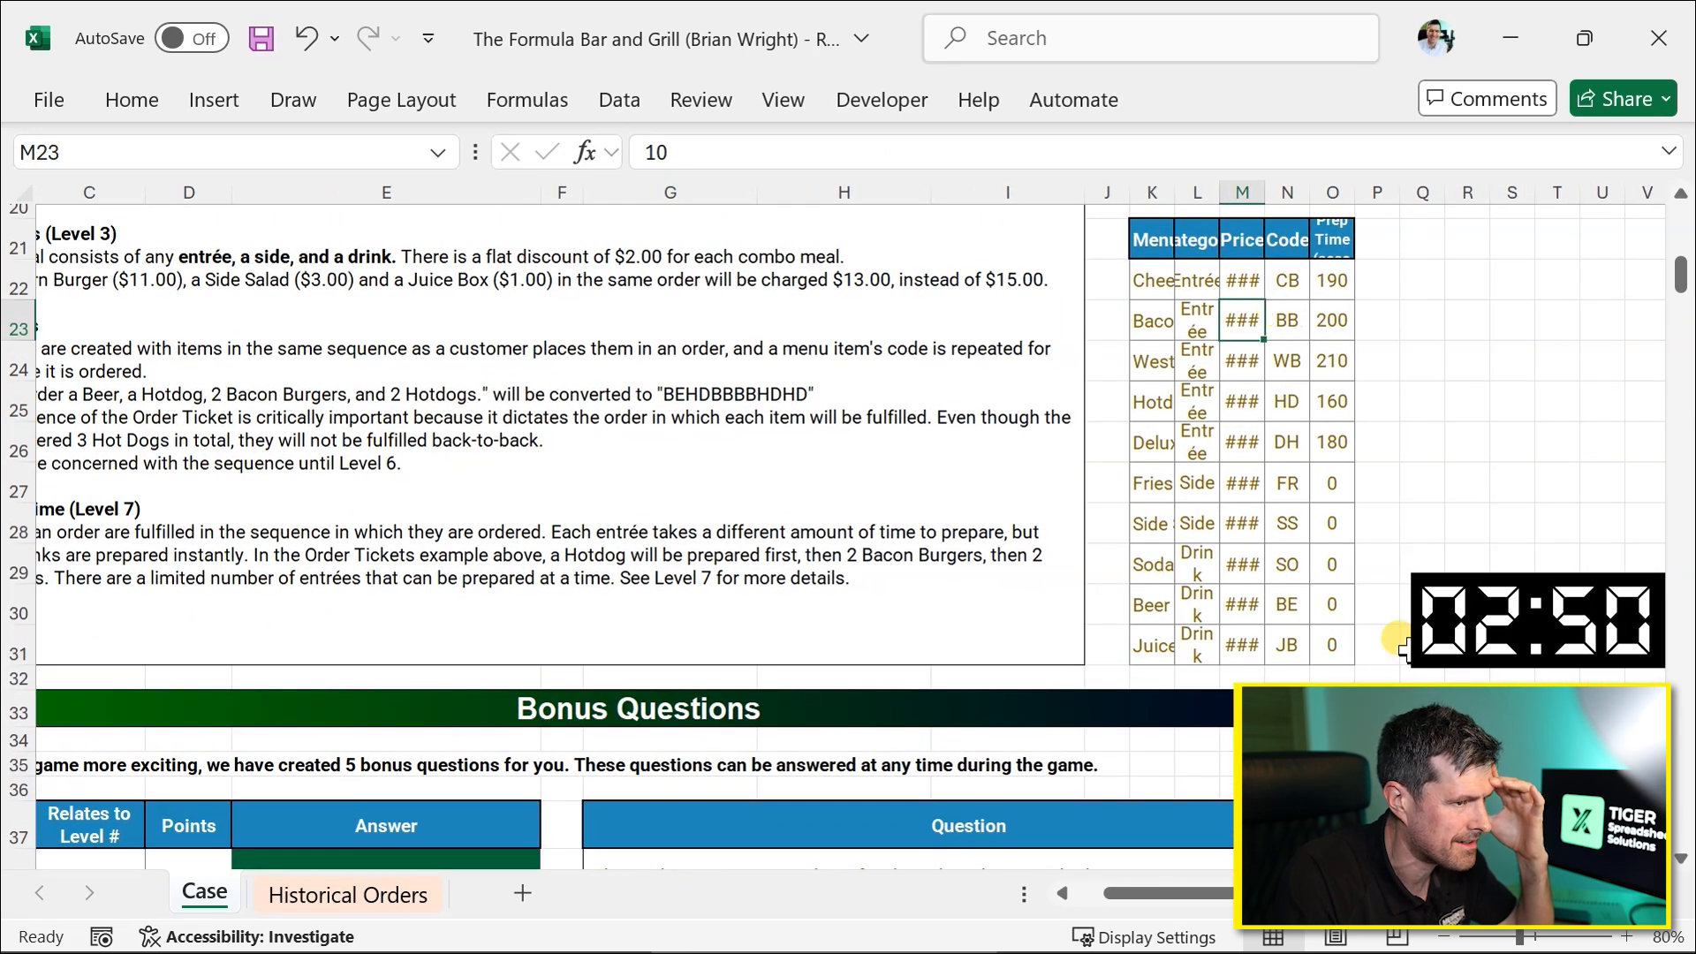
scroll(1404, 649, down, 20)
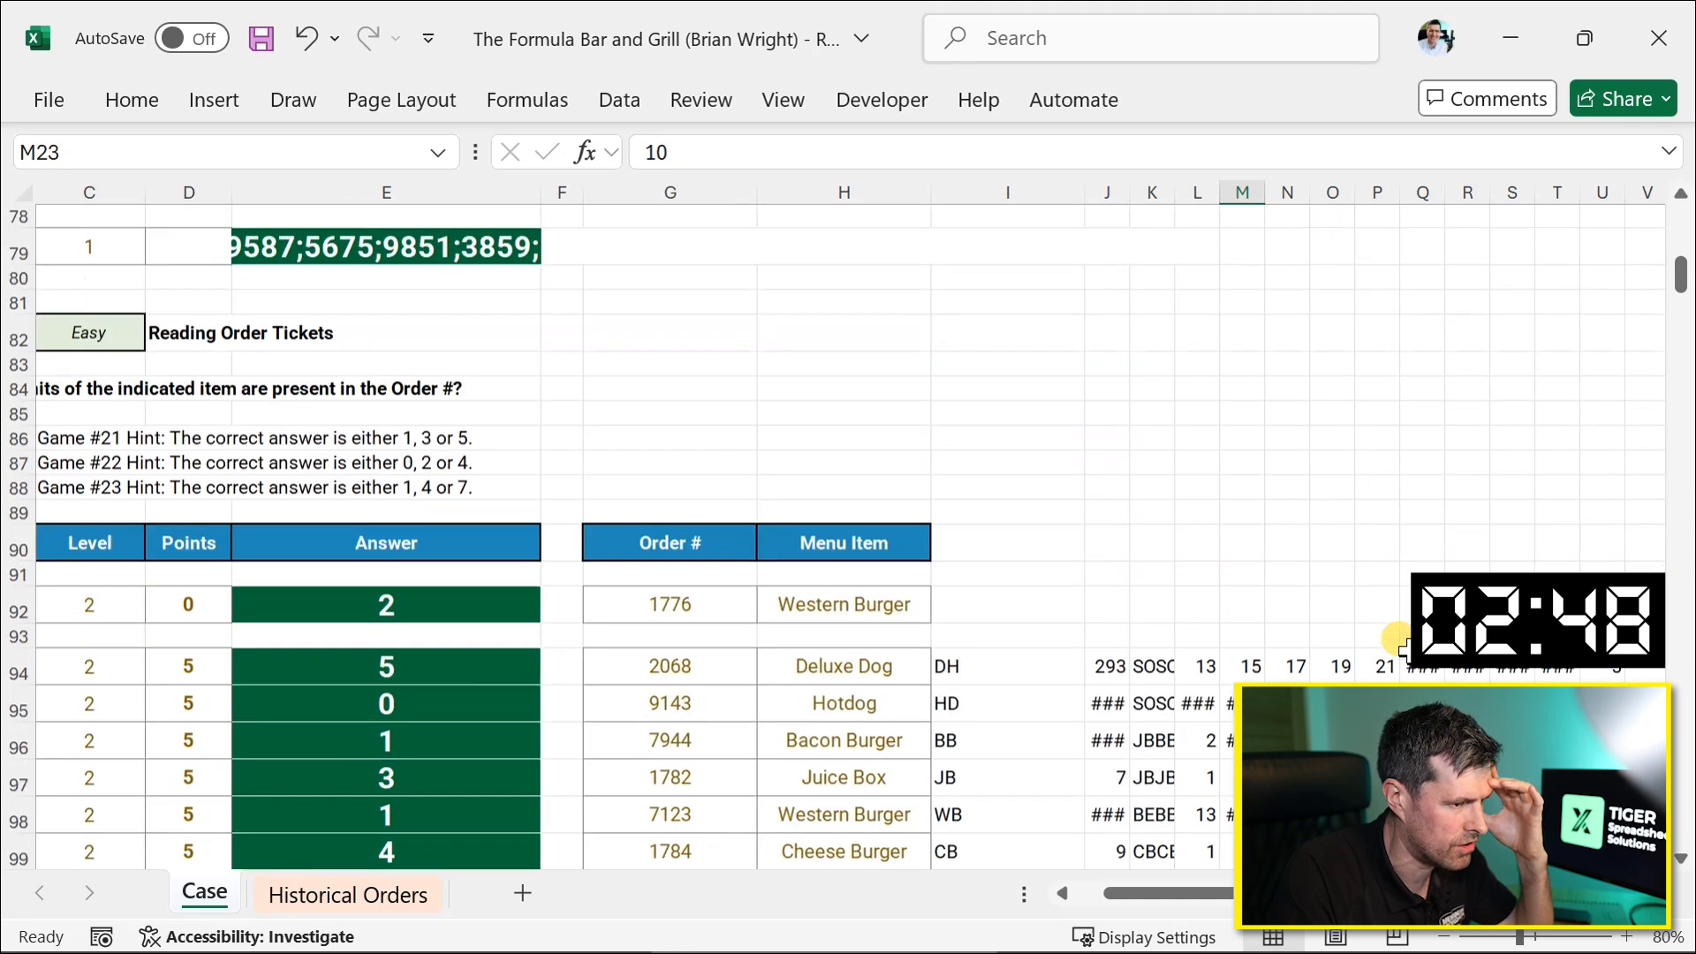
scroll(1404, 649, right, 3)
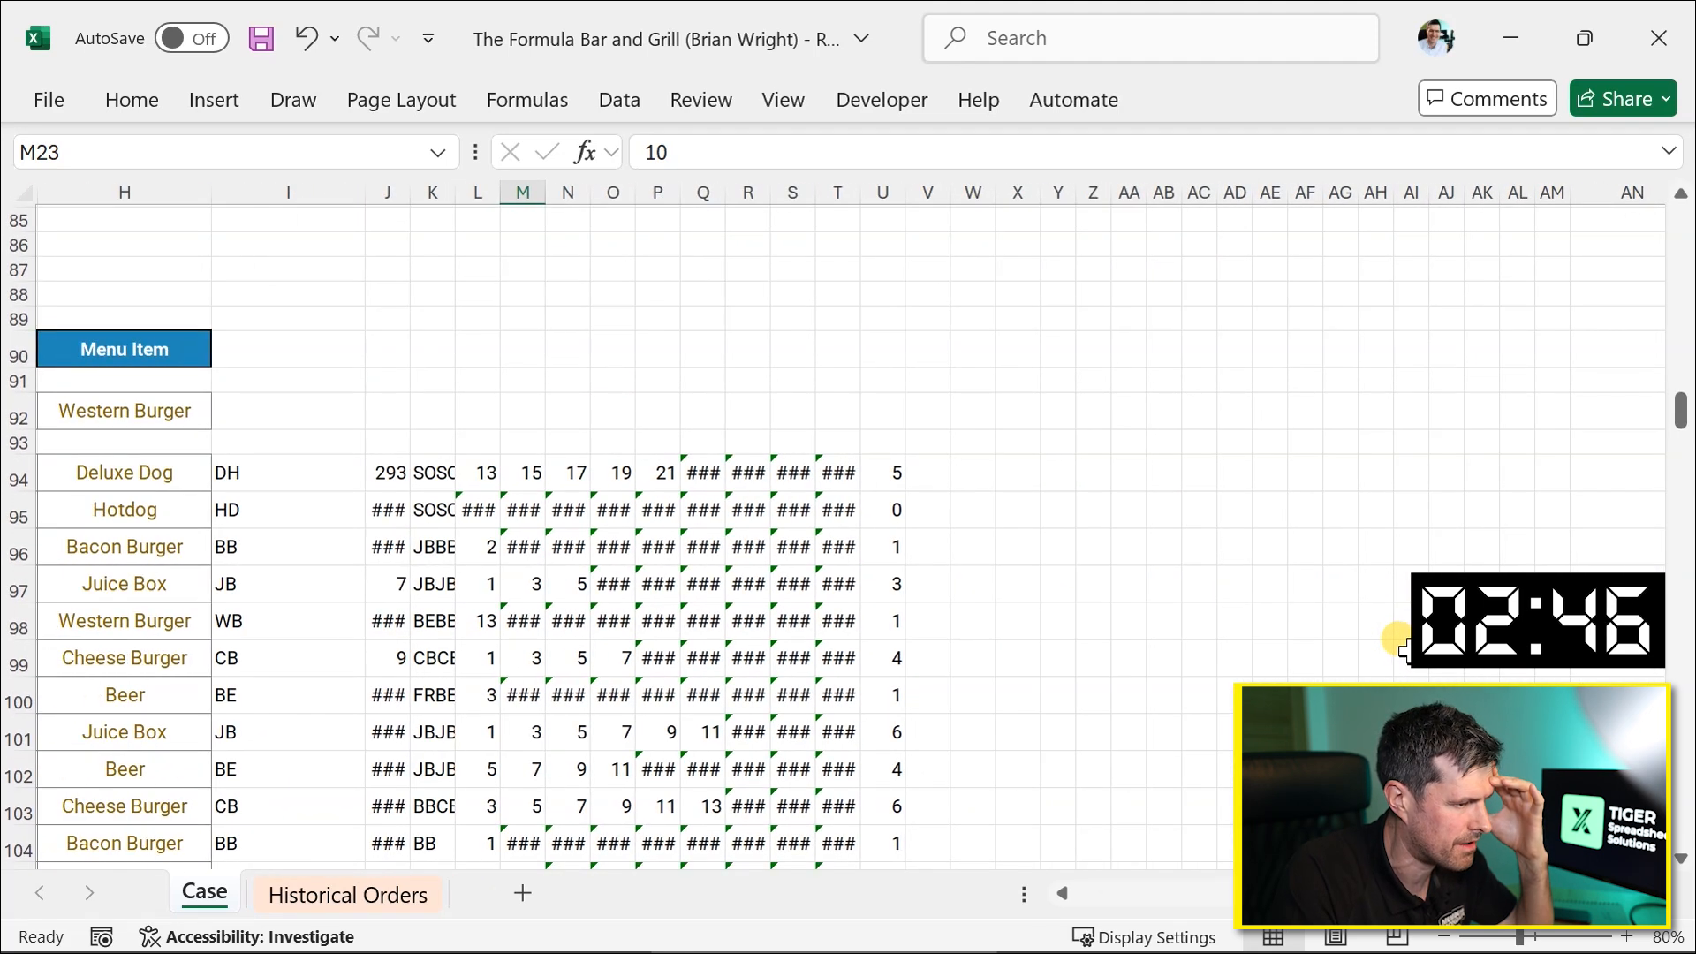
scroll(1405, 650, left, 2)
scroll(1098, 638, down, 6)
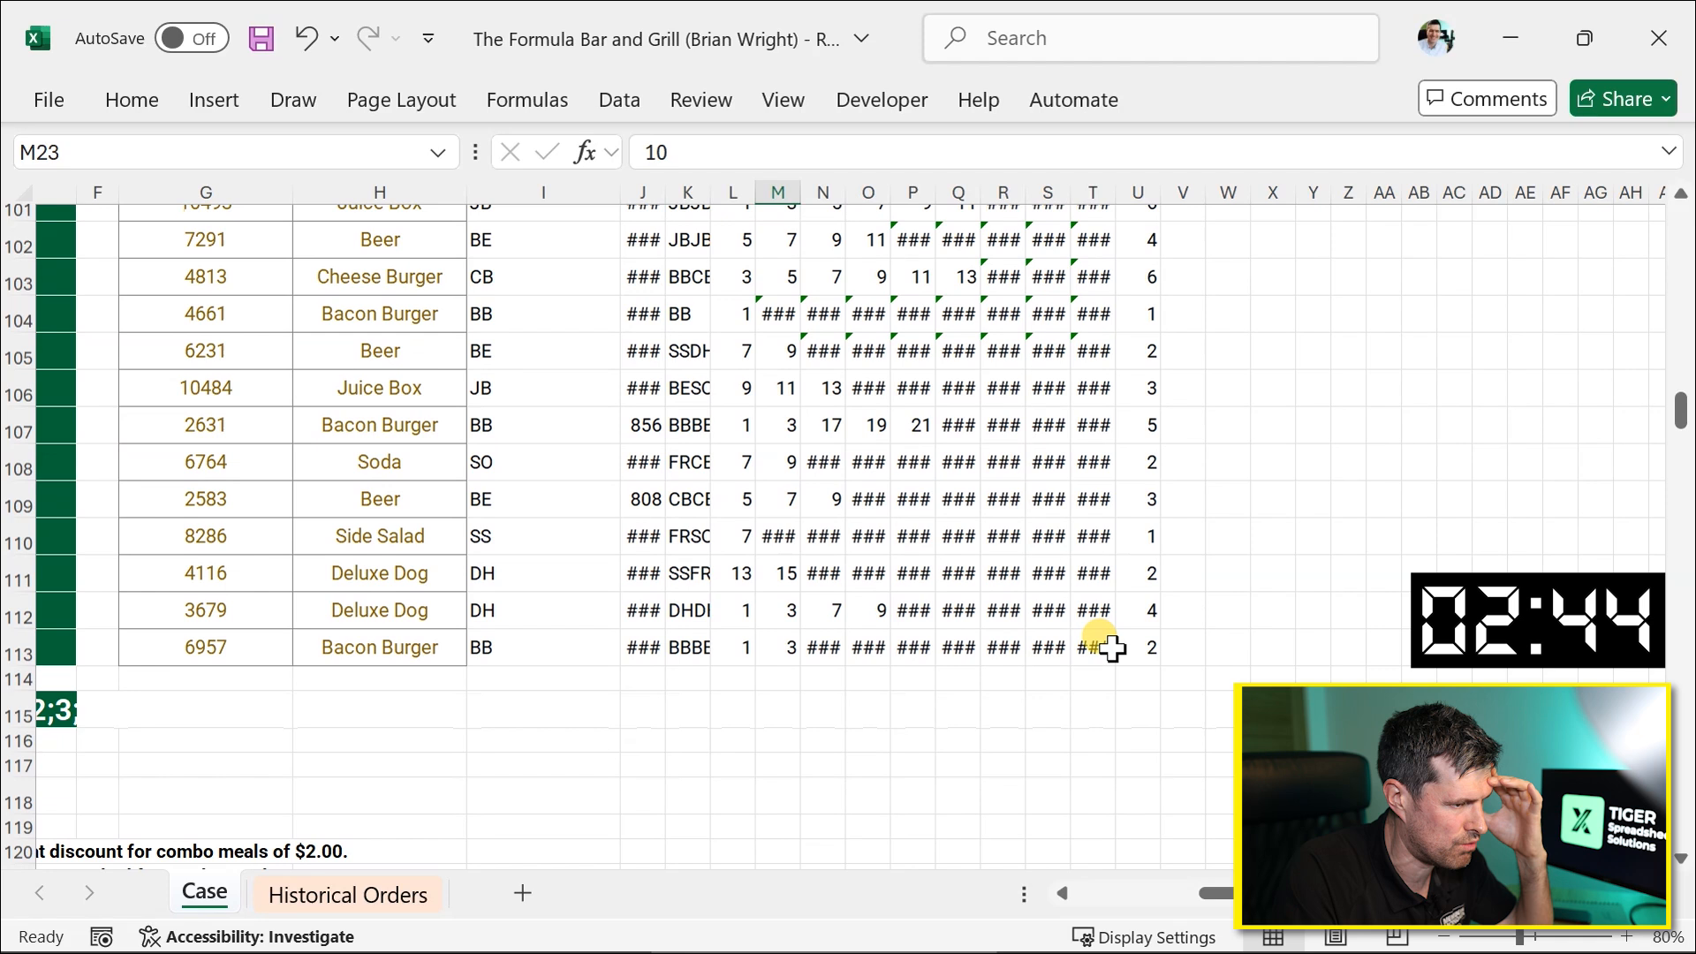
scroll(1098, 642, up, 2)
click(1054, 437)
scroll(1054, 437, down, 12)
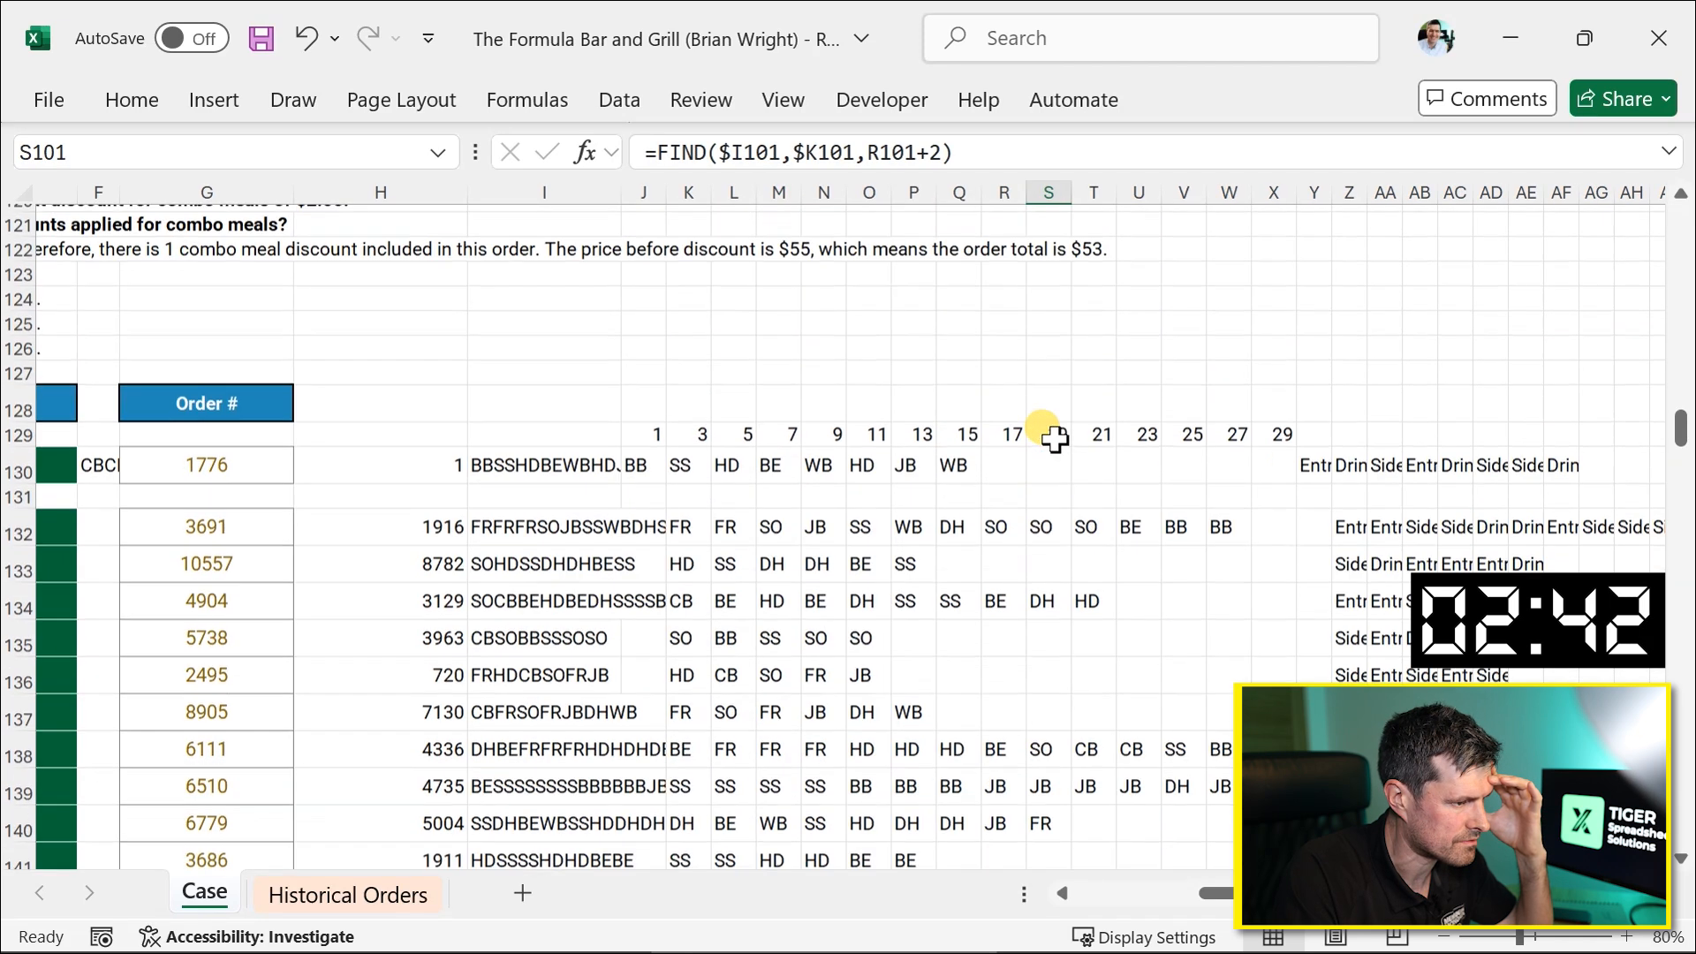
scroll(1053, 437, right, 3)
scroll(1053, 437, right, 4)
scroll(1054, 437, up, 3)
click(834, 409)
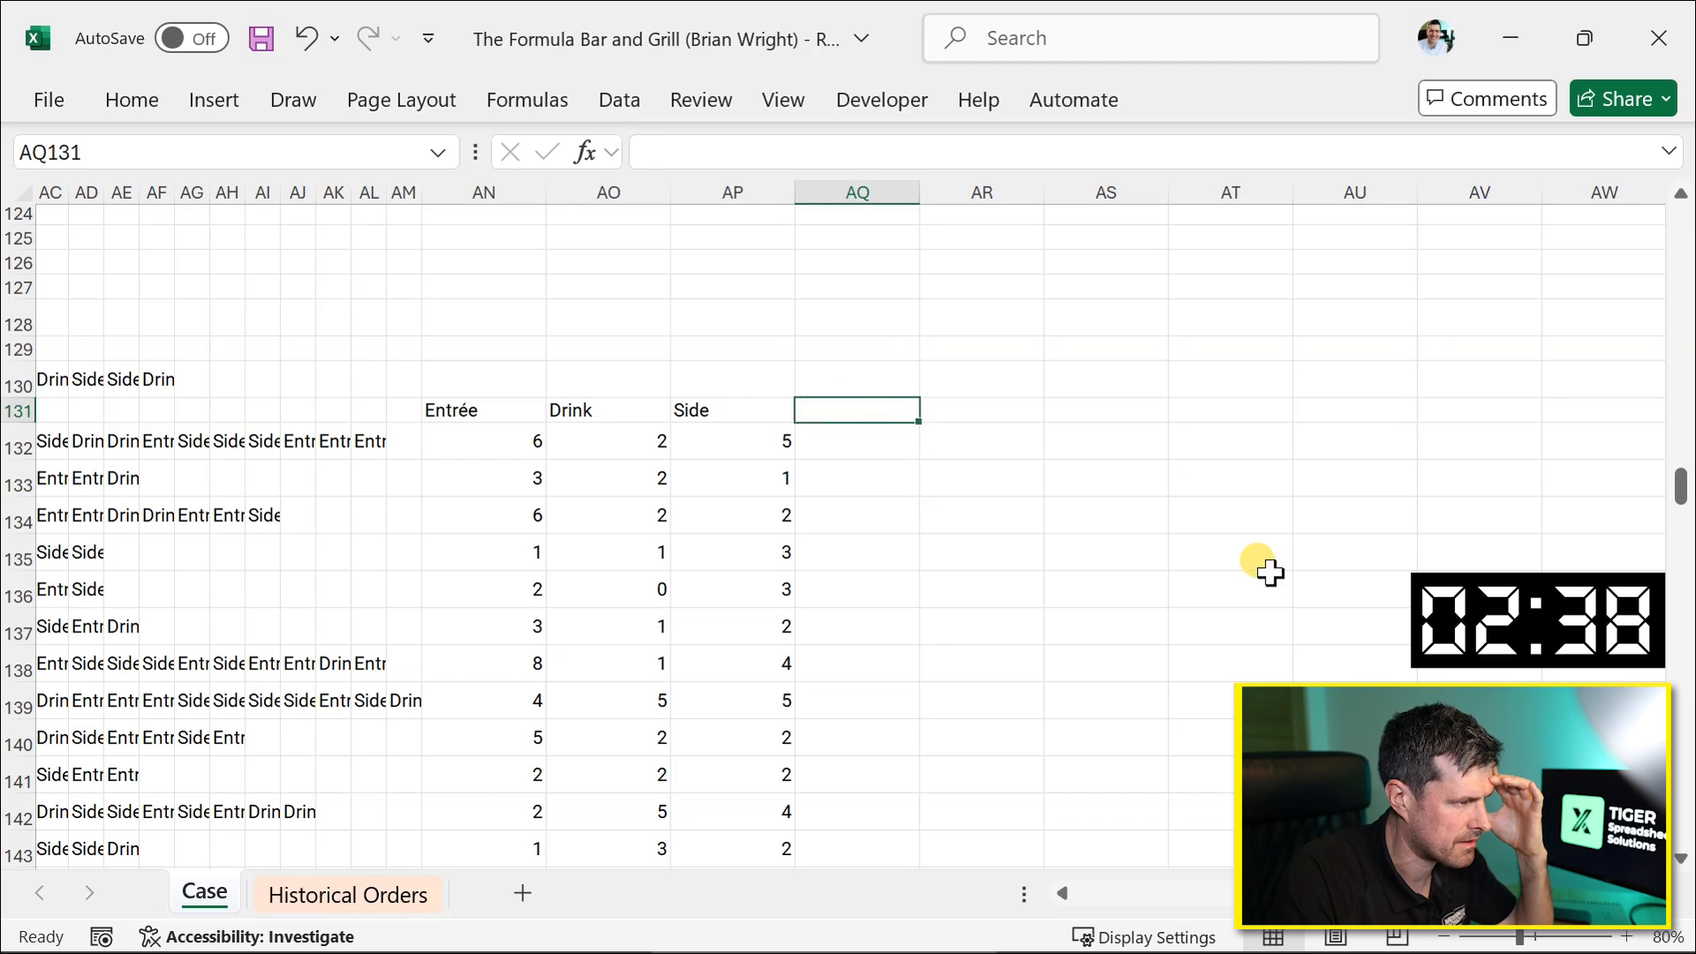
scroll(1270, 572, left, 4)
Add the header Prices in AQ130.
key(Up)
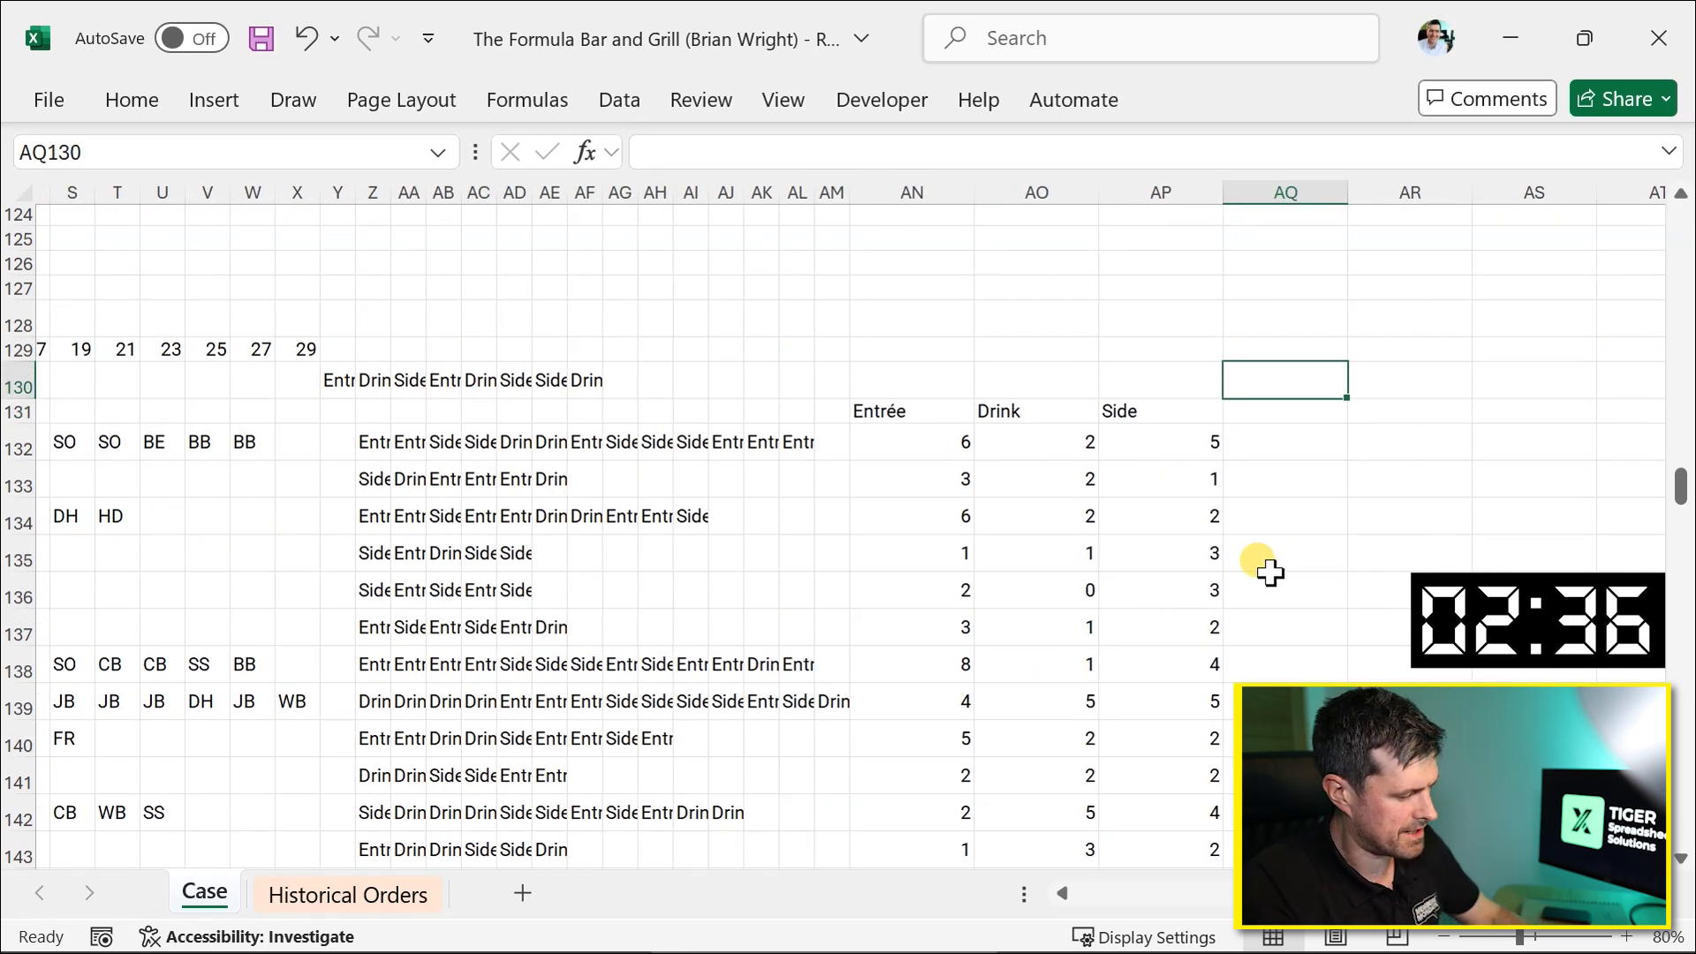
text(Prices)
key(Return)
key(Return)
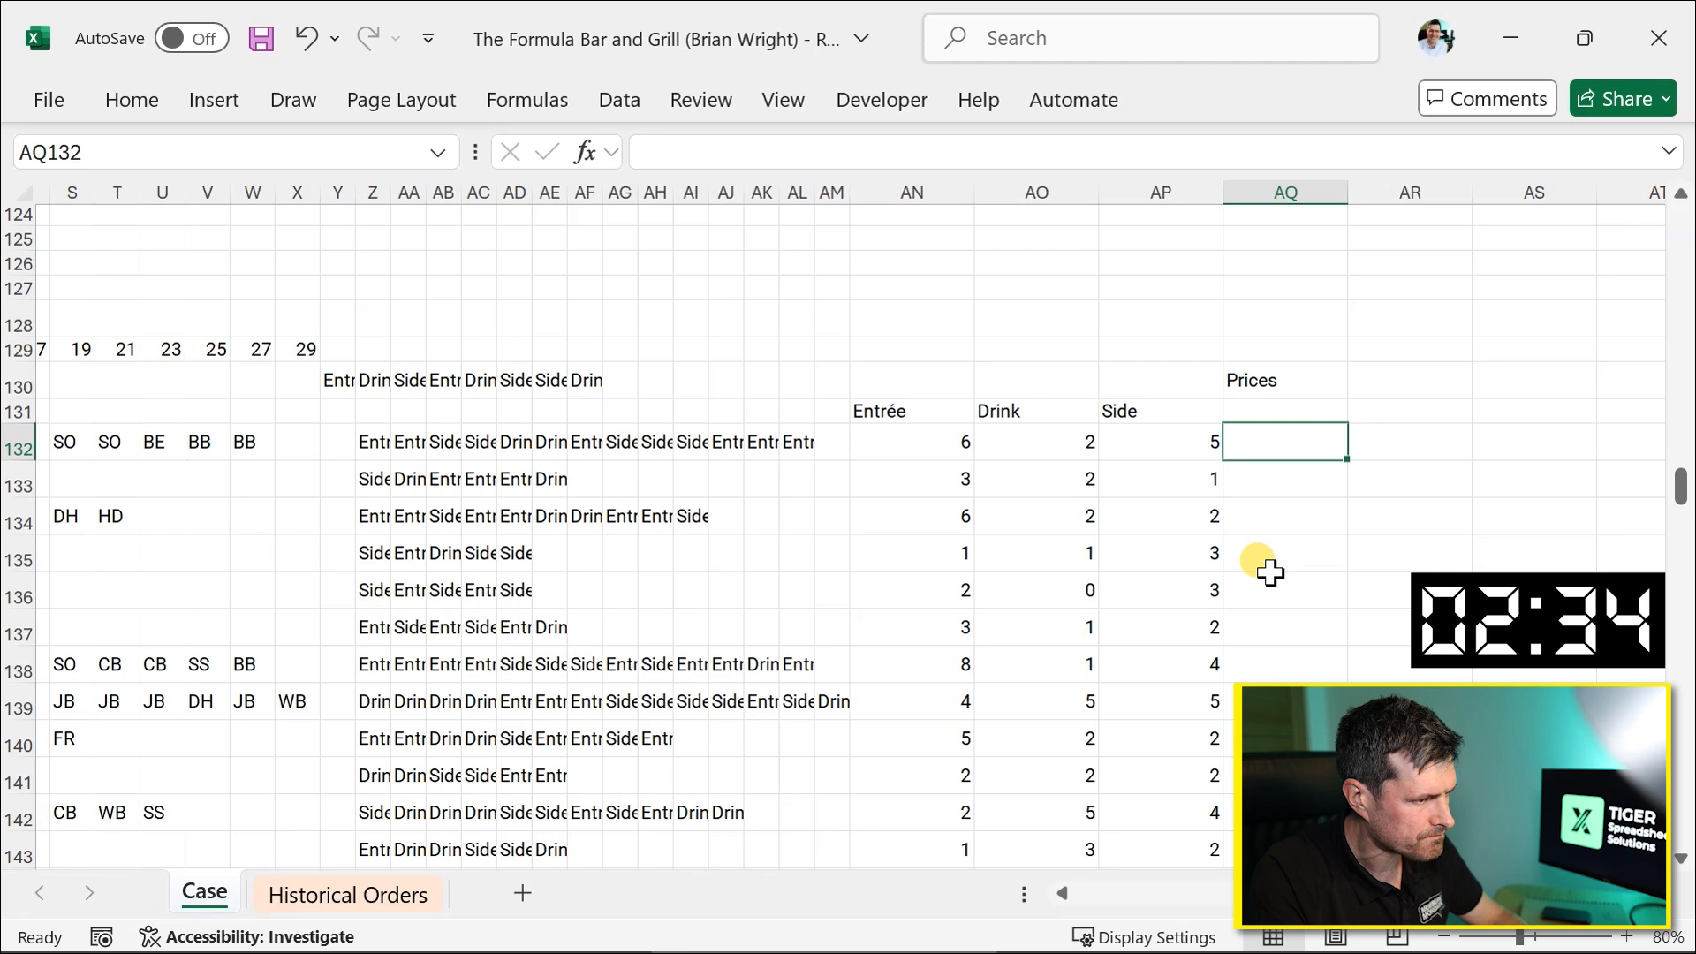
Start a VLOOKUP formula in AQ132 using Z132 as the lookup value.
text(=)
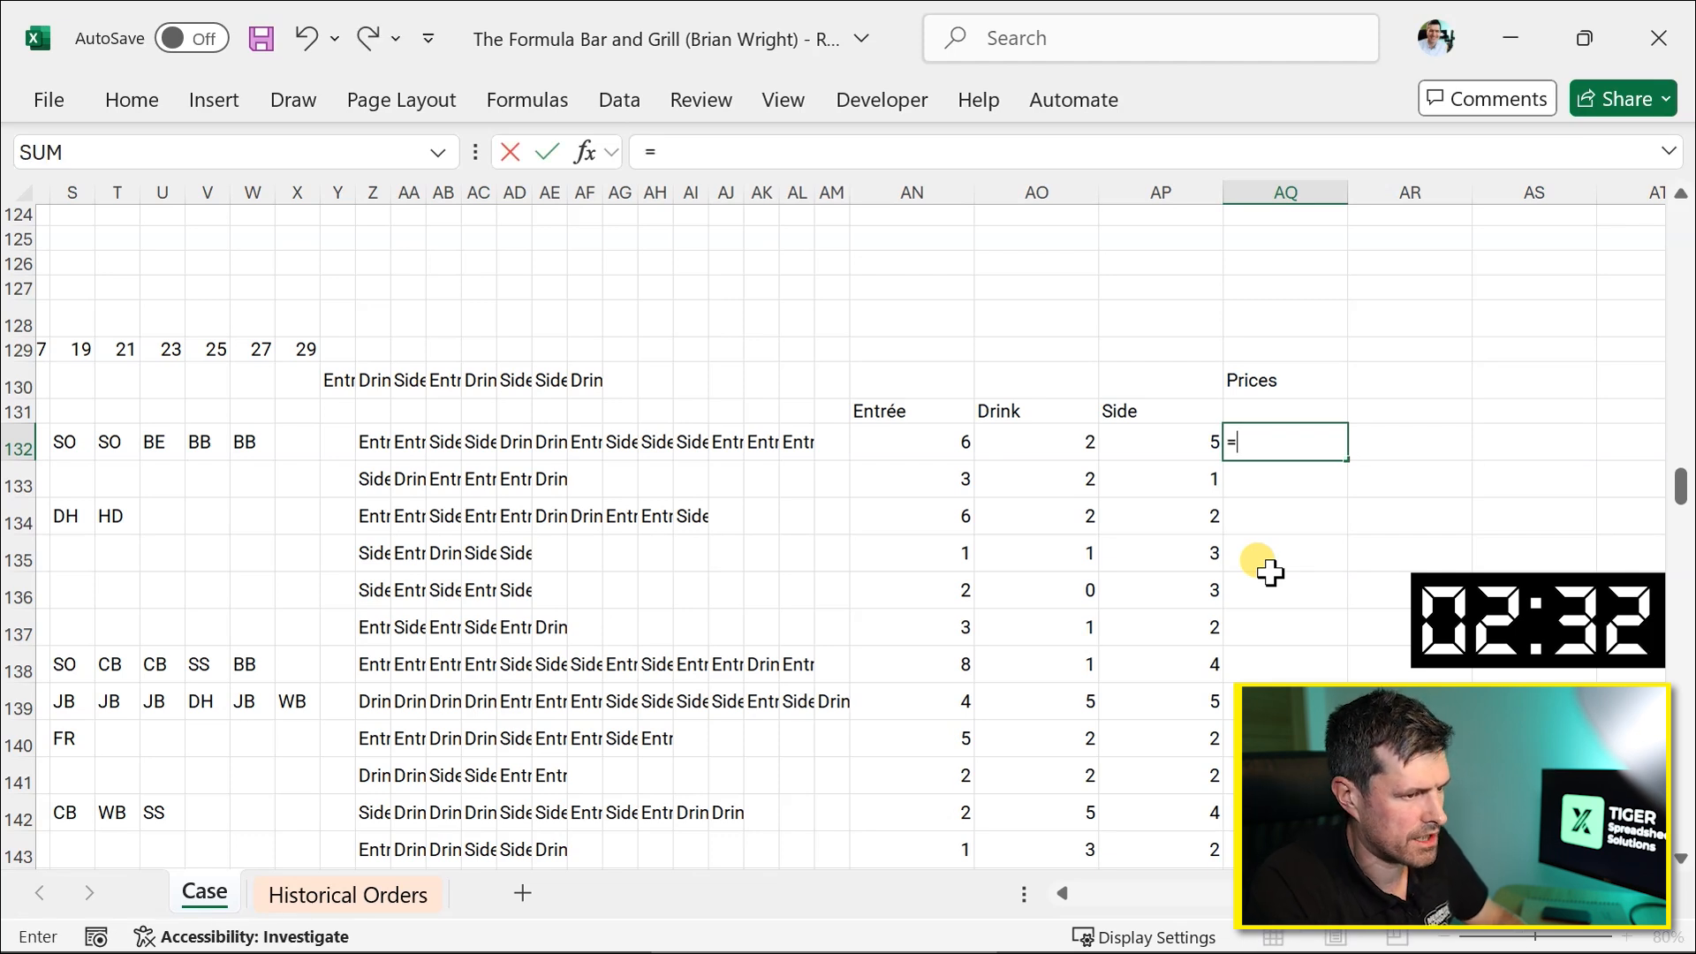
text(vl)
key(Tab)
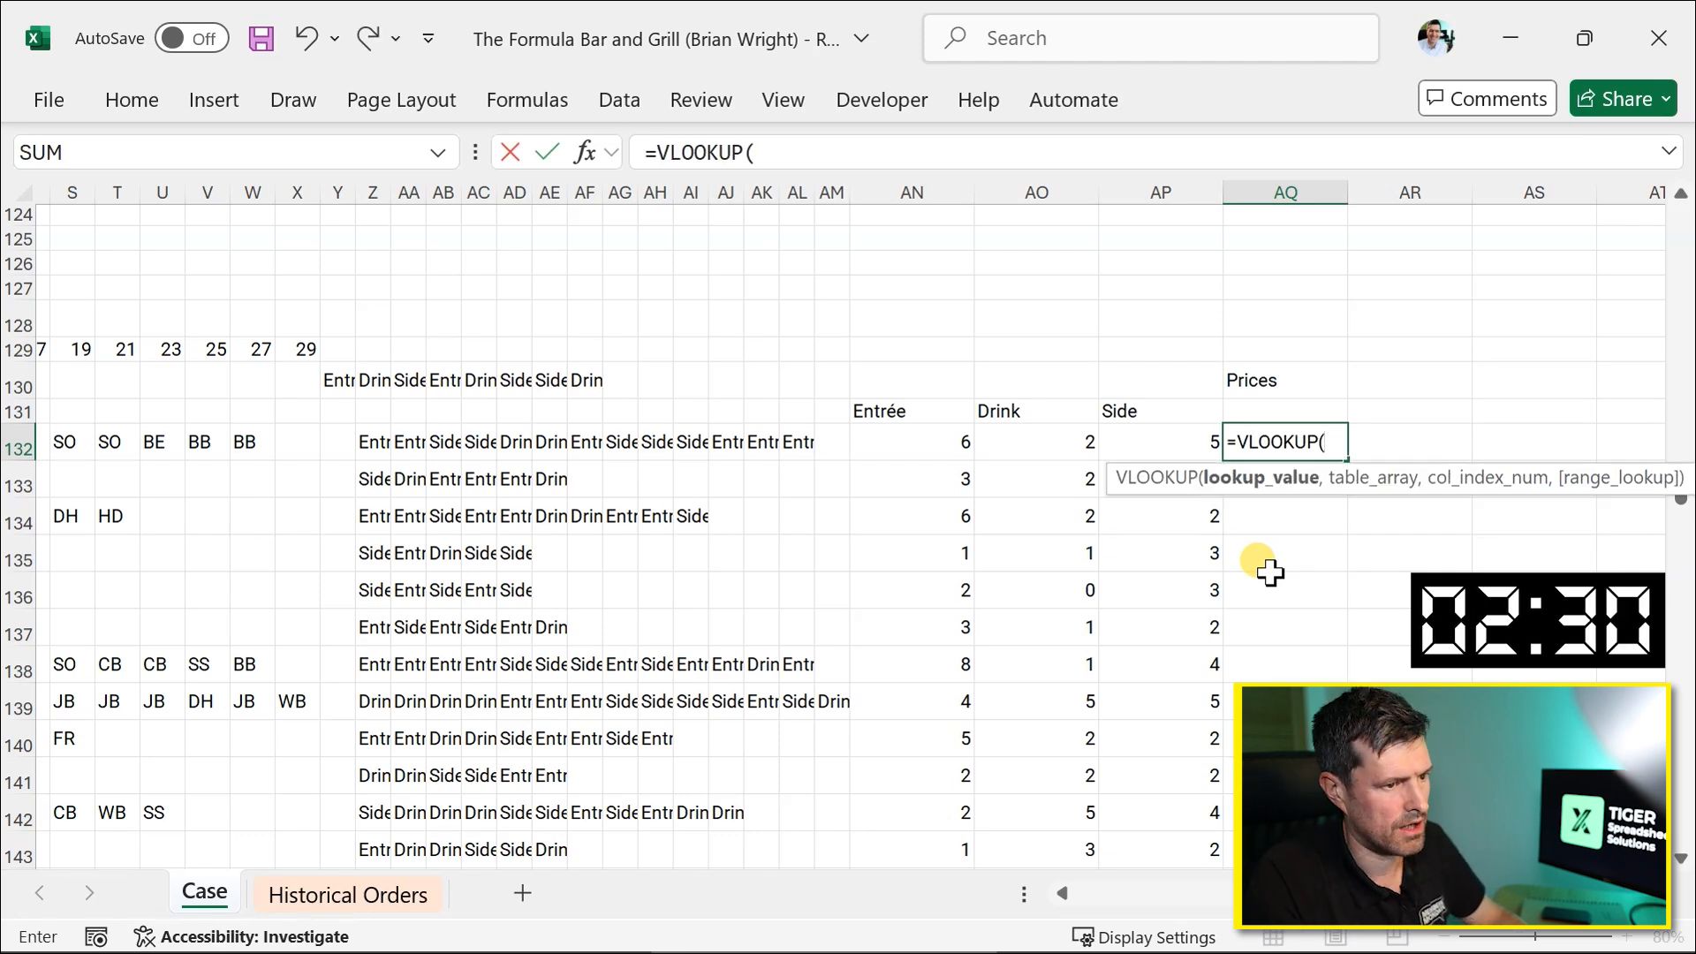
key(Left)
key(Left)
key(Left)
key(Left)
key(Left)
key(Left)
key(Left)
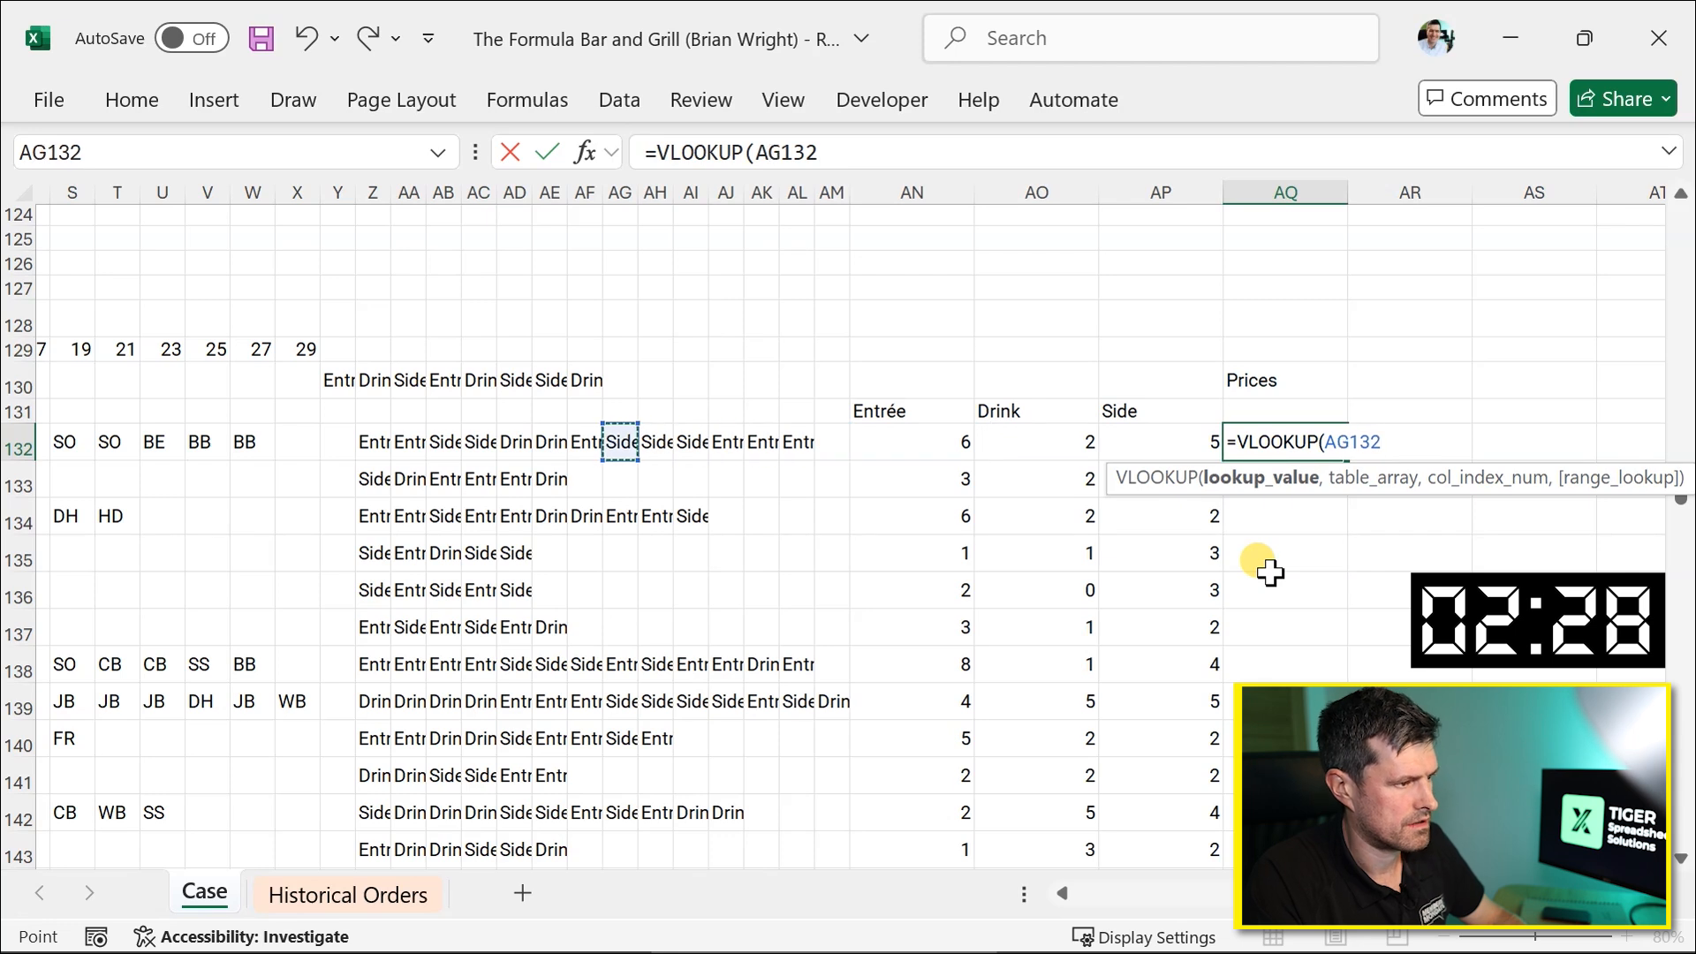
key(Left)
key(Left)
key(Left)
key(Left)
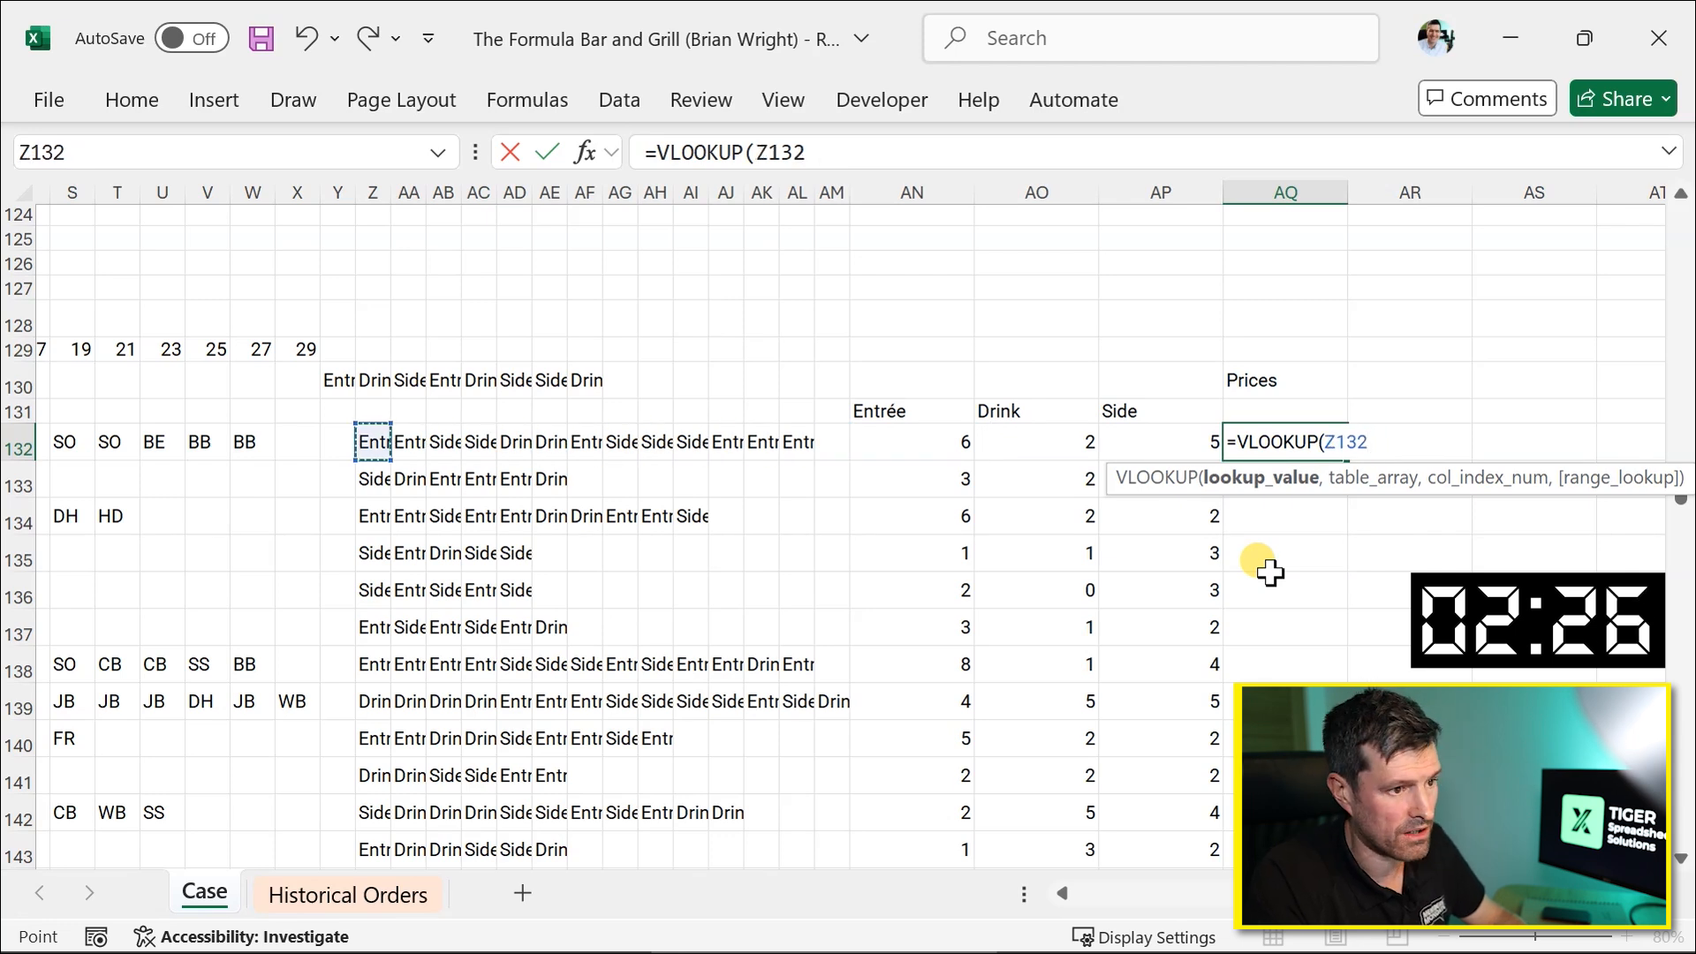
text(,)
Add the menu table $K$22:$O$31 as the absolute table array of the VLOOKUP in AQ132.
scroll(1119, 520, up, 20)
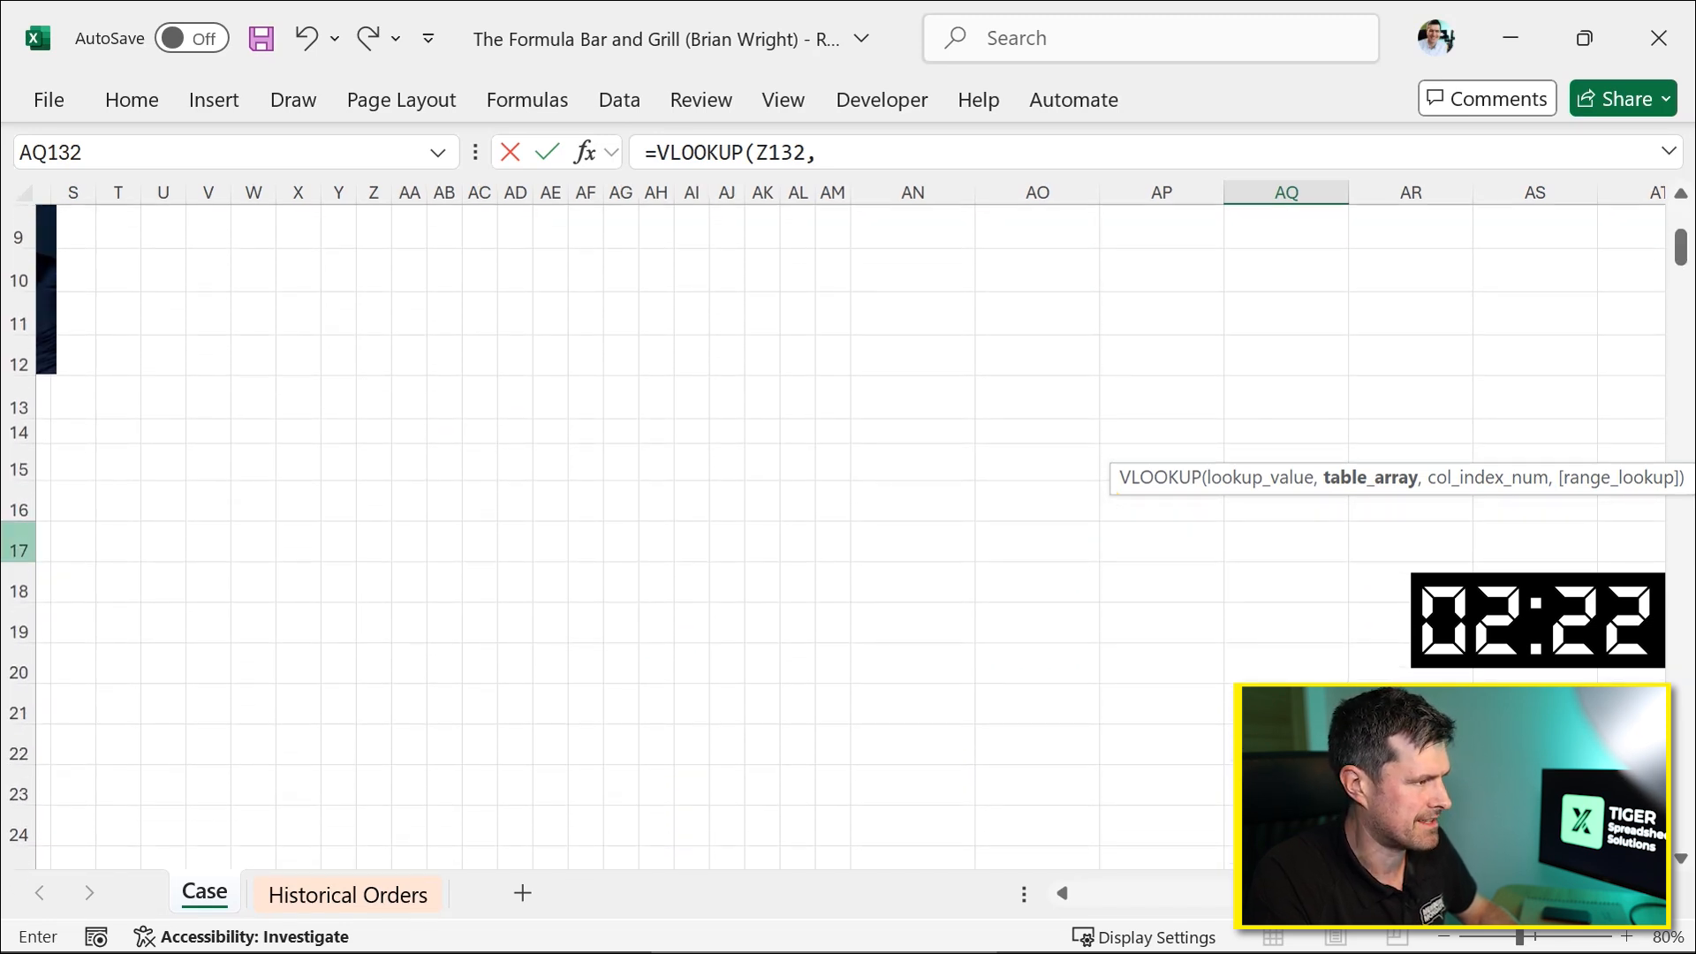
scroll(20, 541, left, 7)
scroll(1276, 459, down, 3)
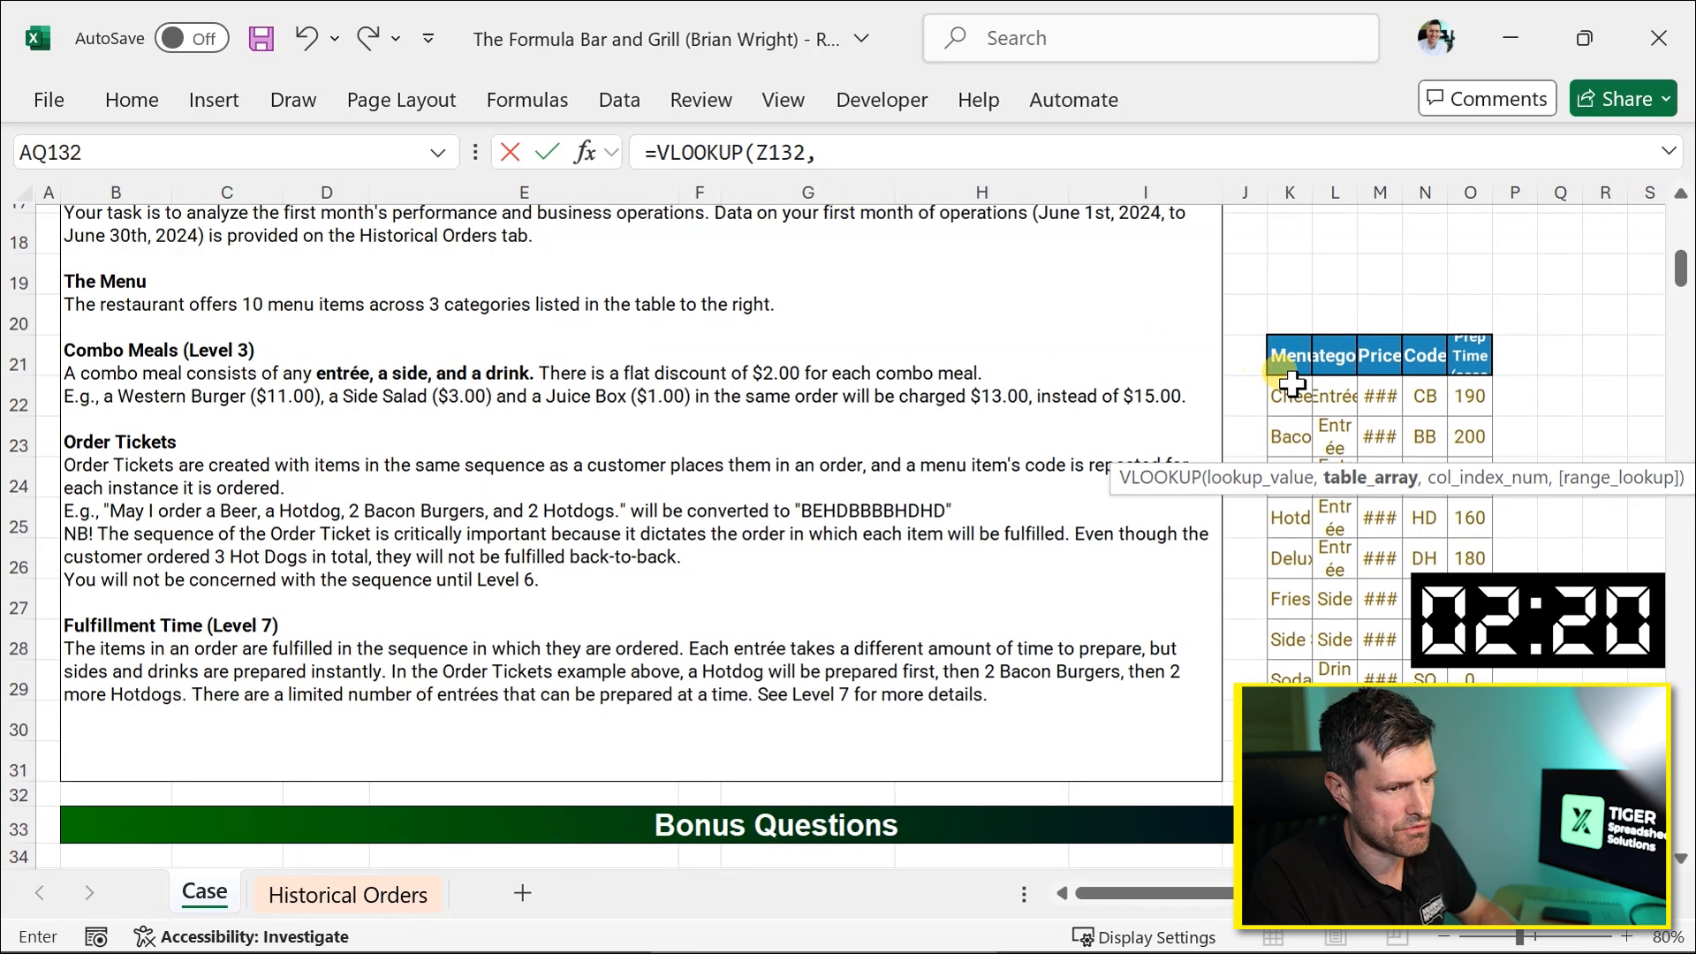
click(1293, 388)
key(shift+Right)
key(shift+Right)
key(shift+Right)
key(shift+Right)
key(shift+Right)
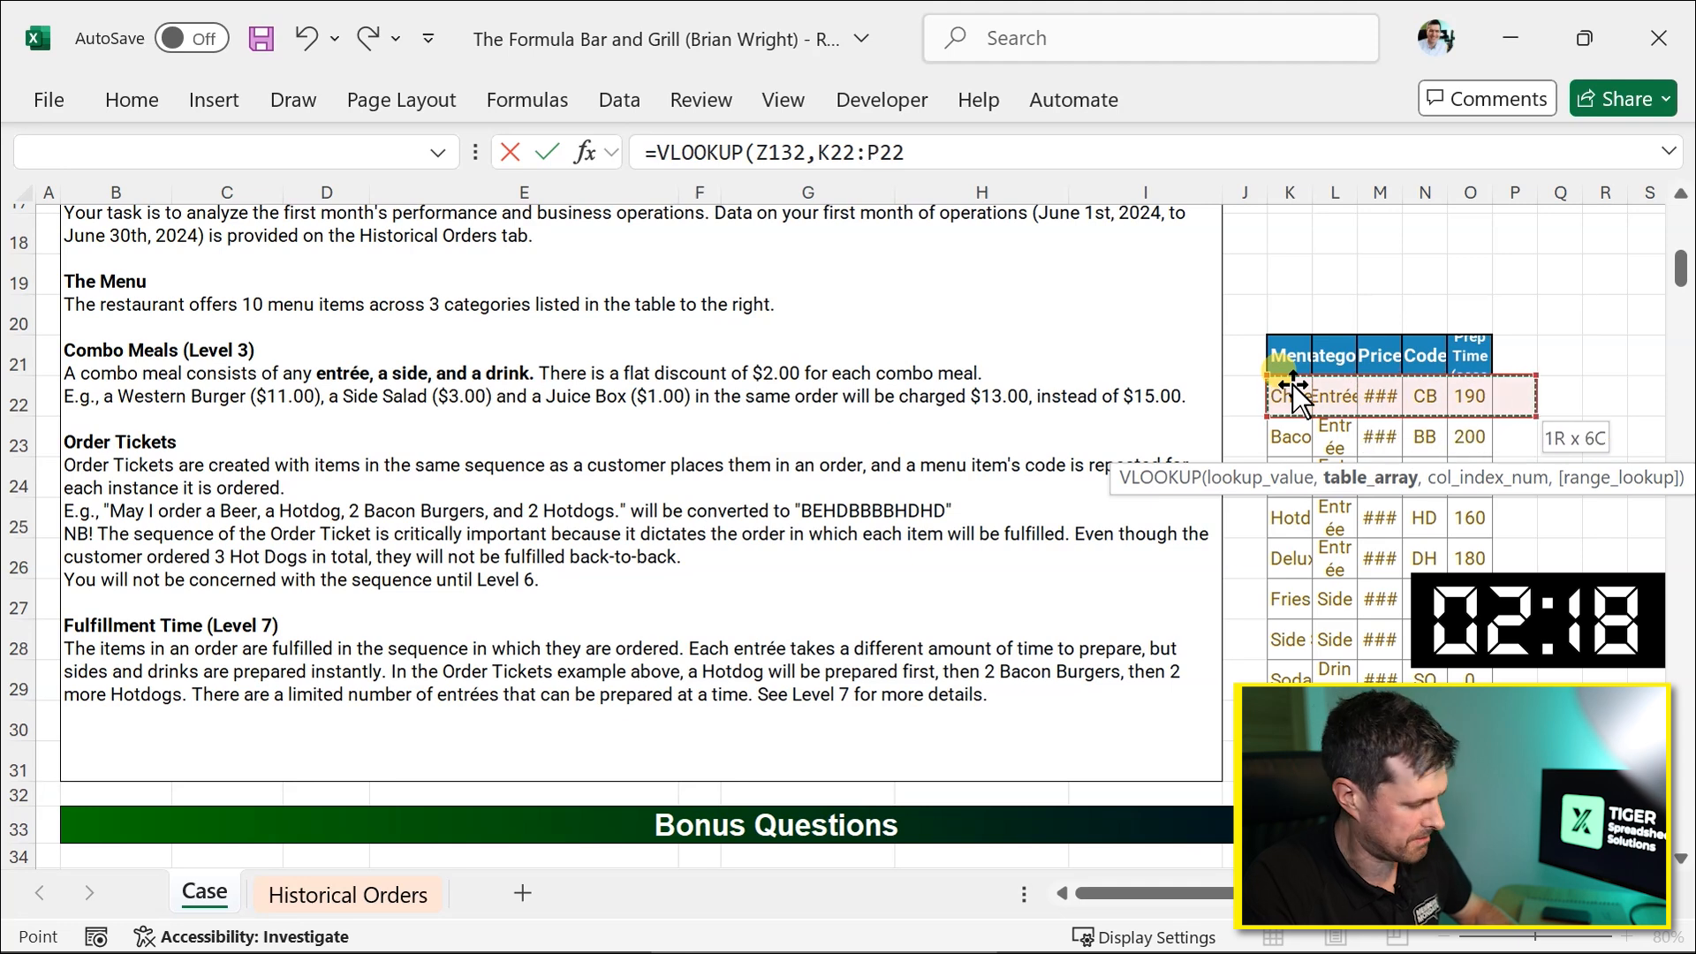
key(shift+Down)
key(shift+Down)
key(shift+Down)
key(shift+Down)
key(shift+Down)
key(shift+Down)
key(shift+Down)
key(shift+Down)
key(shift+Down)
key(shift+Left)
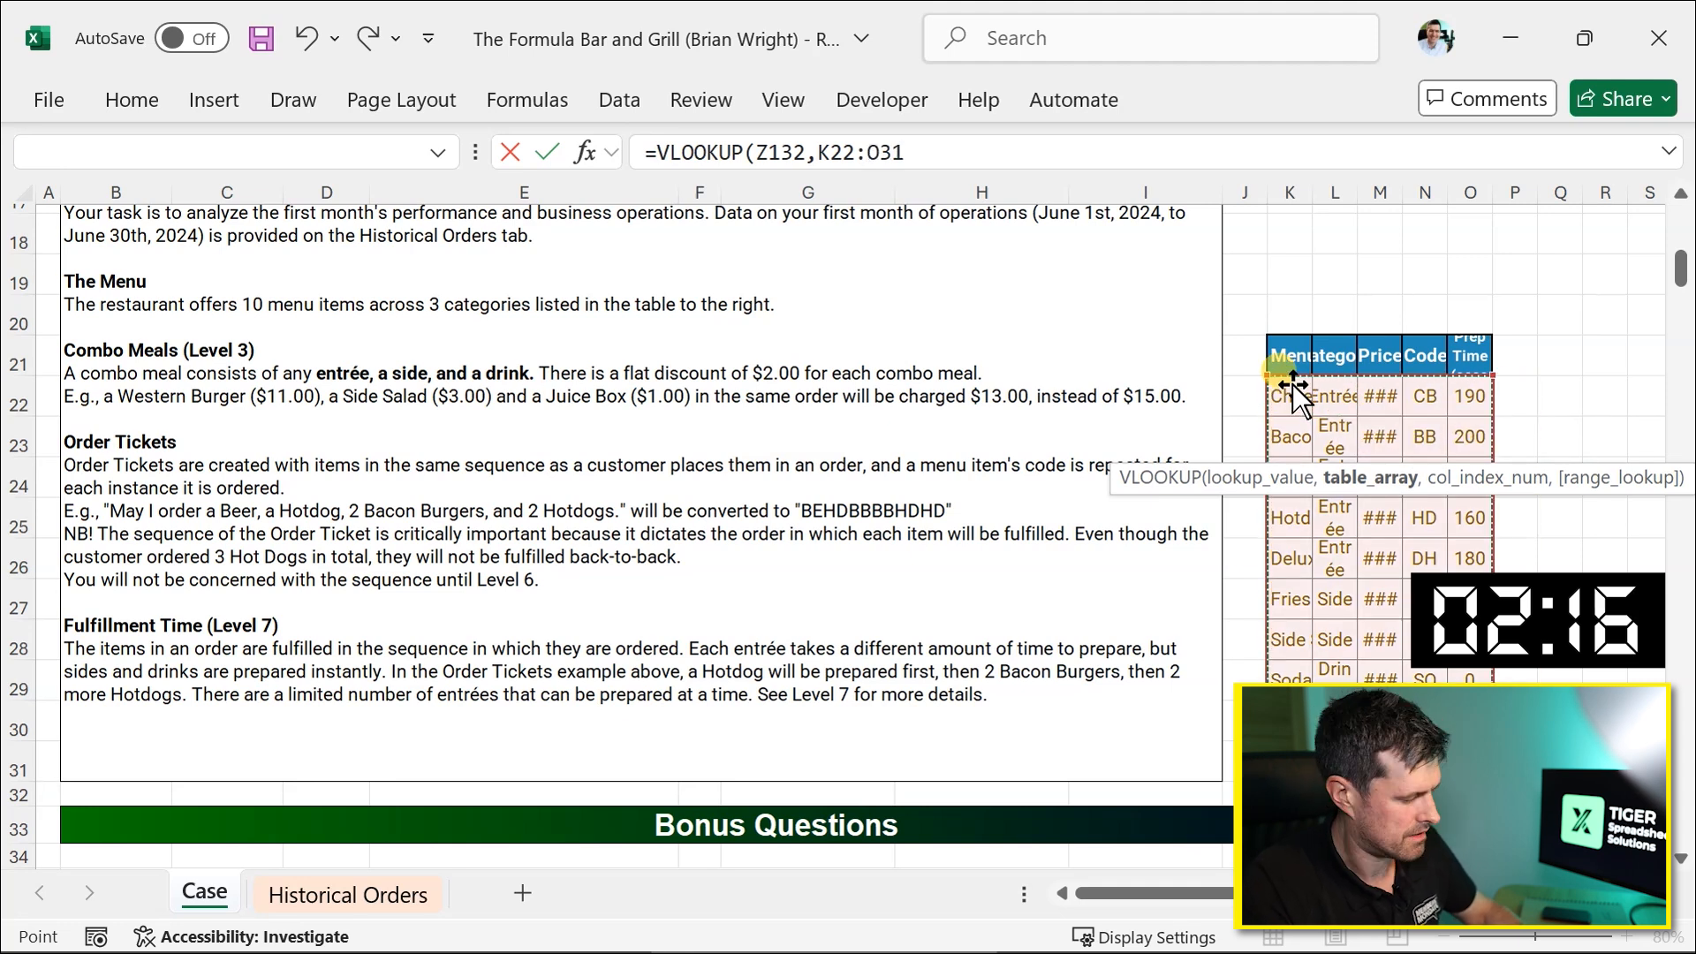
key(F4)
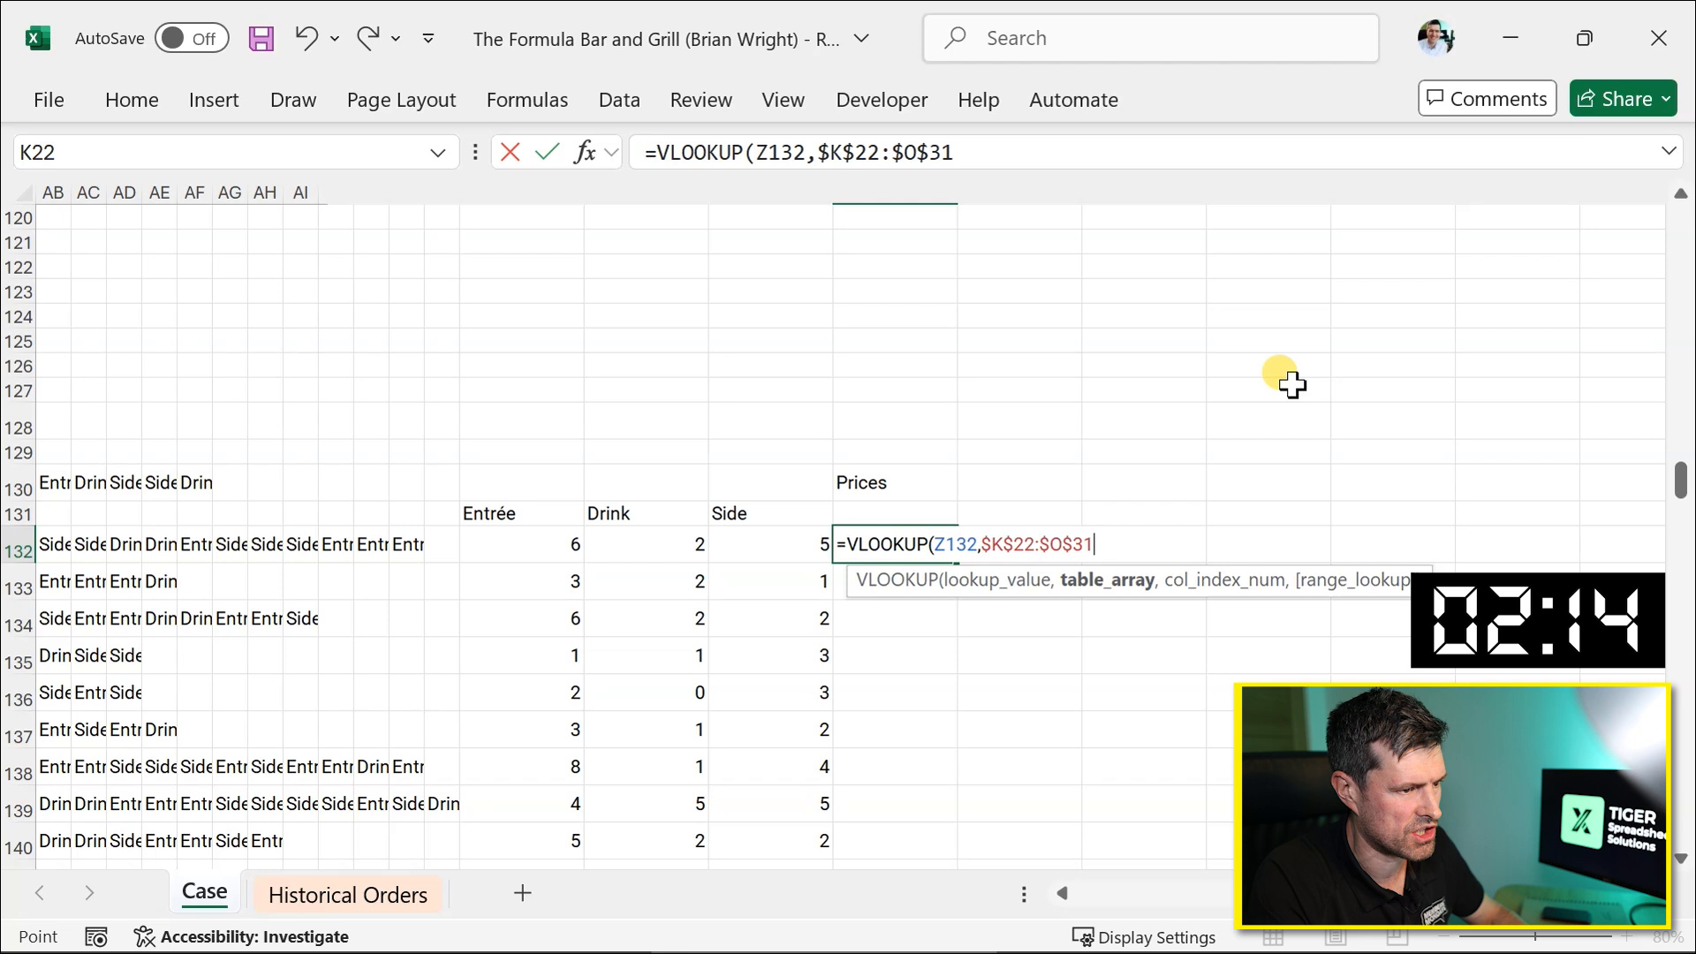
Complete the VLOOKUP with column index 3 and exact match 0 and enter the formula.
text(,)
scroll(1291, 384, up, 20)
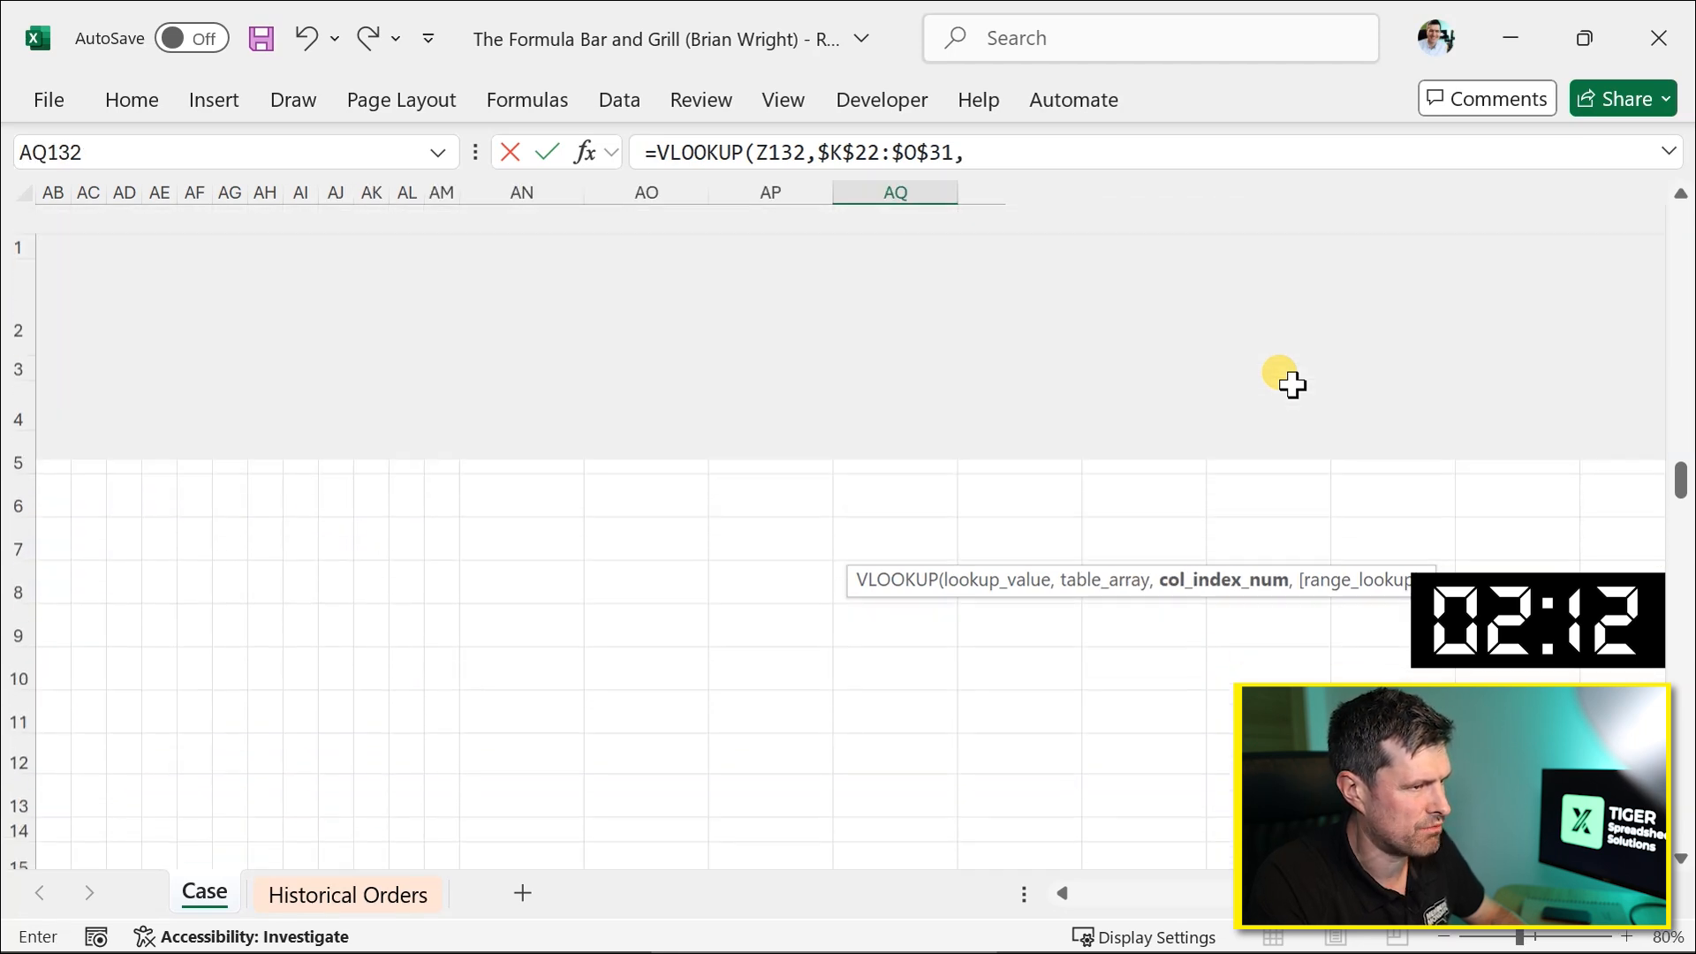
scroll(1291, 384, up, 1)
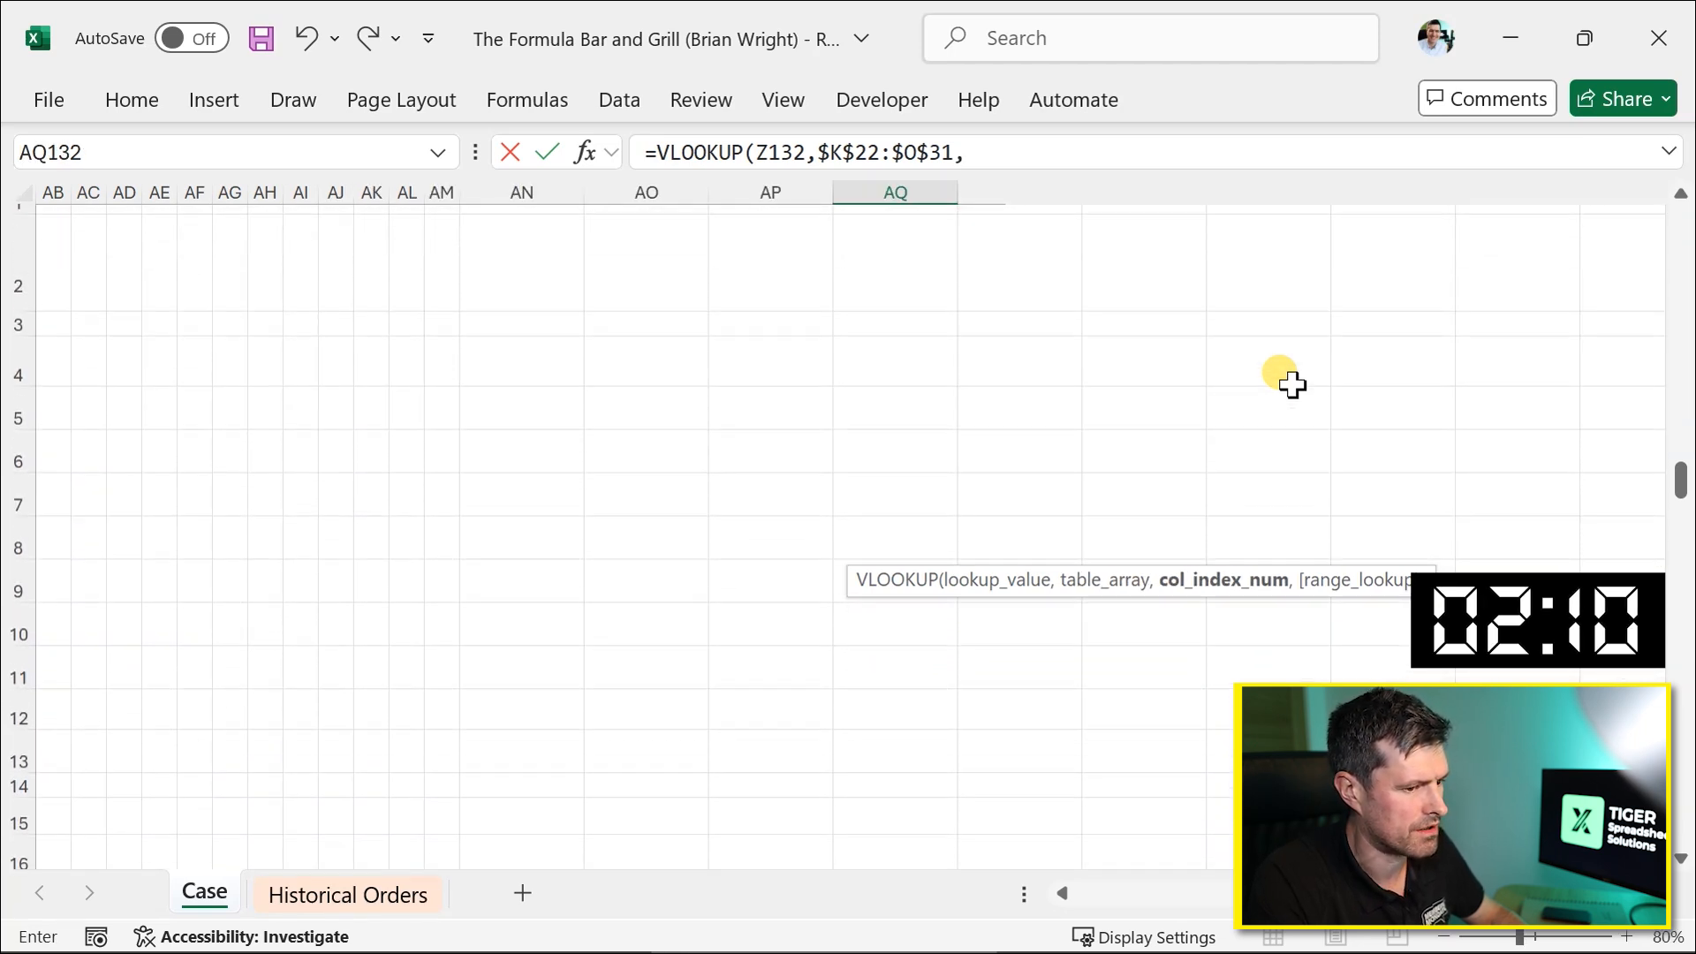
scroll(1292, 384, left, 10)
scroll(1291, 384, right, 4)
scroll(1291, 384, down, 6)
scroll(1292, 384, right, 1)
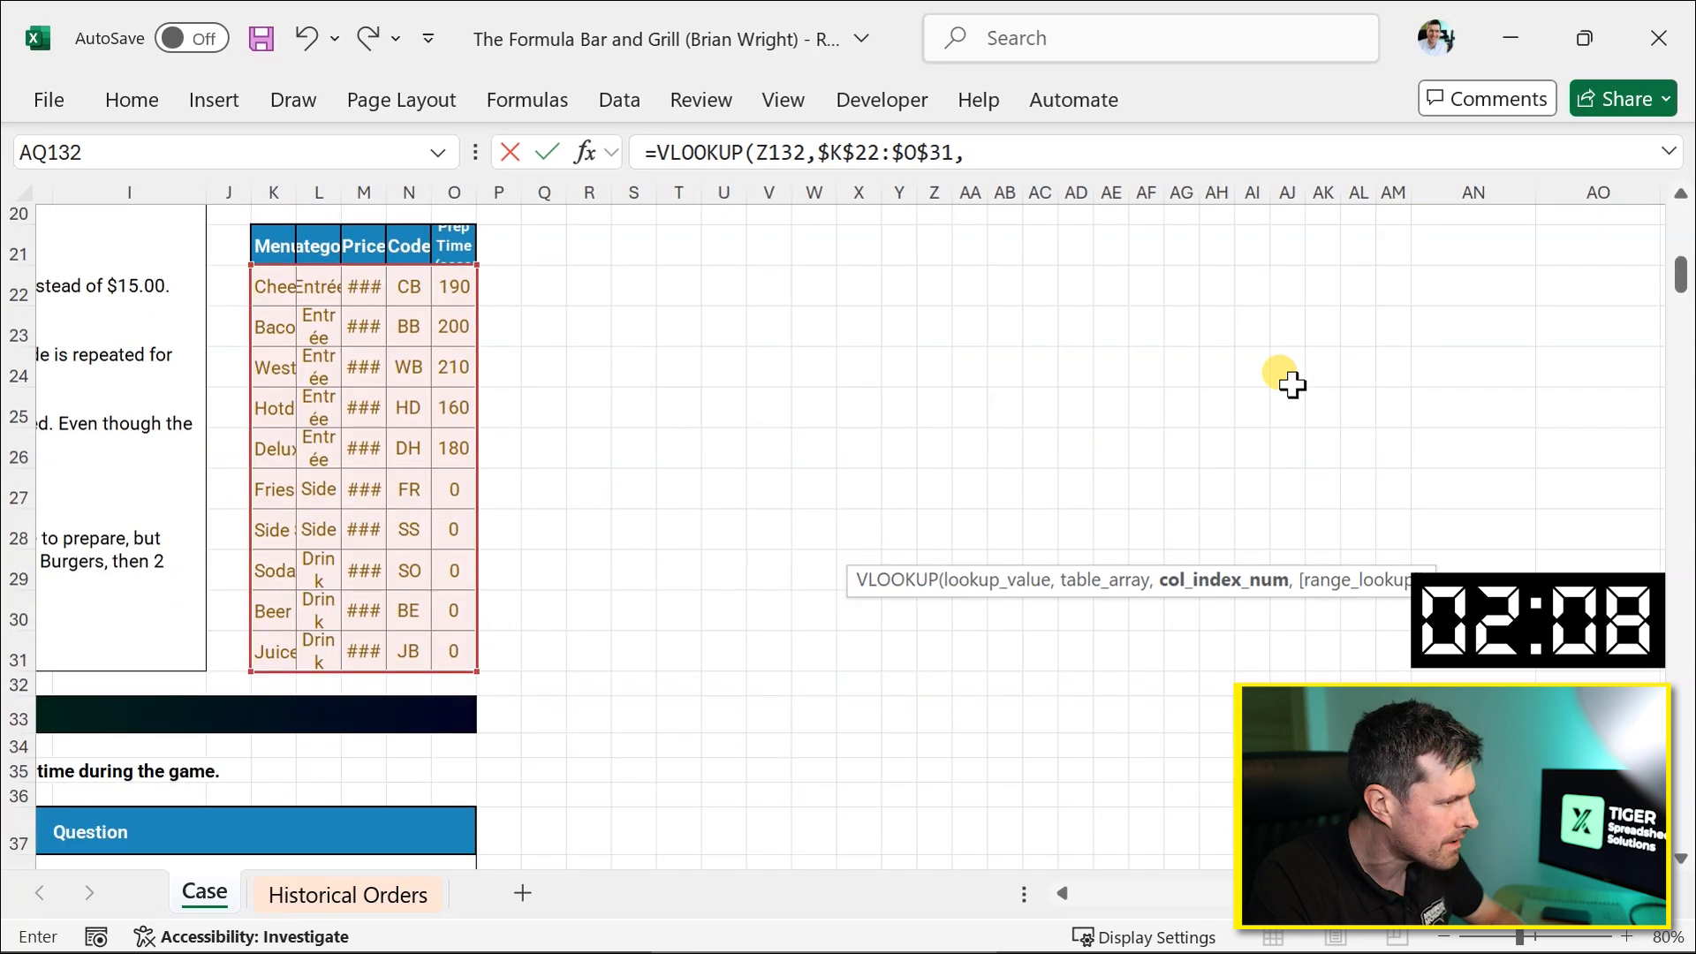
scroll(1291, 384, down, 20)
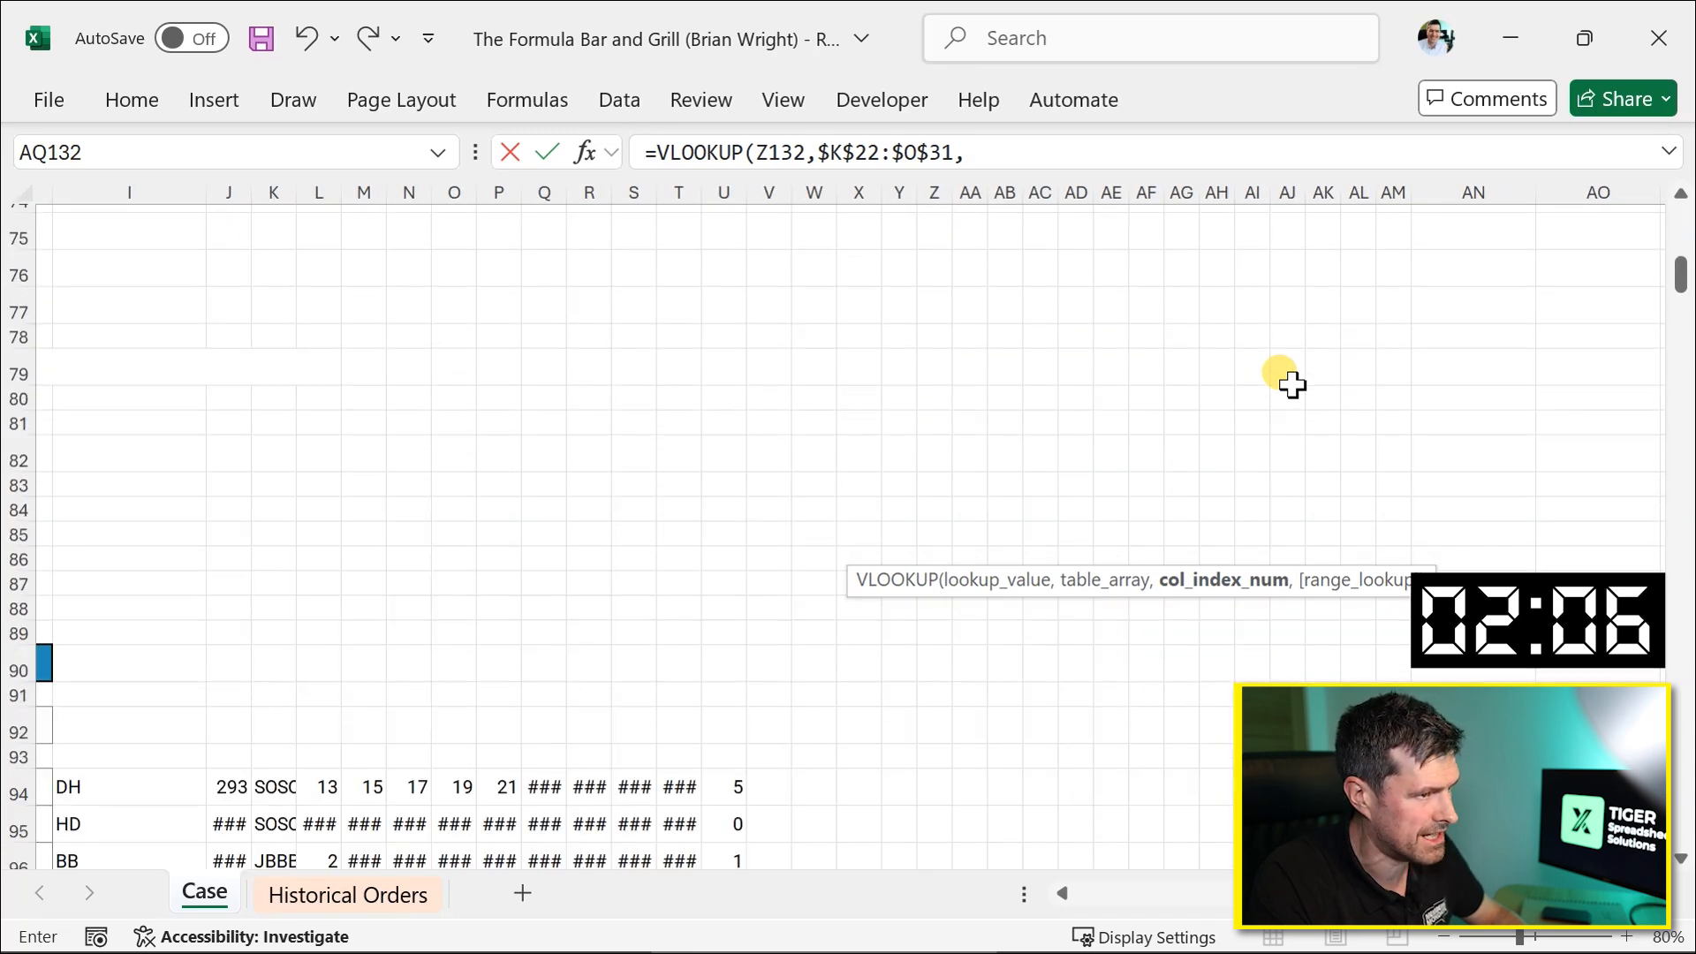
click(1021, 144)
text(3,0)
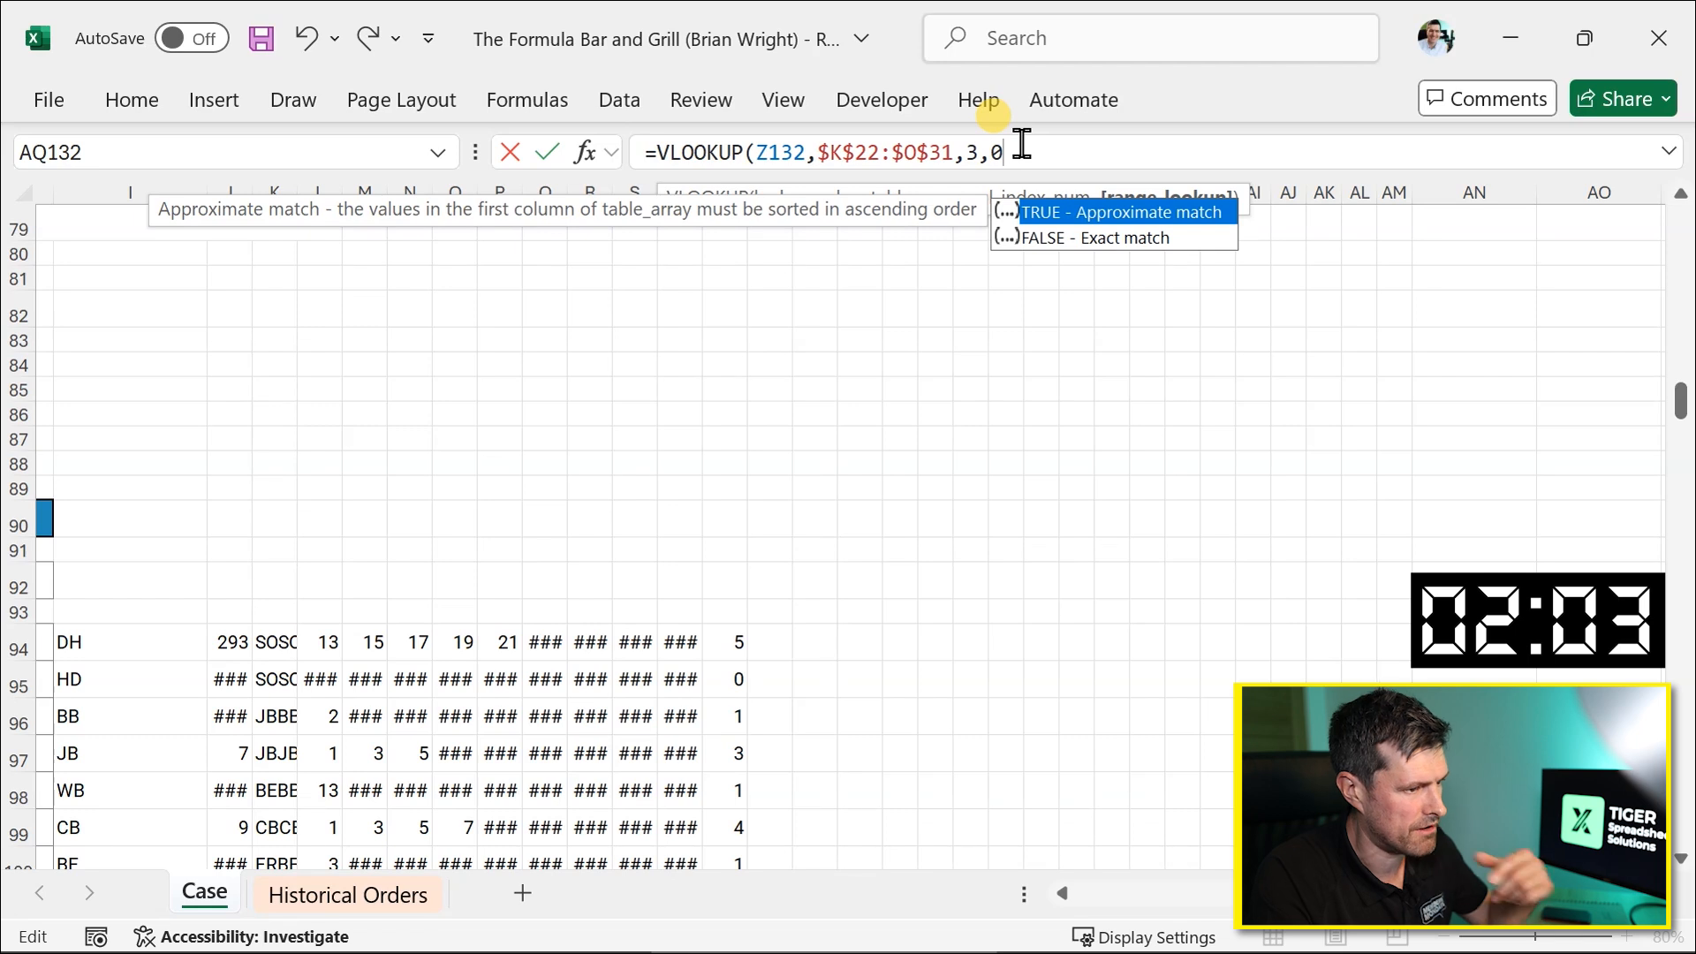
key(Return)
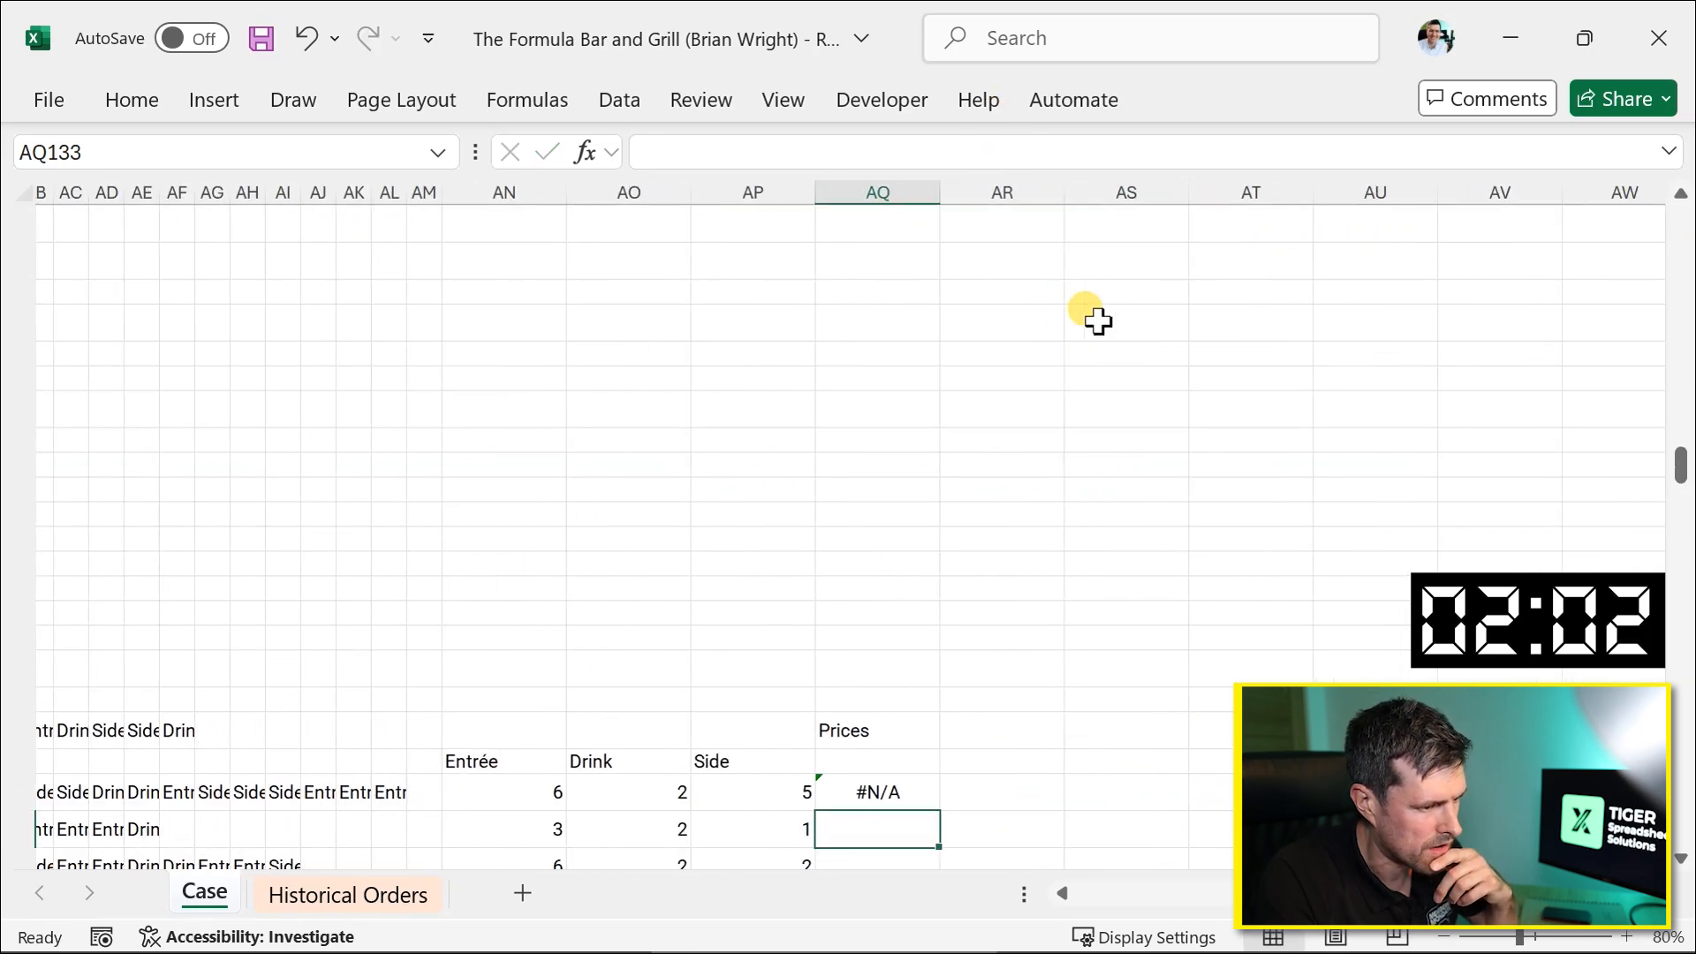
Change the lookup value in AQ132's formula from column Z to K132.
key(Up)
key(F2)
scroll(777, 499, left, 10)
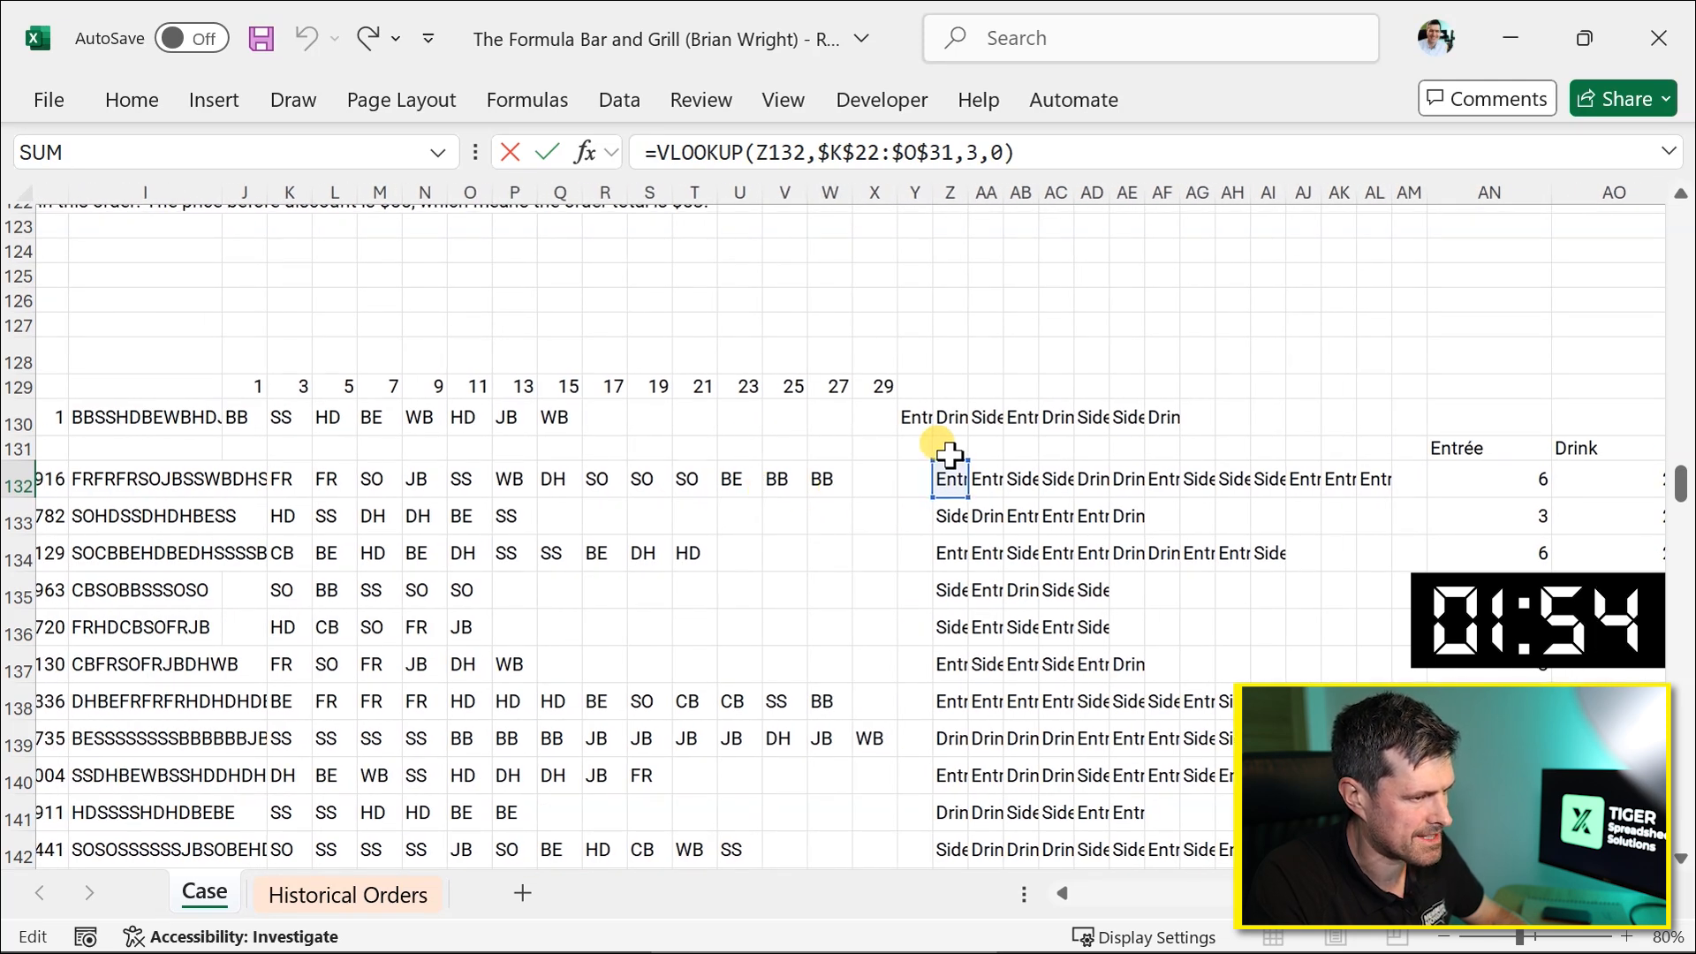
drag(943, 477, 288, 482)
key(Return)
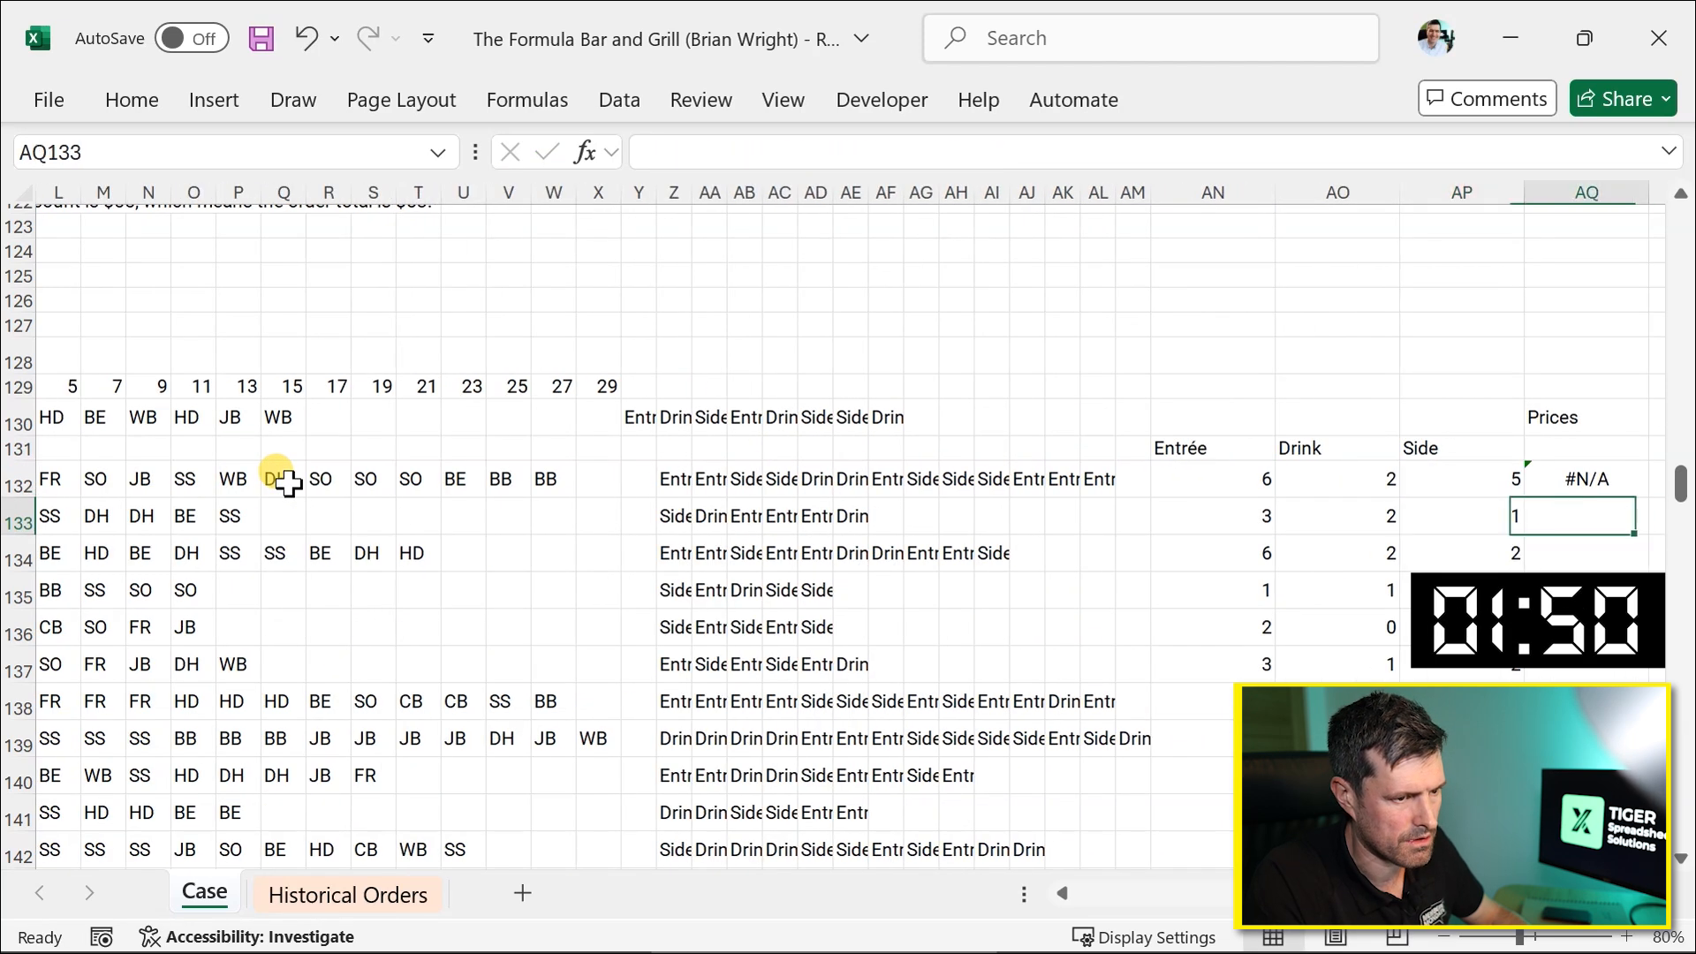
Review the AQ132 formula against the menu table's code column.
key(Up)
scroll(393, 510, left, 3)
scroll(393, 510, left, 3)
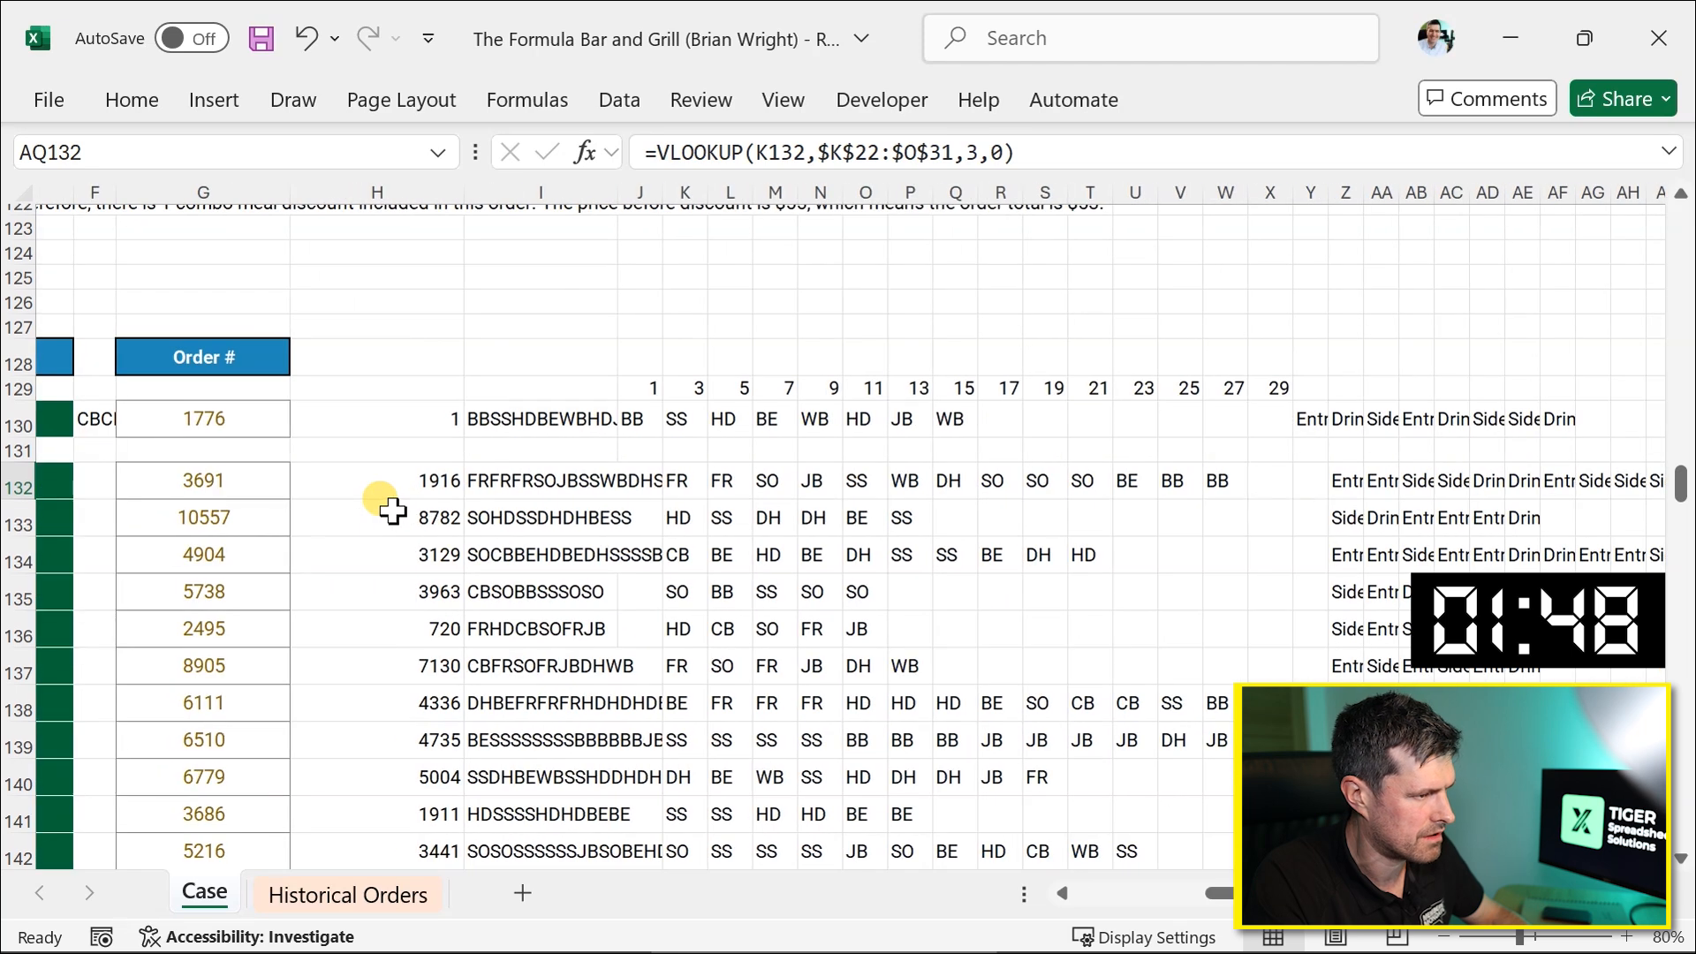
scroll(393, 510, up, 20)
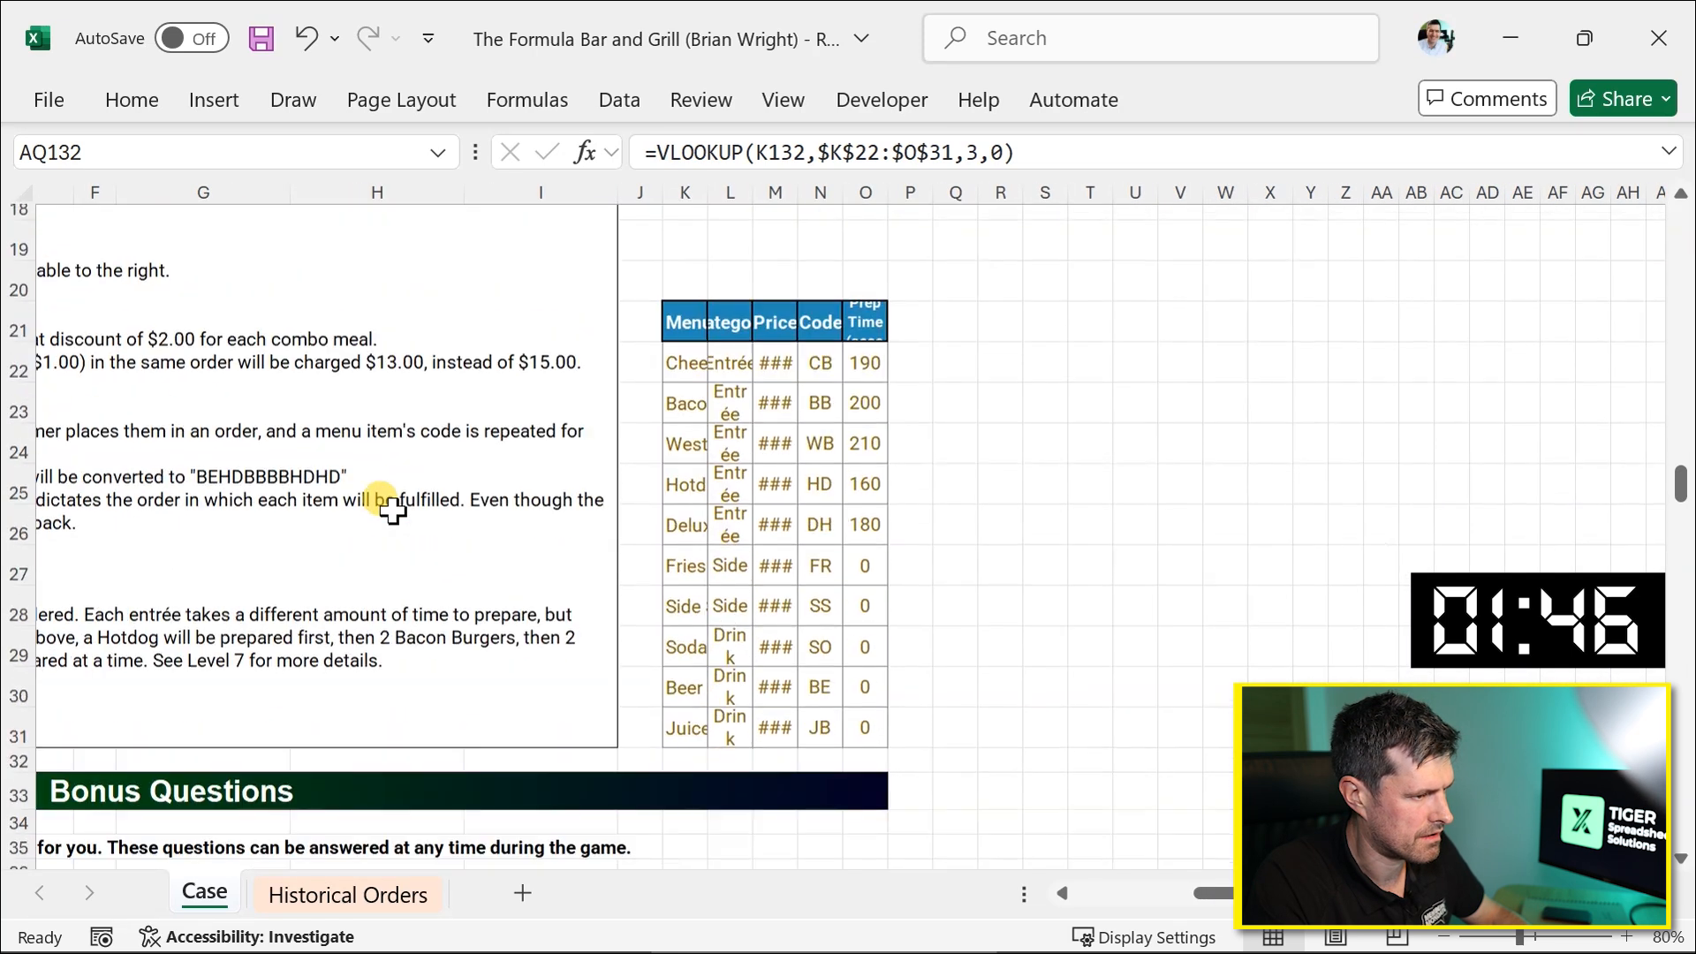
click(822, 360)
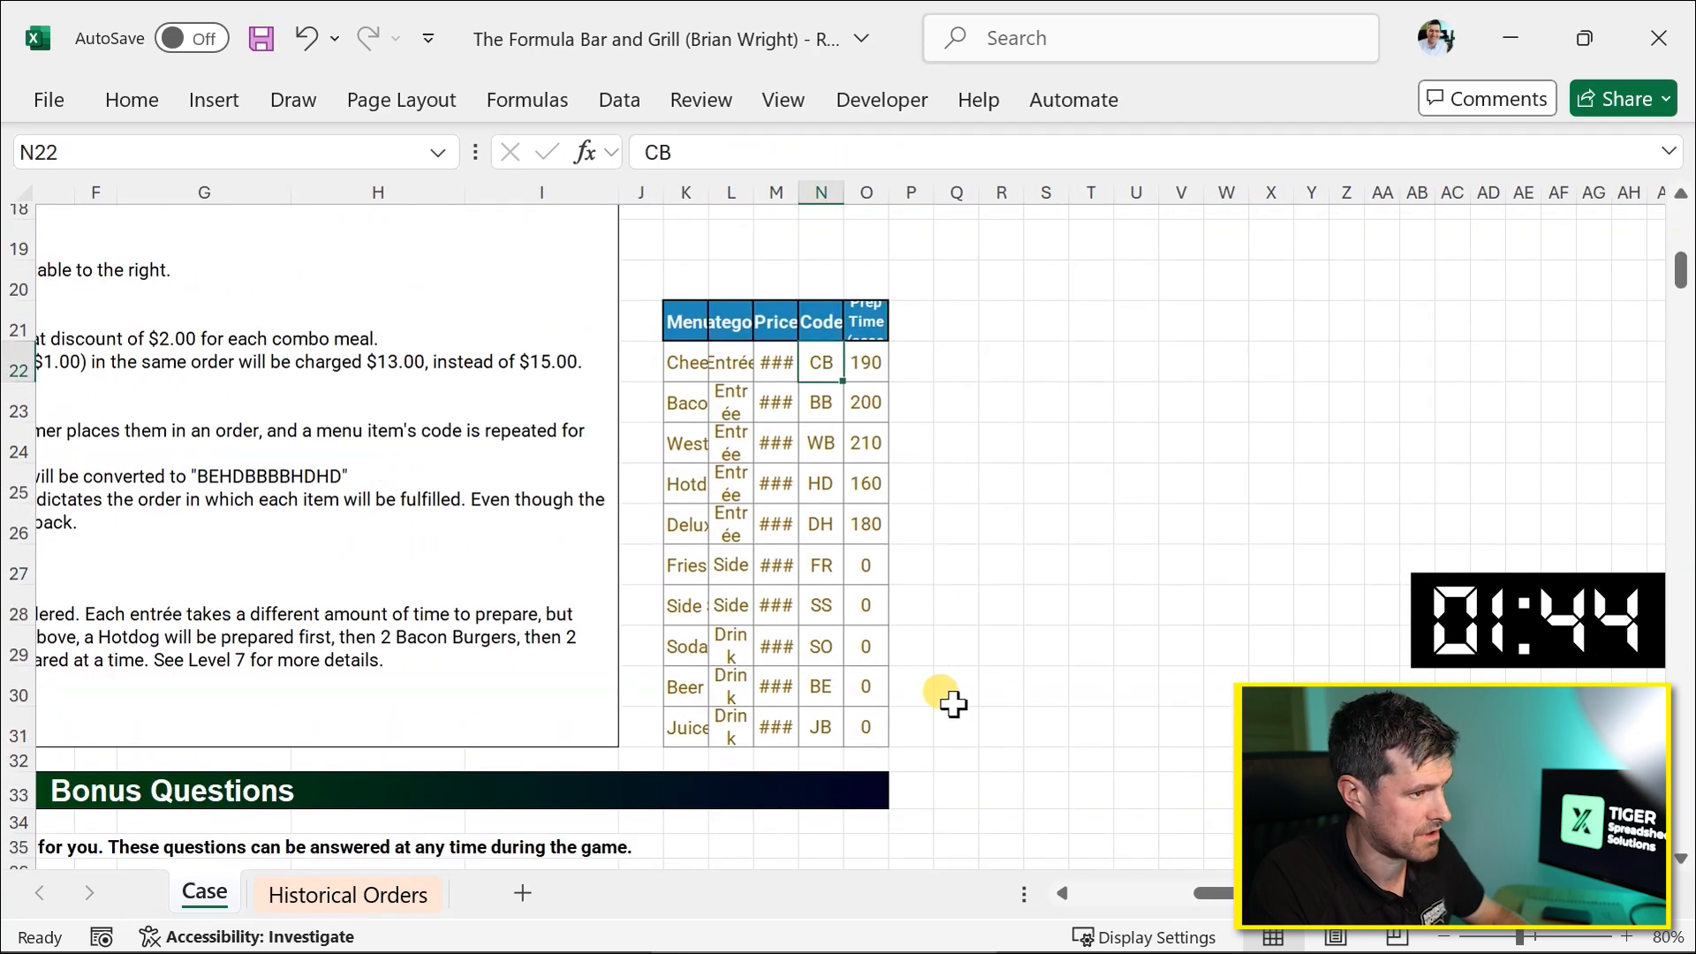
Switch to the FlexiQuiz browser tab, check the Level 2 and Level 3 answer fields, and submit the quiz.
key(alt+Tab)
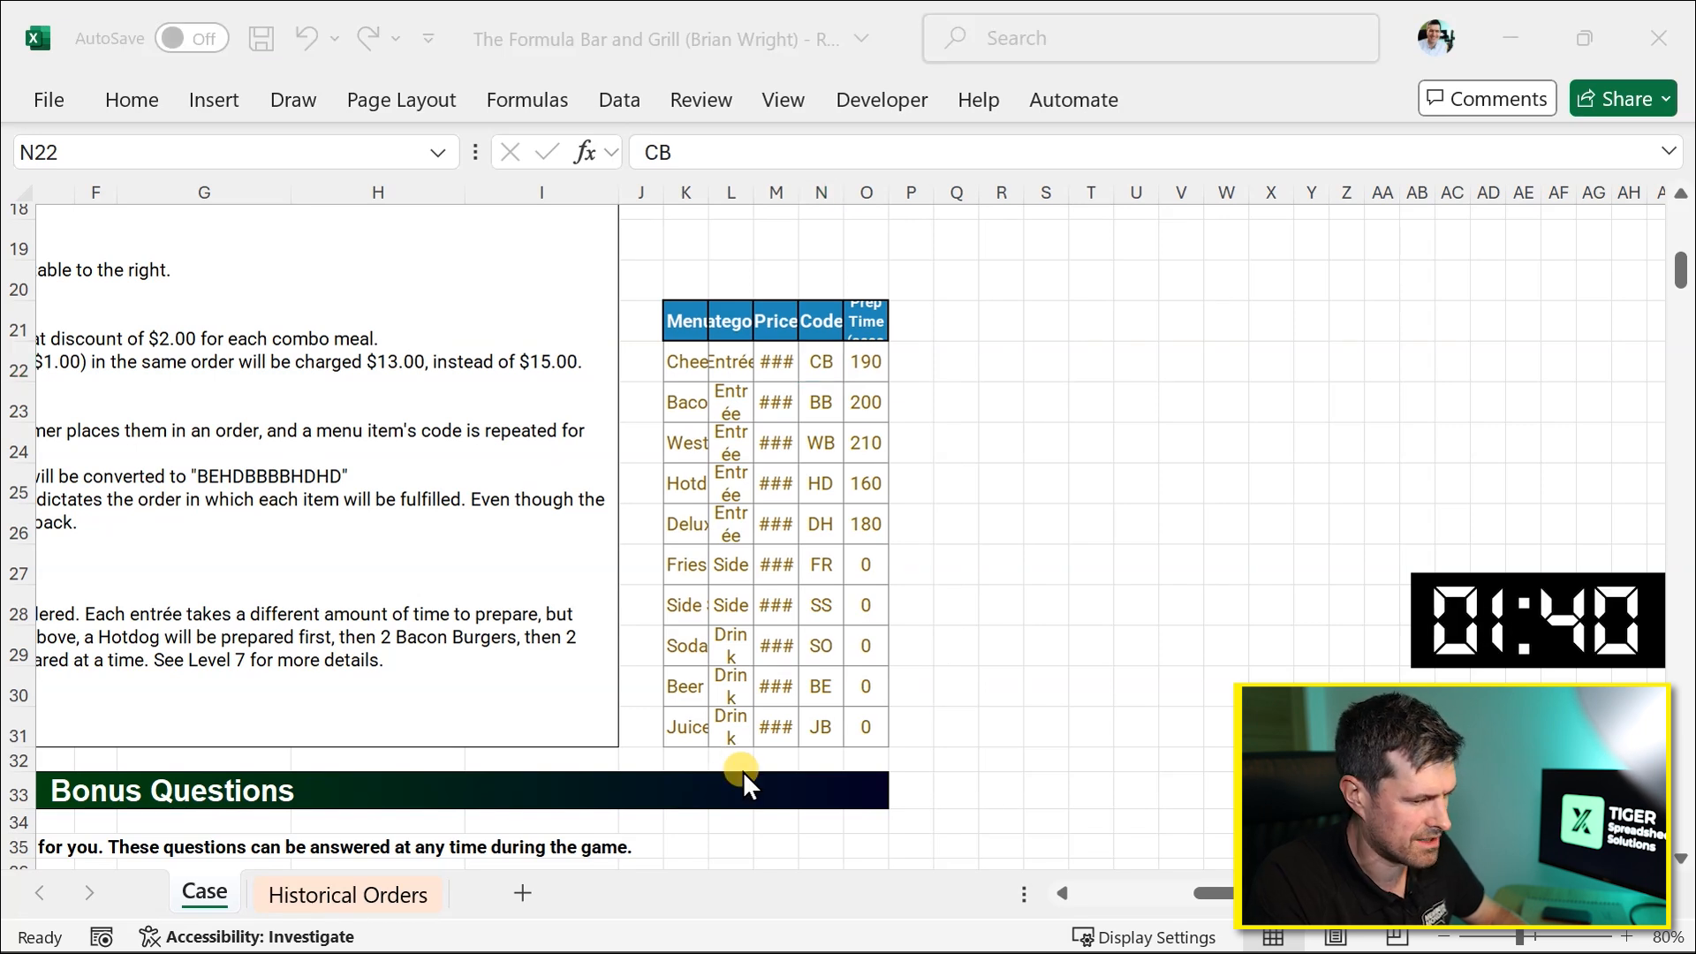
key(alt+Tab)
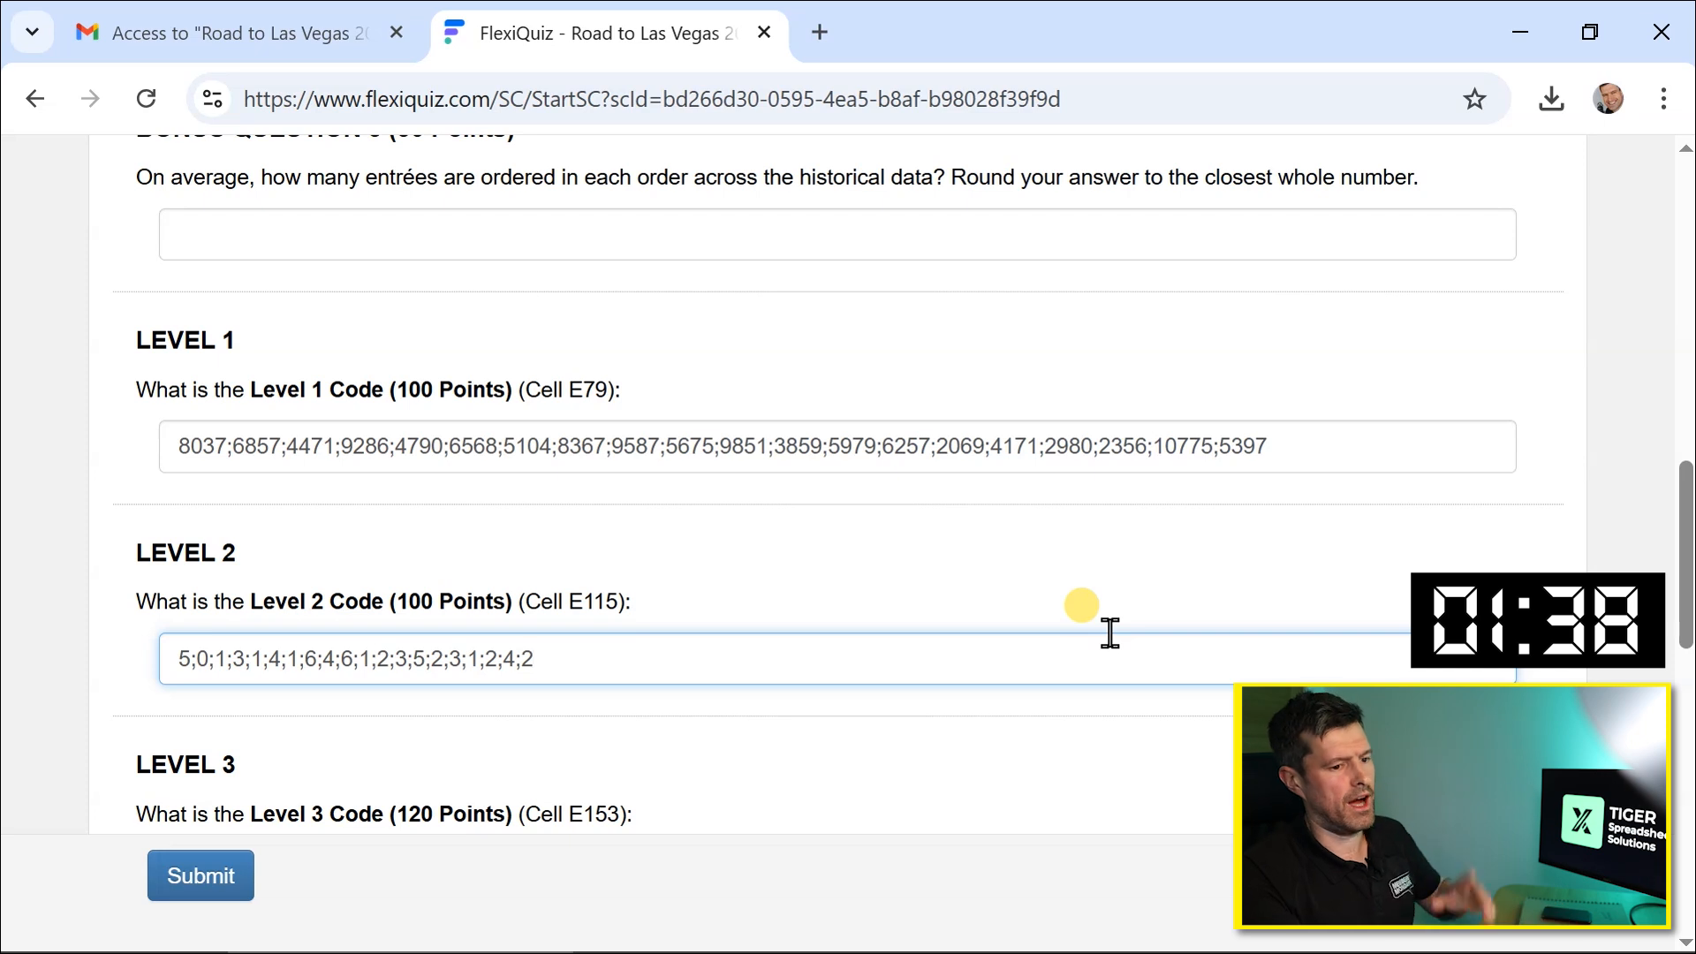
scroll(1112, 640, down, 2)
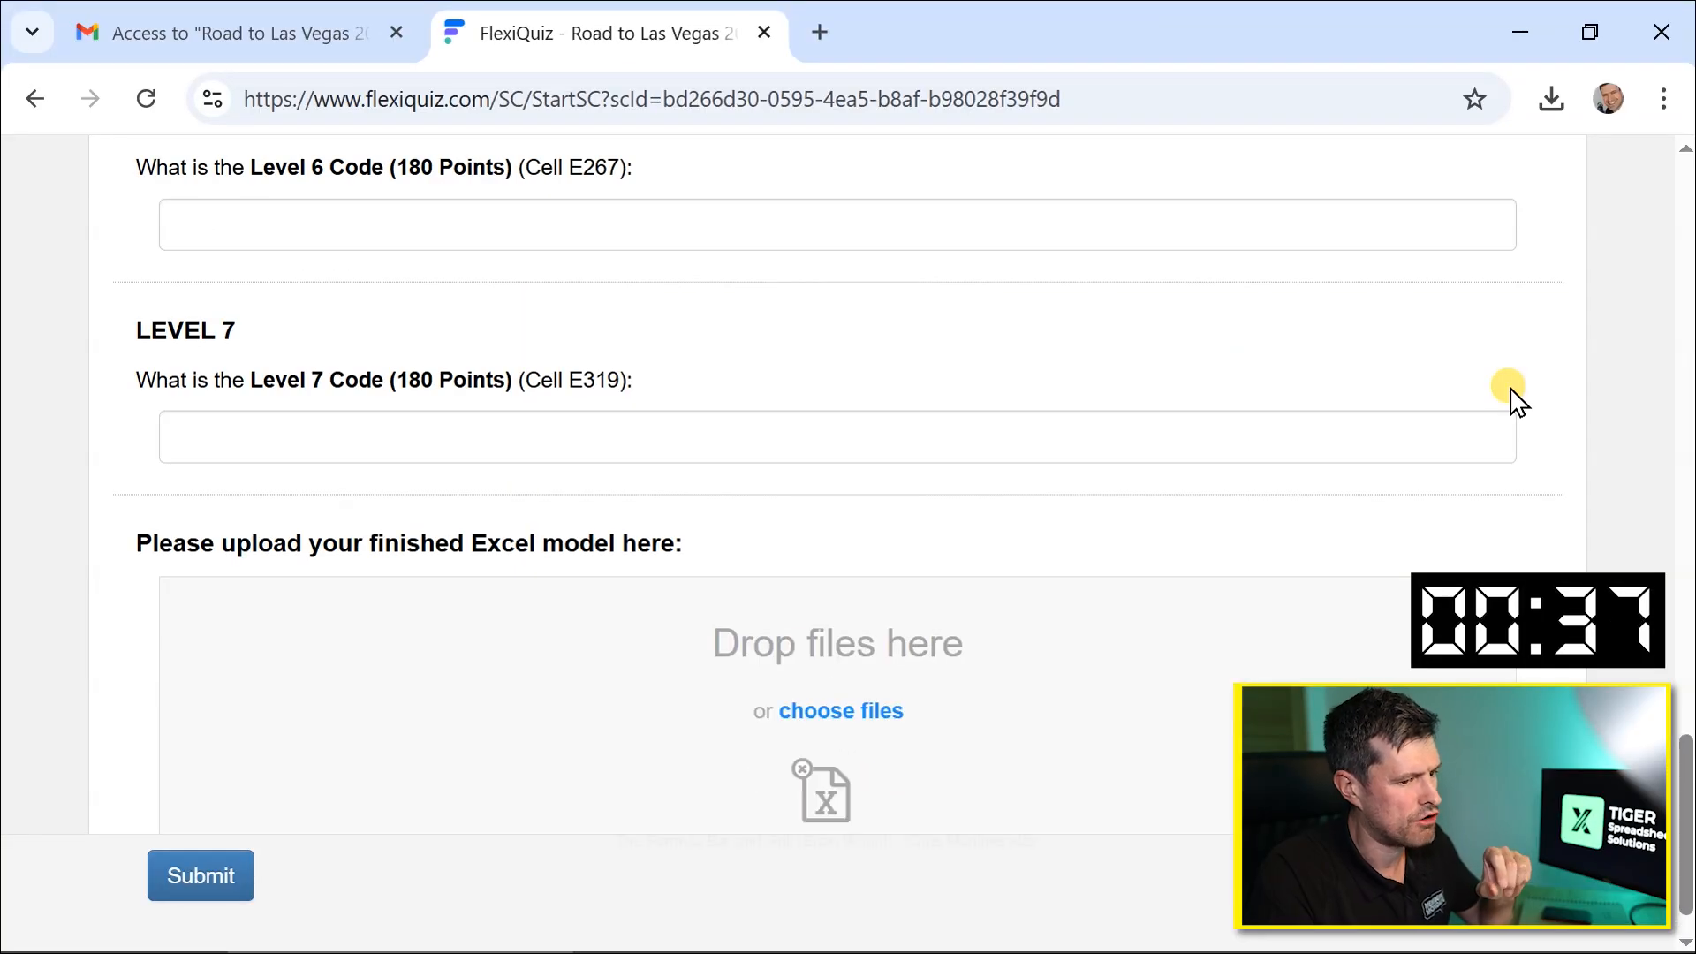
scroll(1515, 402, up, 15)
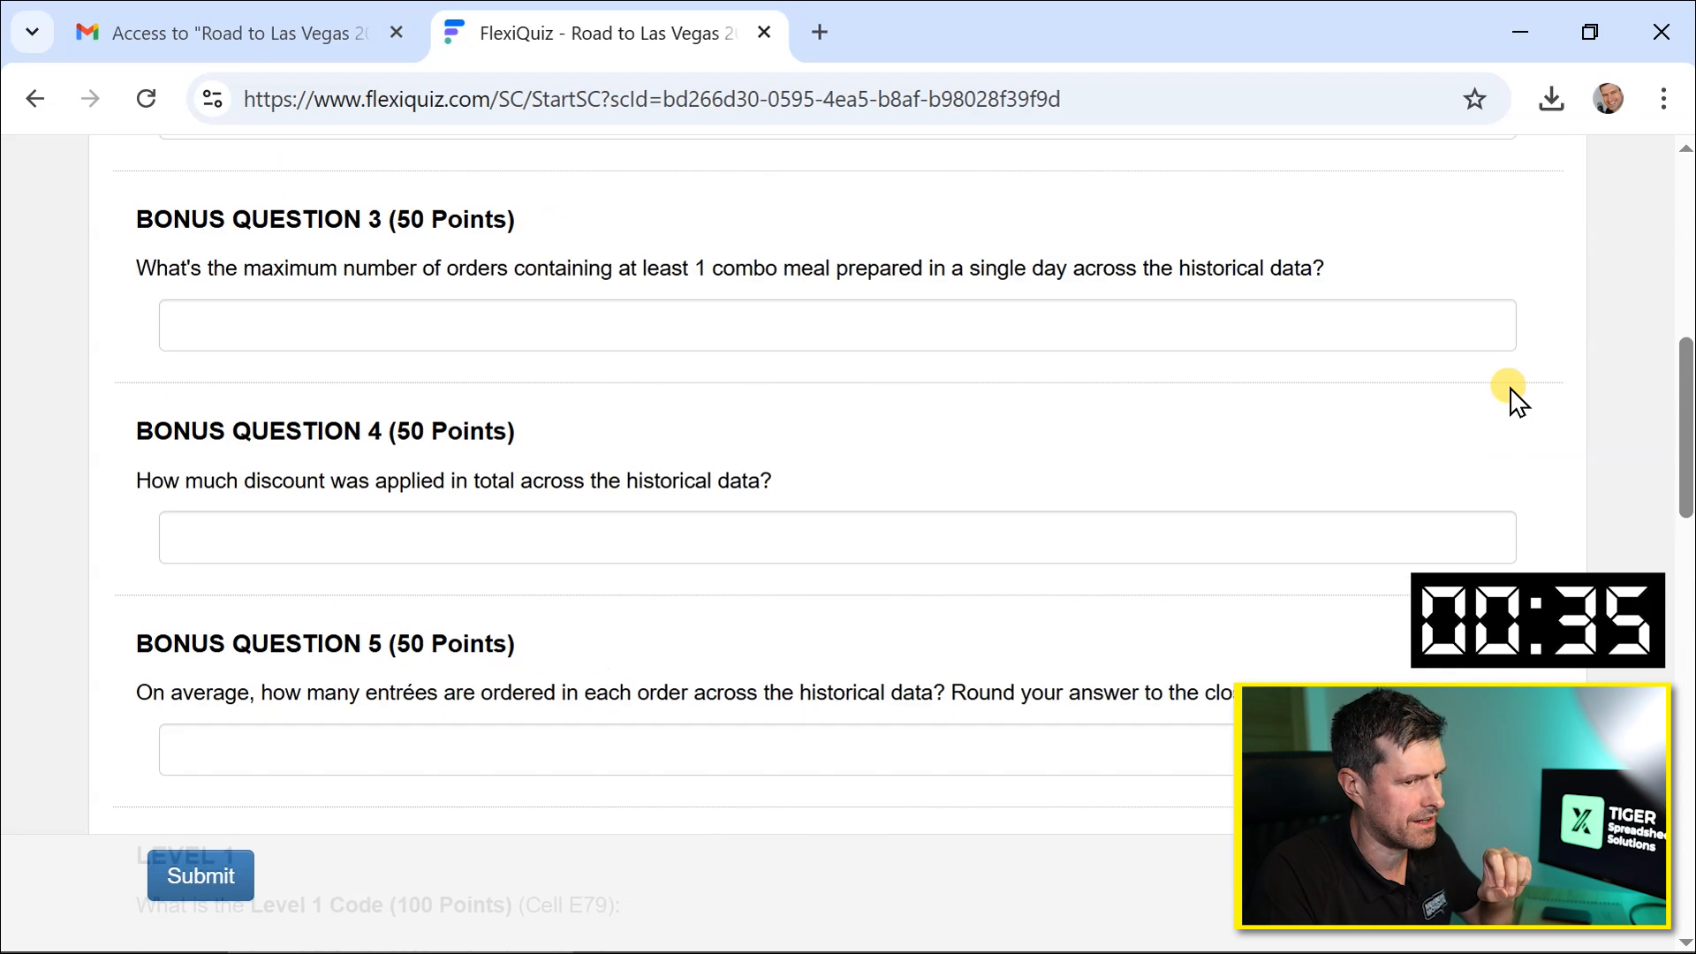
scroll(1515, 401, down, 5)
scroll(1516, 402, down, 20)
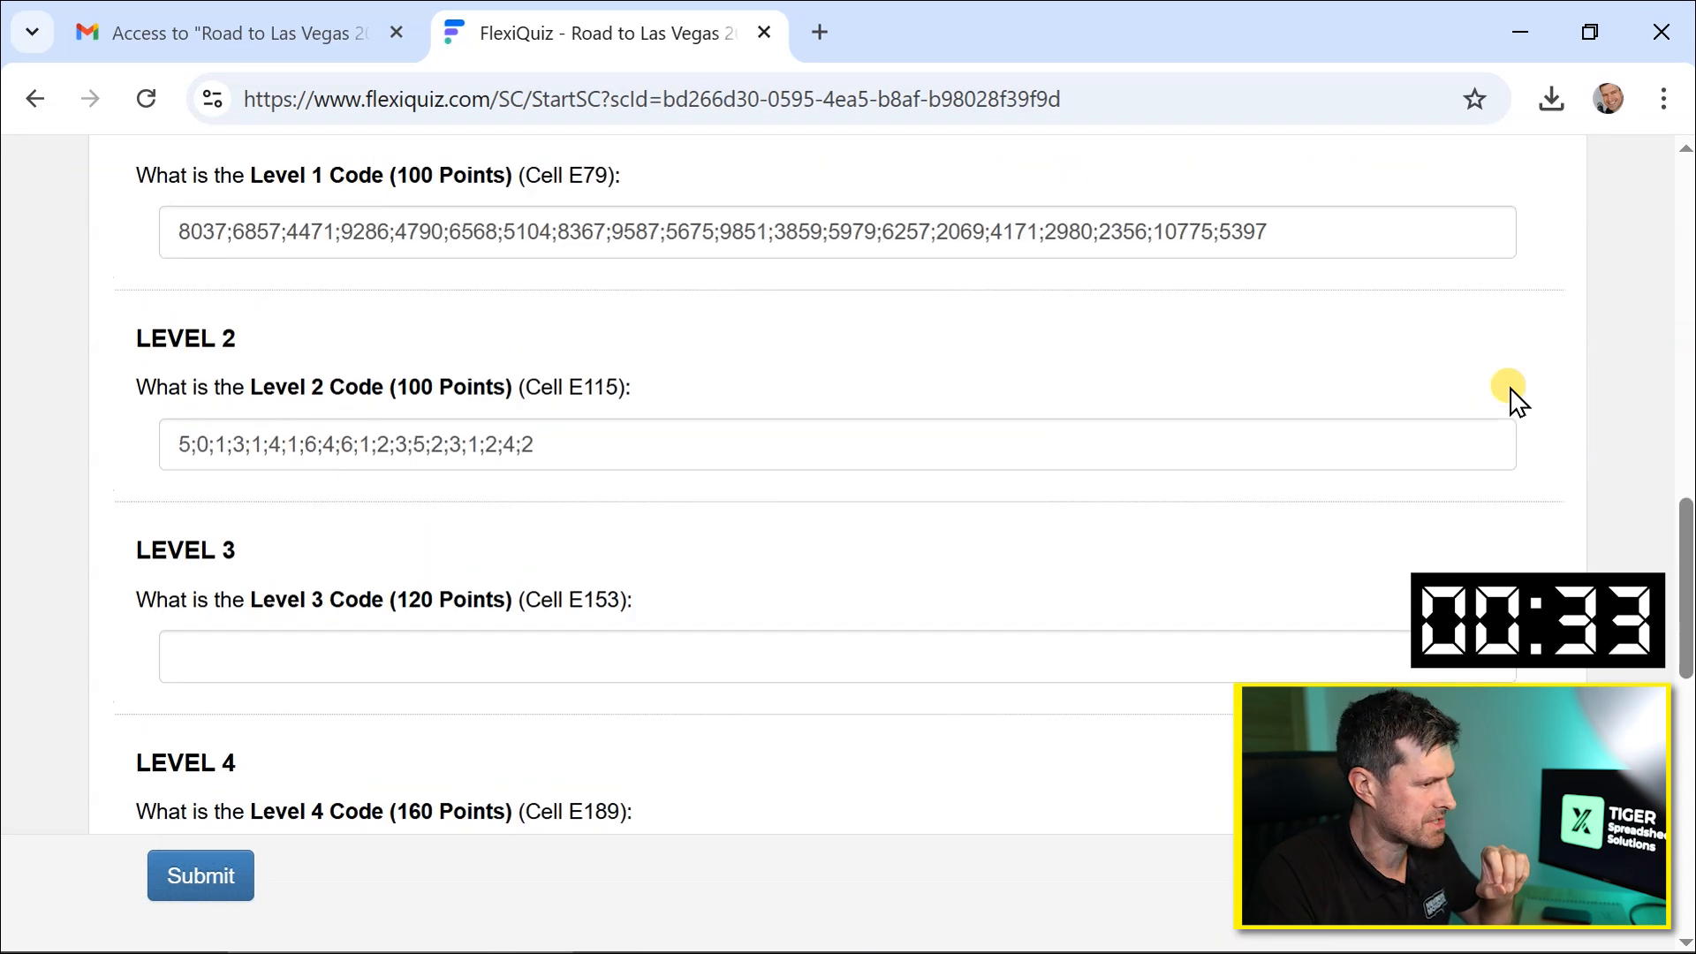
click(197, 875)
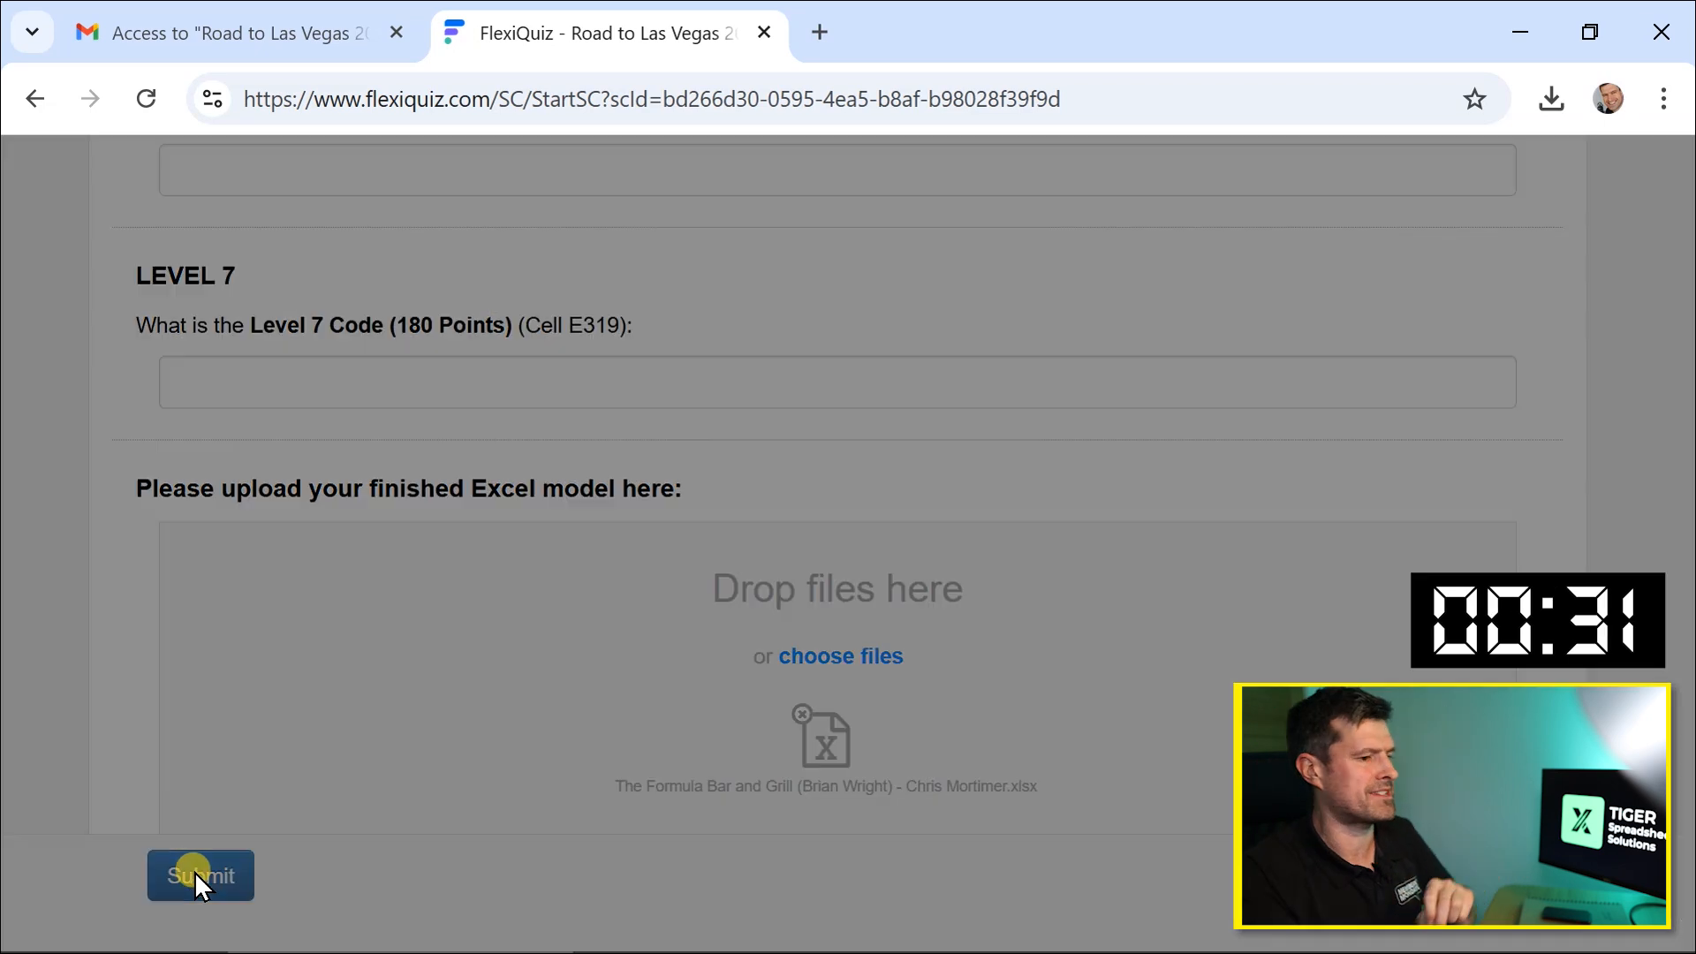
Open the Question sheet of the Tiger Excel World Cup Challenge workbook and select the answer key cell C16.
click(1090, 320)
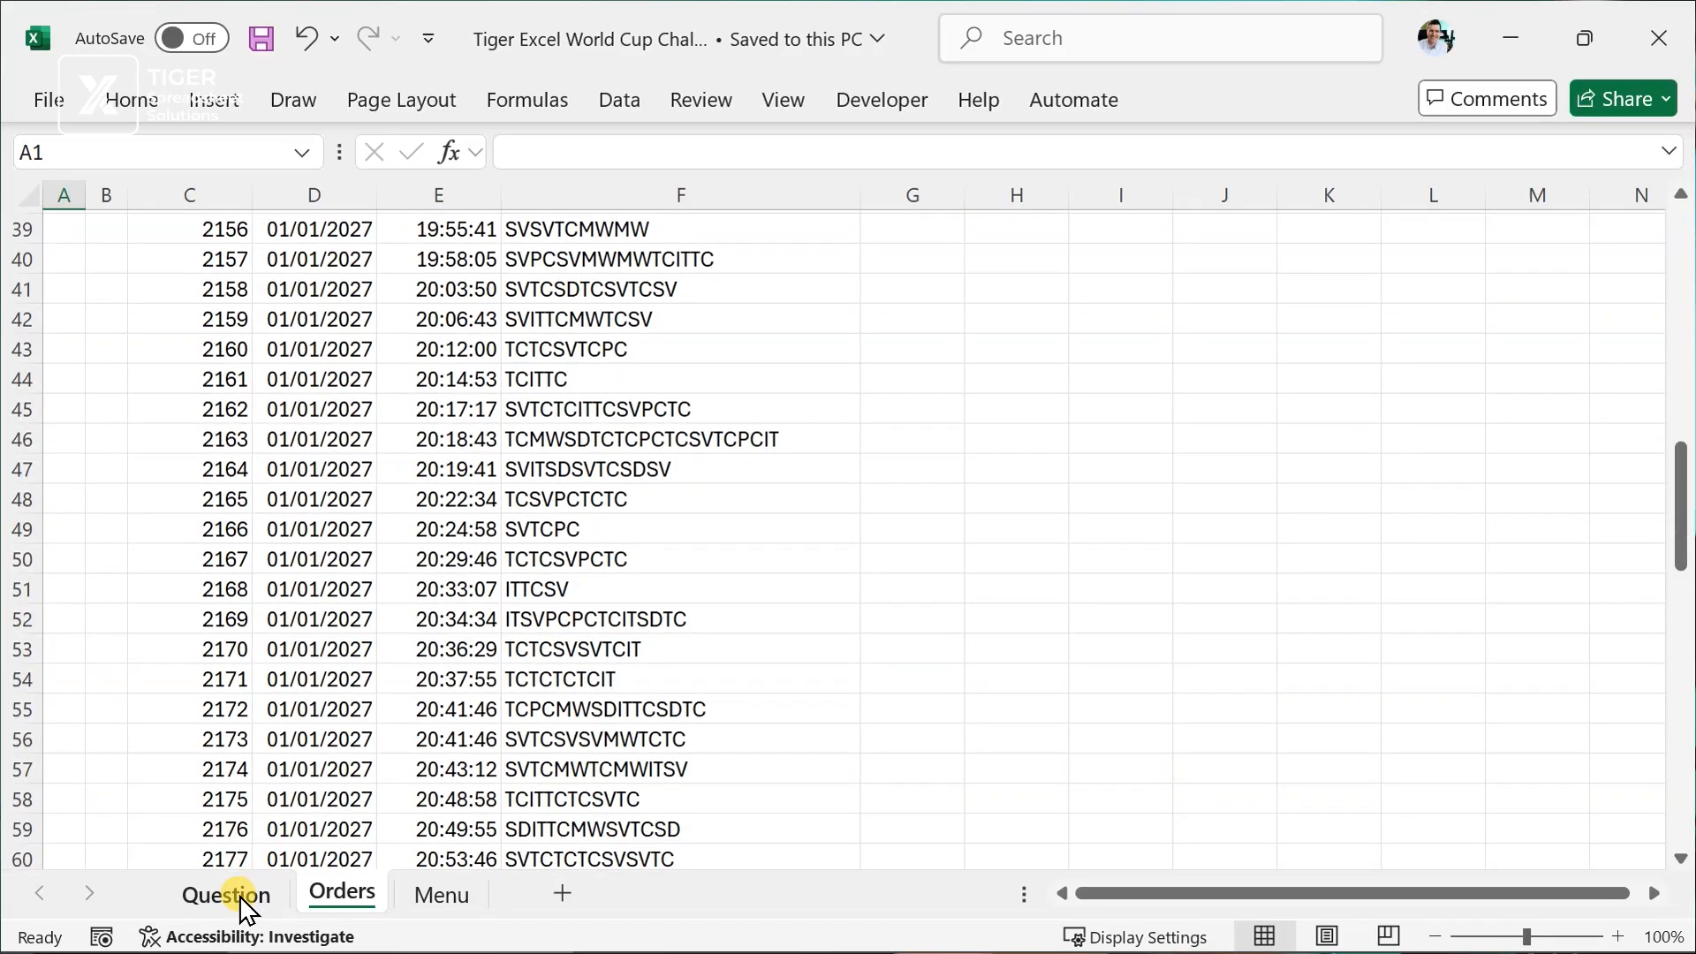
click(227, 895)
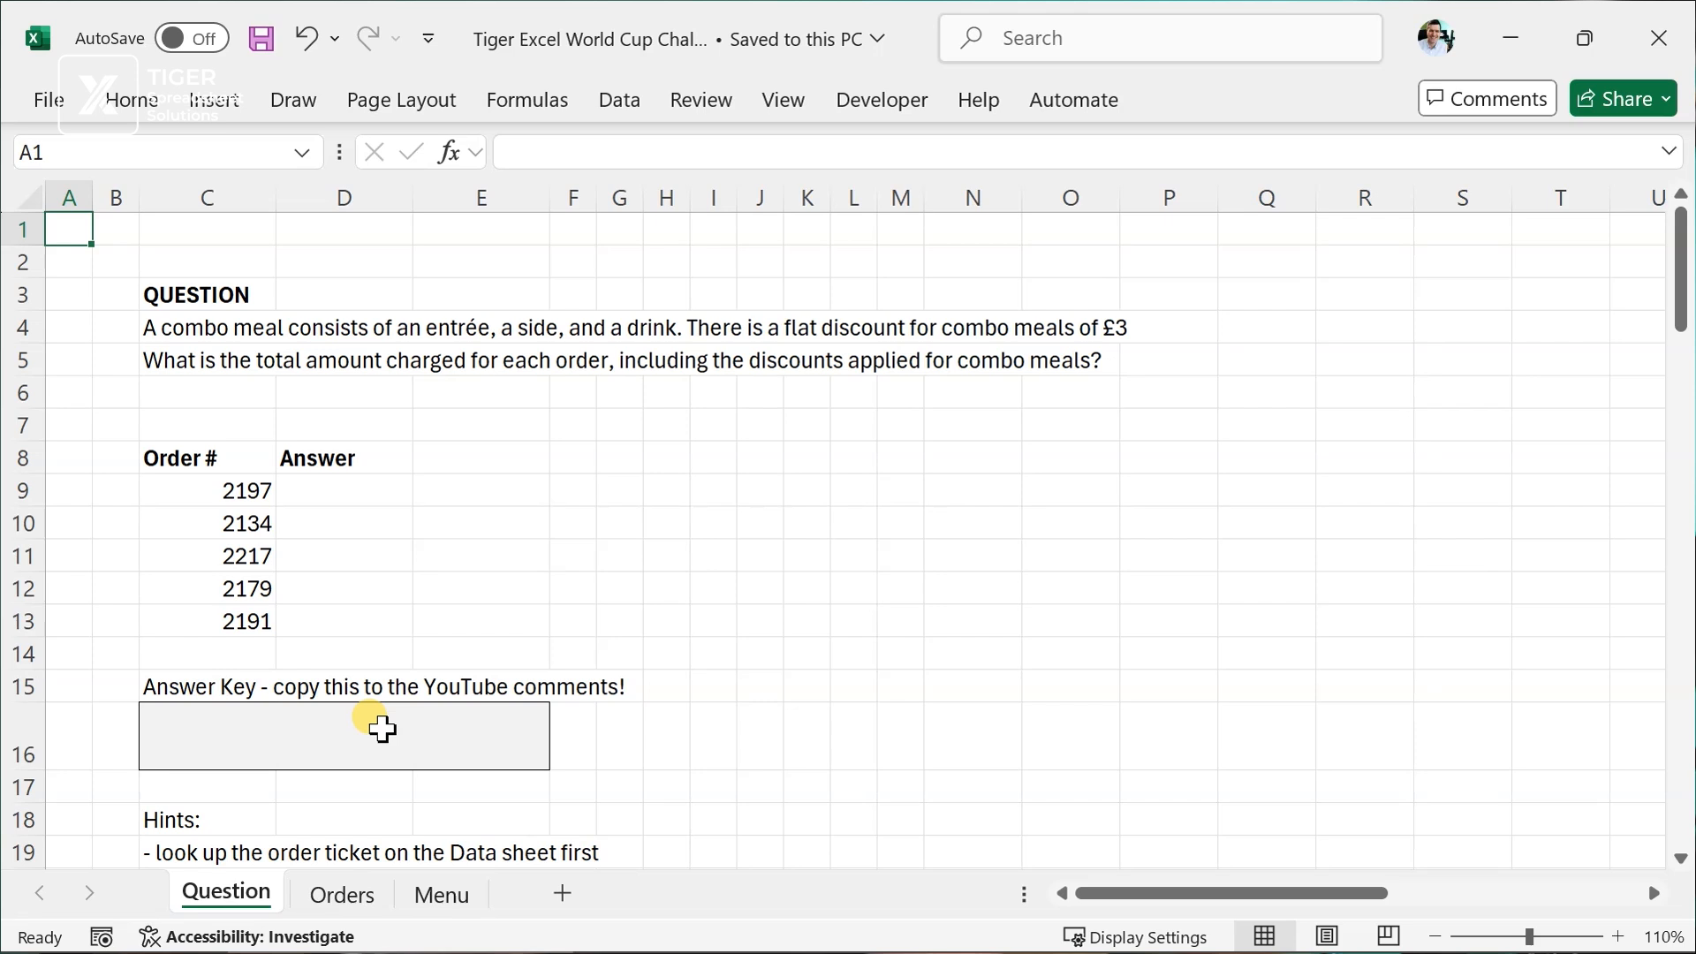
click(381, 729)
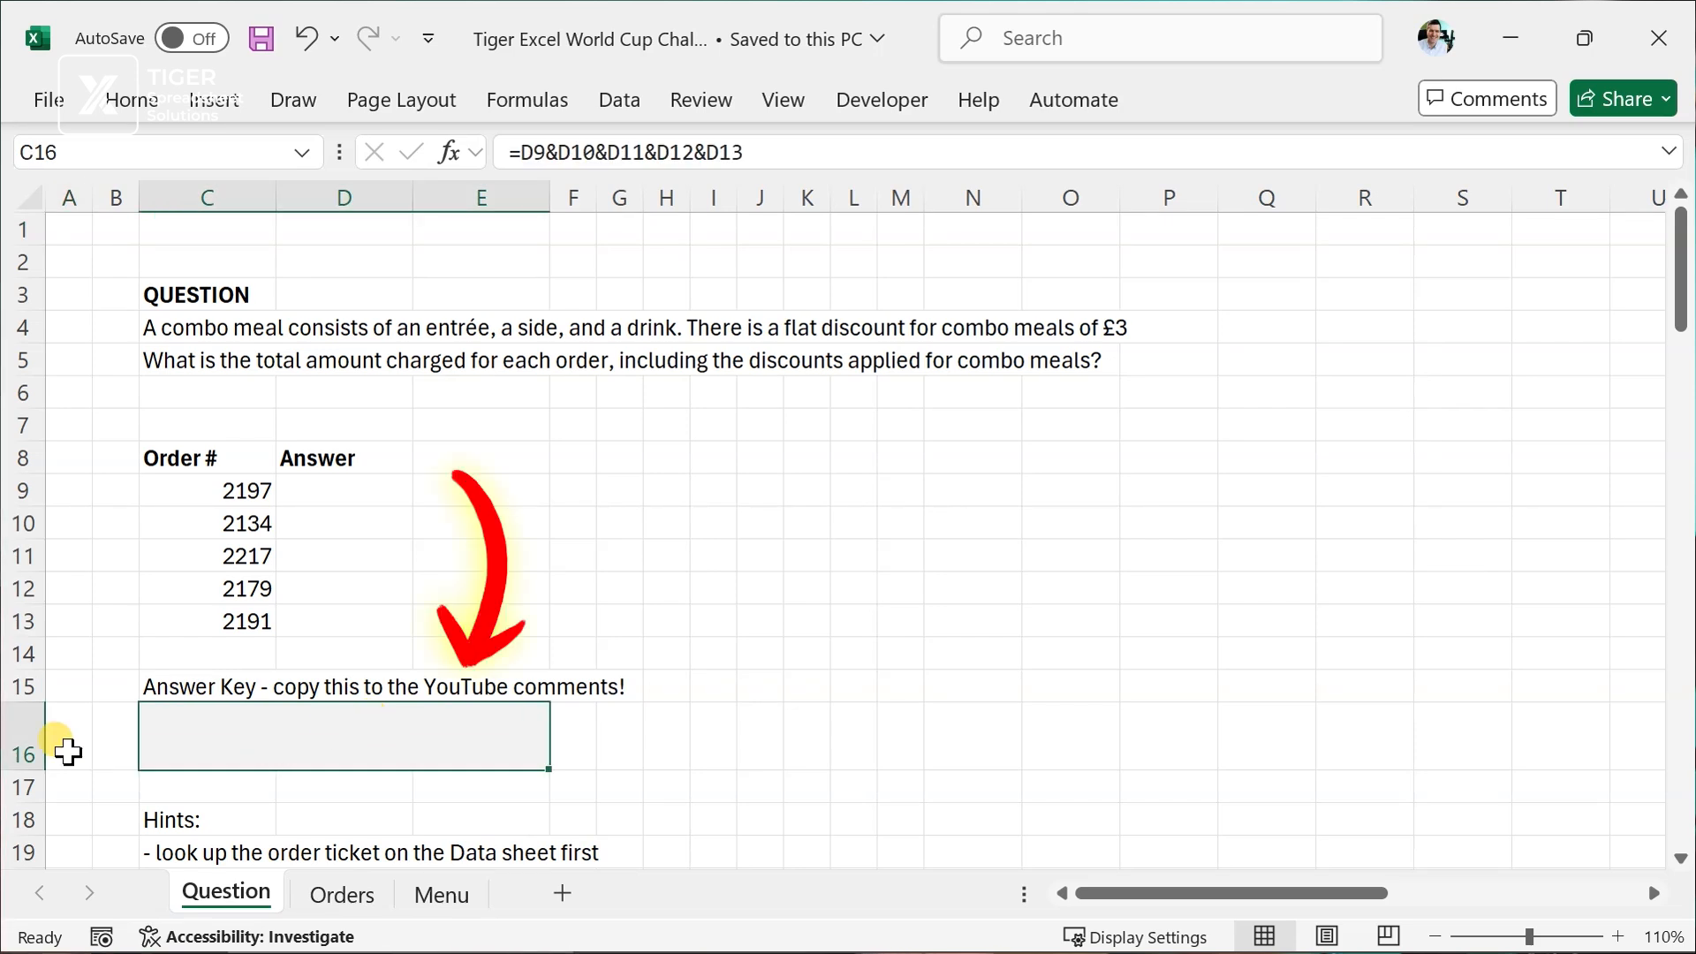